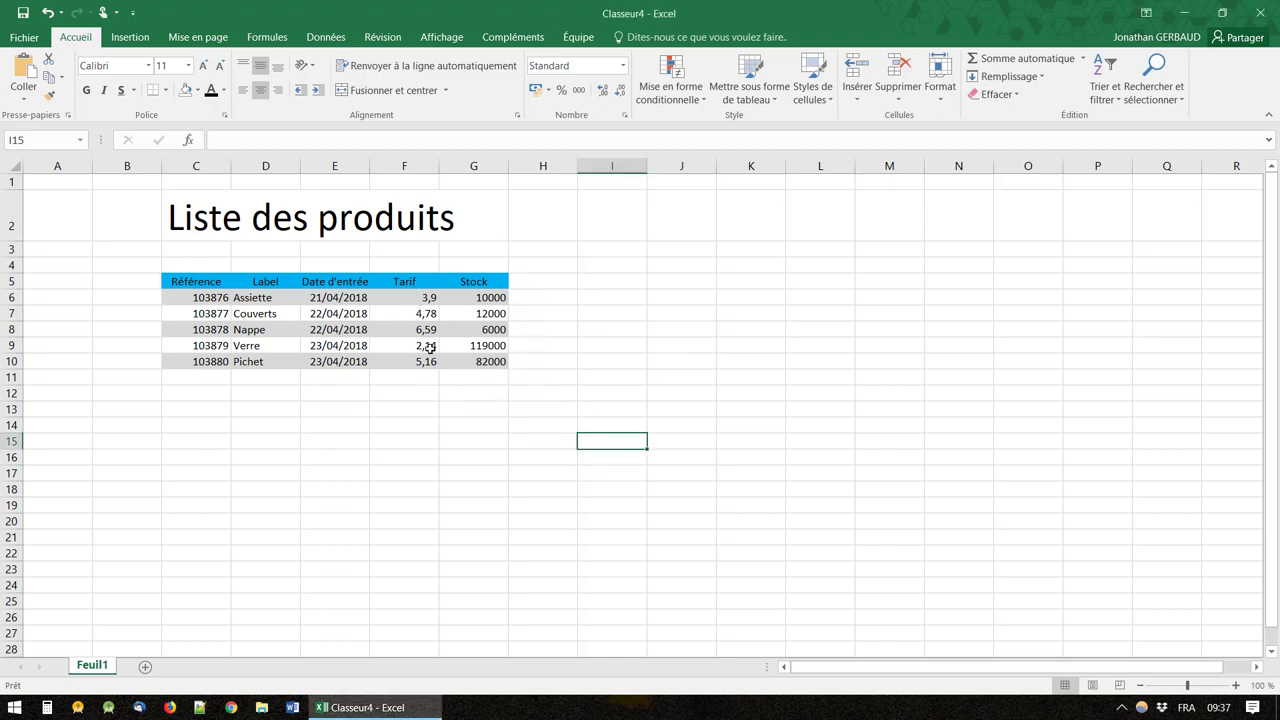
# Format the Tarif prices in F6:F10 as Comptabilité euro accounting, e.g. 3,90 €.
pyautogui.click(418, 298)
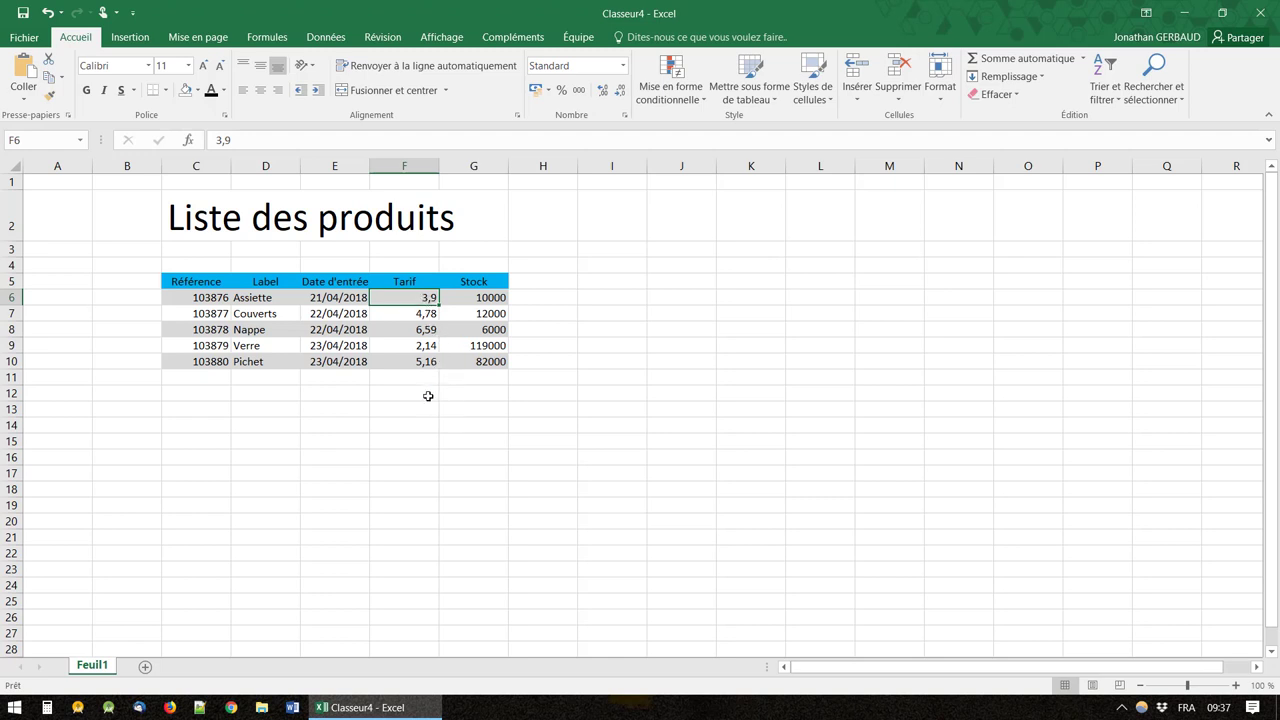
pyautogui.click(580, 396)
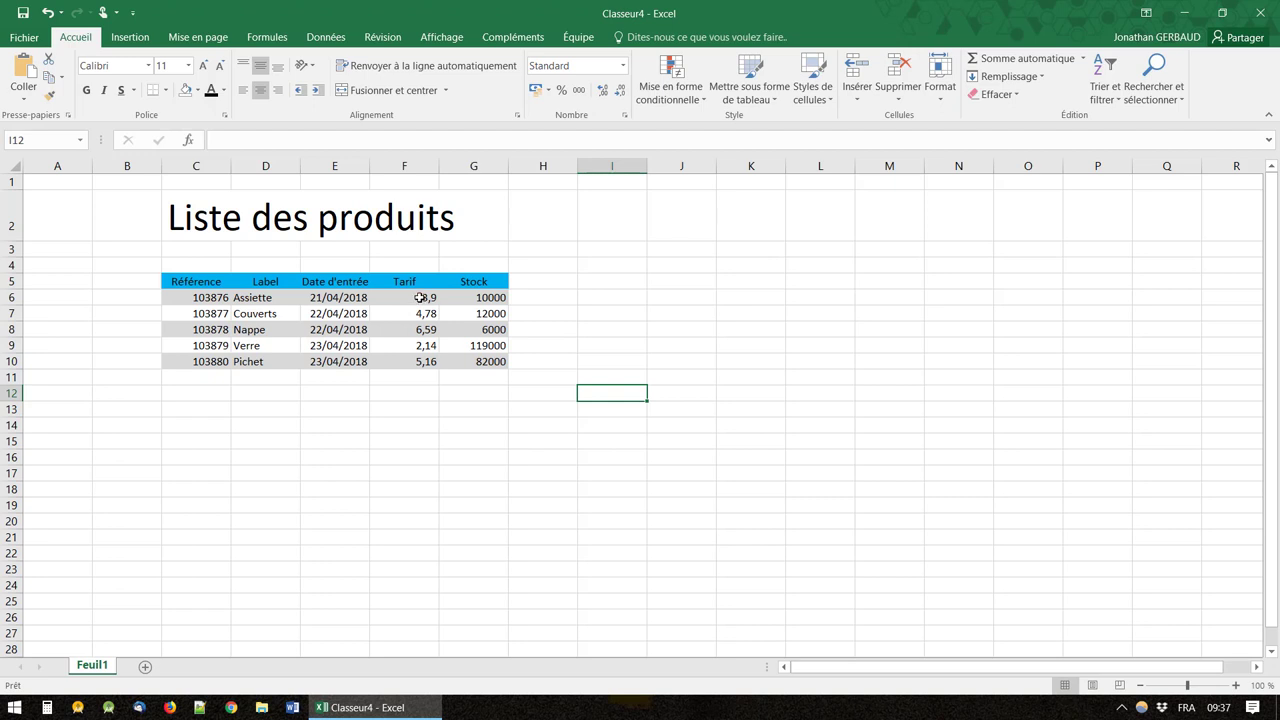
pyautogui.moveTo(419, 297); pyautogui.dragTo(430, 362)
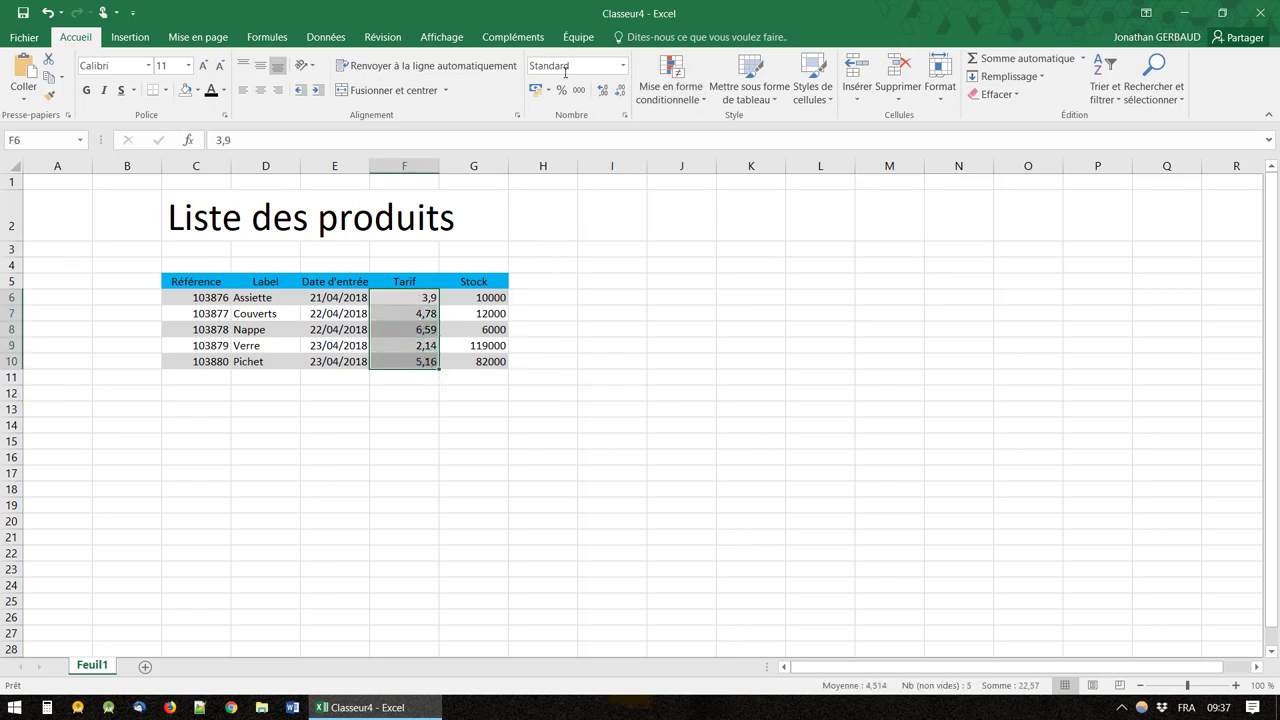
pyautogui.click(623, 66)
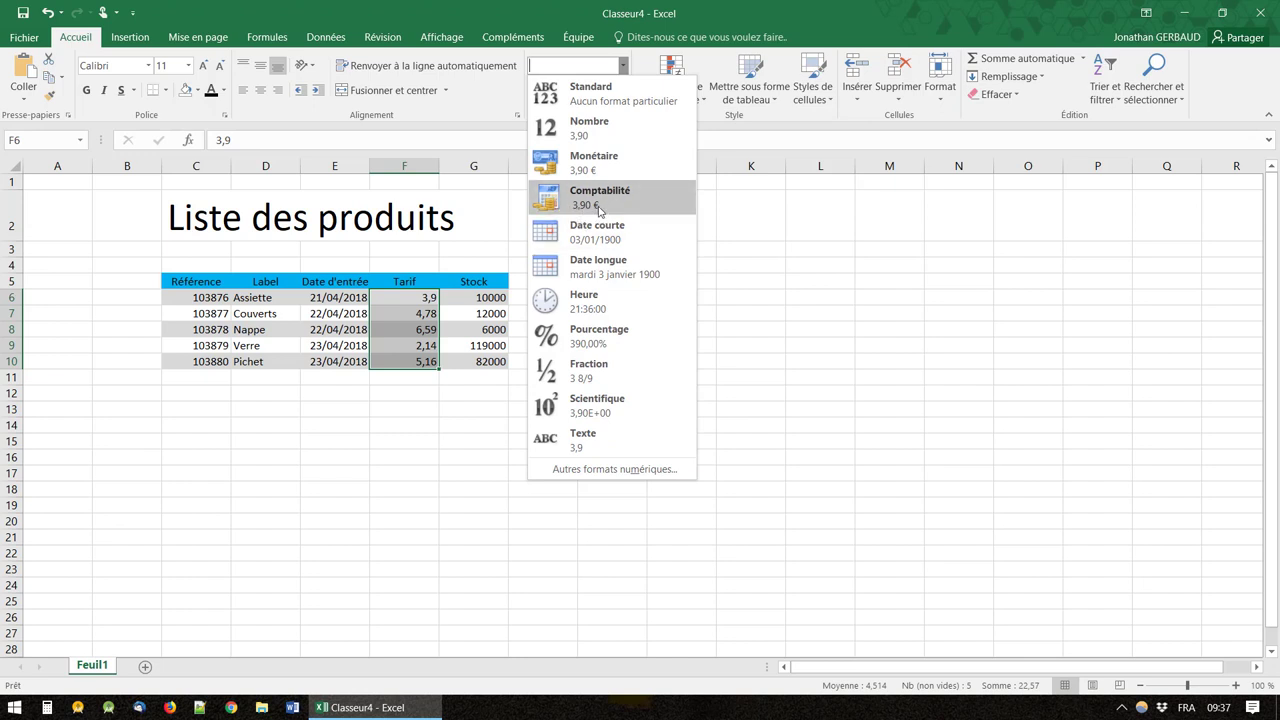
pyautogui.click(620, 205)
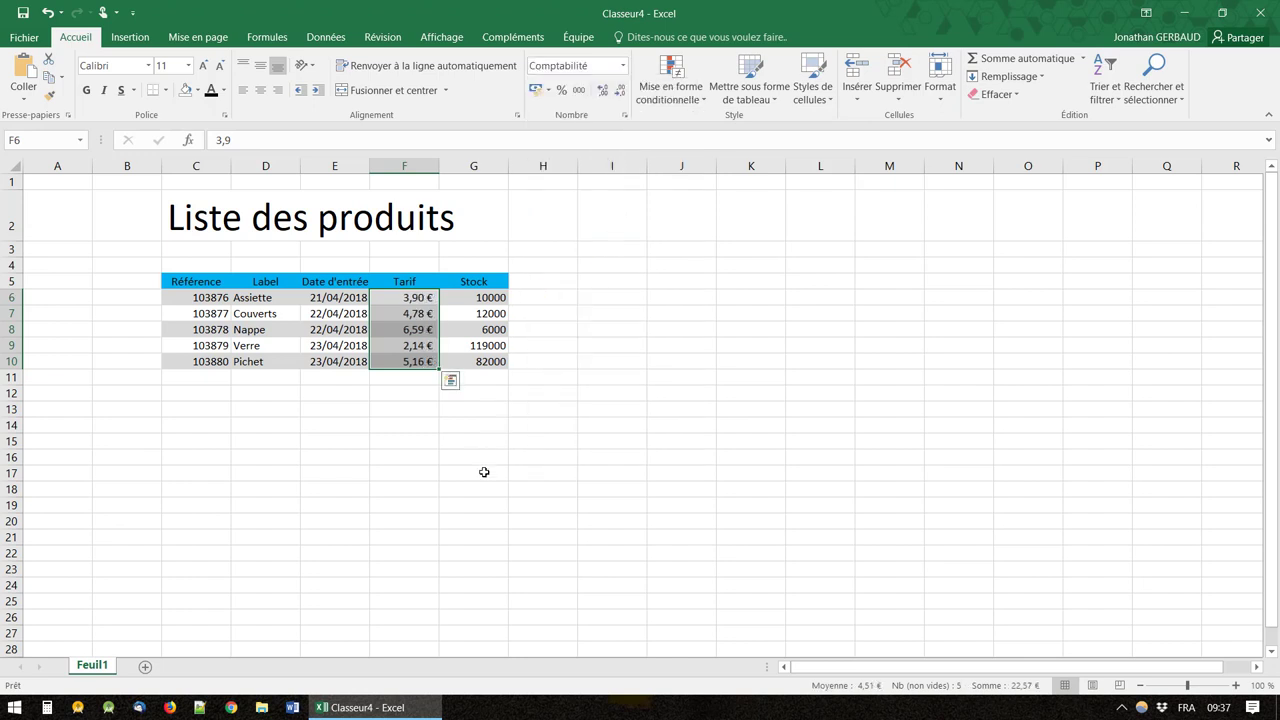
pyautogui.click(530, 496)
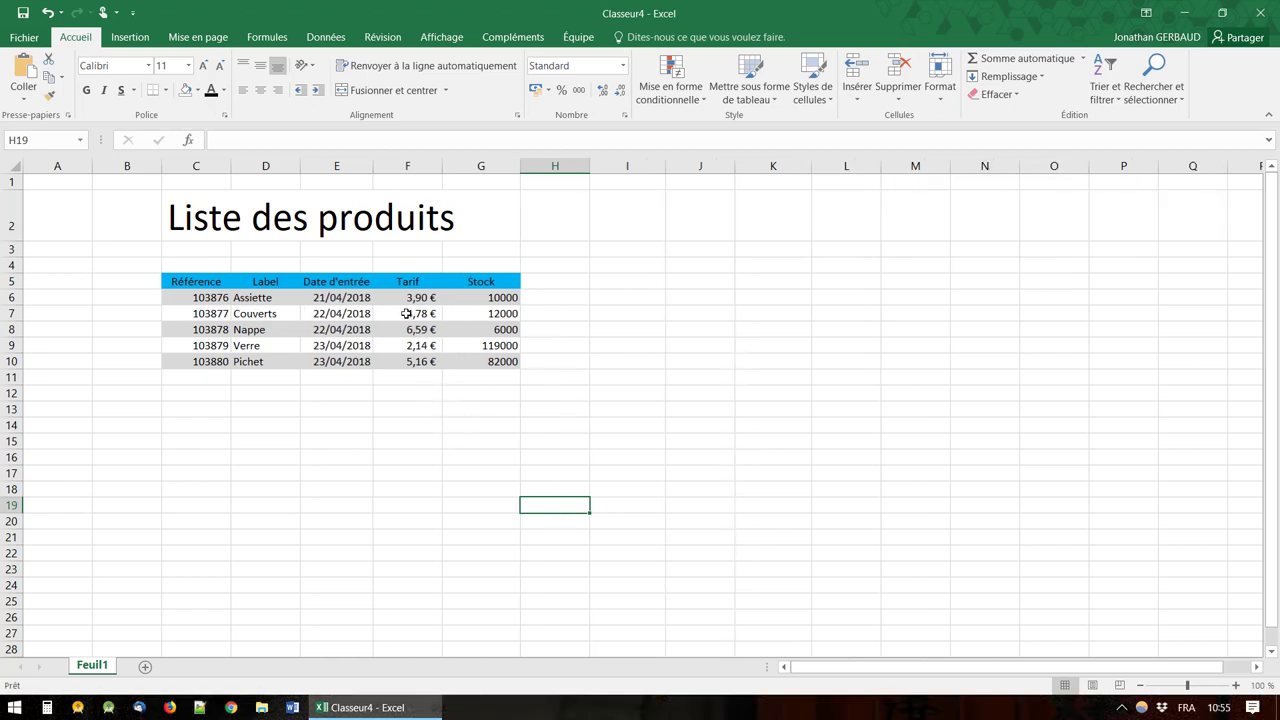
pyautogui.click(421, 313)
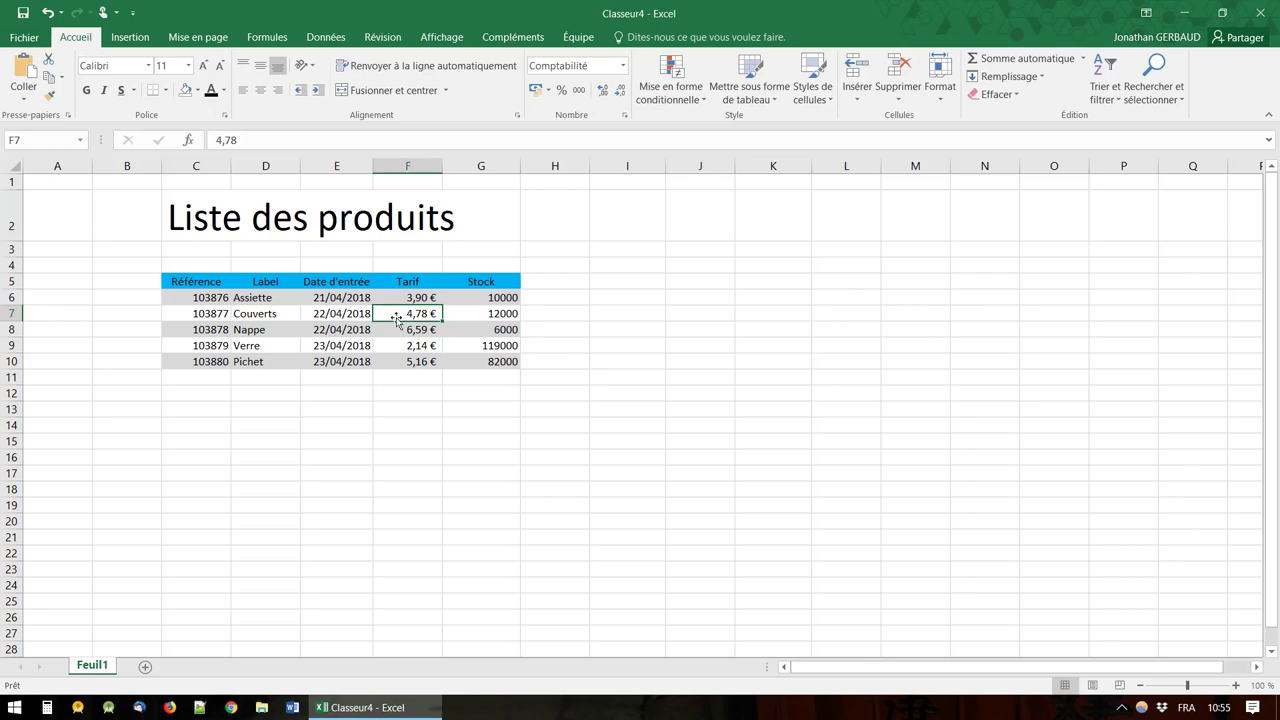
pyautogui.click(324, 313)
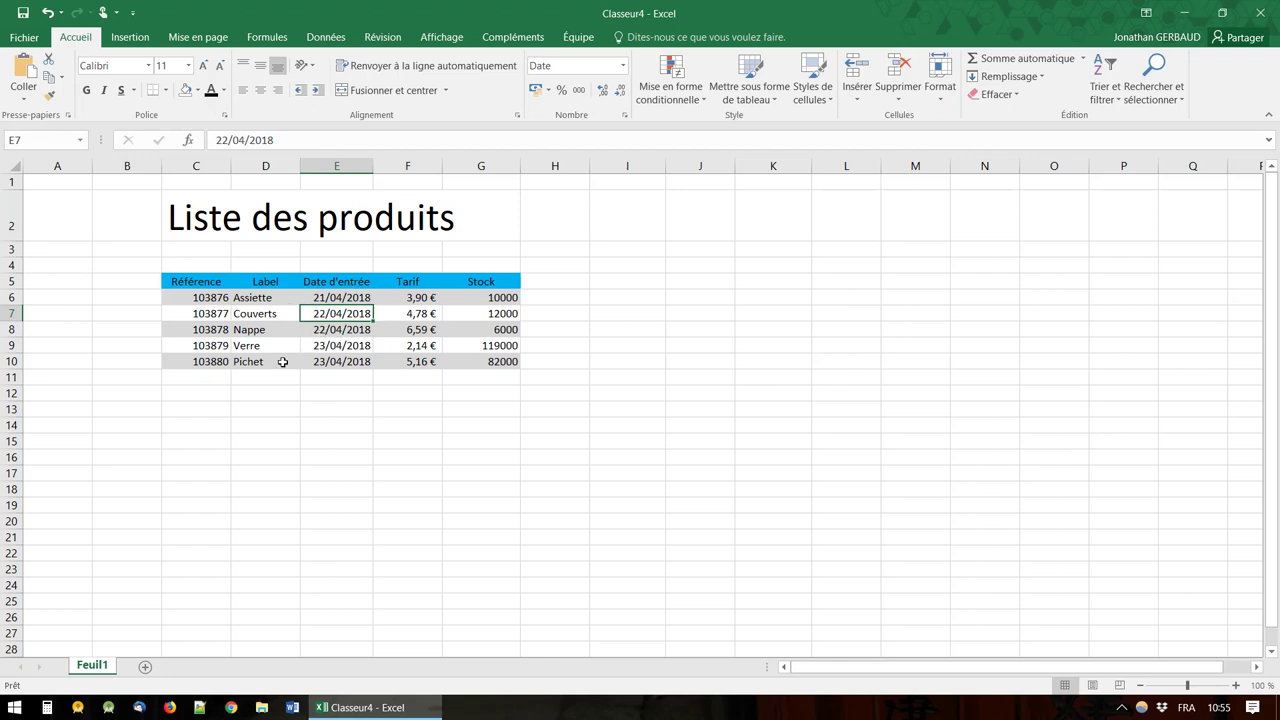
pyautogui.click(212, 314)
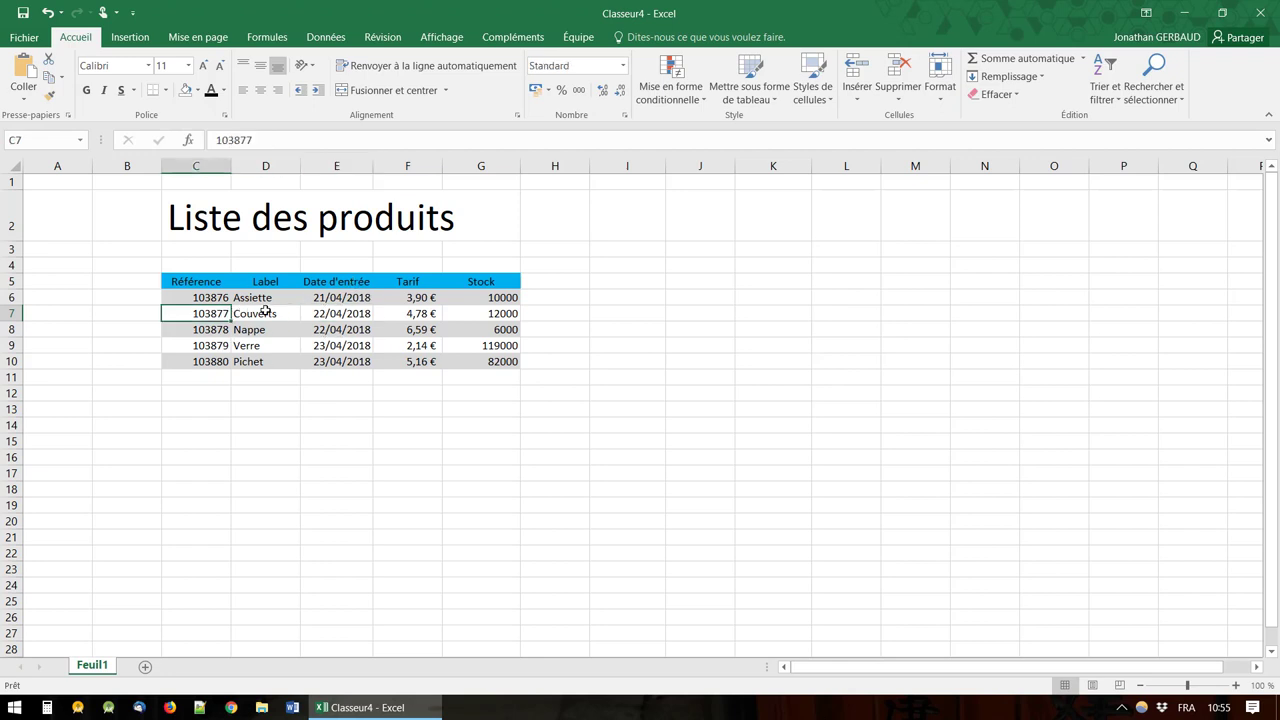
pyautogui.click(265, 310)
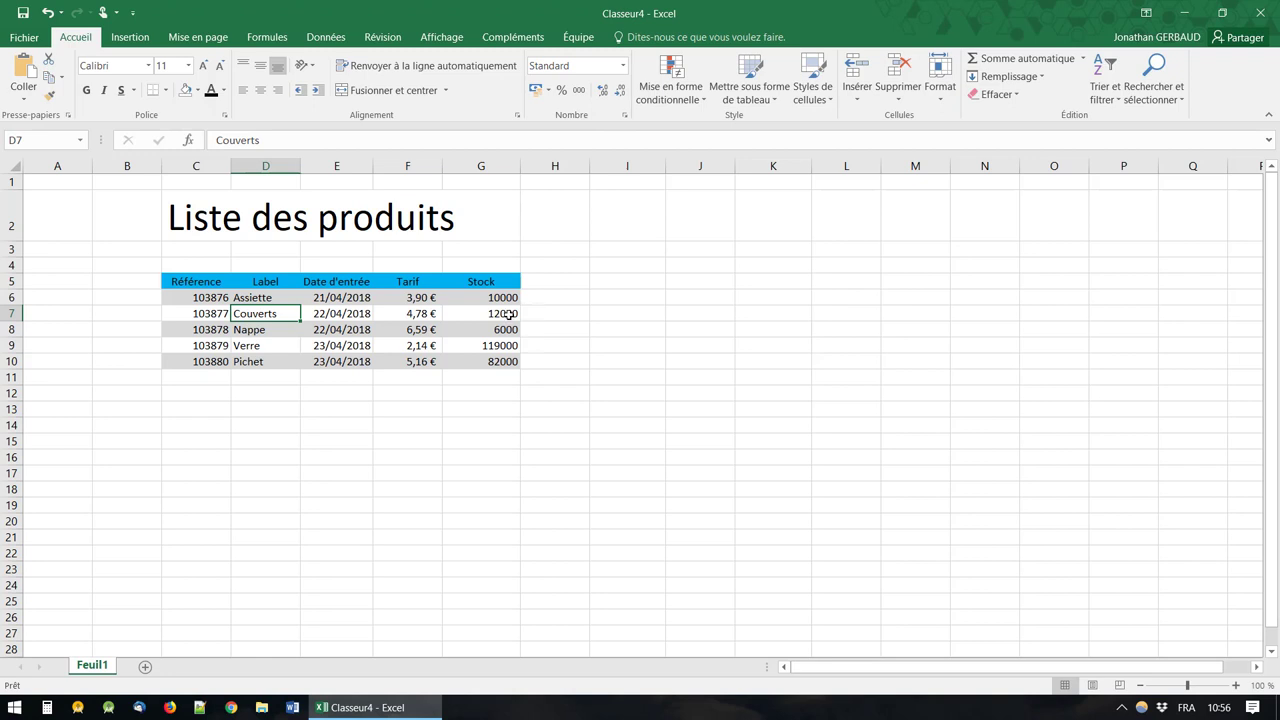
pyautogui.click(509, 315)
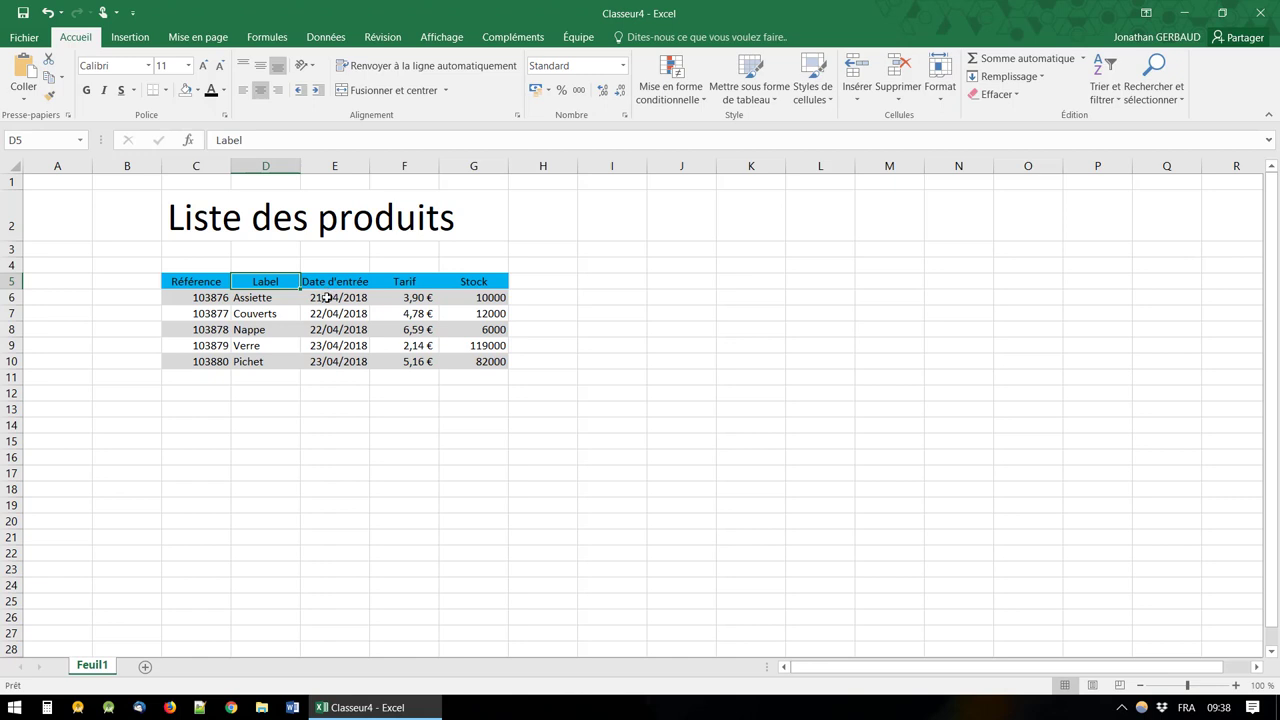
# Show the entry dates E6:E10 as Date longue, then revert them to Date courte (21/04/2018).
pyautogui.moveTo(327, 297); pyautogui.dragTo(335, 361)
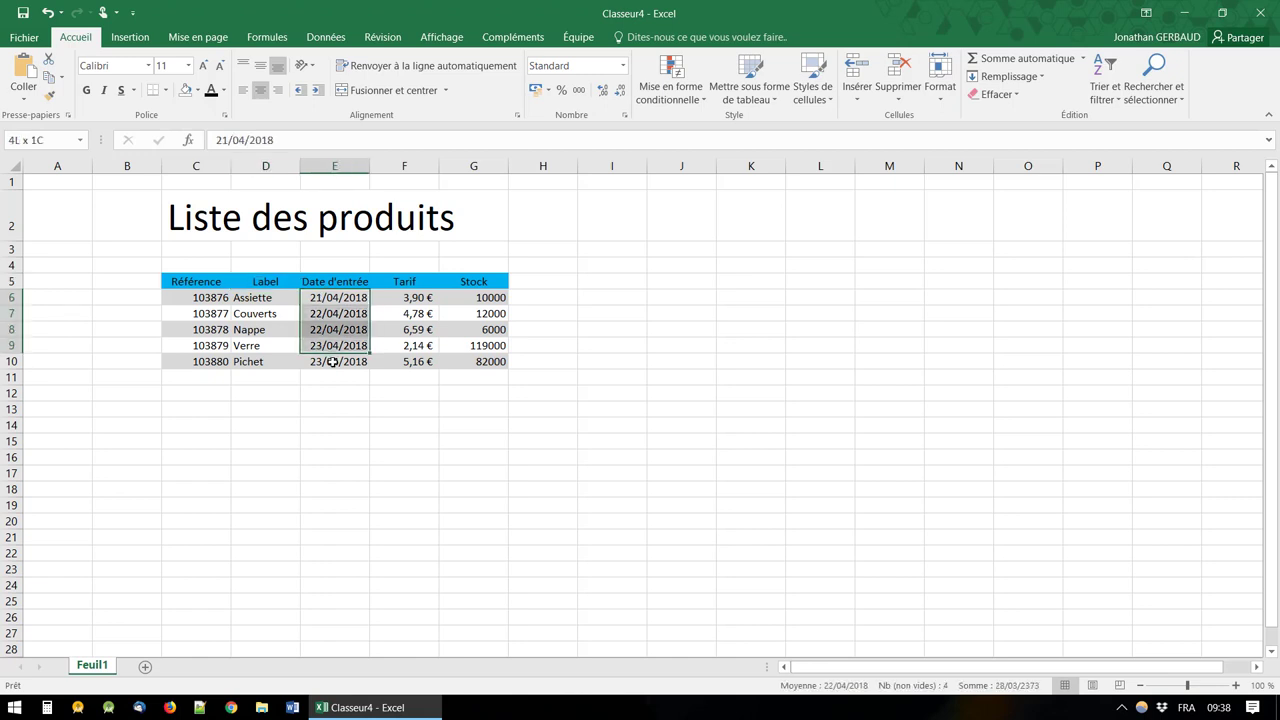
pyautogui.click(624, 65)
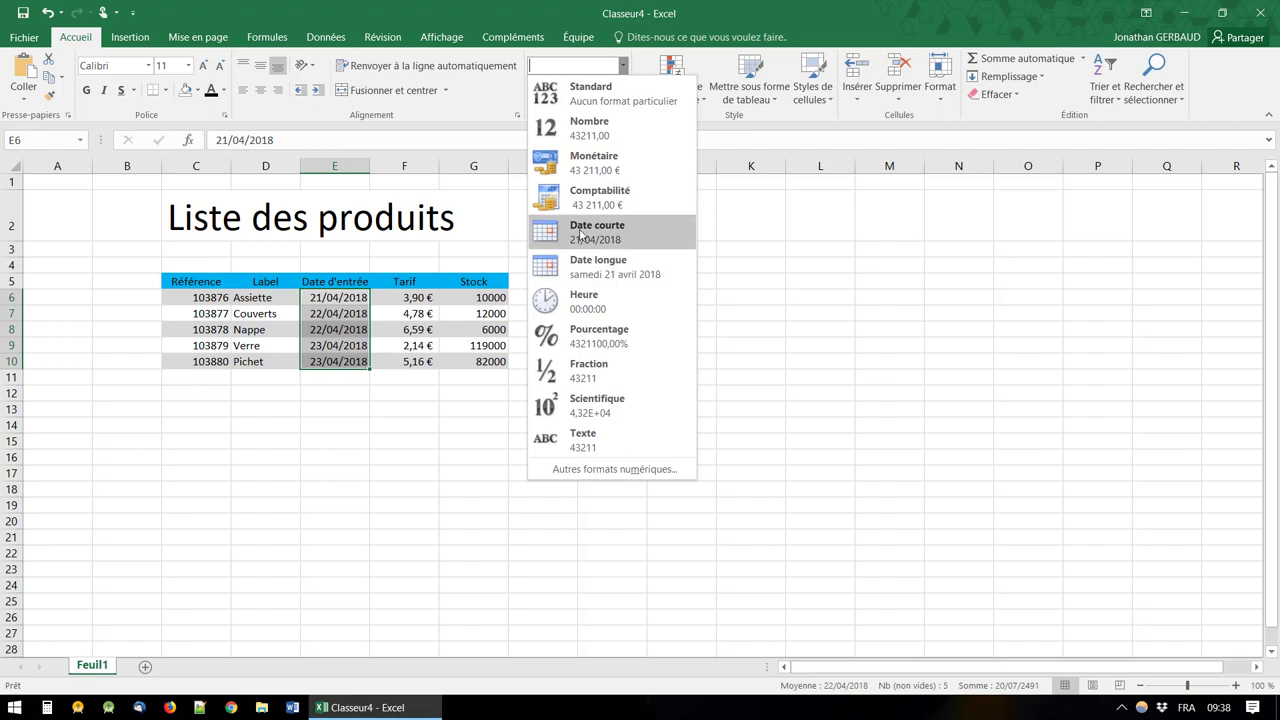
pyautogui.click(620, 272)
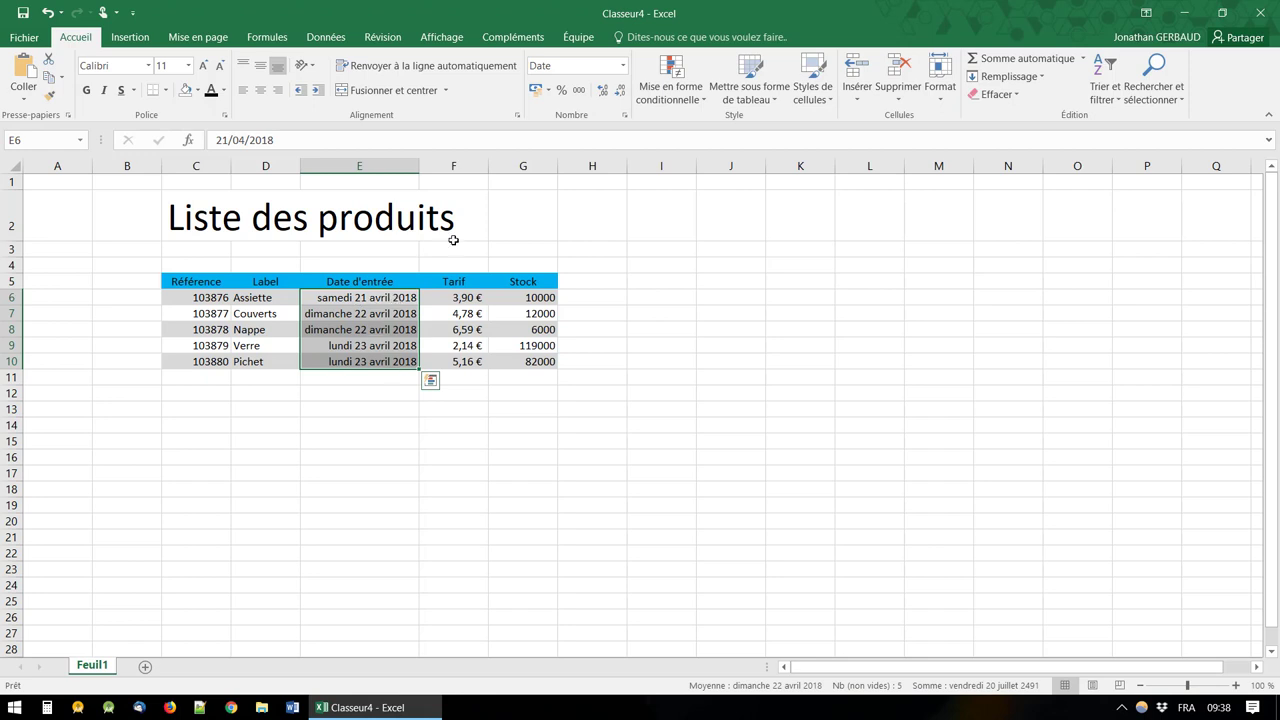
pyautogui.click(624, 65)
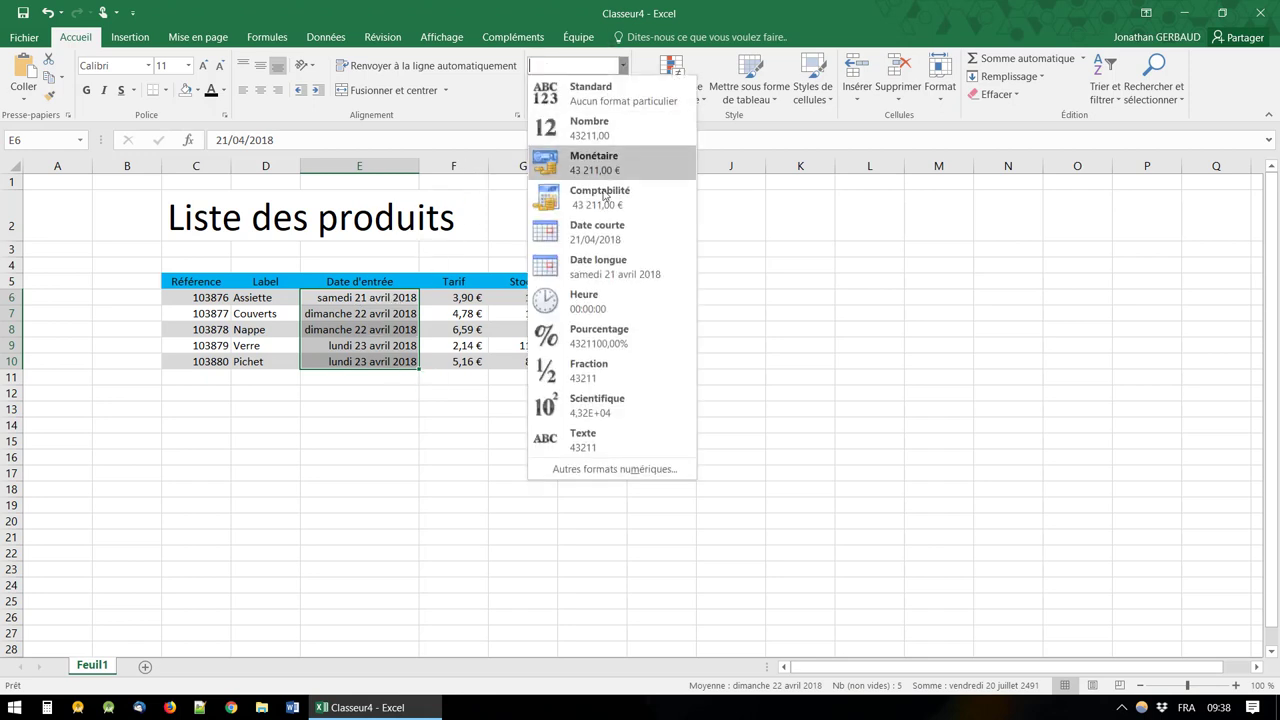
pyautogui.click(605, 233)
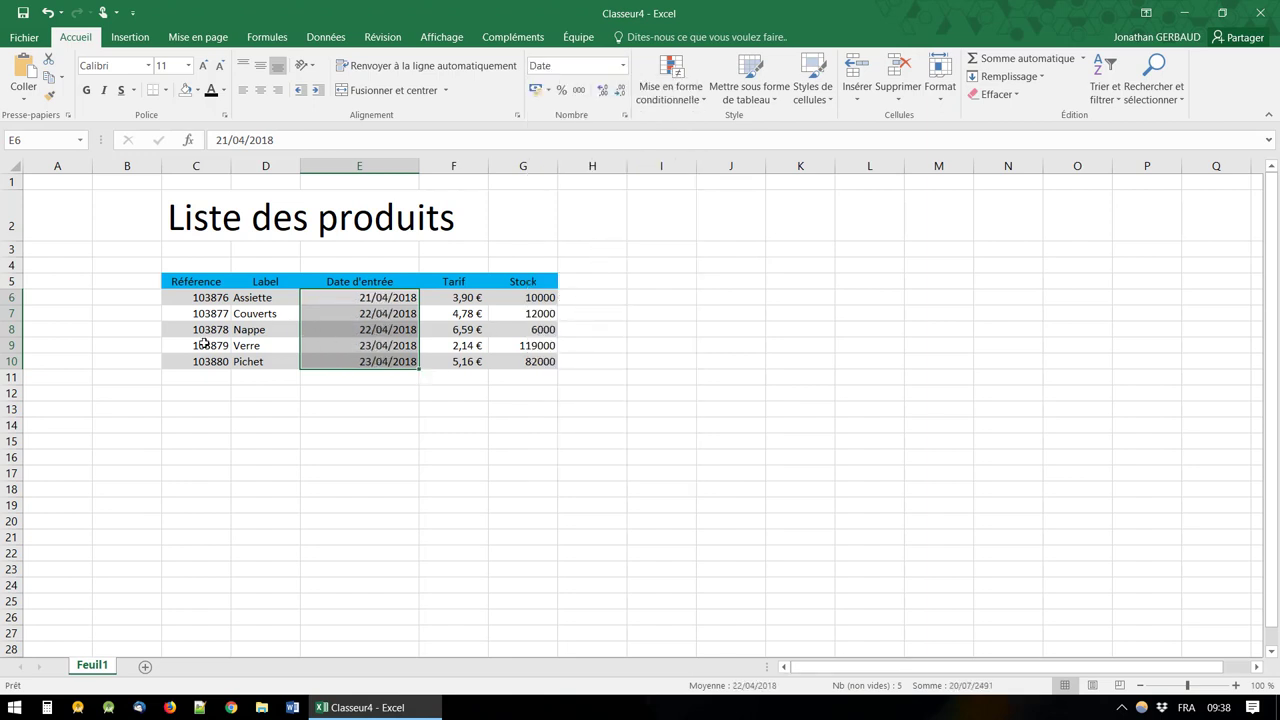
pyautogui.click(539, 298)
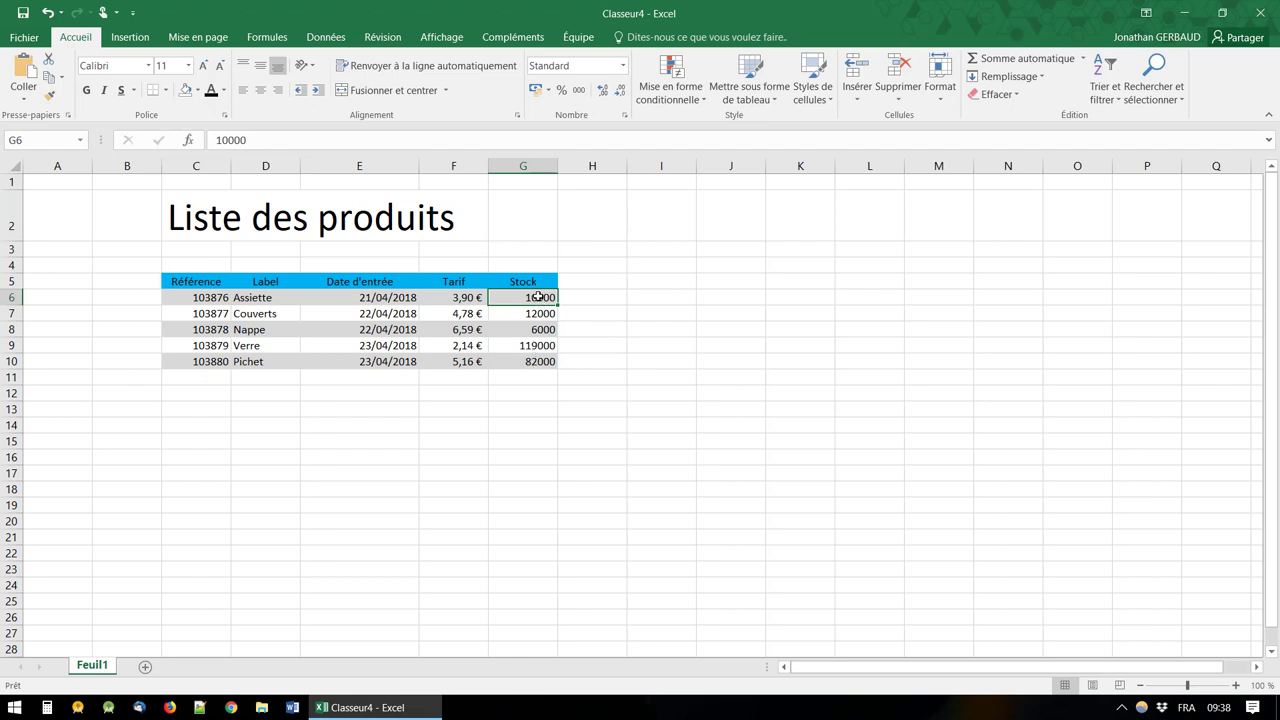
# Give the Stock values G6:G10 the Nombre format with two decimals, reading 10000,00 to 82000,00.
pyautogui.moveTo(538, 297); pyautogui.dragTo(535, 361)
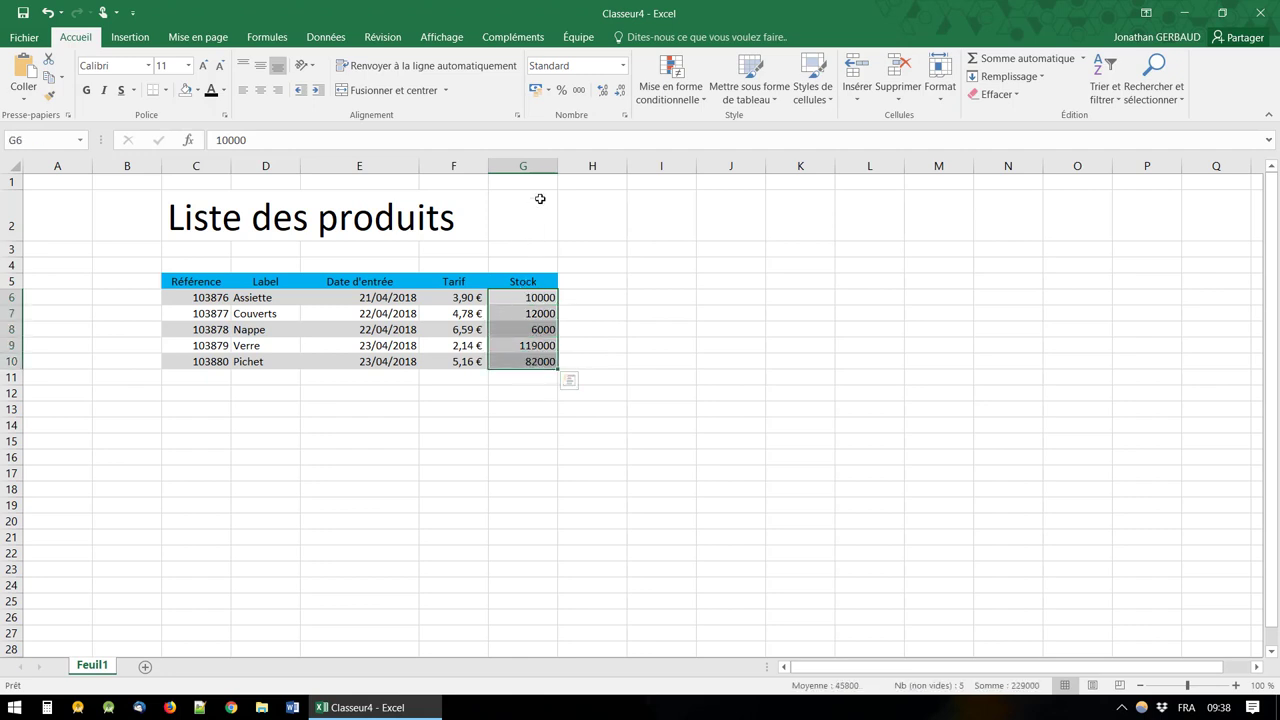
pyautogui.click(622, 65)
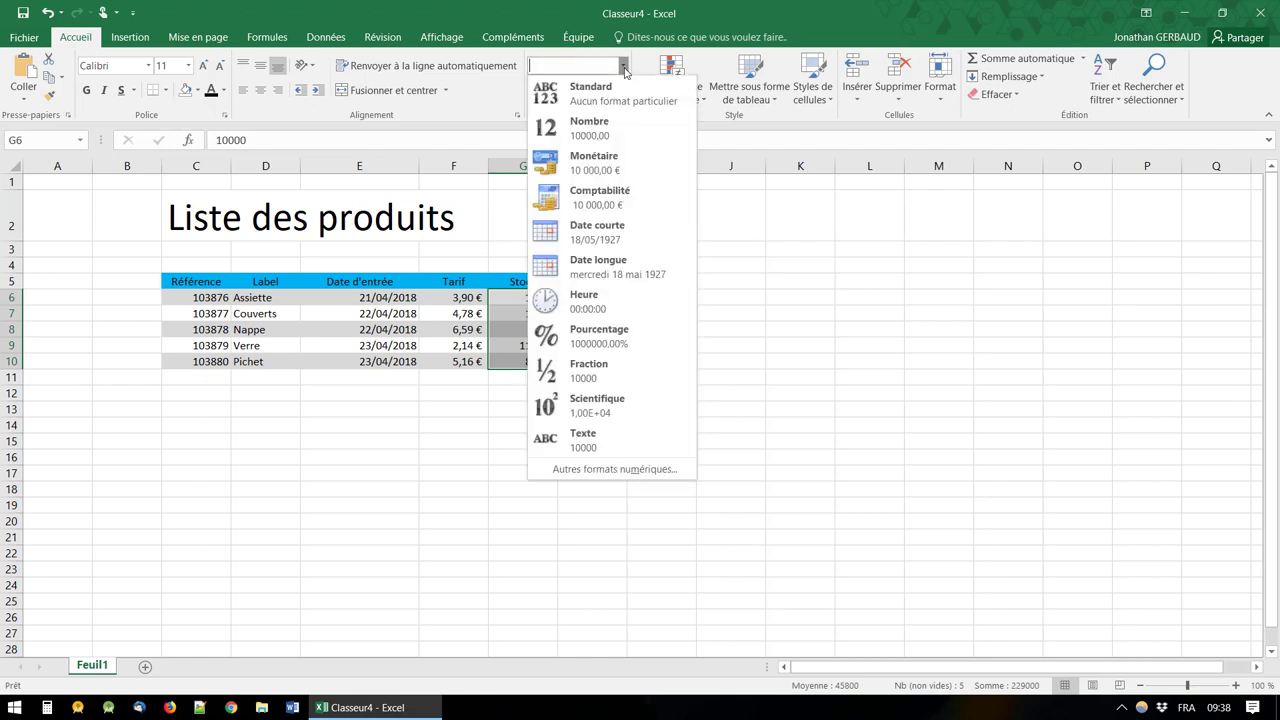
pyautogui.click(621, 134)
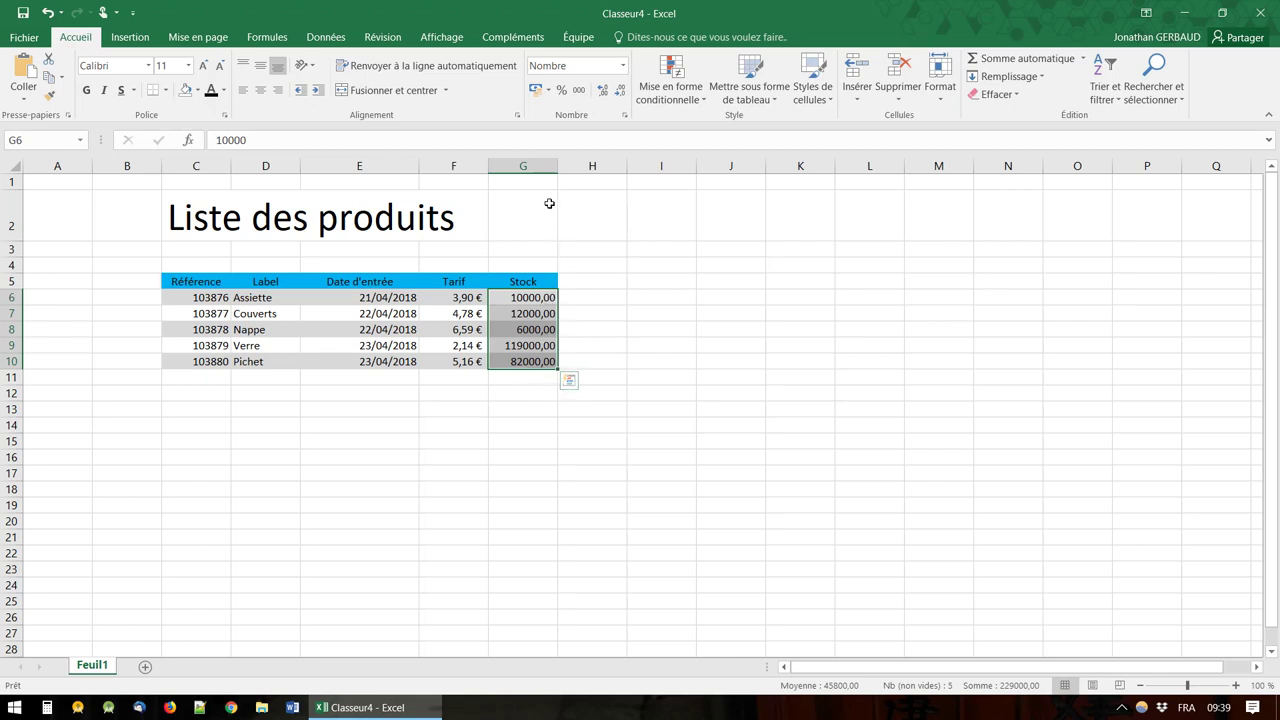
pyautogui.click(621, 68)
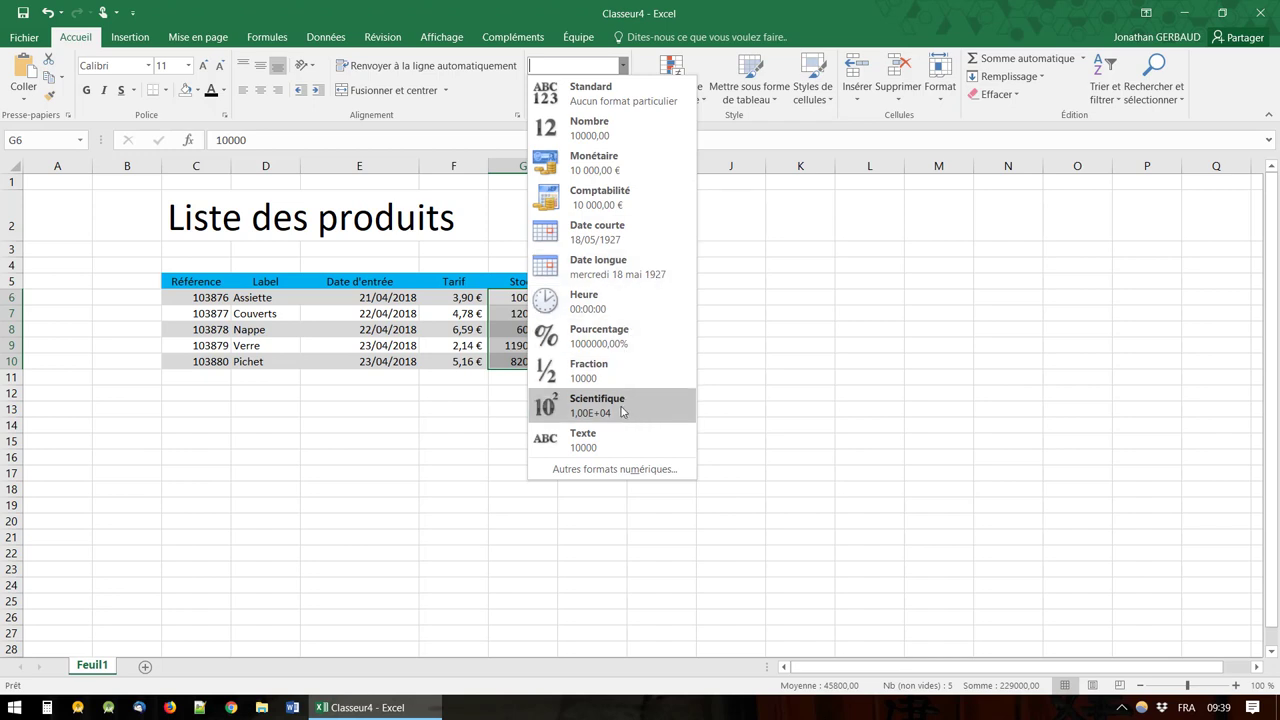
pyautogui.click(614, 469)
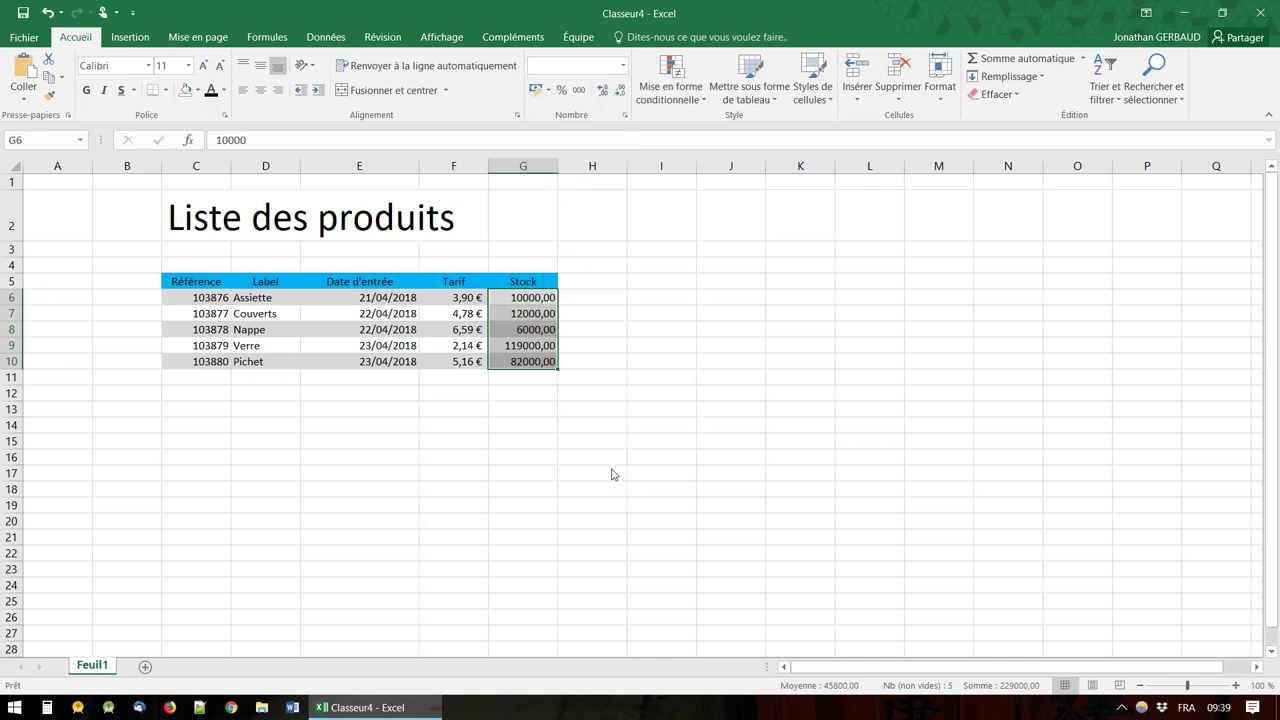
# Set the Stock format to 0 decimals with a thousands separator, showing 10 000 to 82 000.
pyautogui.moveTo(675, 178); pyautogui.dragTo(896, 187)
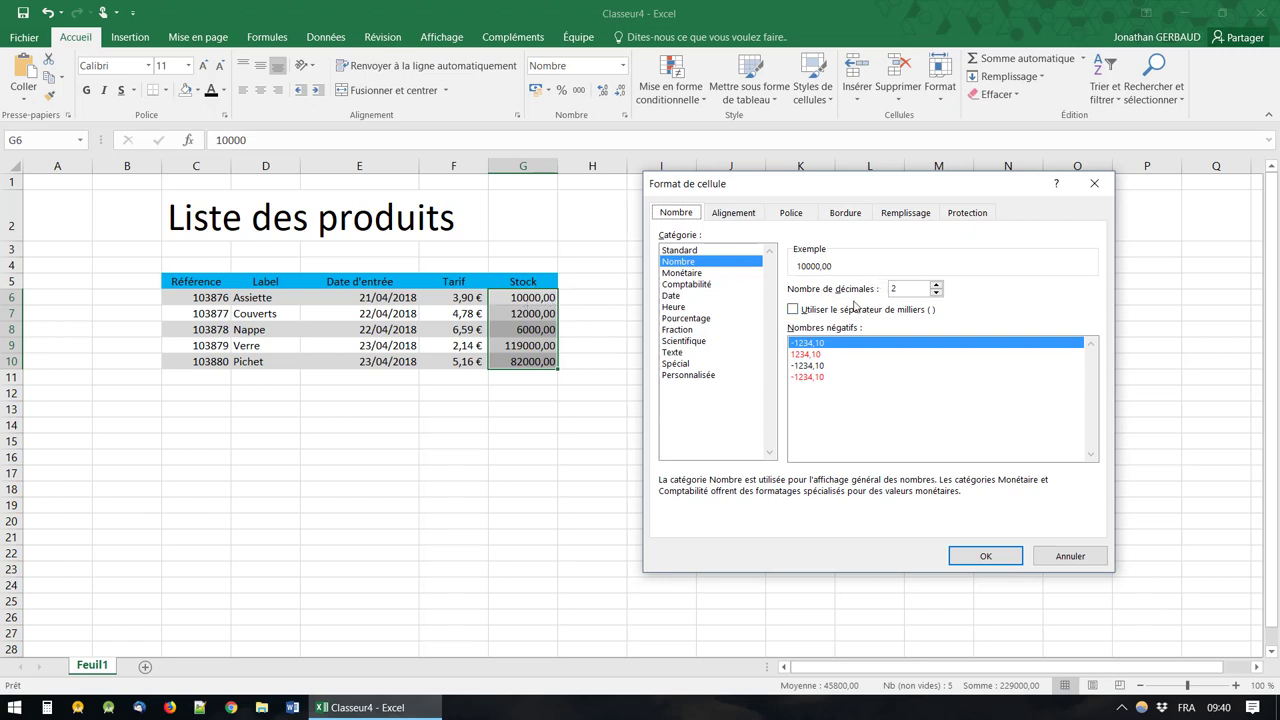
pyautogui.click(936, 293)
pyautogui.click(835, 311)
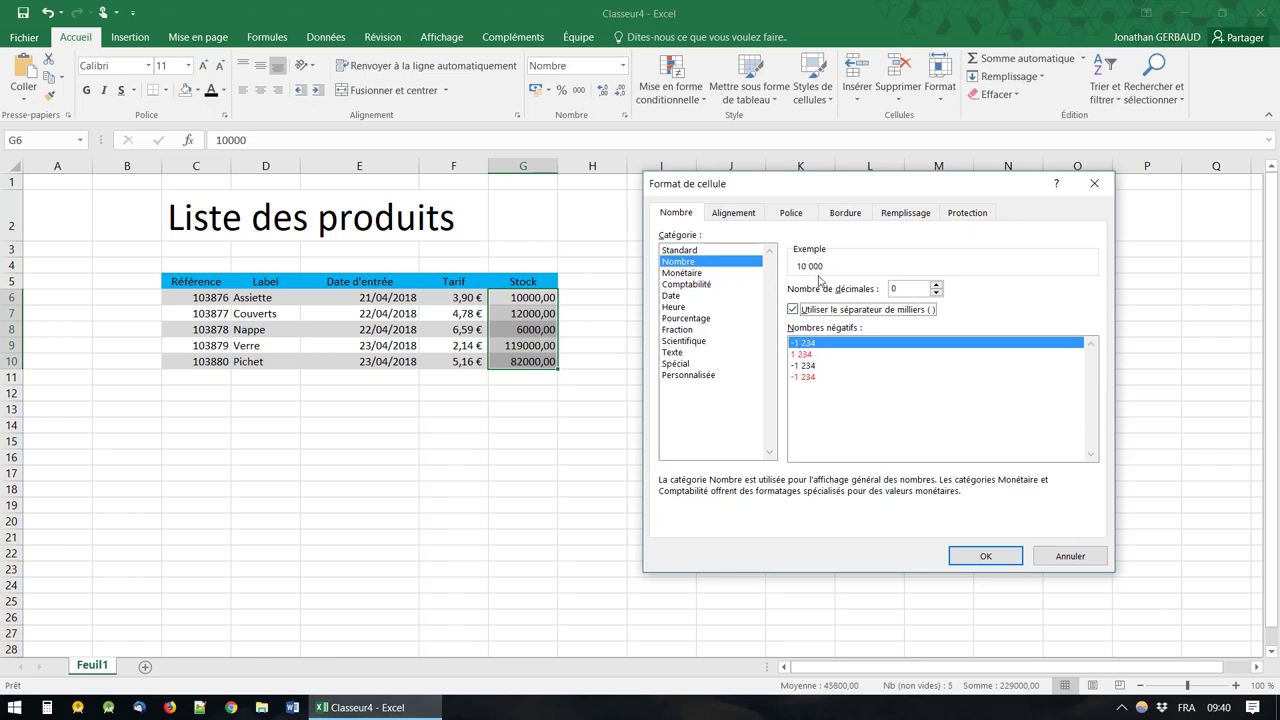
pyautogui.click(813, 315)
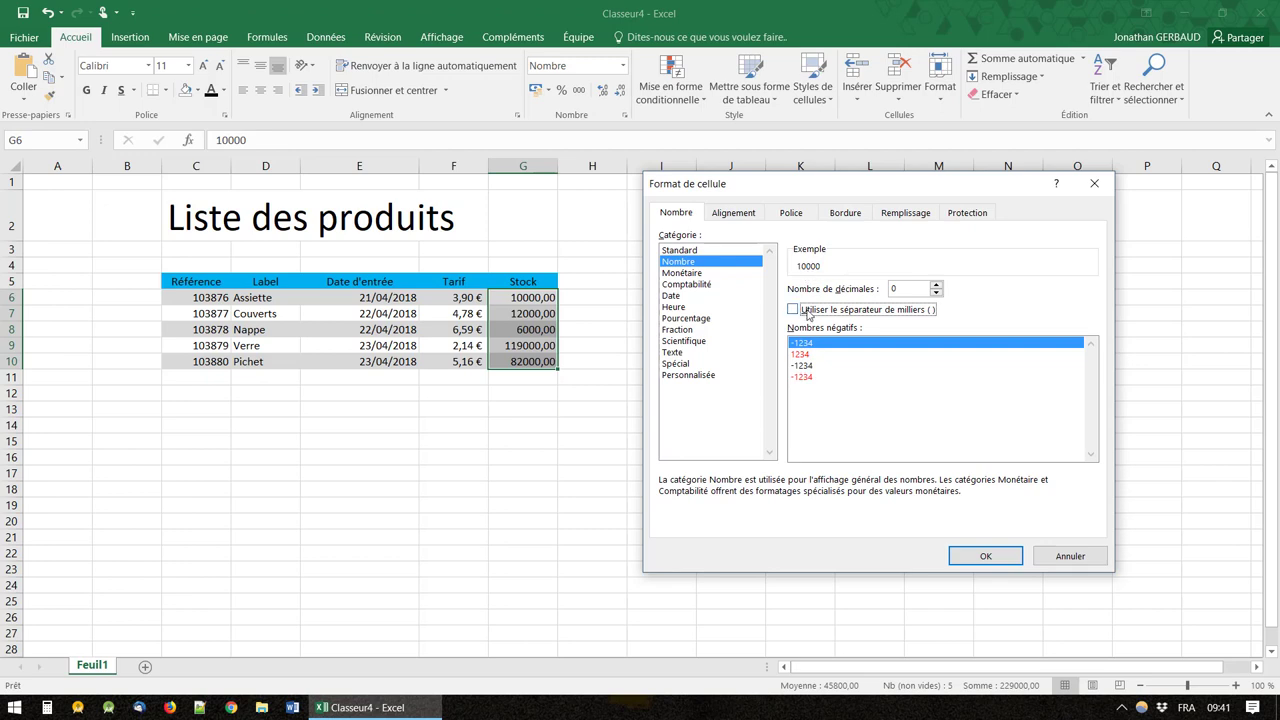
pyautogui.click(808, 313)
pyautogui.click(988, 556)
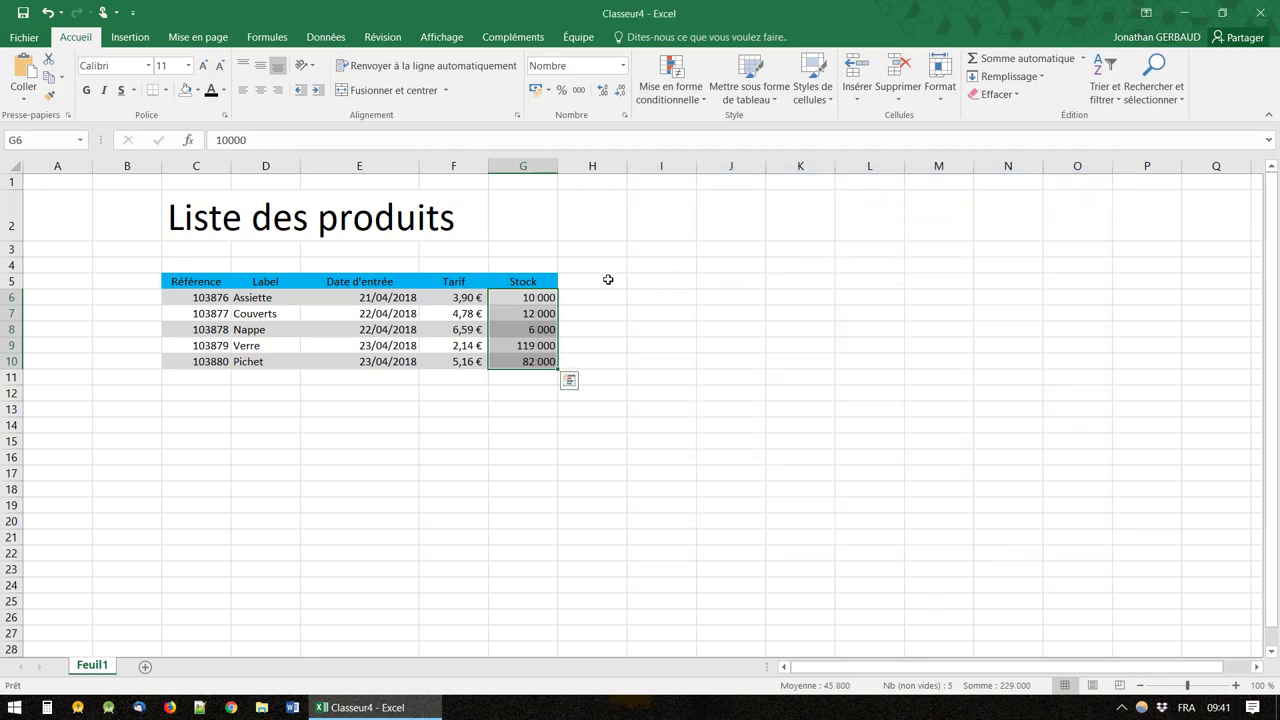
pyautogui.click(544, 388)
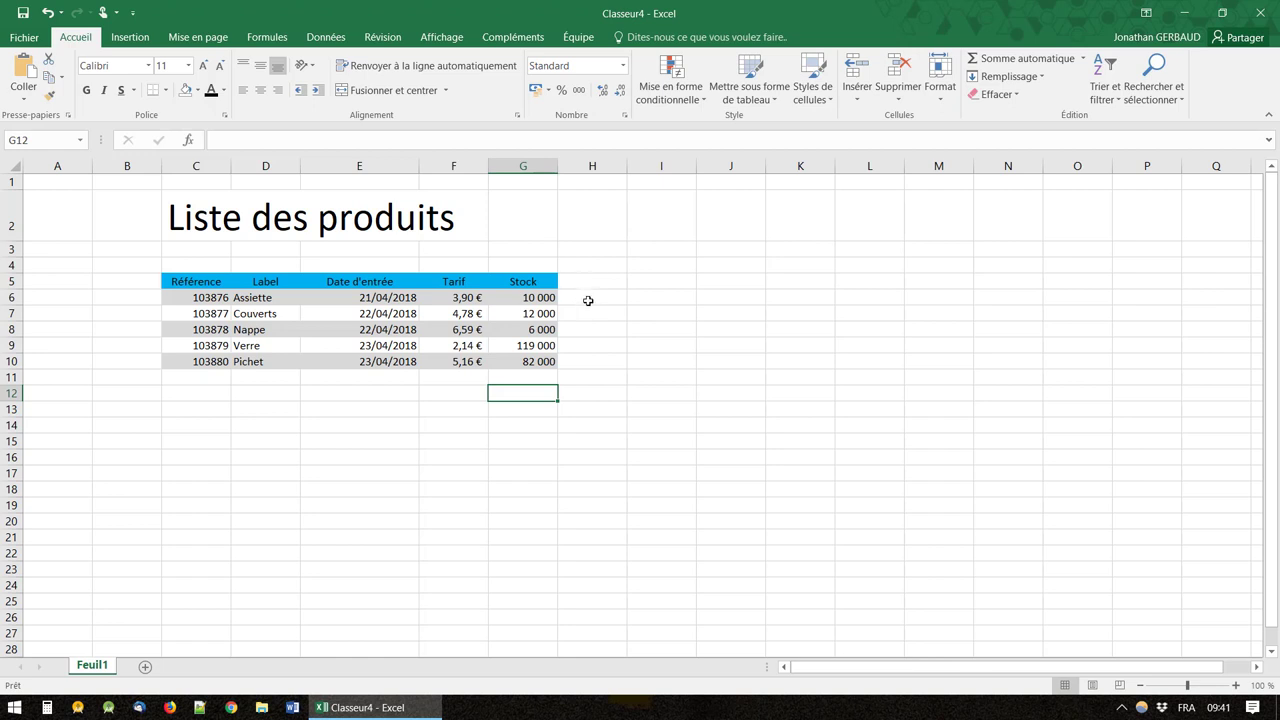
# Close the Format de cellule dialog without changes and select empty cell I6.
pyautogui.click(623, 66)
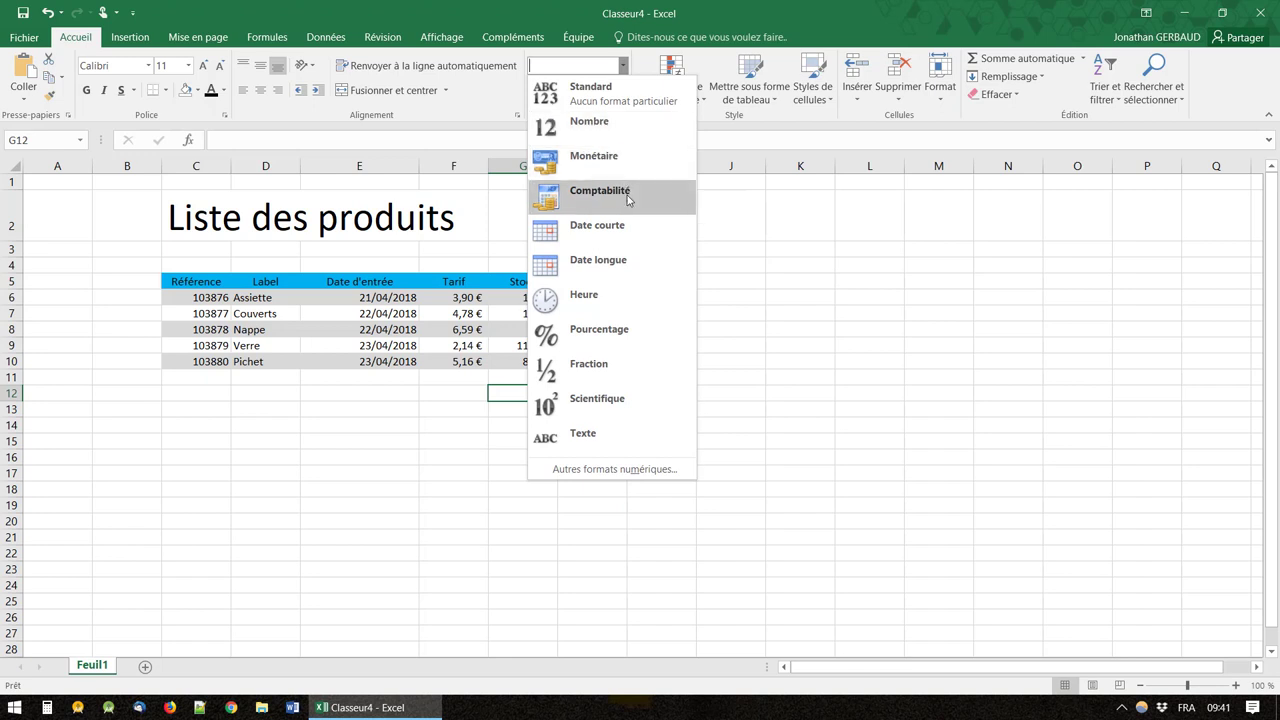
pyautogui.click(590, 472)
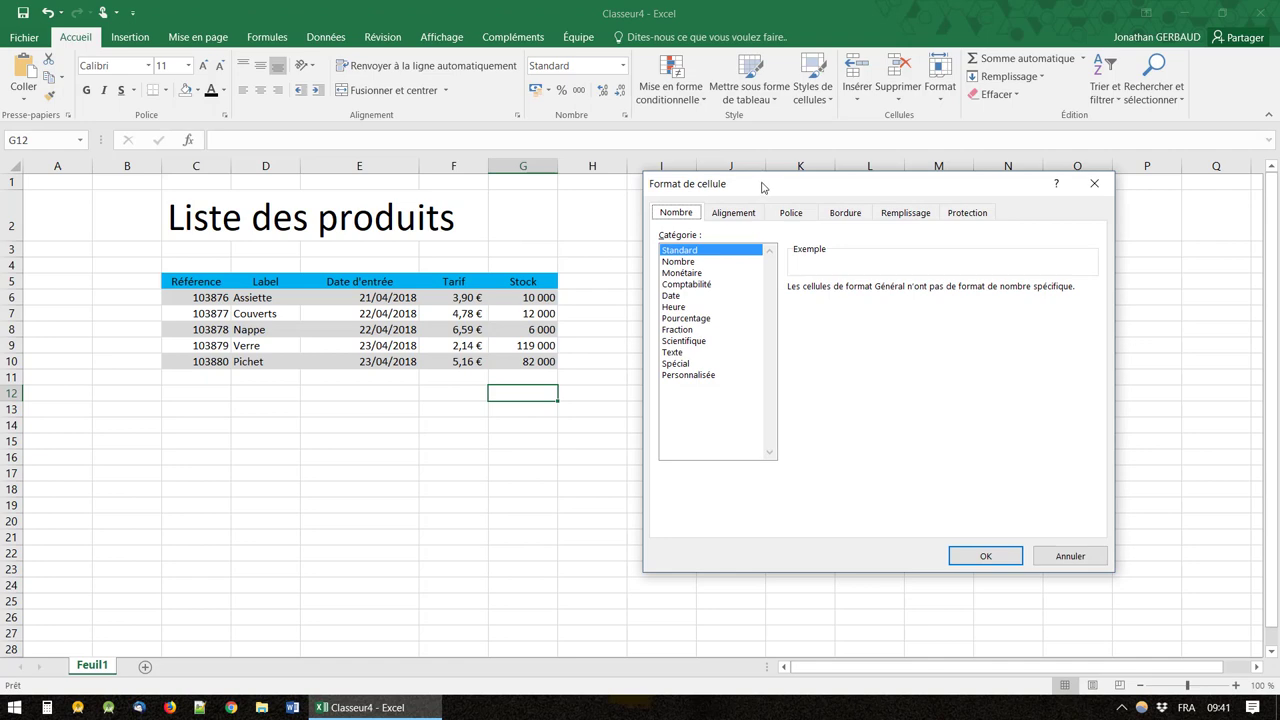
pyautogui.moveTo(764, 186); pyautogui.dragTo(727, 149)
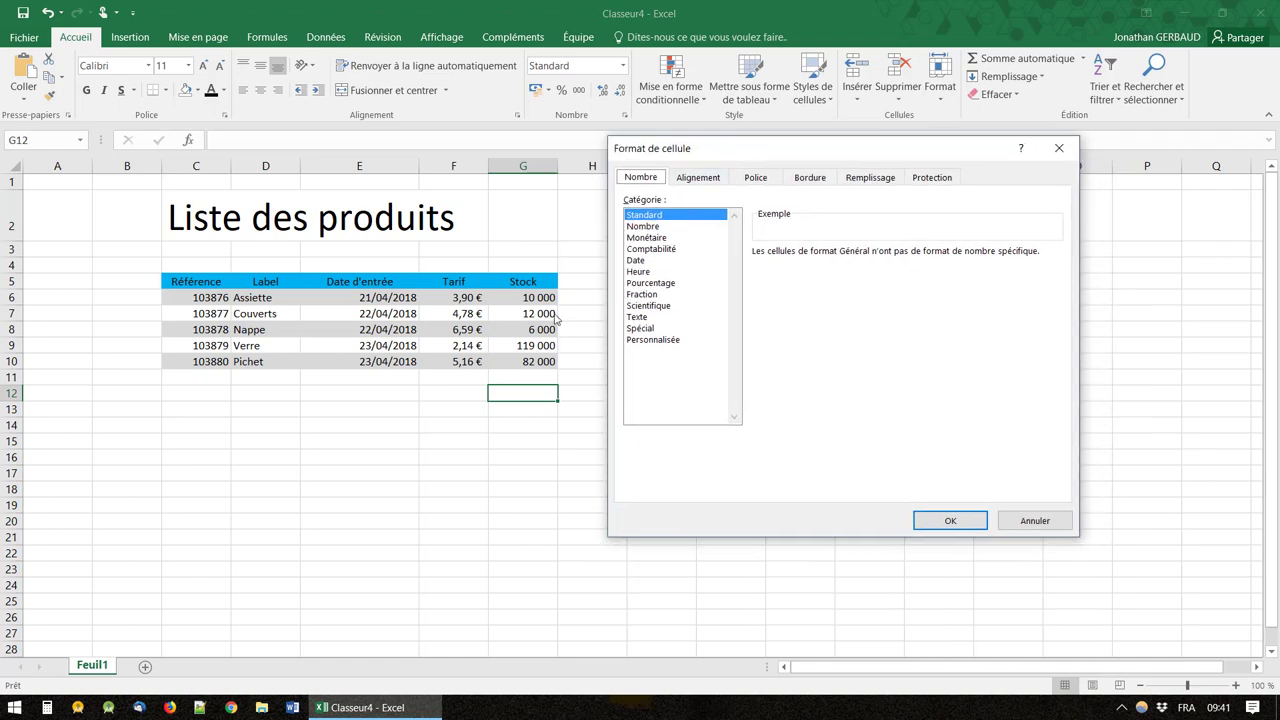
pyautogui.click(998, 512)
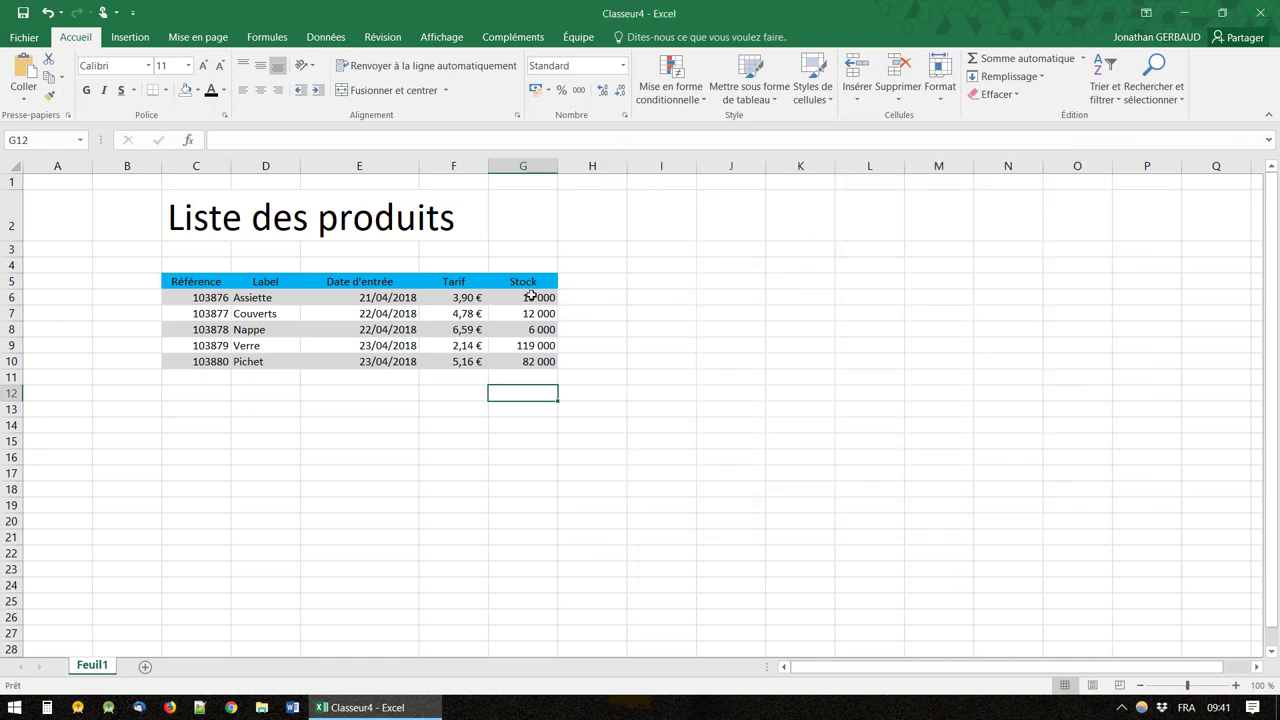
pyautogui.click(533, 298)
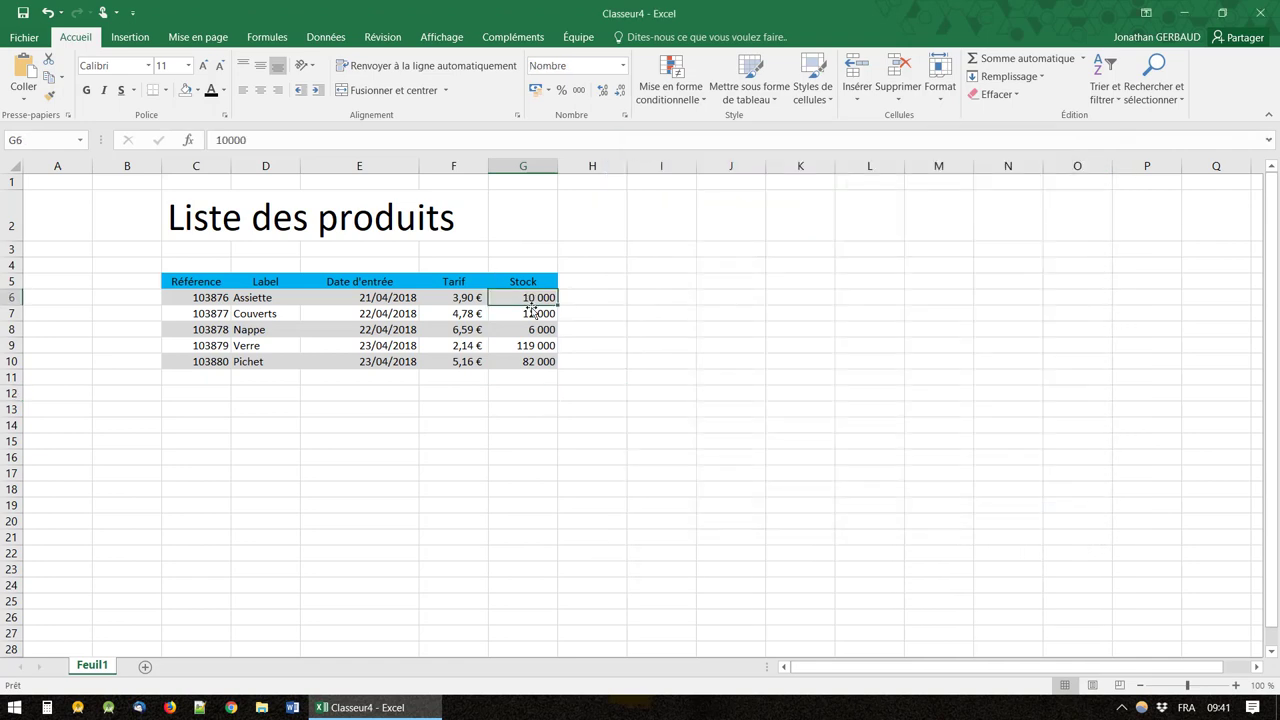
pyautogui.click(684, 300)
# Enter 123456 in cell I6 and bring up its Format de cellule settings.
pyautogui.write('1')
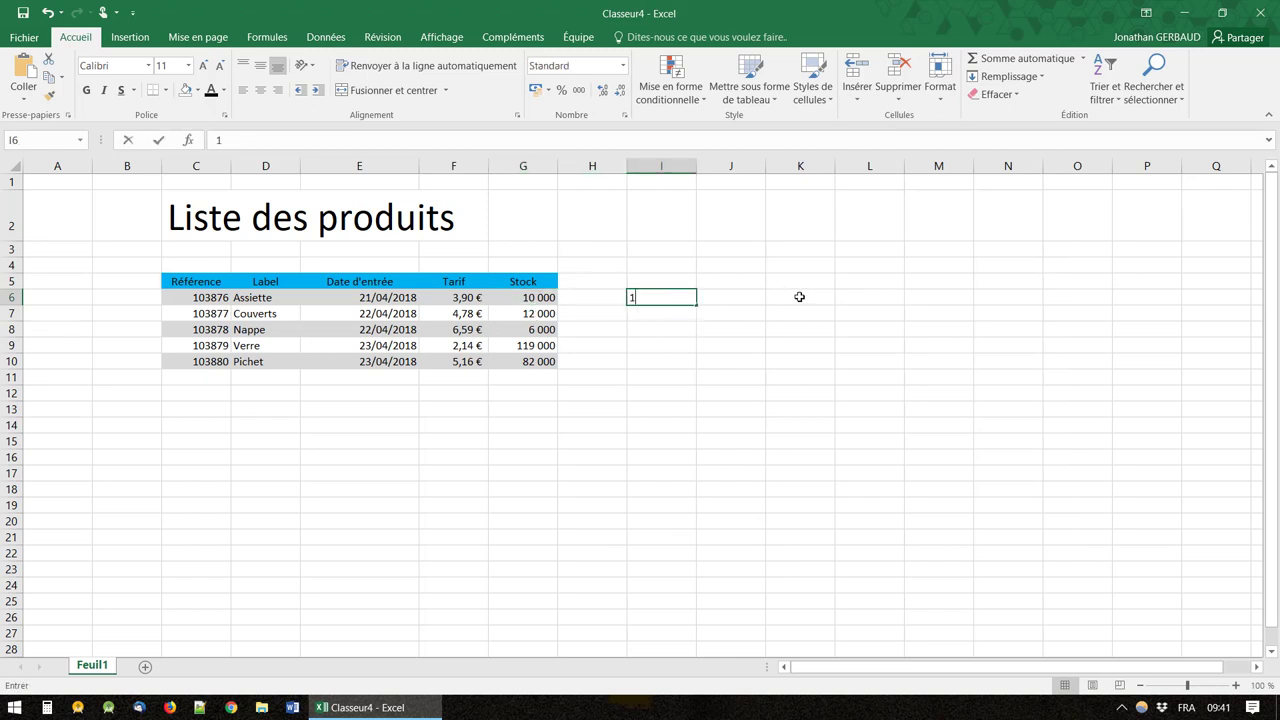
pyautogui.write('23456')
pyautogui.press('Return')
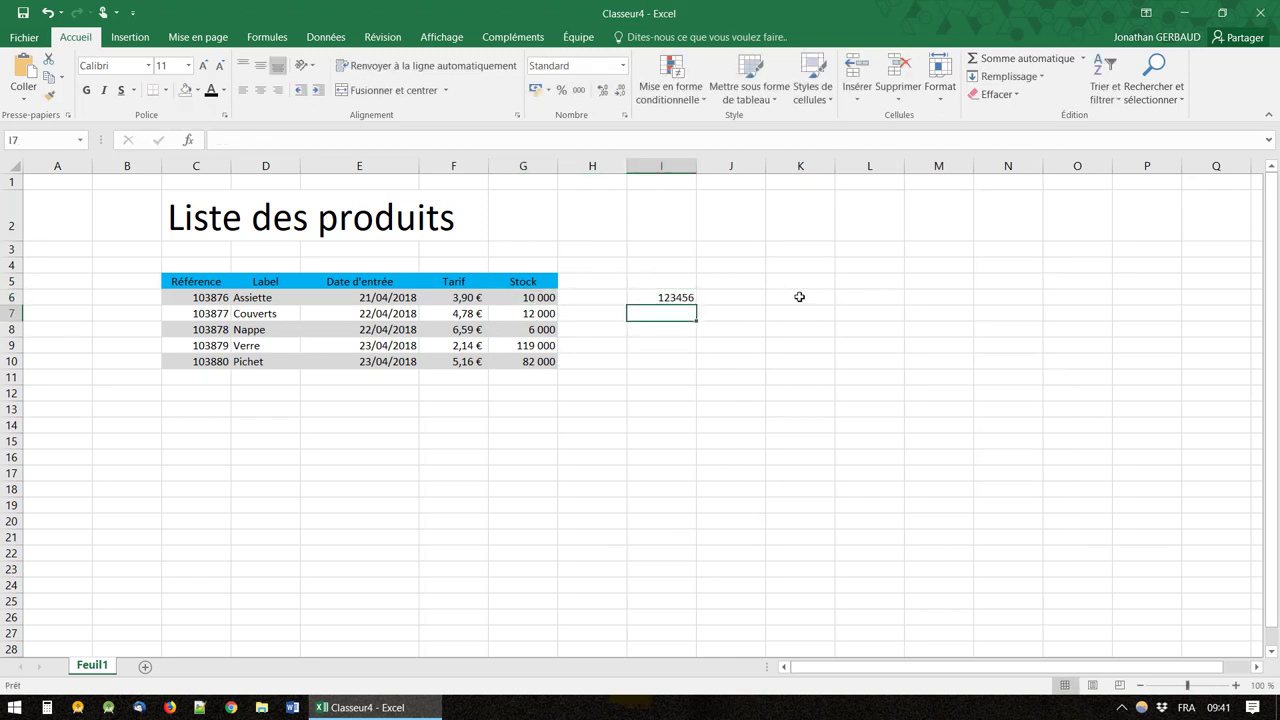
pyautogui.click(672, 300)
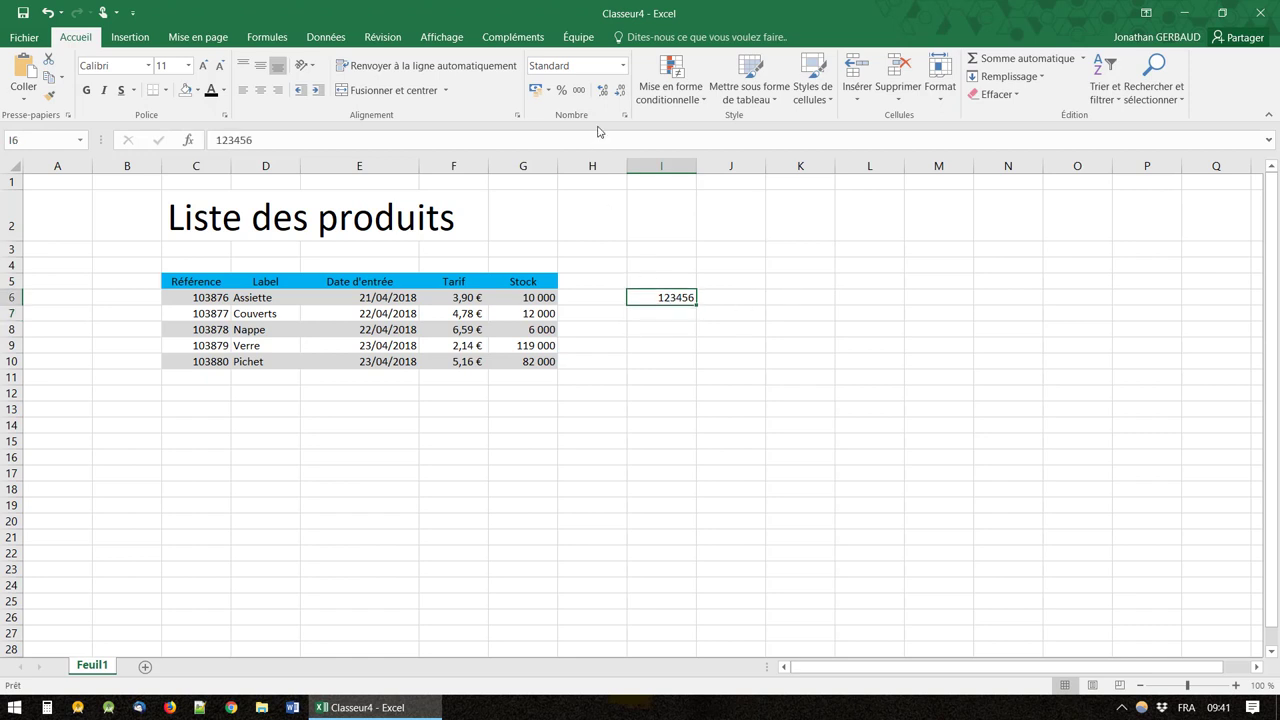
pyautogui.click(620, 66)
pyautogui.click(628, 466)
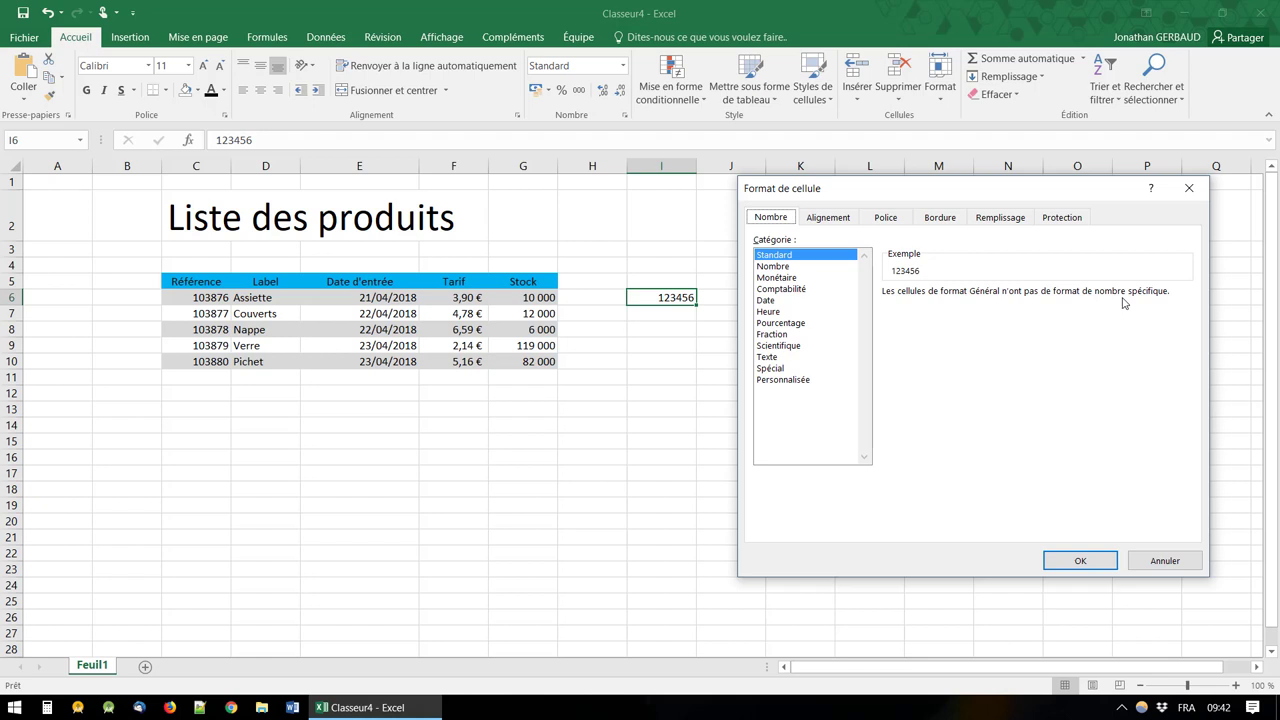
# Try the Nombre category for I6, stepping the decimal places up to eight.
pyautogui.click(804, 267)
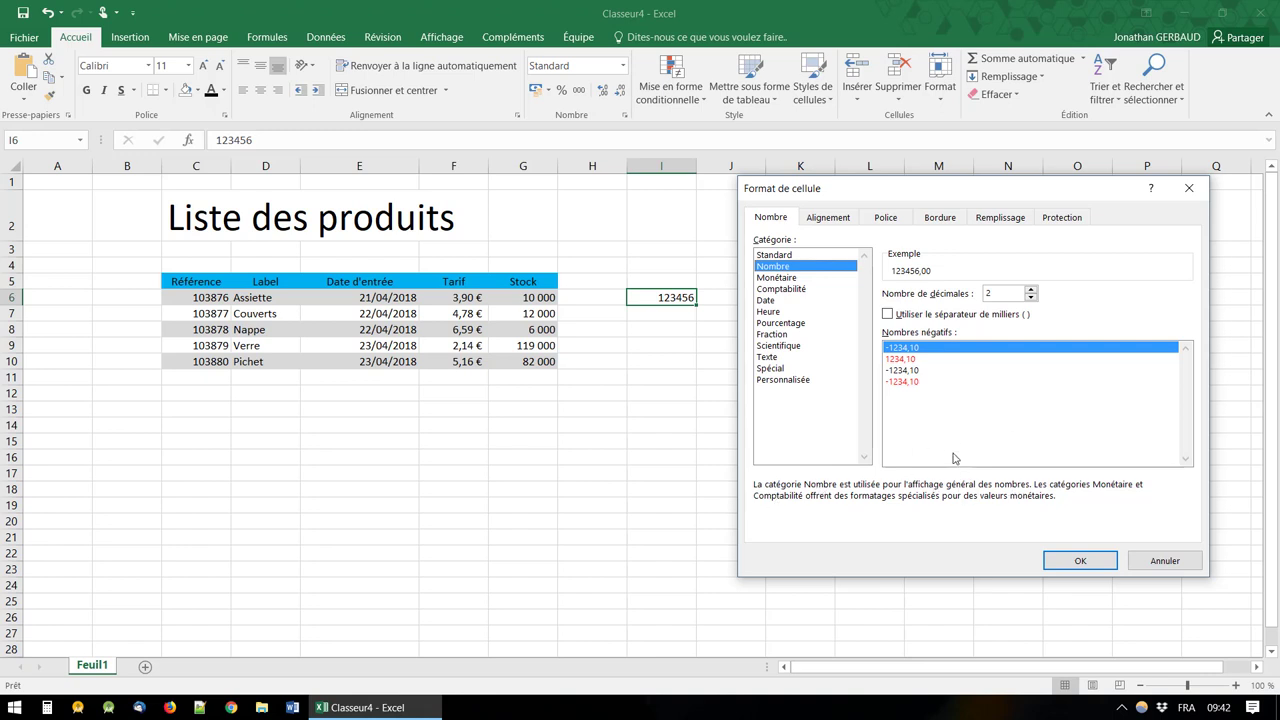
pyautogui.click(1031, 297)
pyautogui.click(1031, 292)
pyautogui.click(1031, 292)
pyautogui.click(1031, 292)
pyautogui.click(1031, 292)
pyautogui.click(1031, 292)
pyautogui.click(1031, 292)
pyautogui.click(1031, 292)
pyautogui.click(1031, 292)
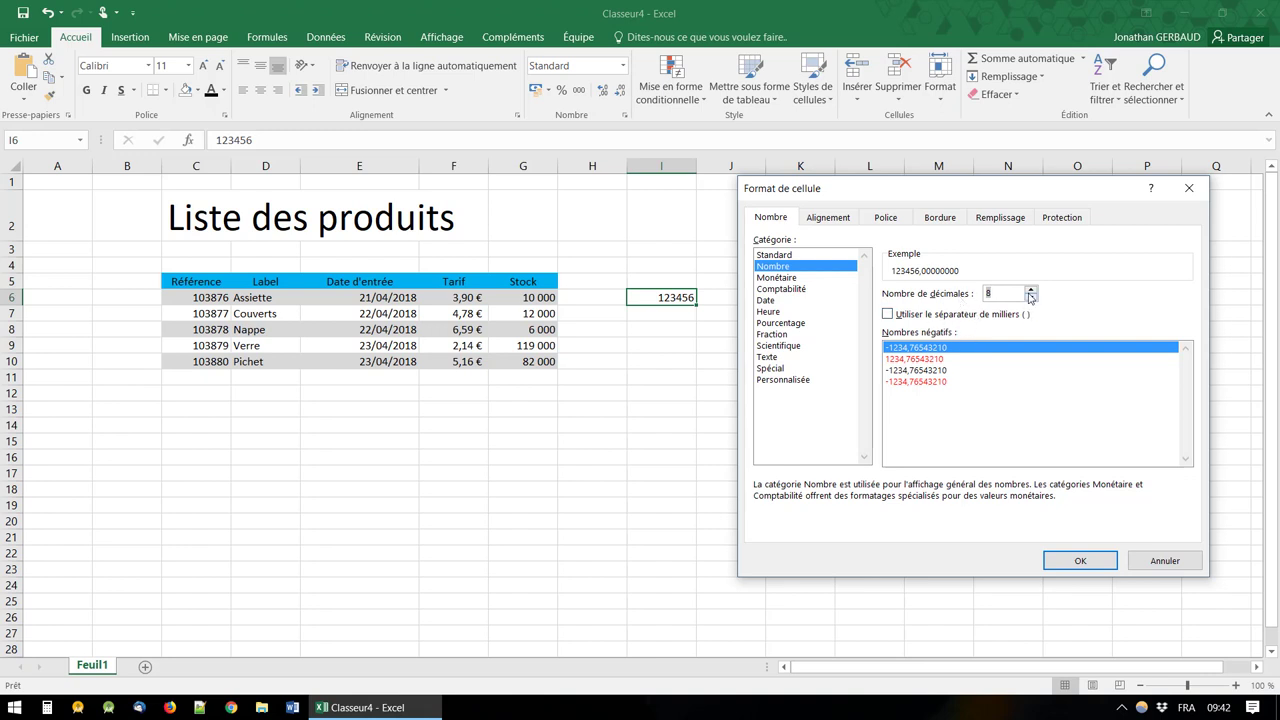
# Compare Monétaire and Comptabilité, settling on Comptabilité with 2 decimals and €.
pyautogui.click(783, 279)
pyautogui.click(786, 289)
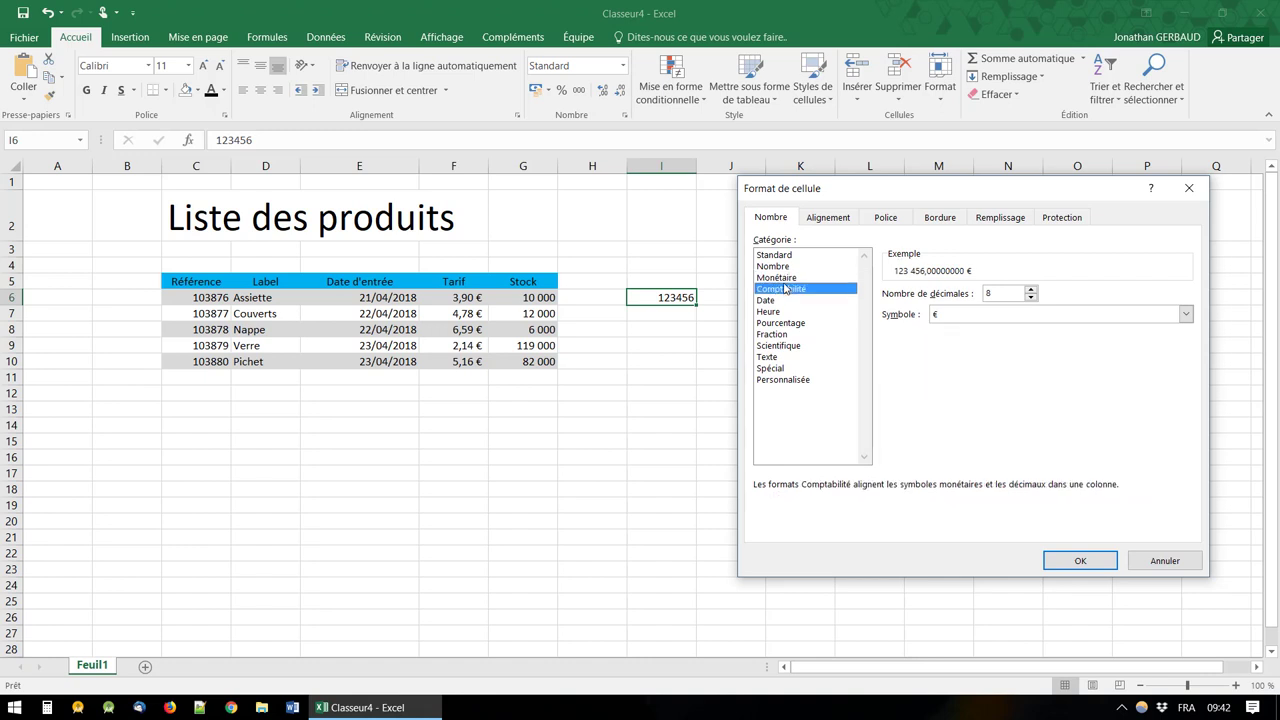
pyautogui.click(785, 279)
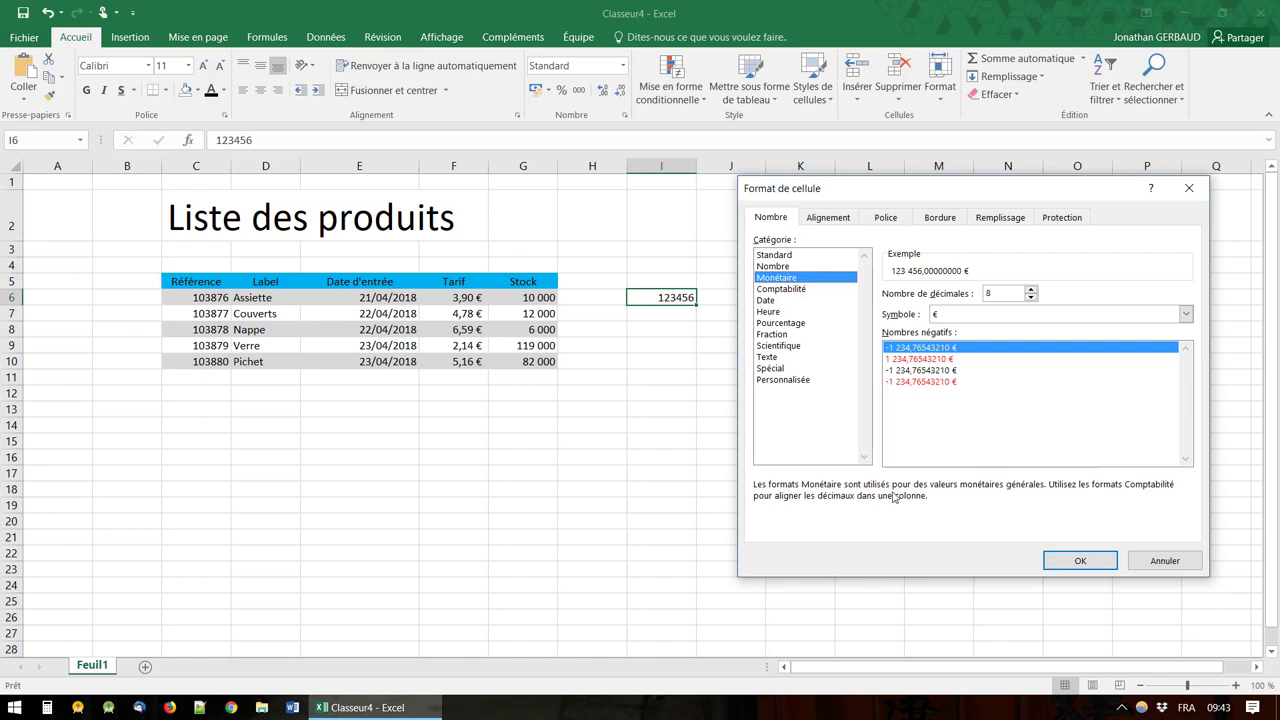
pyautogui.click(808, 290)
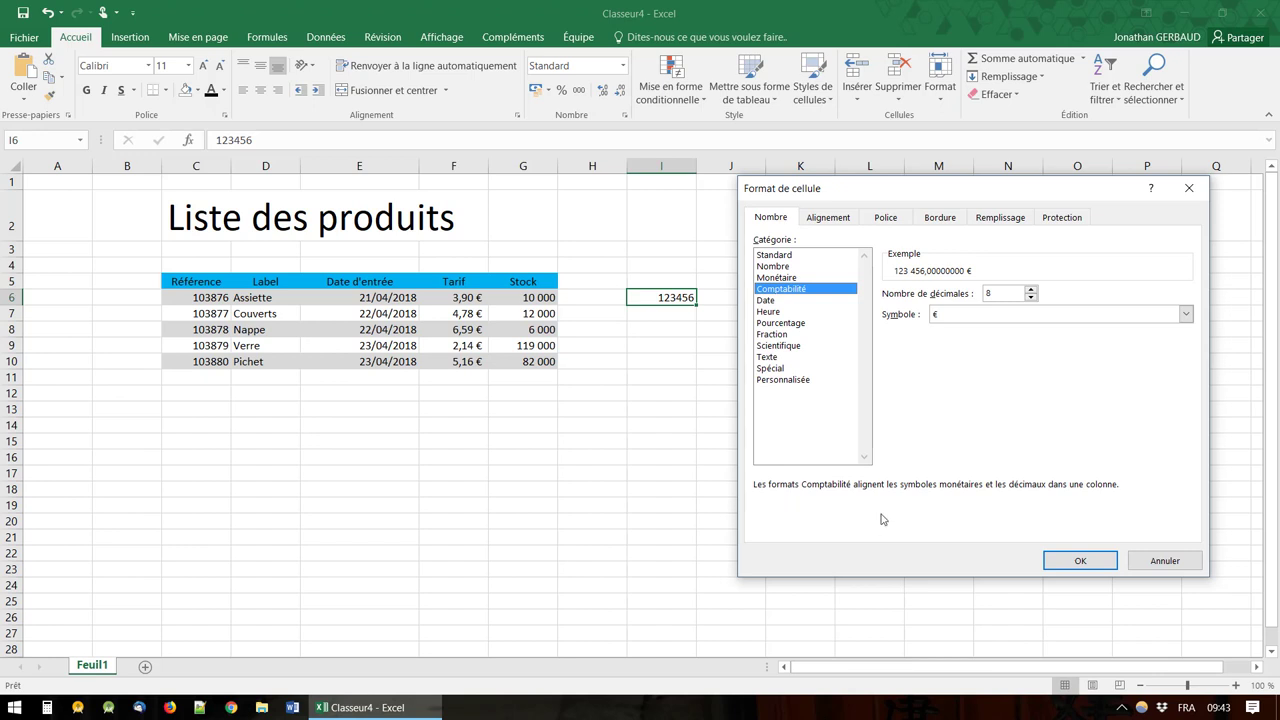
pyautogui.click(806, 280)
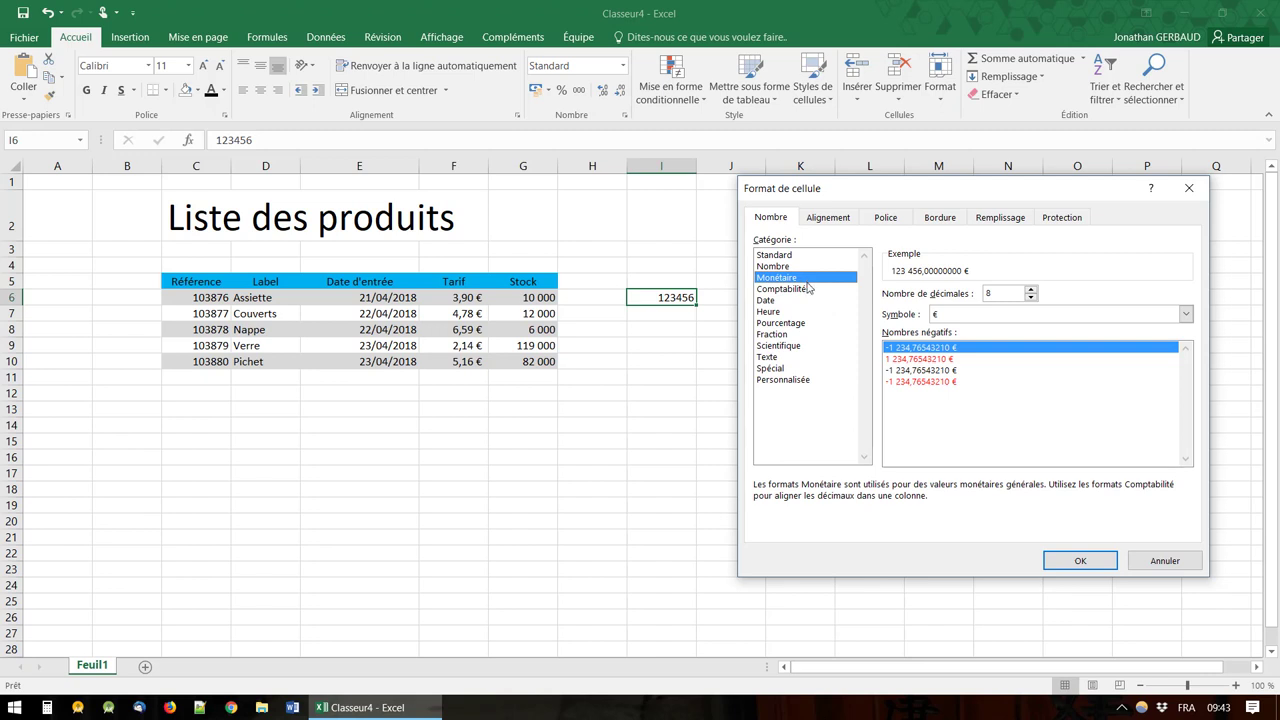
pyautogui.click(808, 289)
pyautogui.click(806, 281)
pyautogui.click(819, 289)
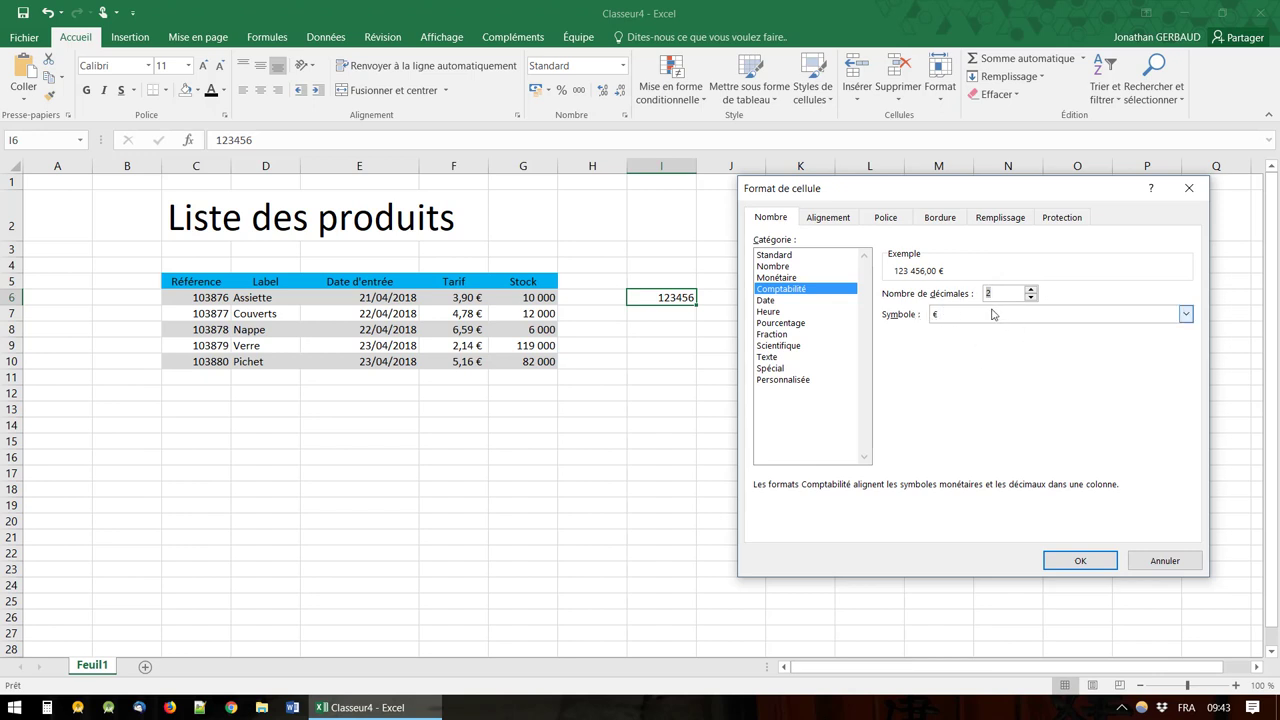
# Apply euro accounting to I6, then switch its symbol to $ Anglais (États-Unis), showing $ 123 456,00.
pyautogui.click(1082, 562)
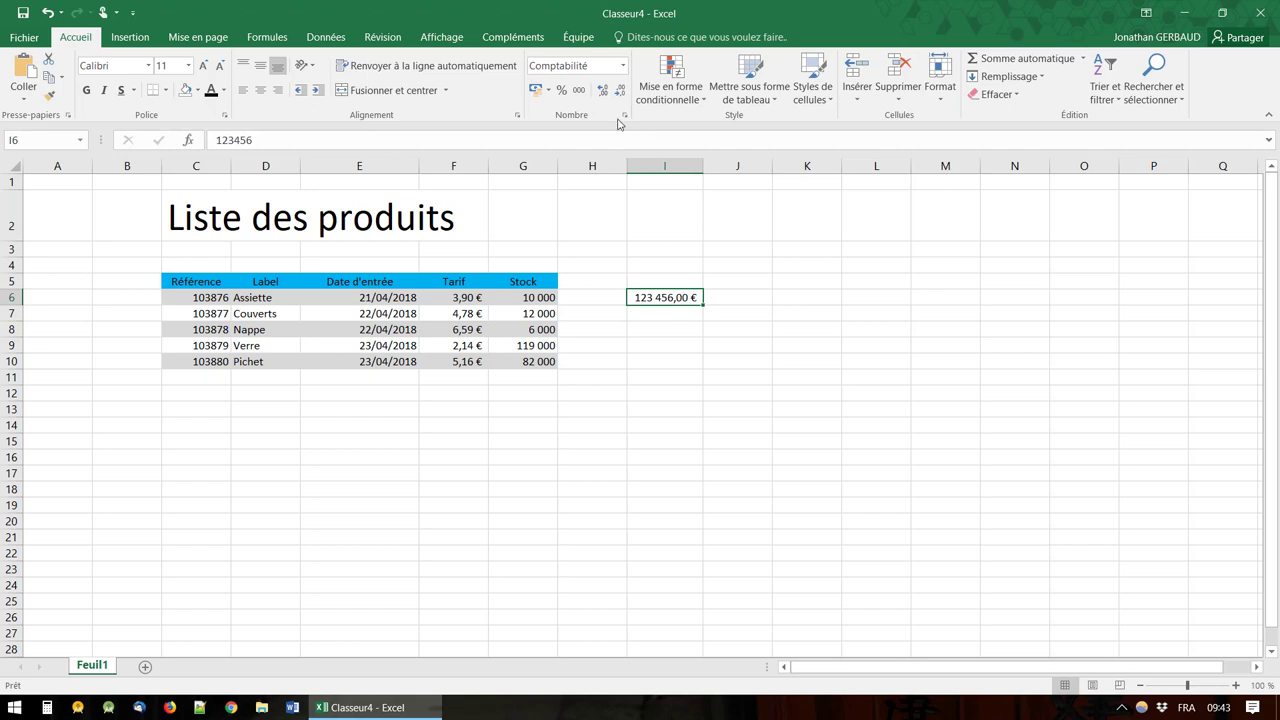
pyautogui.click(622, 65)
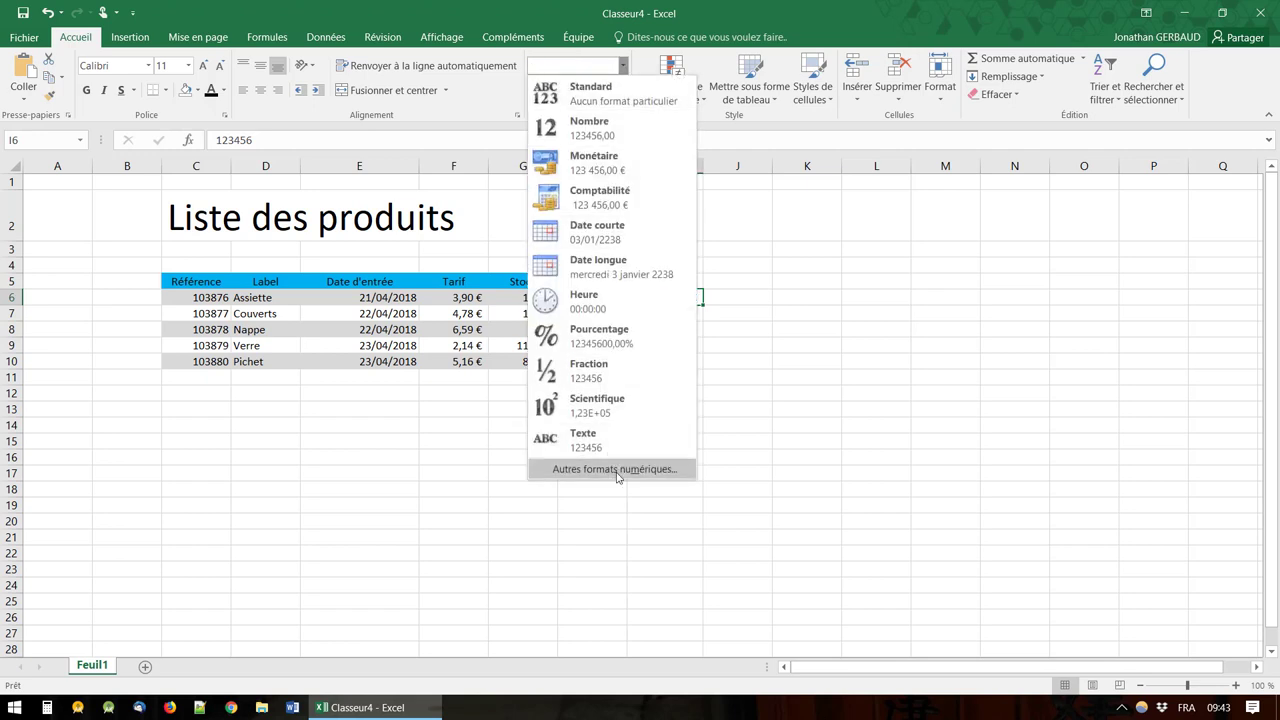
pyautogui.click(618, 474)
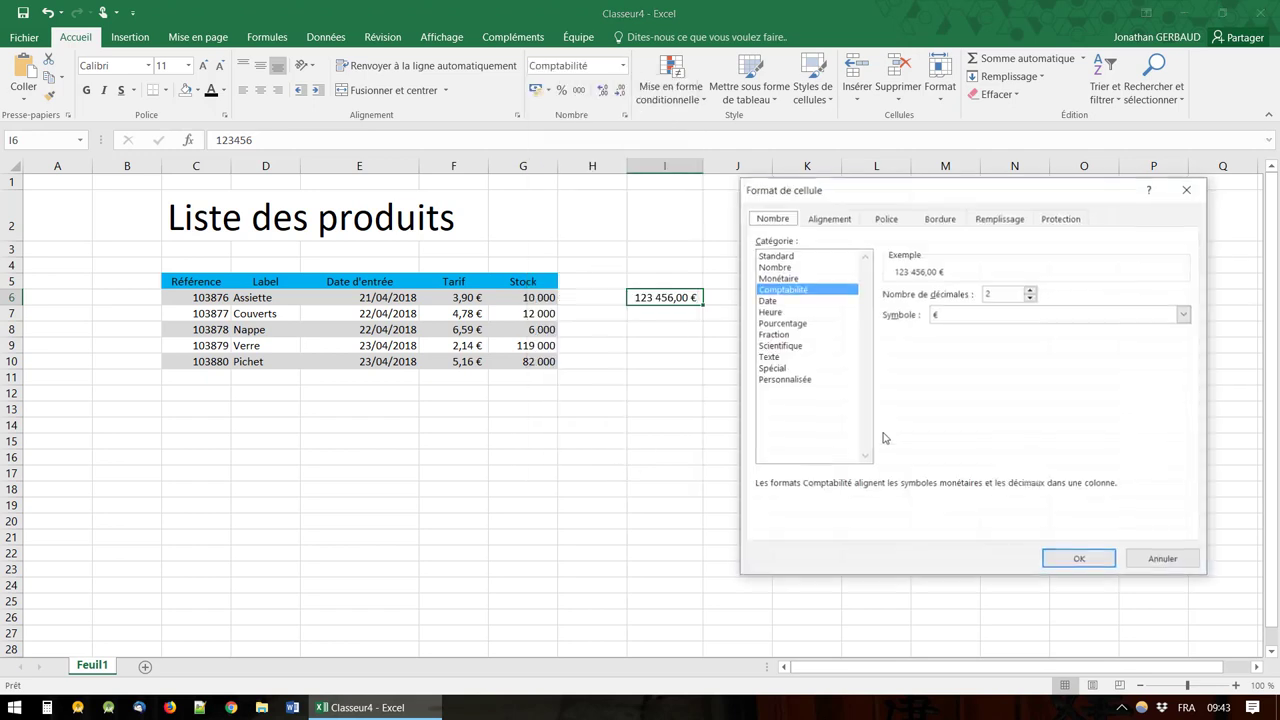
pyautogui.click(1102, 317)
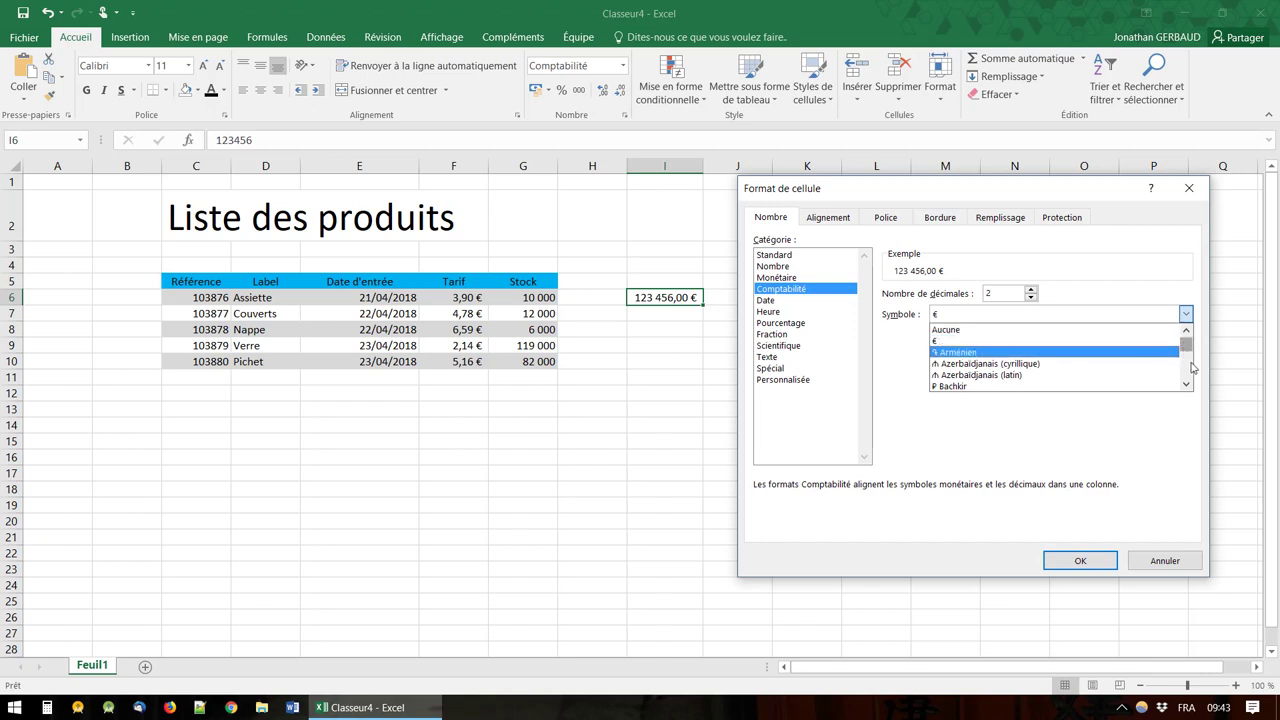
pyautogui.moveTo(1187, 391); pyautogui.dragTo(1186, 392)
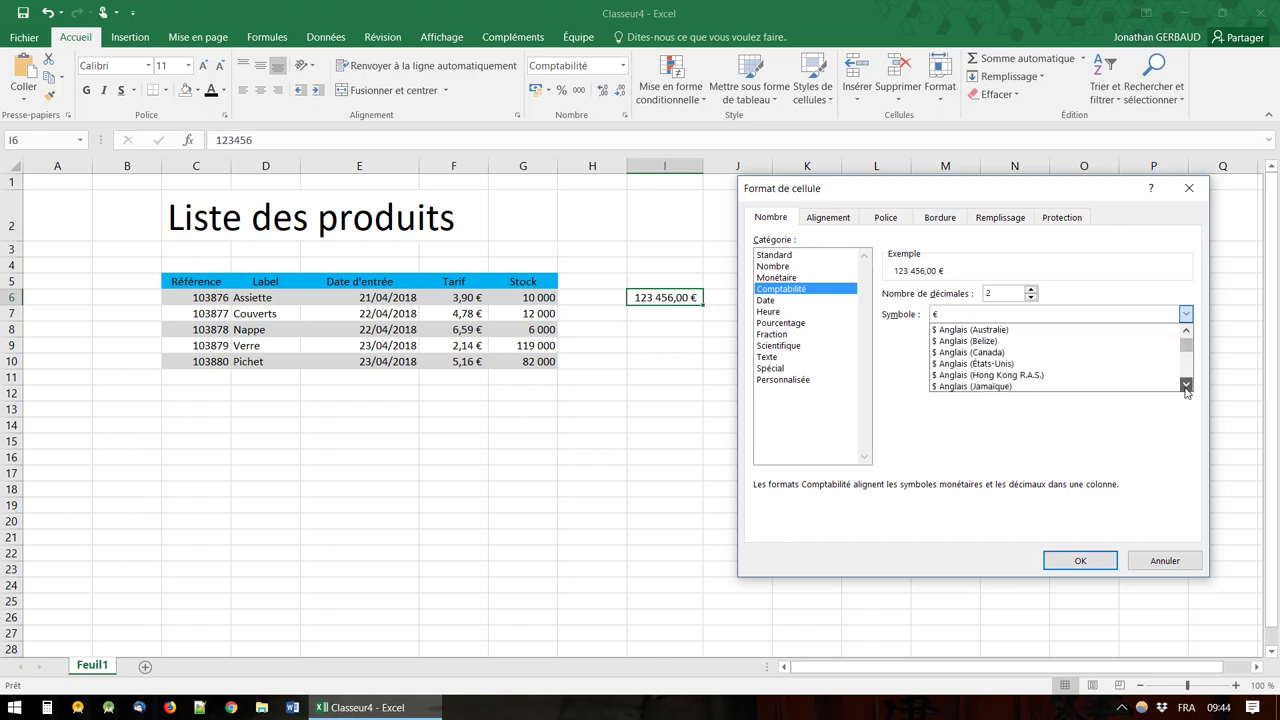
pyautogui.click(958, 364)
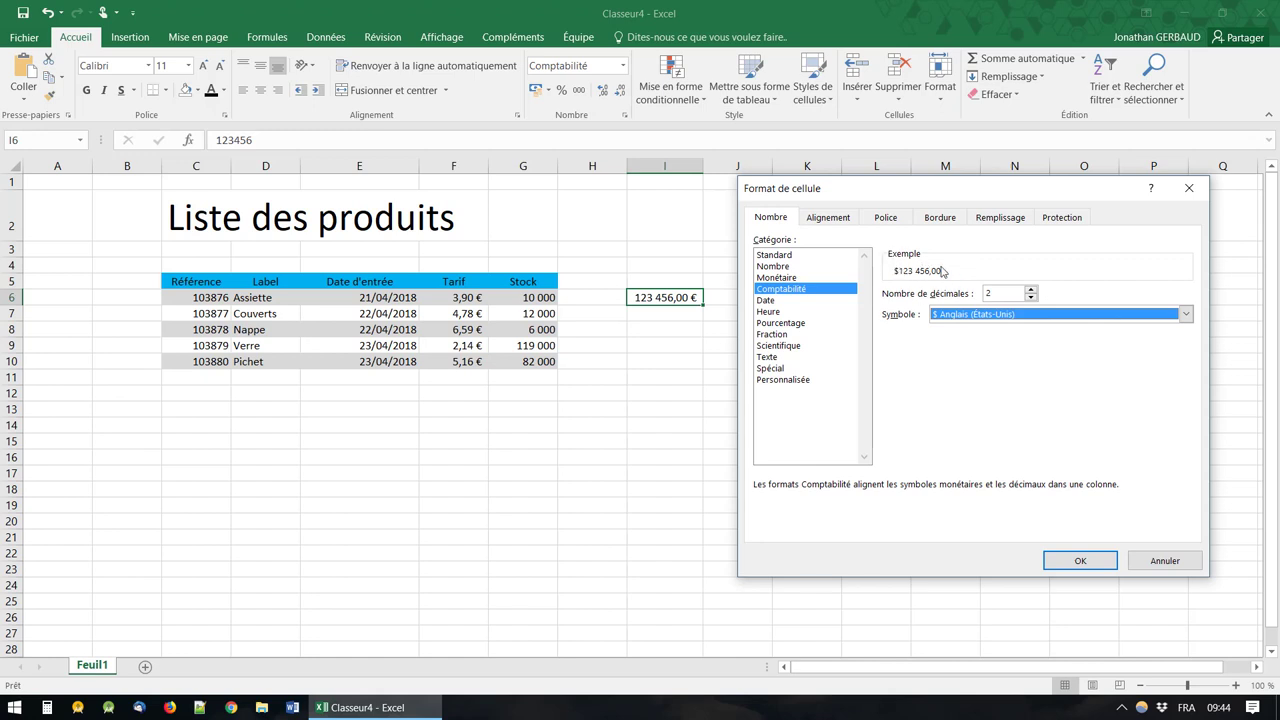
pyautogui.click(1077, 562)
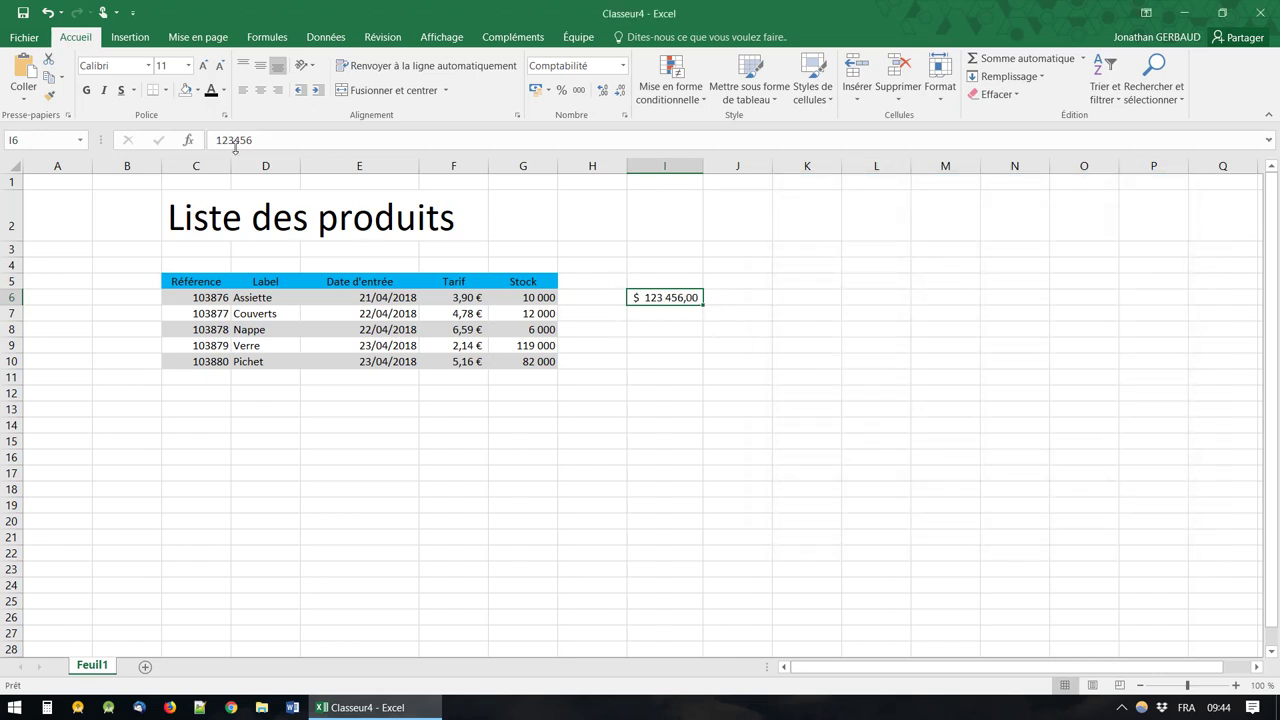
# Undo the dollar symbol so I6 shows 123 456,00 €, then select the dates E6:E10.
pyautogui.click(47, 14)
pyautogui.click(624, 66)
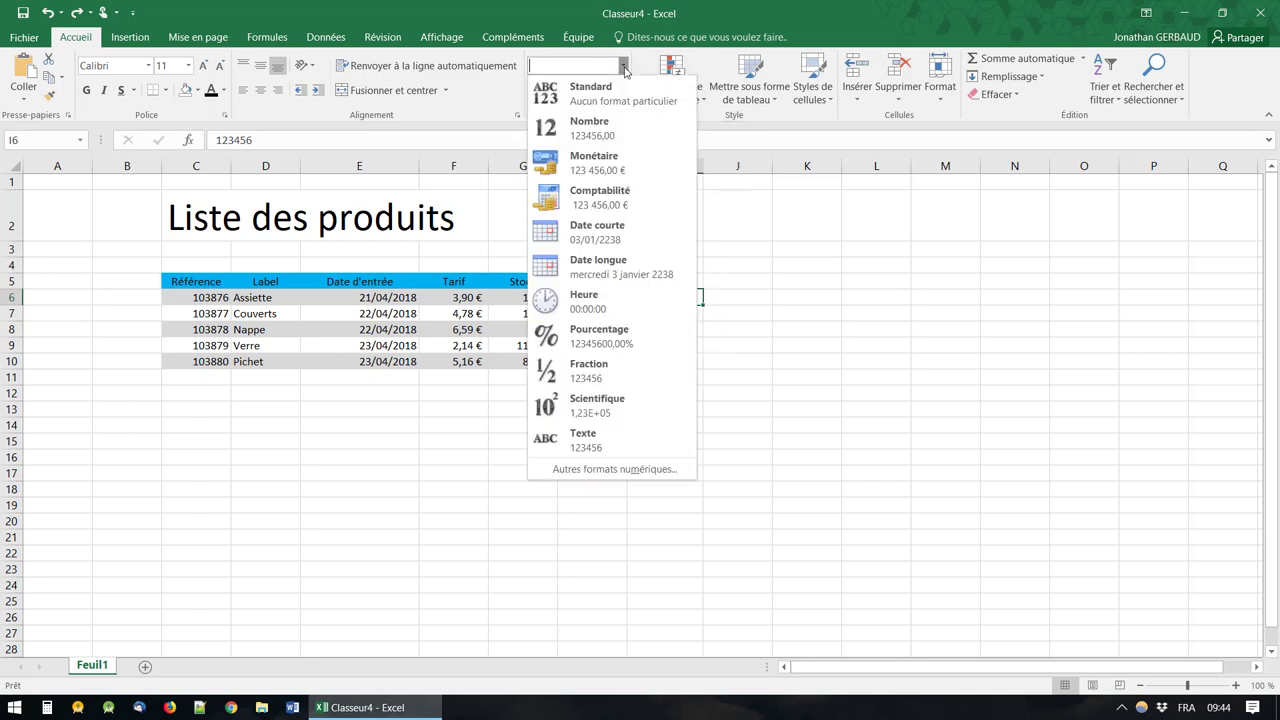
pyautogui.click(652, 470)
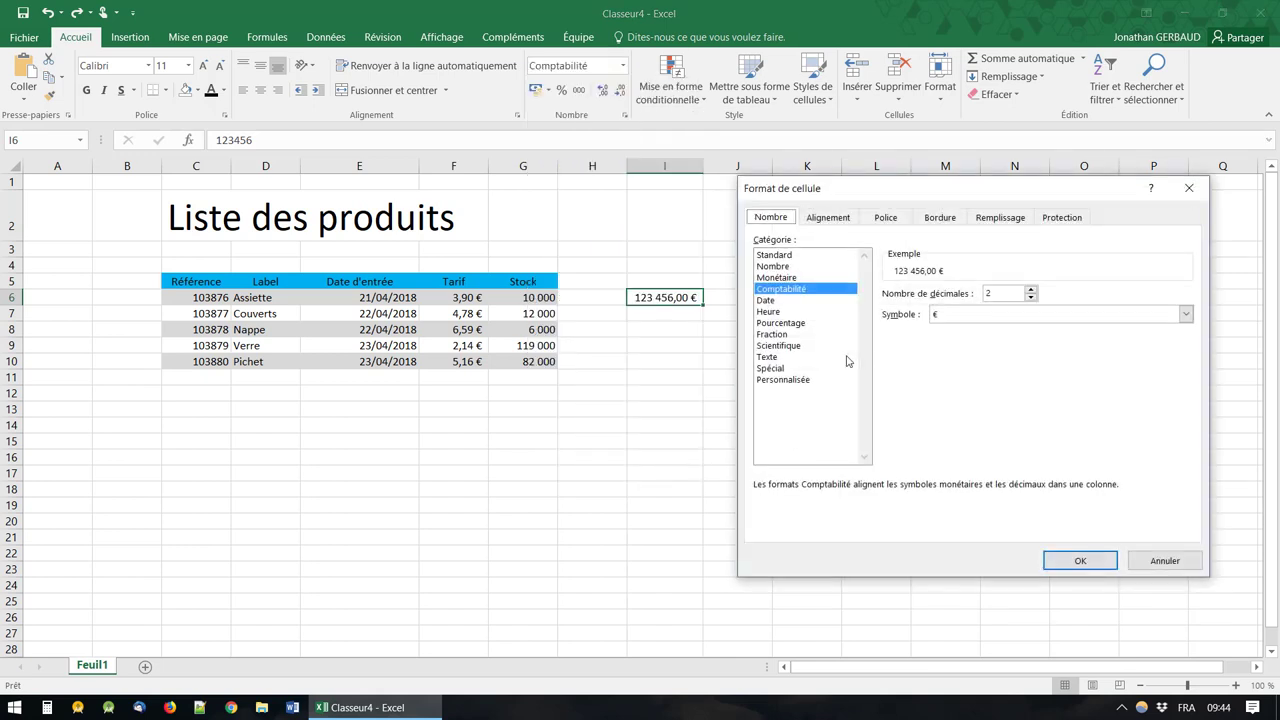
pyautogui.click(768, 300)
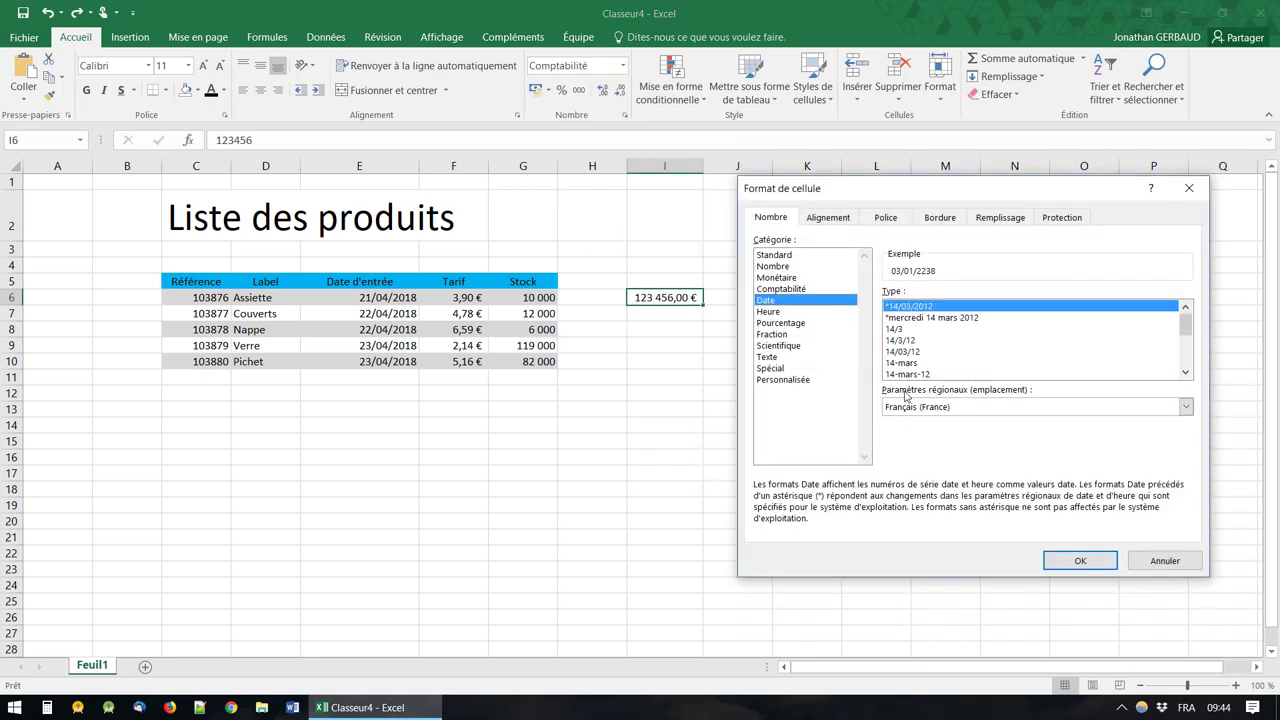
pyautogui.click(1163, 563)
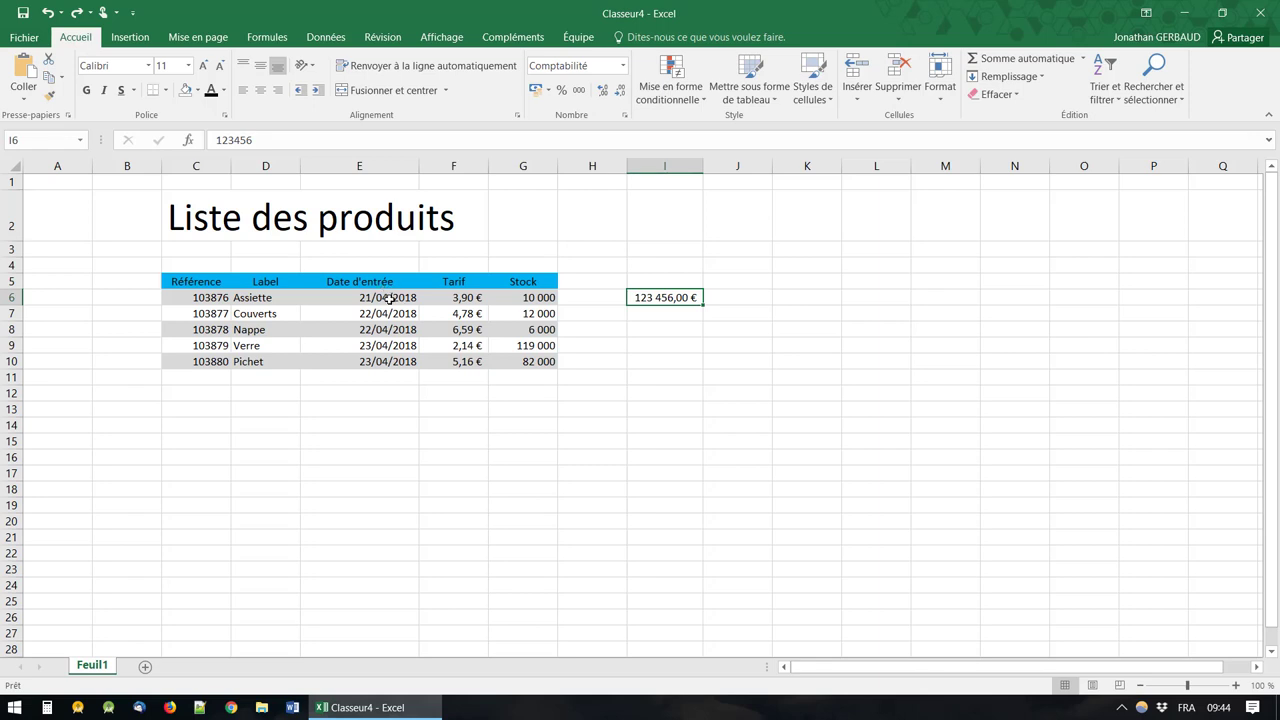
pyautogui.moveTo(388, 296); pyautogui.dragTo(386, 361)
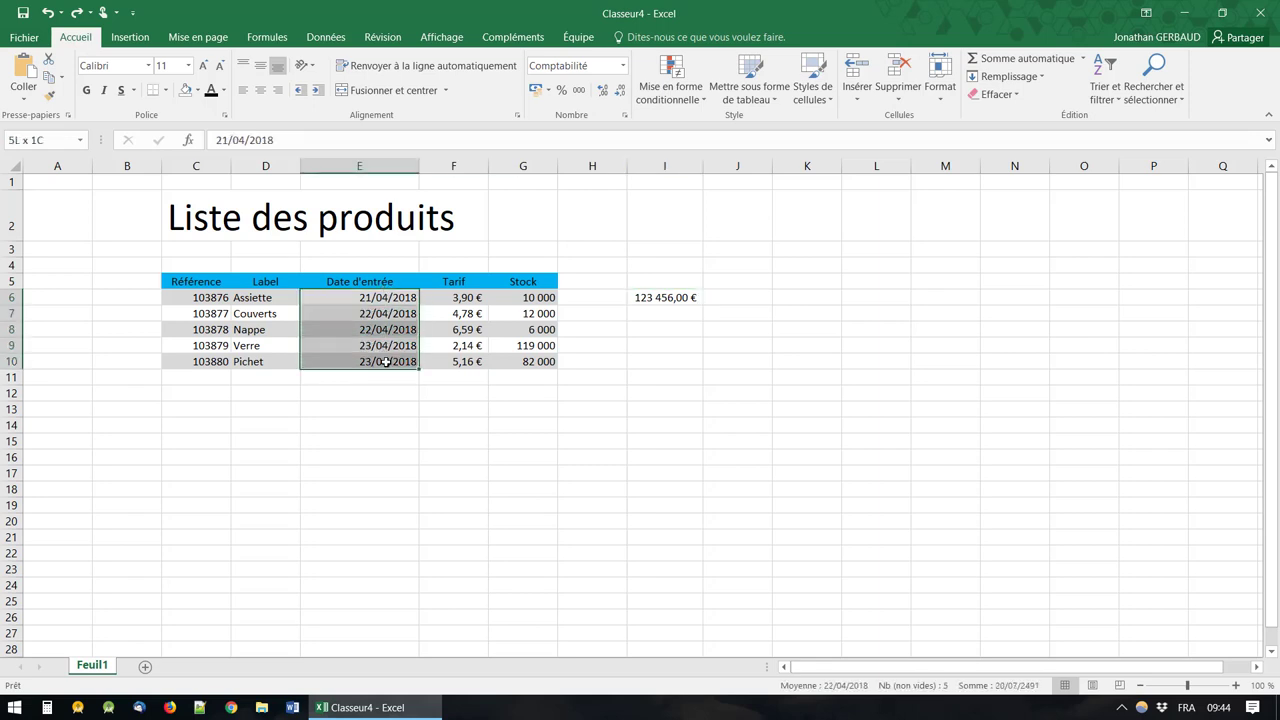
# Preview Date types for the entry dates, ending on 14-mars, which shows 21-avr.
pyautogui.click(622, 66)
pyautogui.click(652, 470)
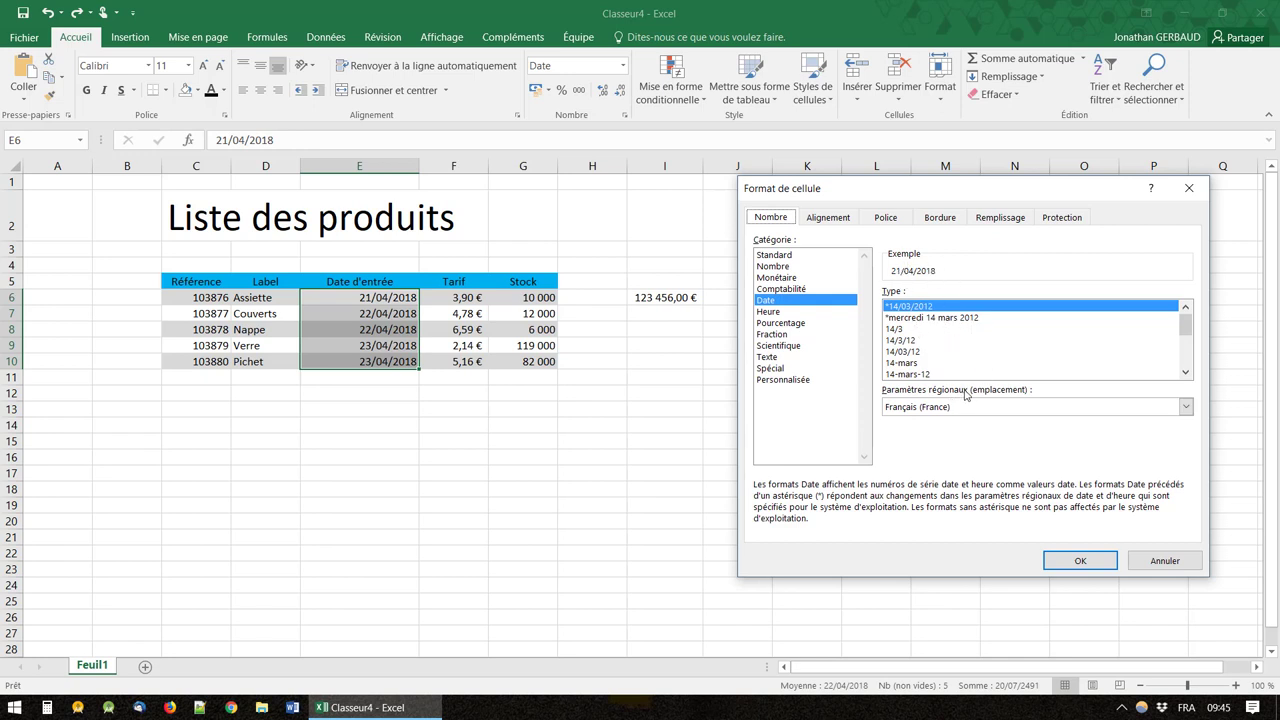
pyautogui.click(929, 318)
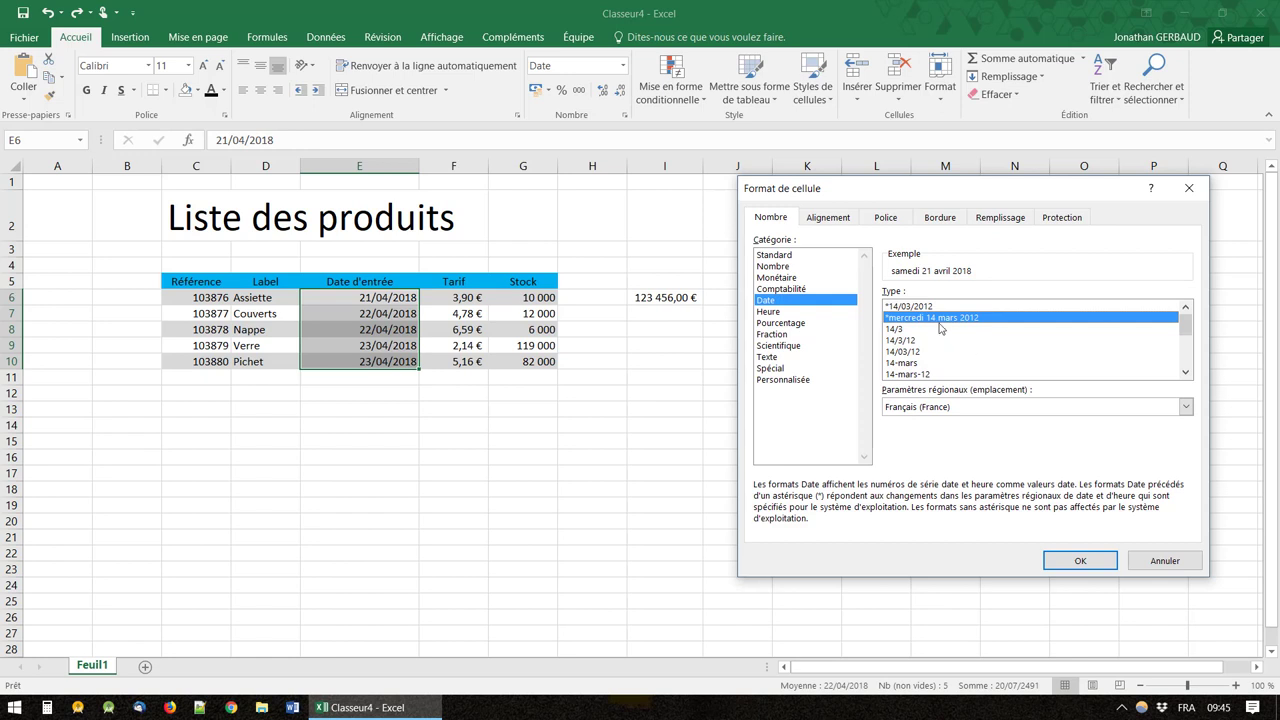
pyautogui.click(940, 330)
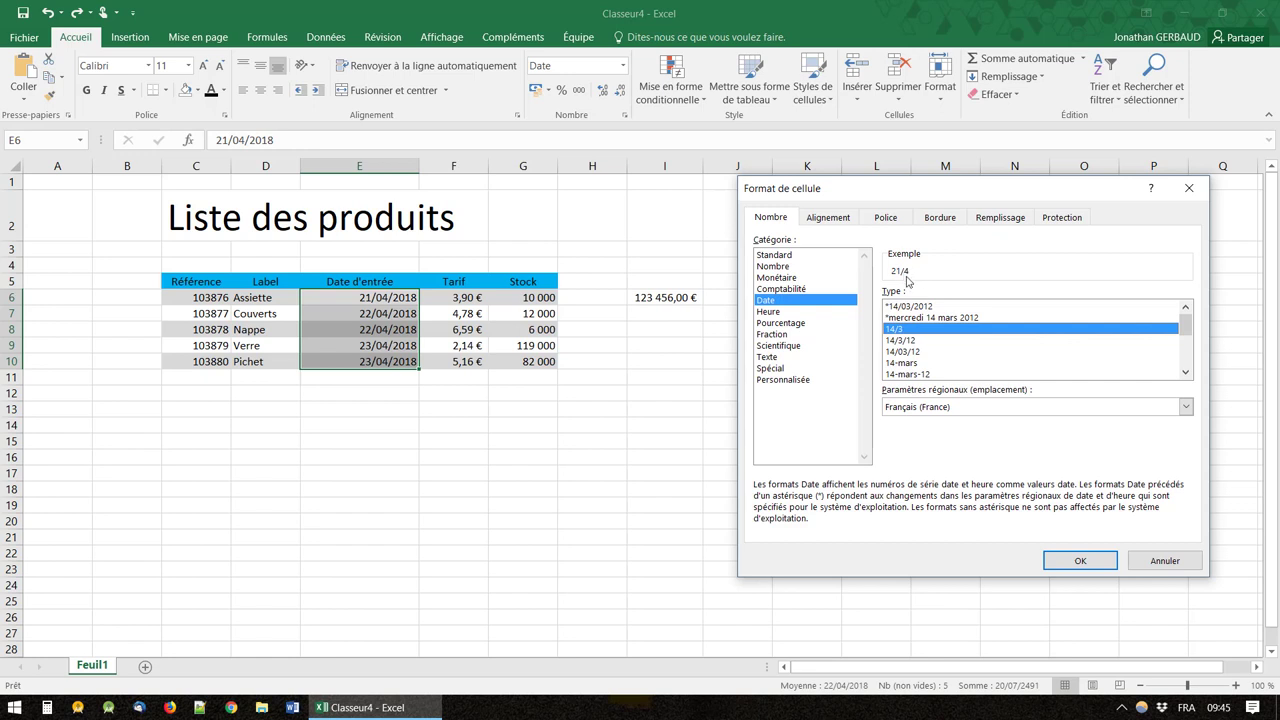
pyautogui.click(912, 352)
pyautogui.click(913, 341)
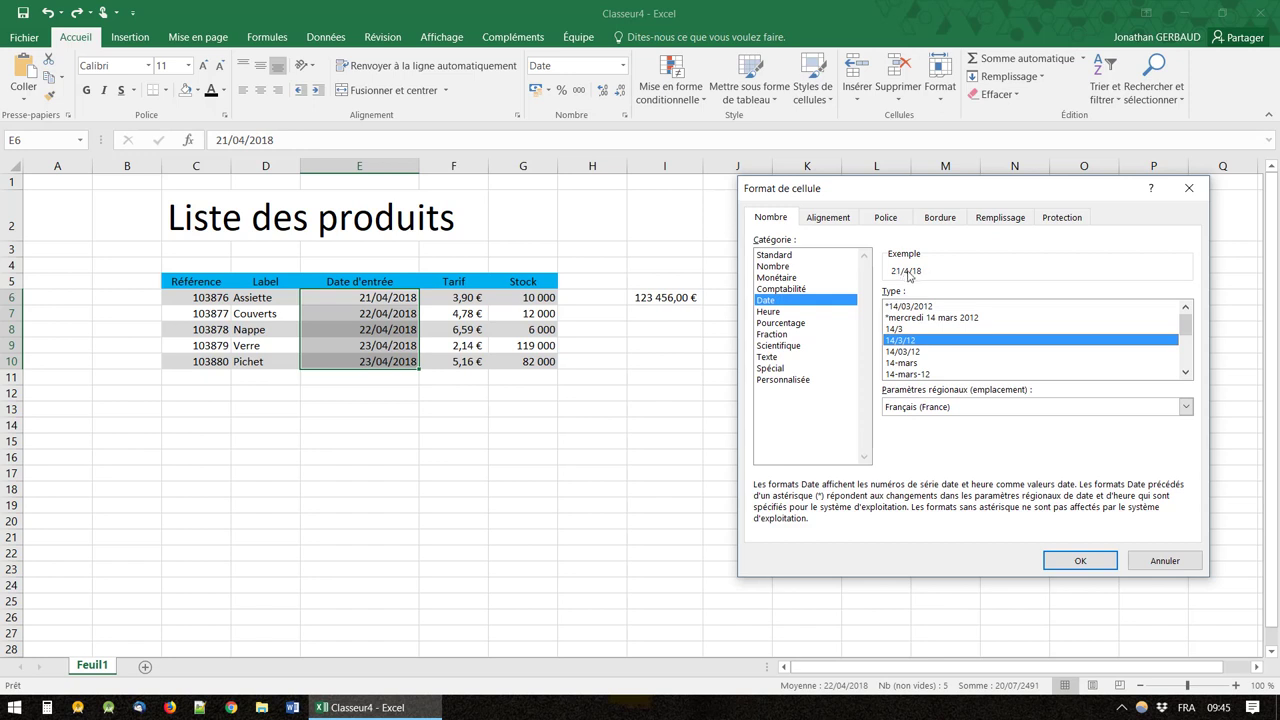
pyautogui.click(931, 355)
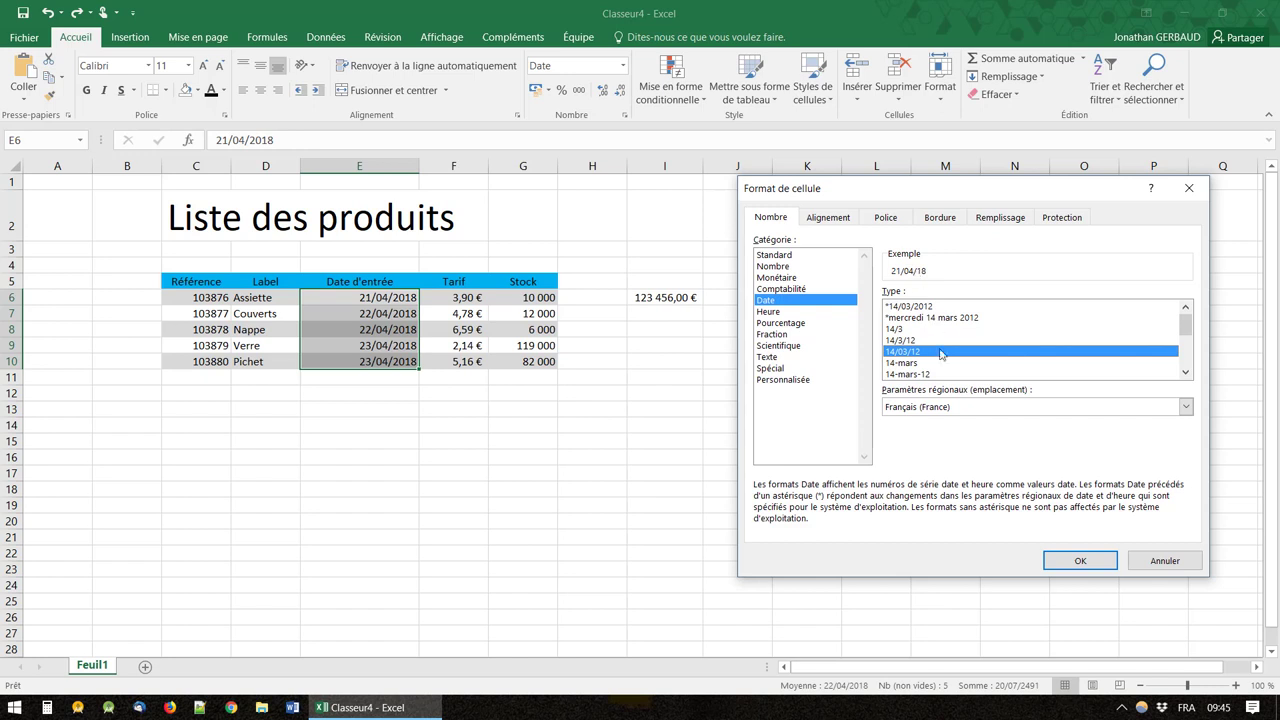
pyautogui.click(930, 363)
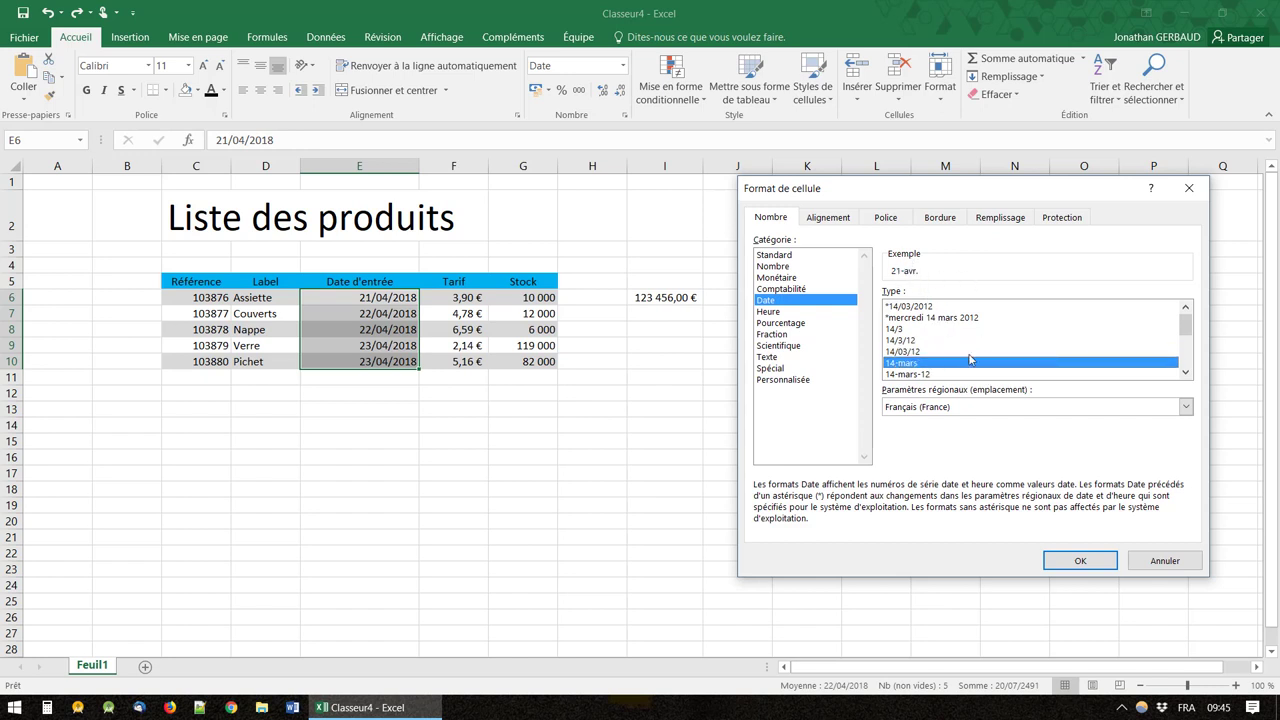
# Scroll through the Date Type list to review the other available formats.
pyautogui.scroll(-1, 969, 360)
pyautogui.scroll(-1, 969, 360)
pyautogui.scroll(-1, 969, 360)
pyautogui.scroll(-1, 969, 360)
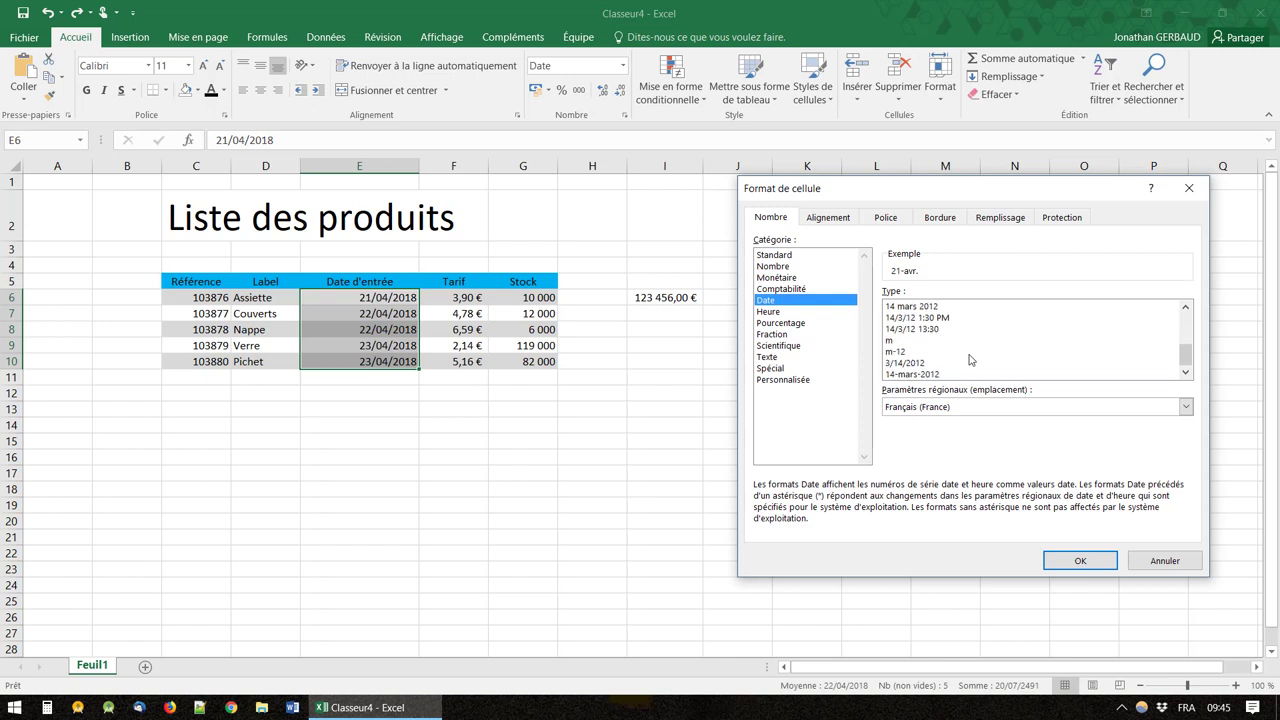
pyautogui.scroll(1, 969, 360)
pyautogui.scroll(1, 969, 360)
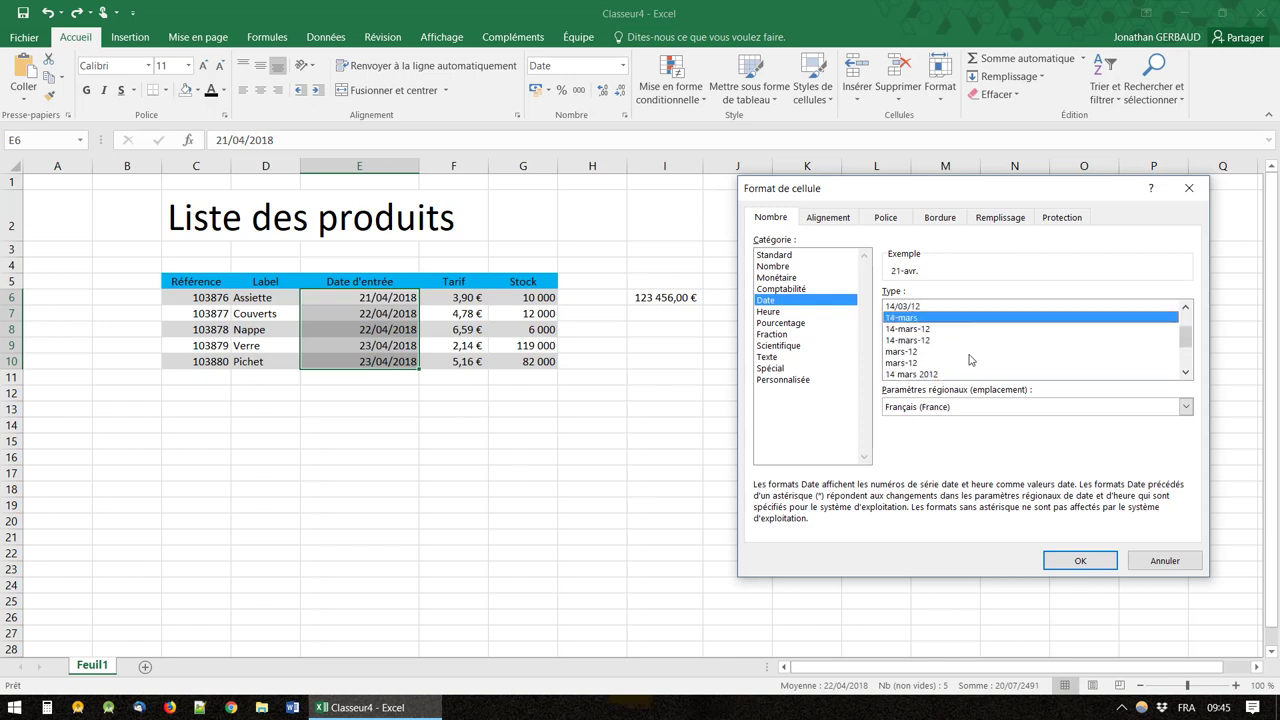
pyautogui.scroll(1, 969, 360)
pyautogui.scroll(1, 969, 360)
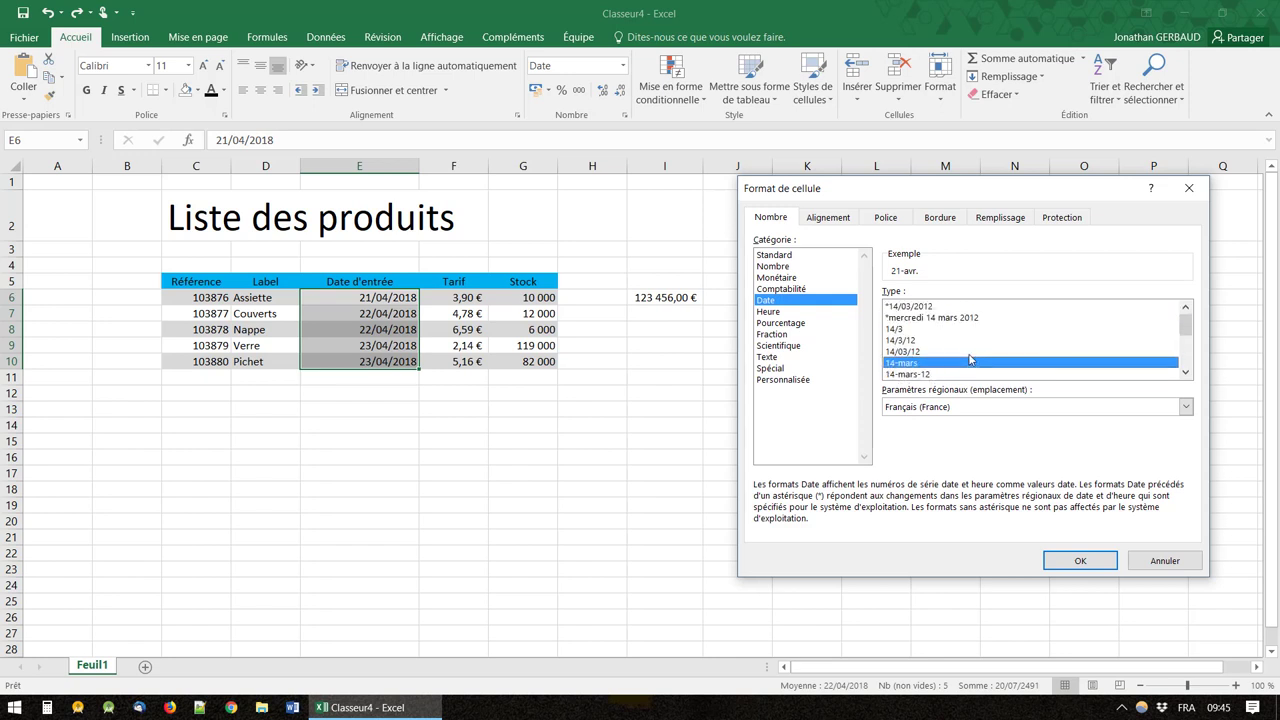
pyautogui.scroll(-1, 969, 360)
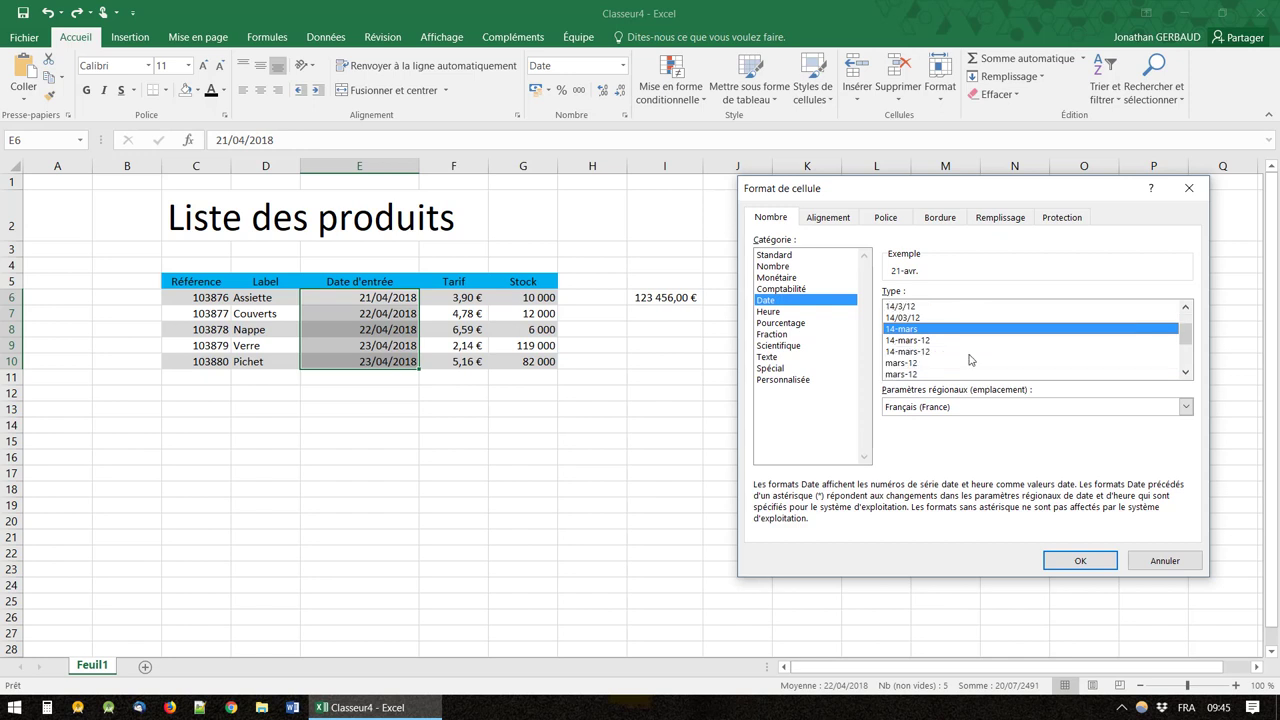
pyautogui.scroll(-2, 969, 360)
pyautogui.scroll(2, 969, 360)
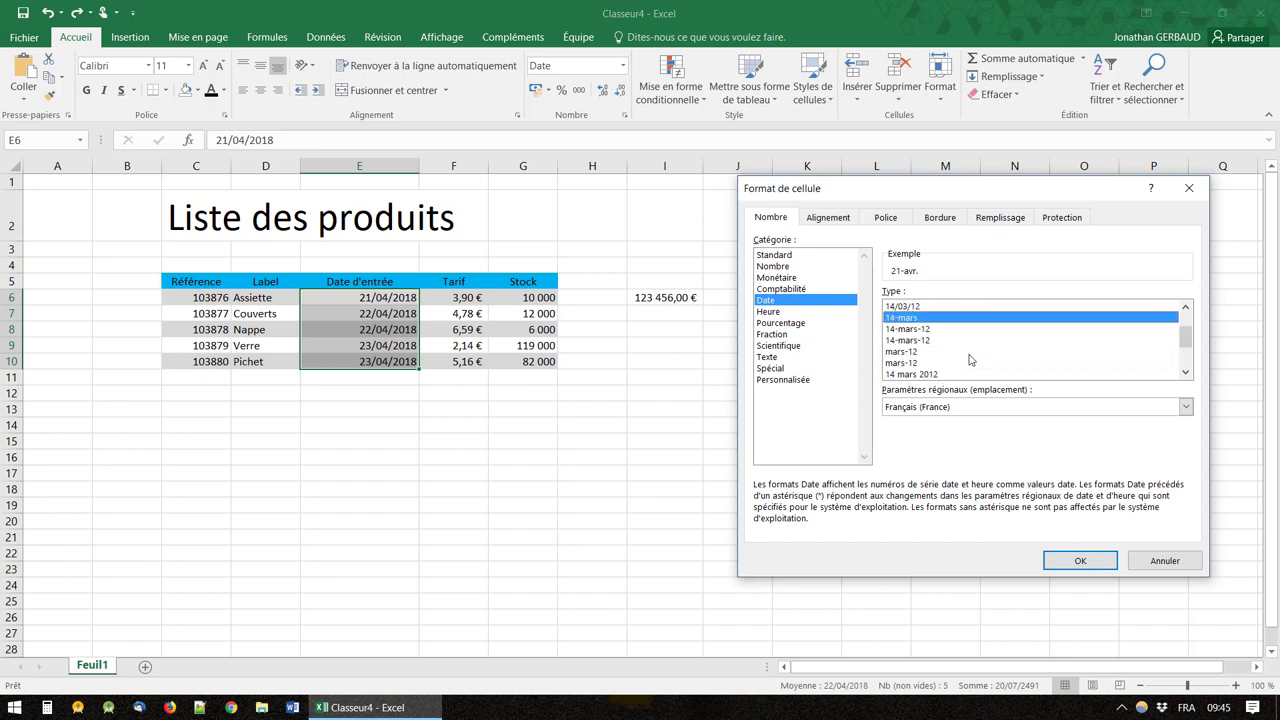
pyautogui.scroll(1, 969, 360)
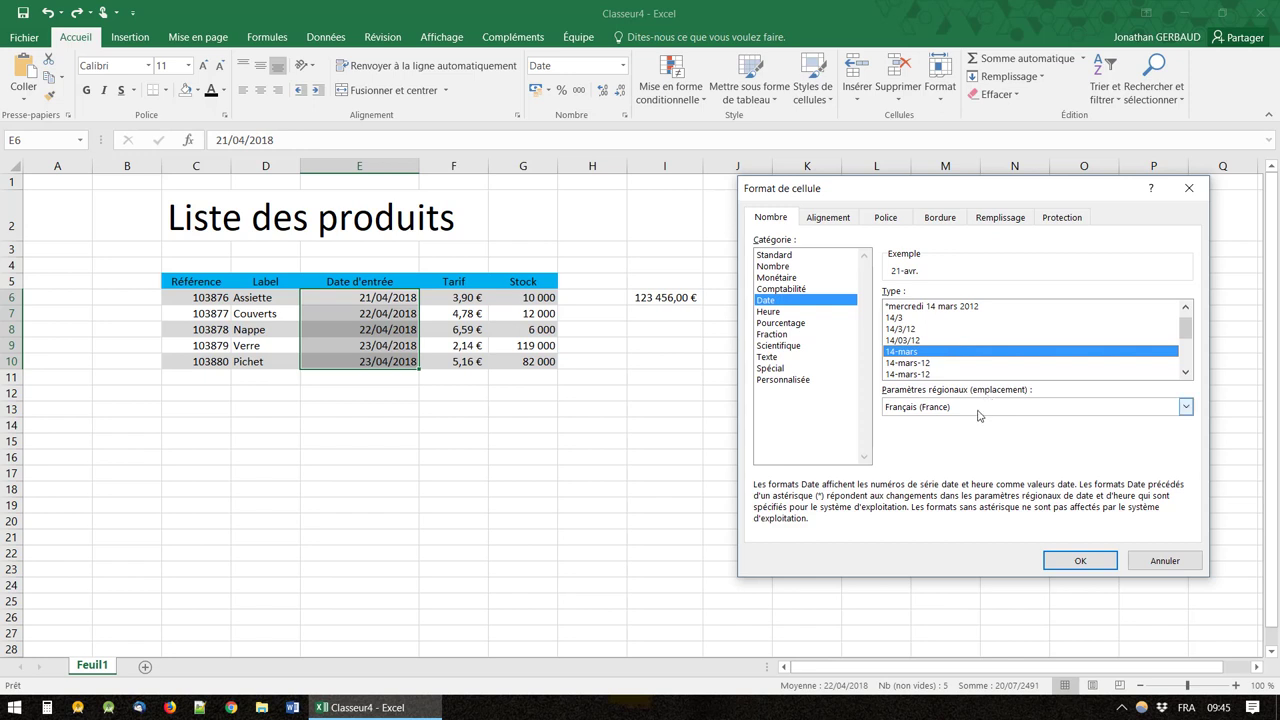
pyautogui.scroll(1, 922, 370)
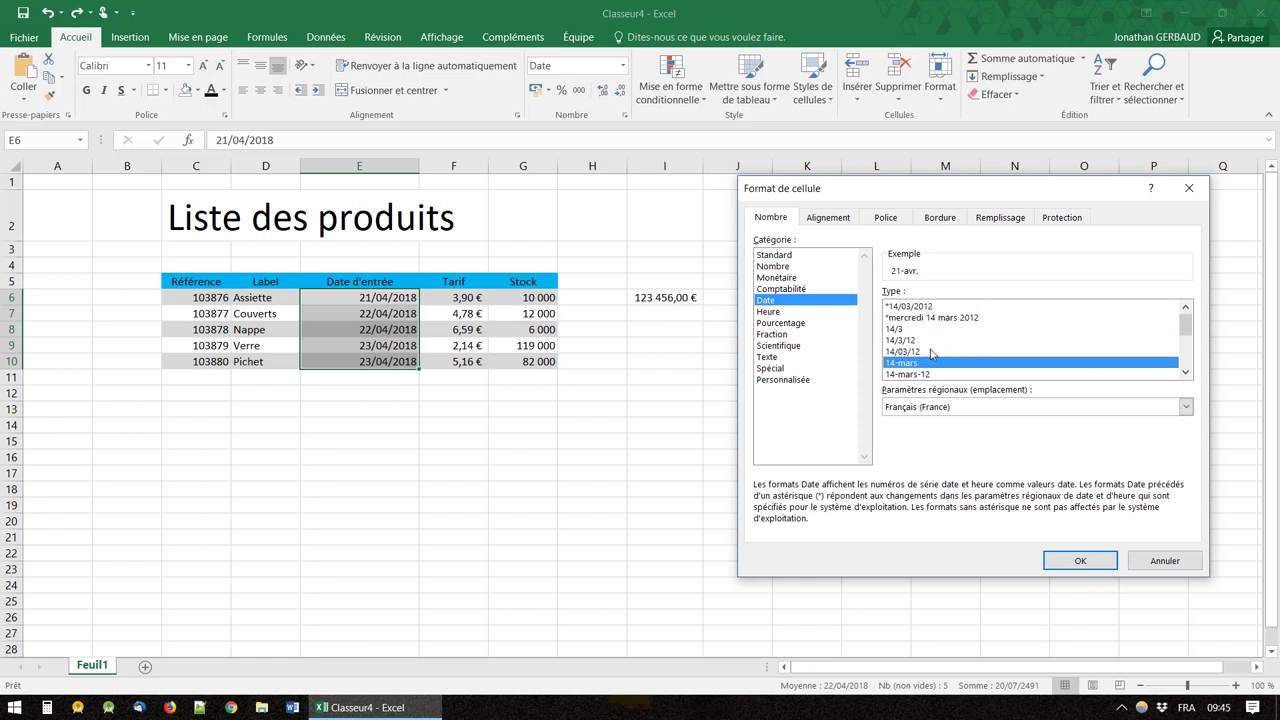
# Preview the *14/03/2012 date type, then the 03/14/12 type under Anglais (États-Unis).
pyautogui.click(927, 307)
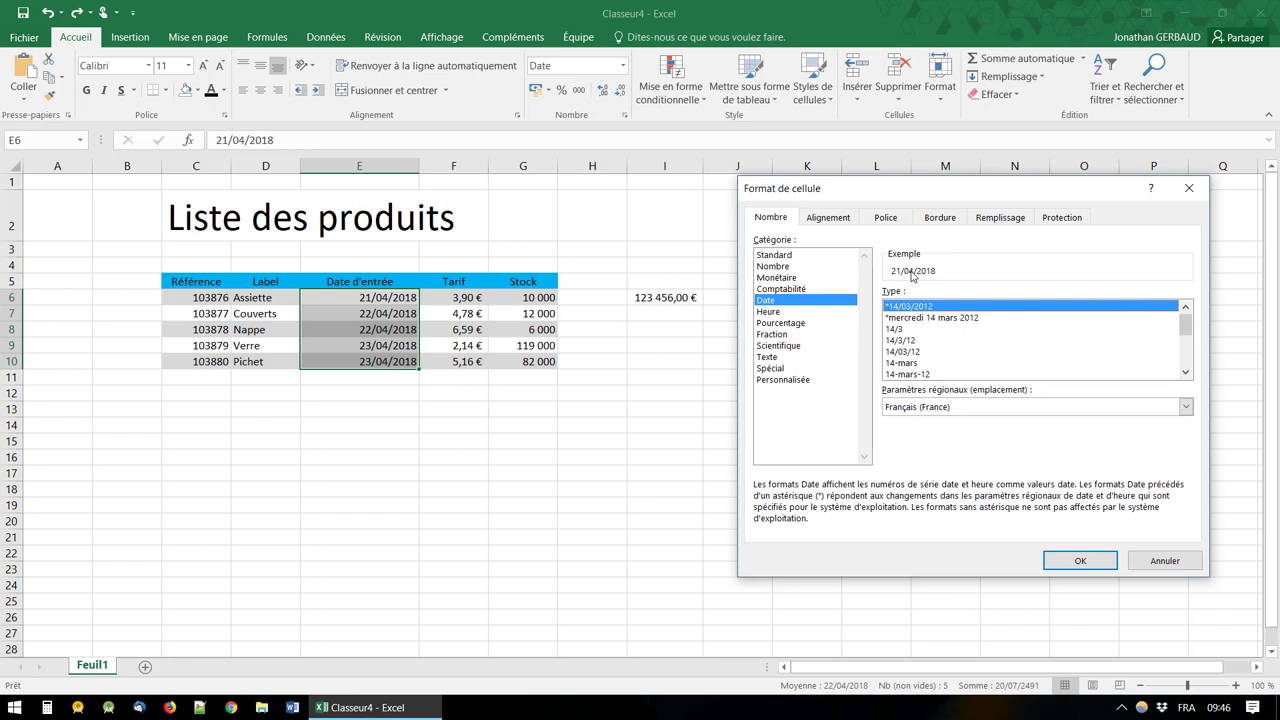
pyautogui.click(951, 407)
pyautogui.scroll(2, 1191, 451)
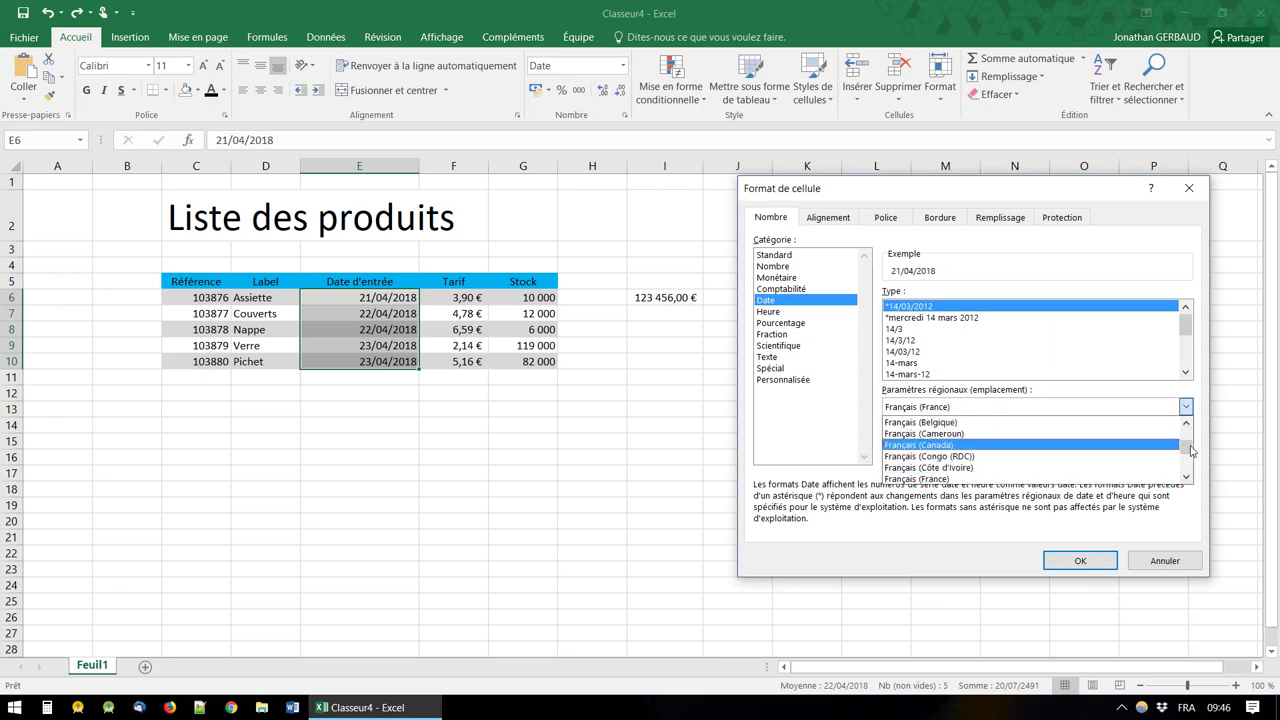
pyautogui.moveTo(1191, 451)
pyautogui.mouseDown()
pyautogui.moveTo(1192, 478)
pyautogui.moveTo(1187, 437)
pyautogui.mouseUp()
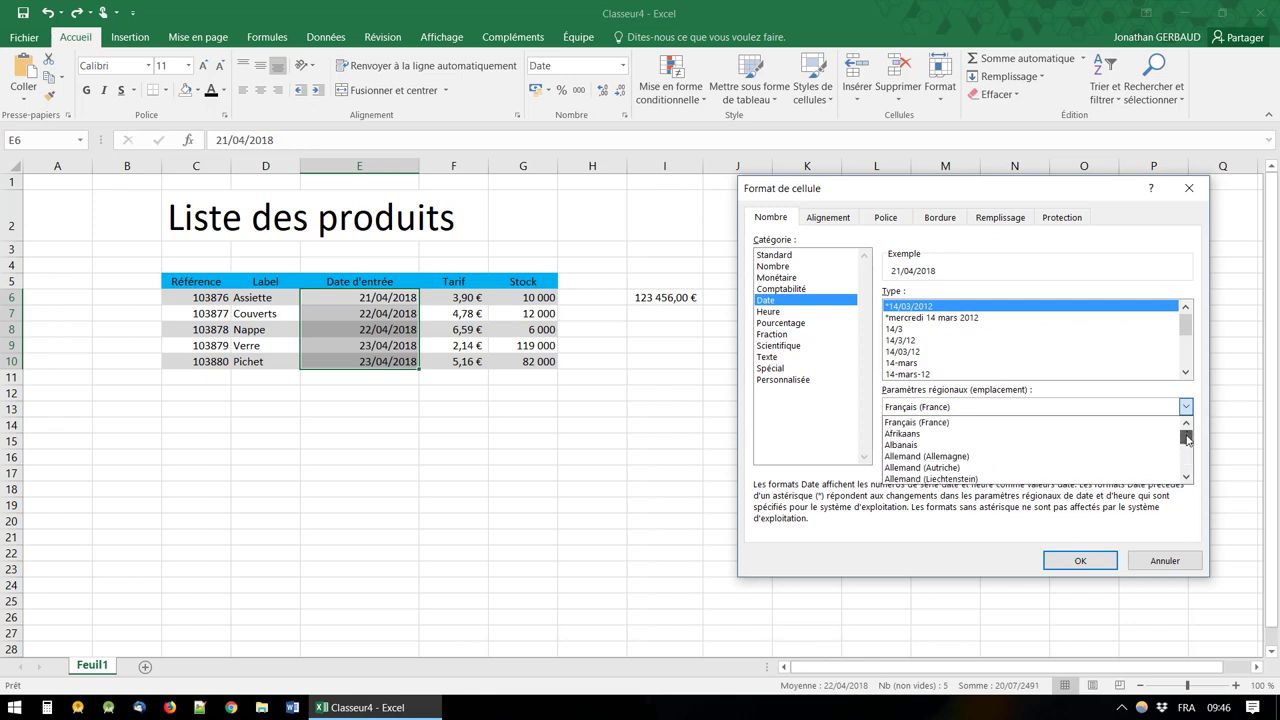
pyautogui.click(1188, 476)
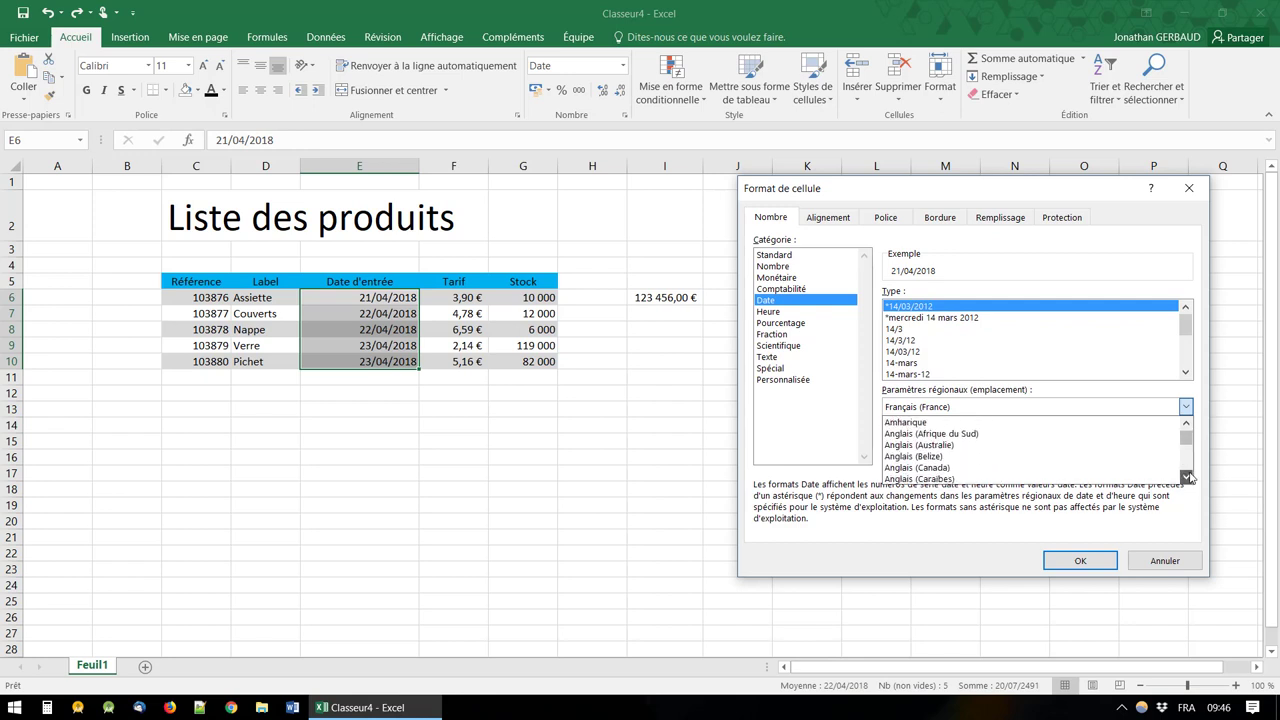
pyautogui.click(1188, 477)
pyautogui.click(989, 458)
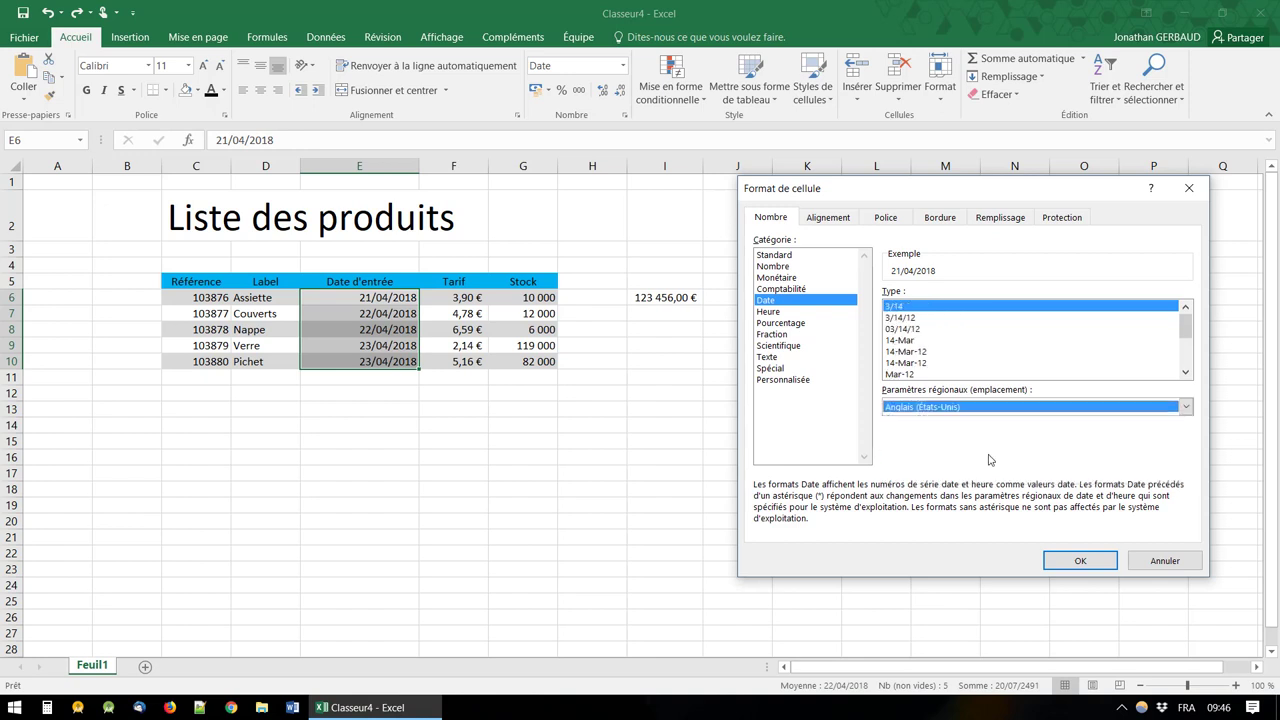
pyautogui.click(958, 329)
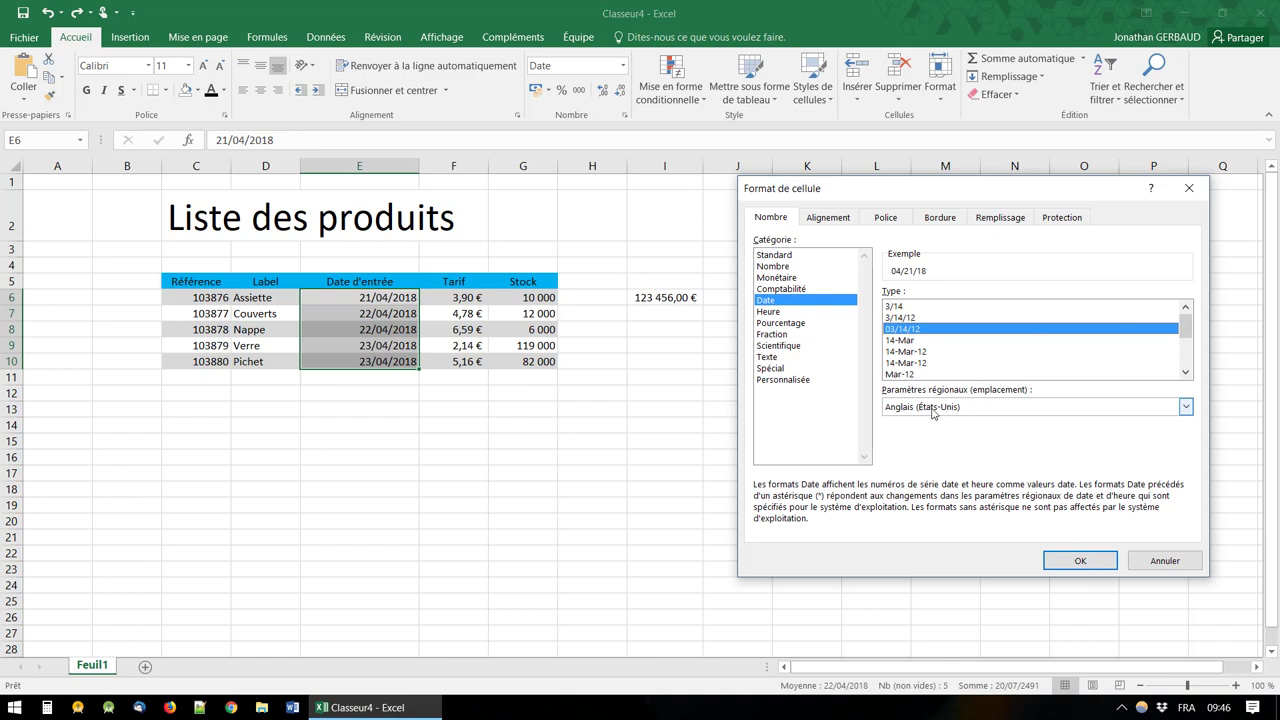
# Switch the regional setting back to Français (France).
pyautogui.click(932, 408)
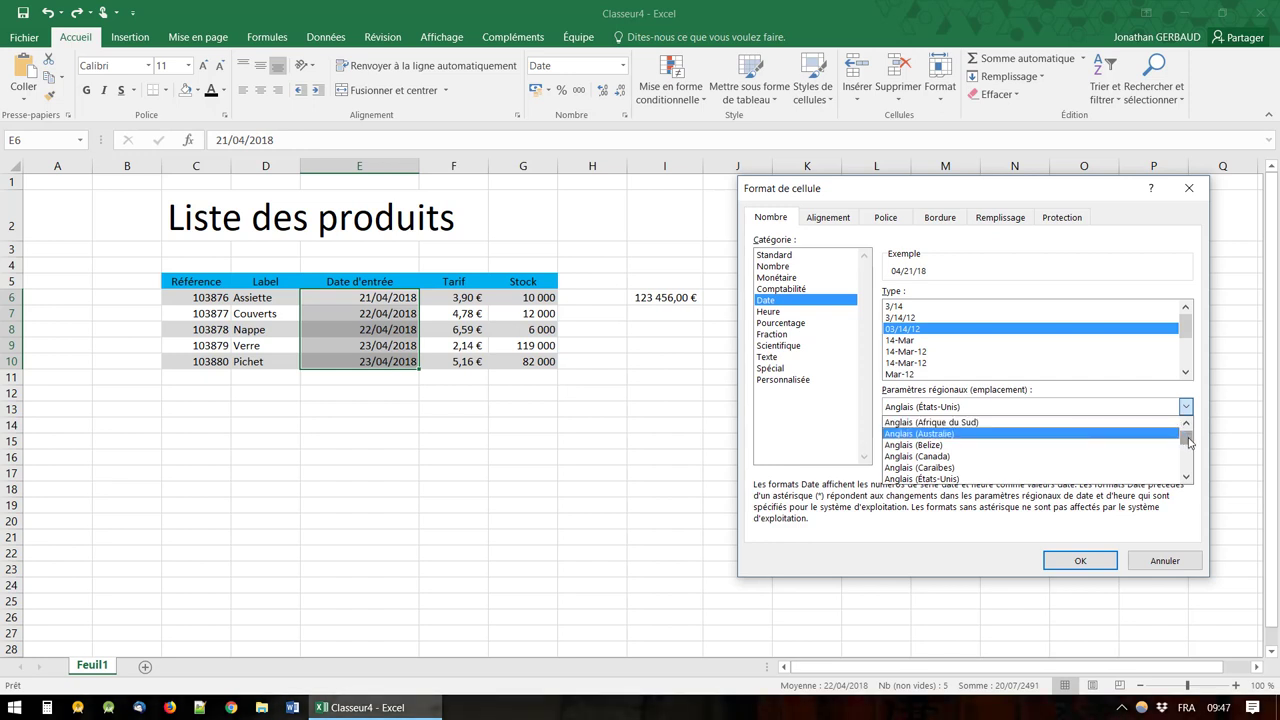
pyautogui.moveTo(1185, 441); pyautogui.dragTo(1185, 447)
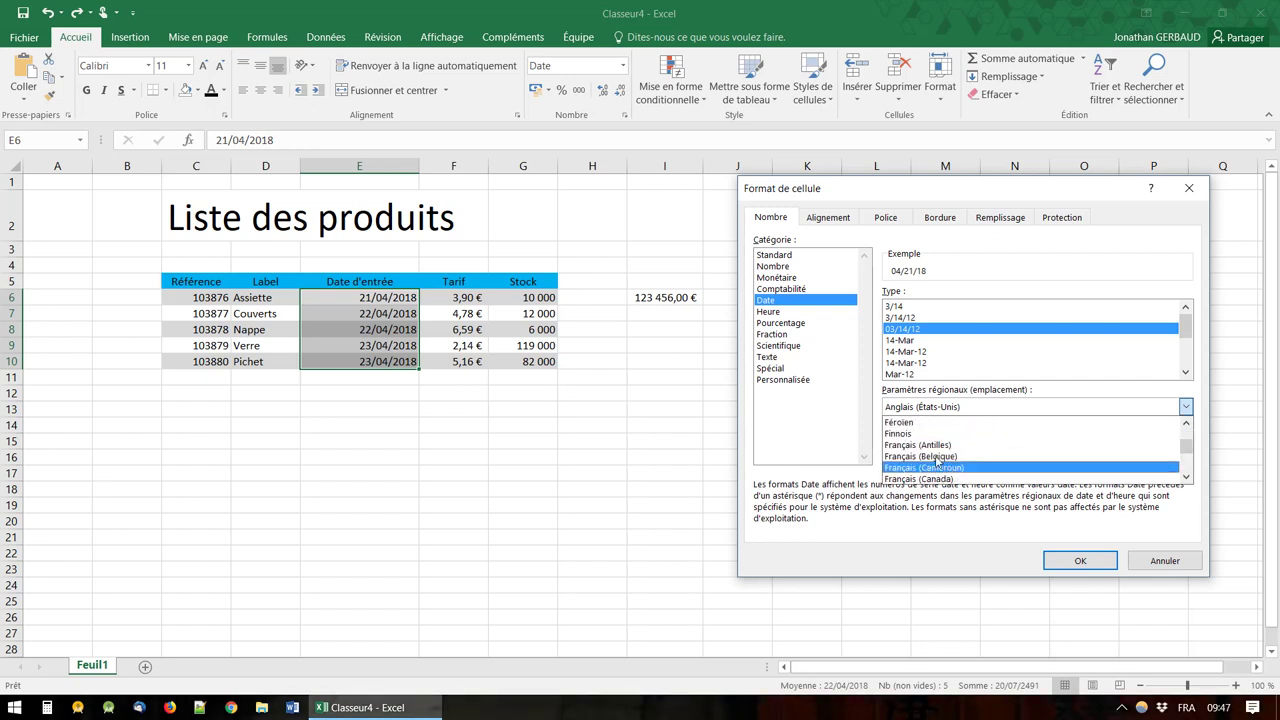
pyautogui.scroll(-1, 990, 462)
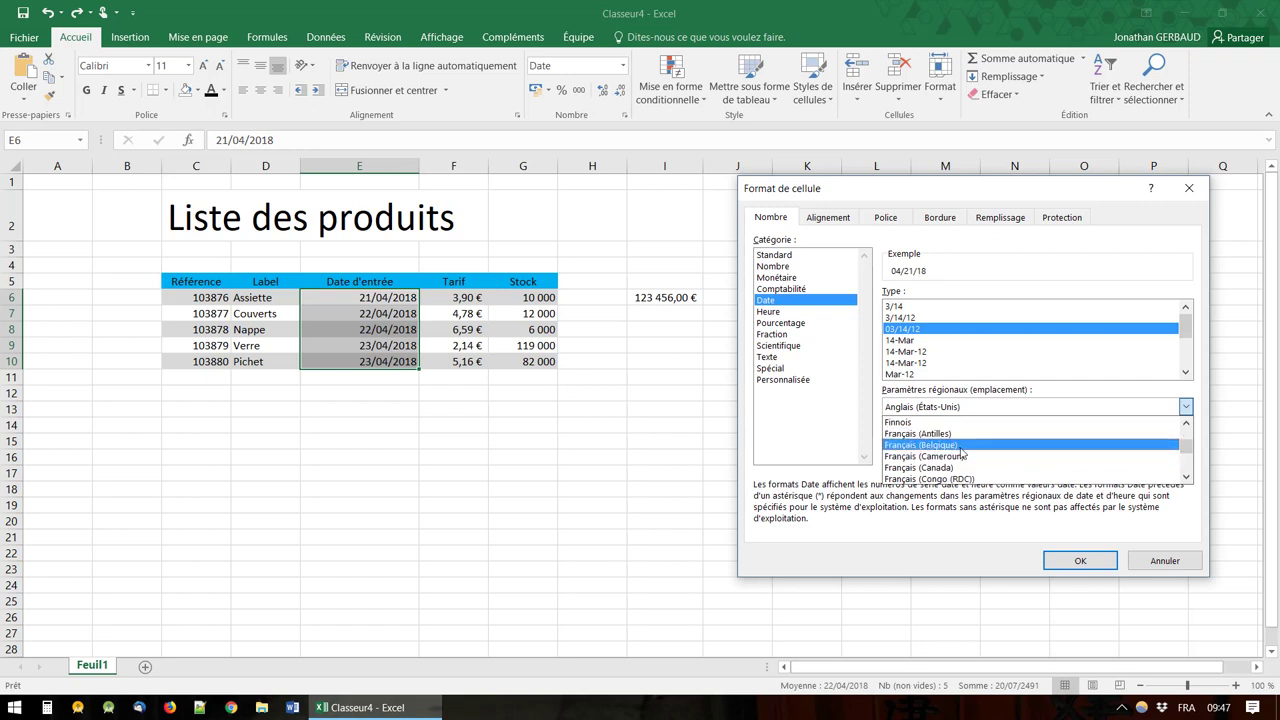
pyautogui.scroll(-1, 962, 456)
pyautogui.scroll(-2, 963, 460)
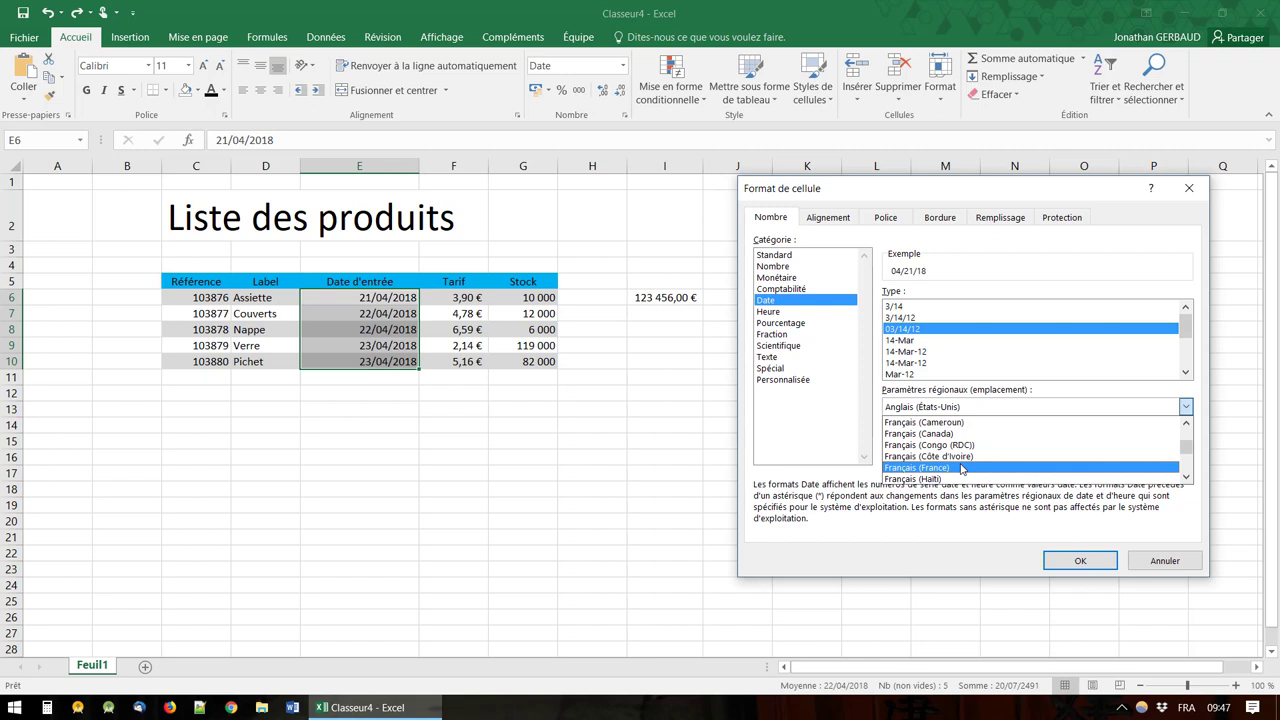
pyautogui.click(935, 470)
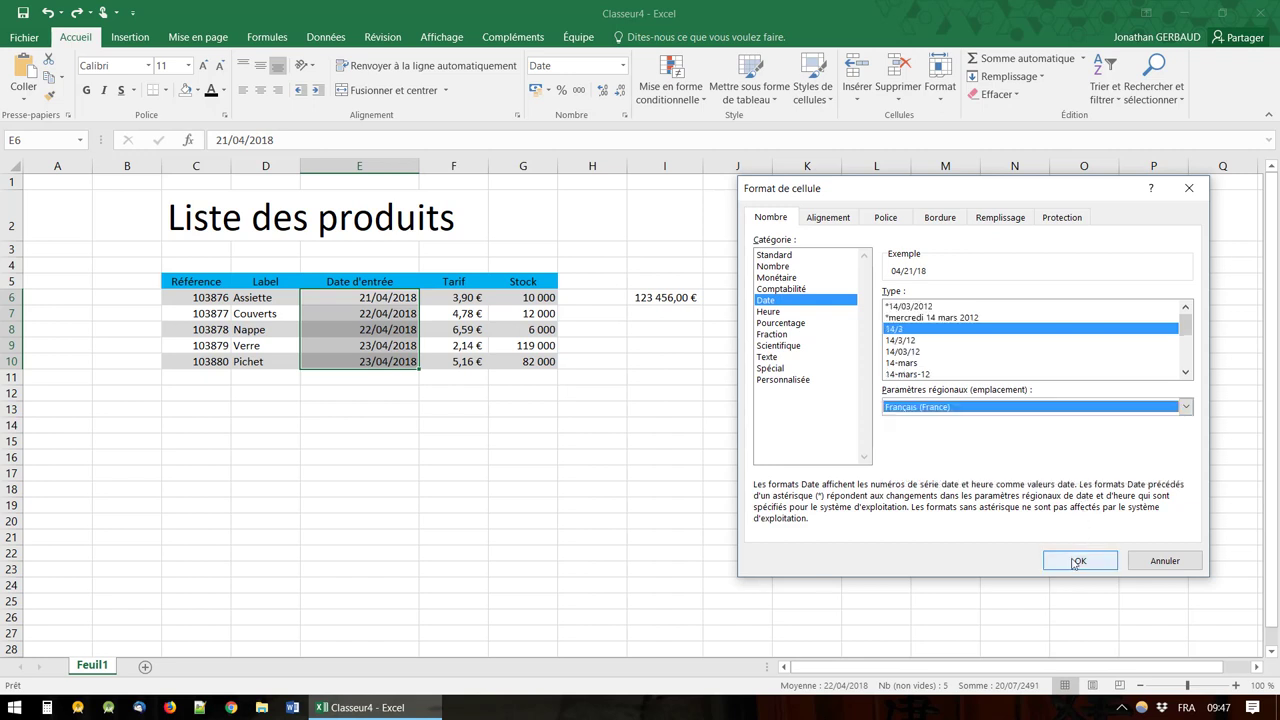
# Preview the 13:30 time type and the Pourcentage options, then cancel without changes.
pyautogui.click(780, 312)
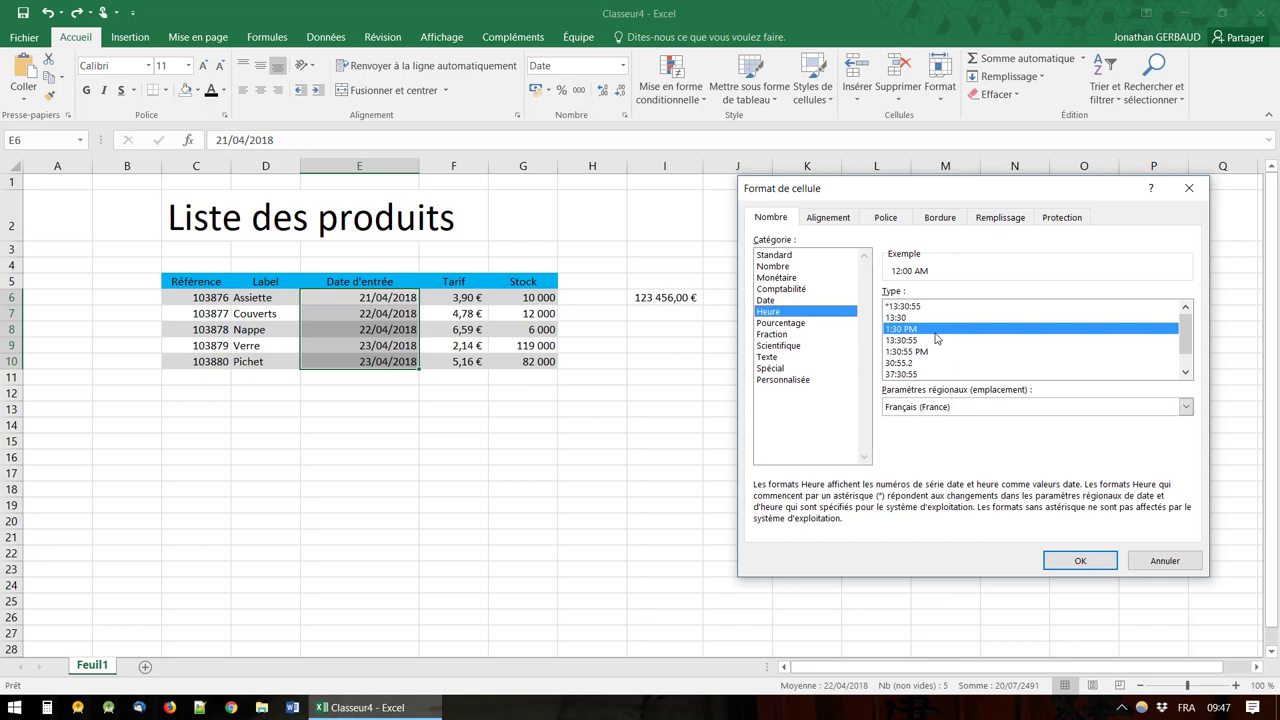
pyautogui.click(931, 319)
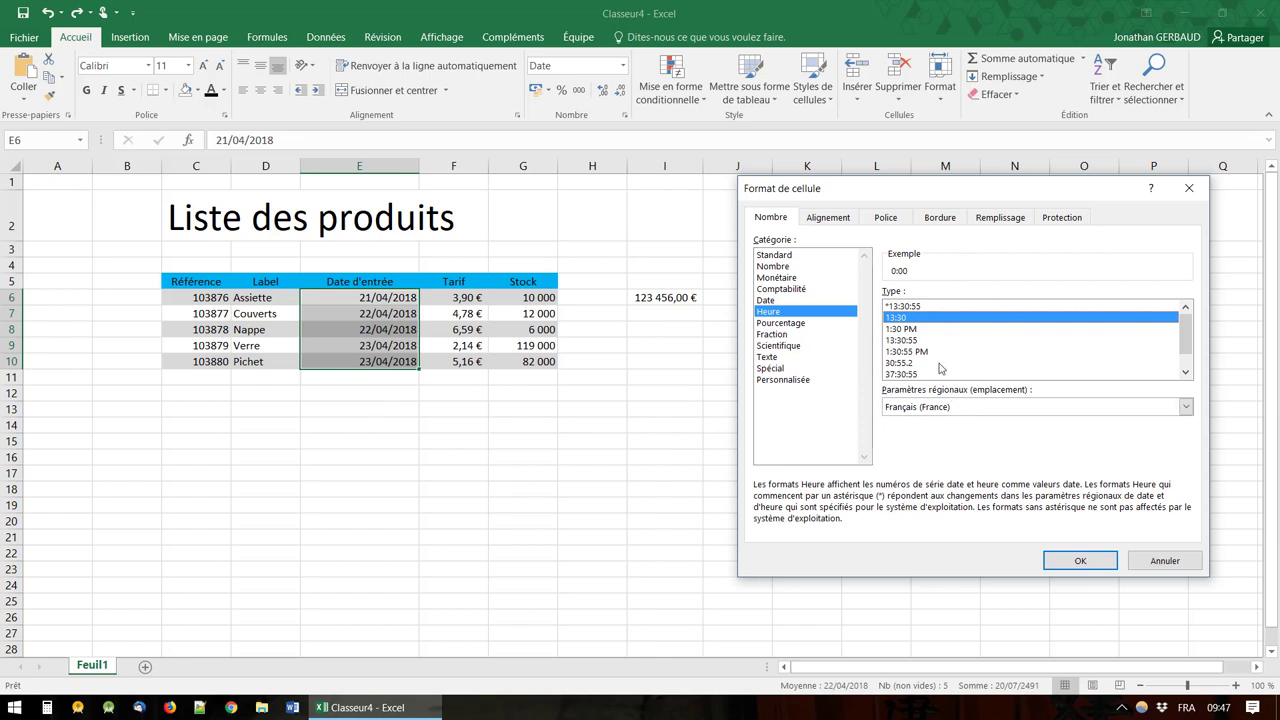
pyautogui.moveTo(1185, 354); pyautogui.dragTo(1188, 383)
pyautogui.scroll(2, 1190, 370)
pyautogui.click(771, 323)
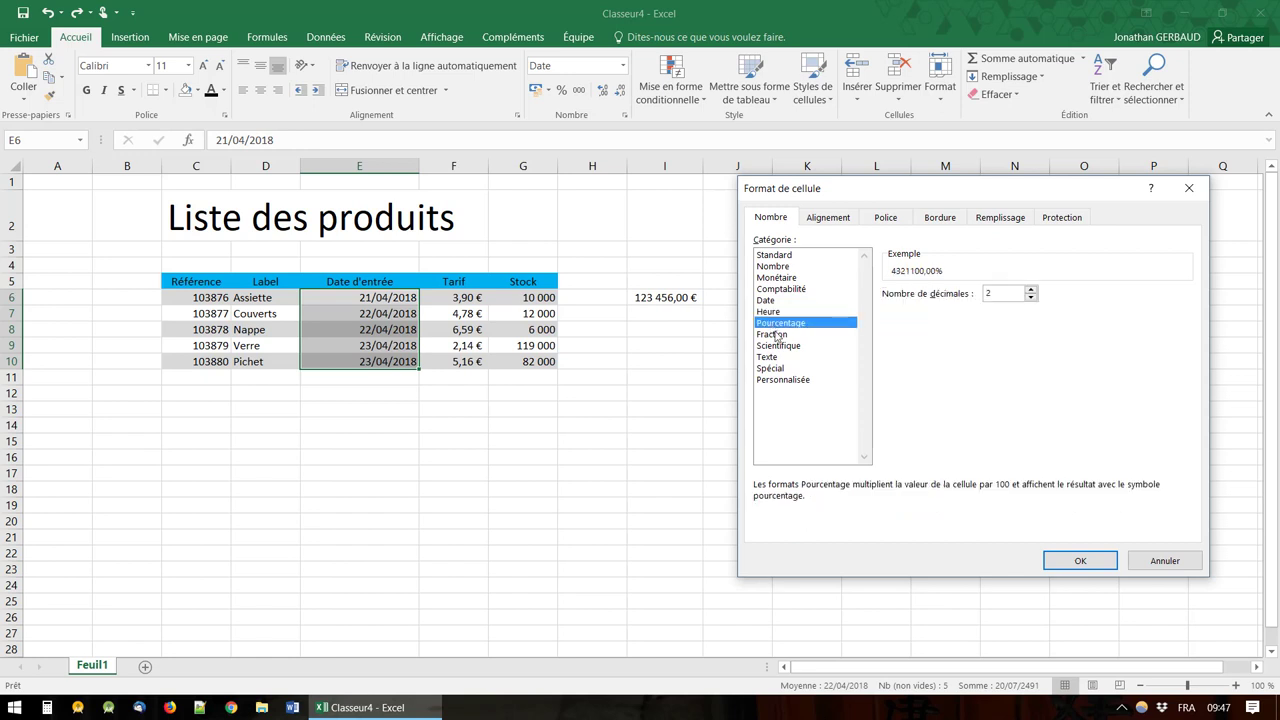
pyautogui.click(1188, 562)
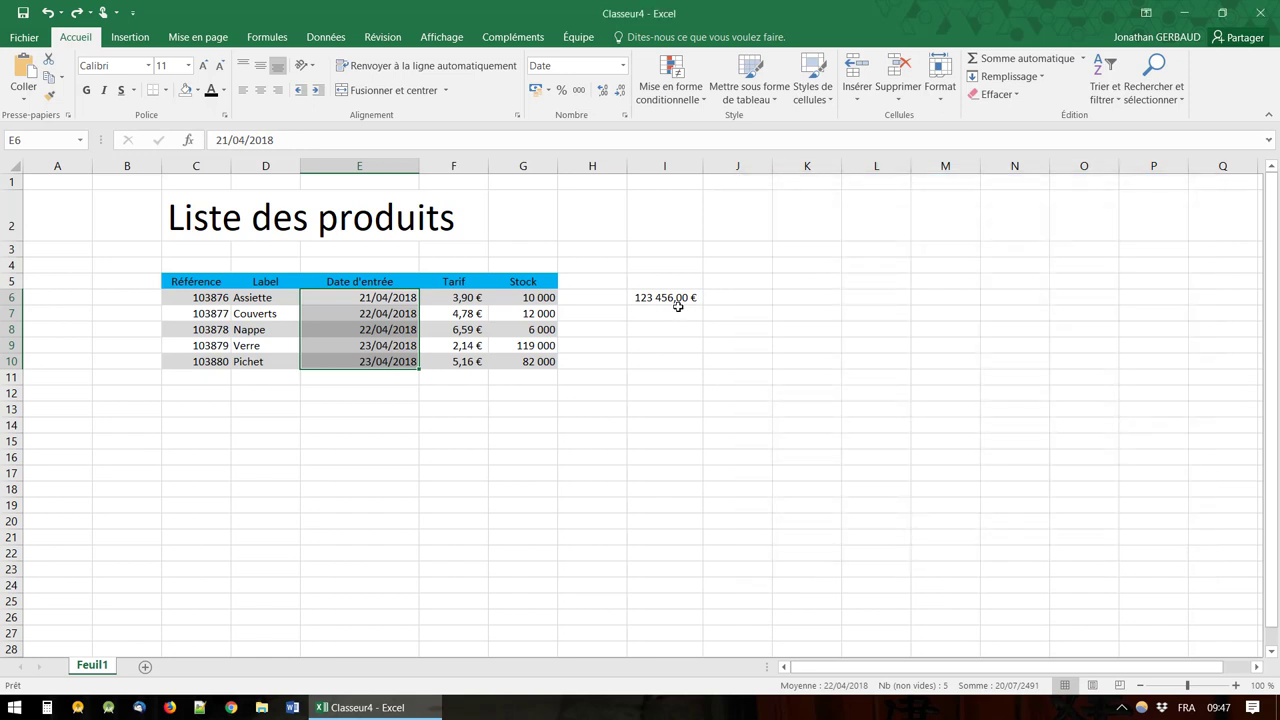
# Format I6 as a percentage with 0 decimals so it shows 12345600%, then move to I7.
pyautogui.click(677, 302)
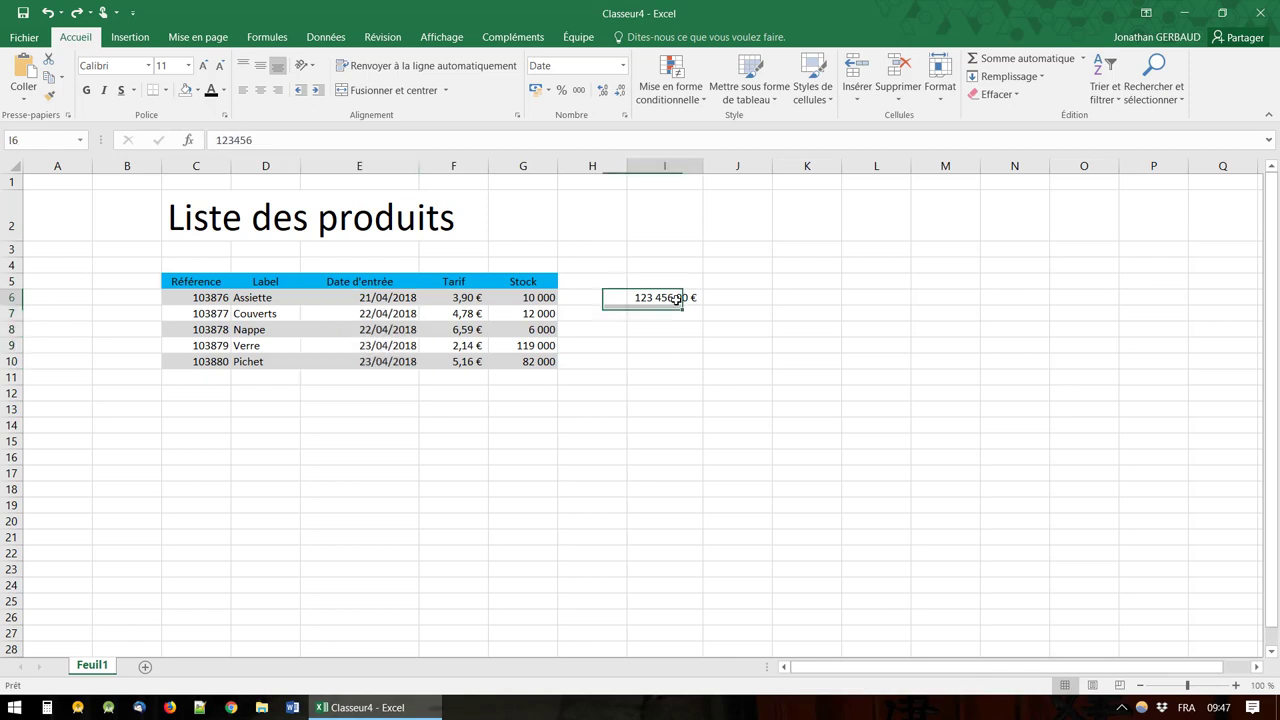
pyautogui.click(622, 66)
pyautogui.click(600, 468)
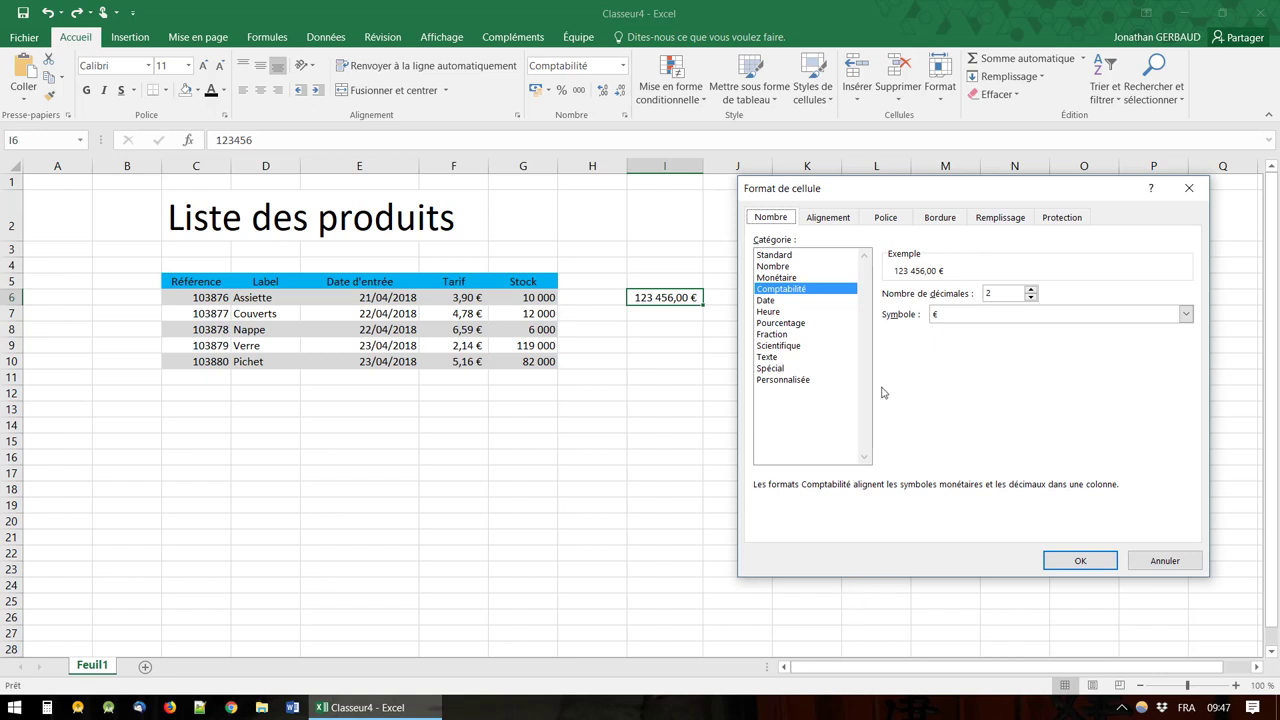
pyautogui.click(800, 324)
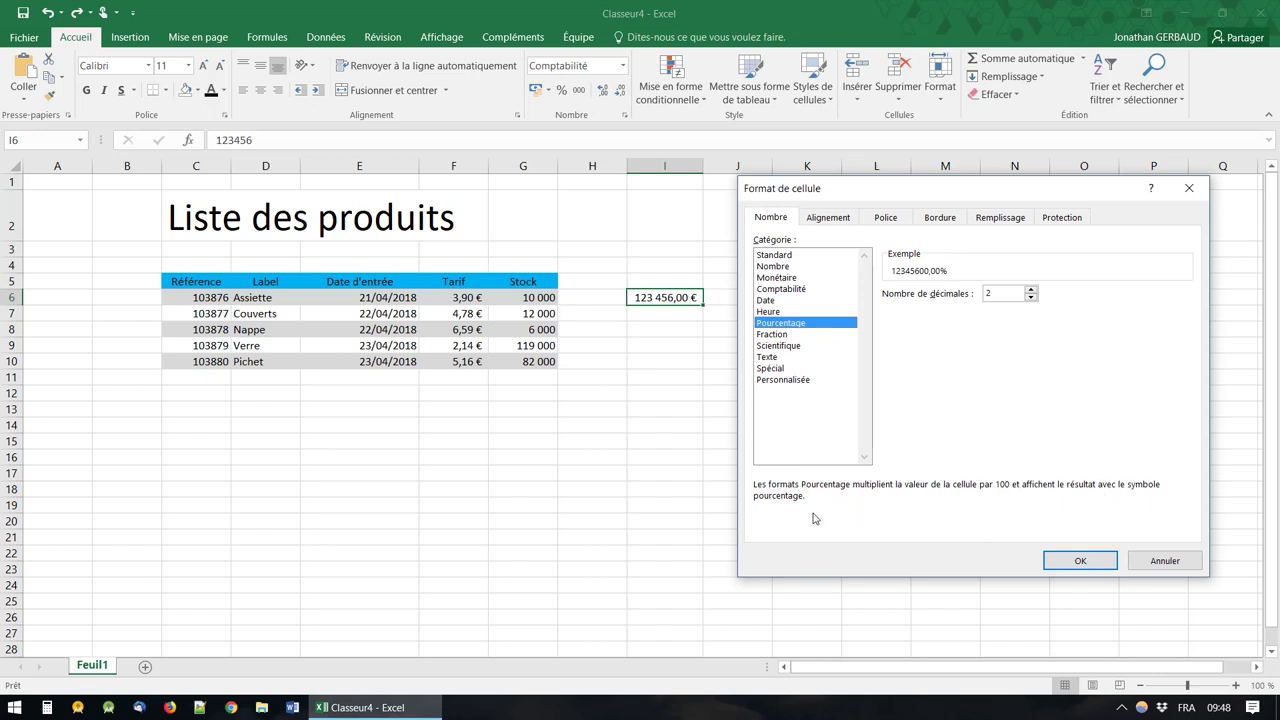
pyautogui.click(1031, 297)
pyautogui.click(1031, 297)
pyautogui.click(1080, 560)
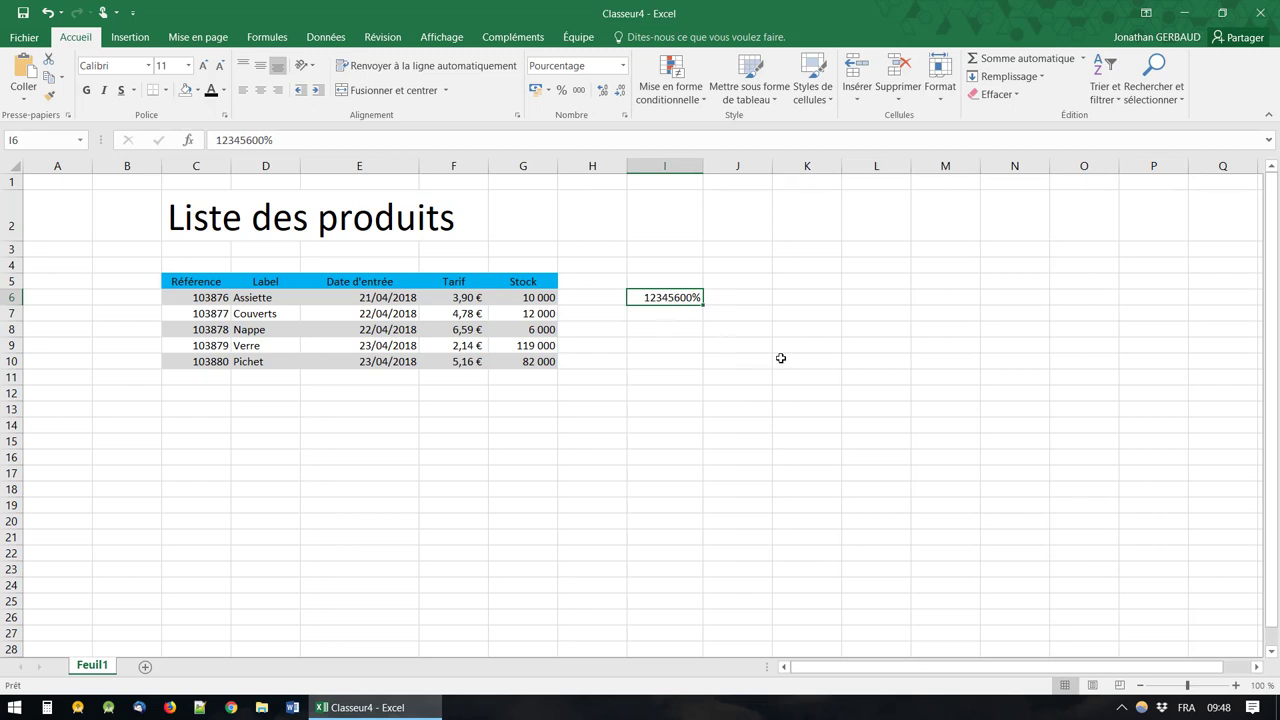
pyautogui.press('Return')
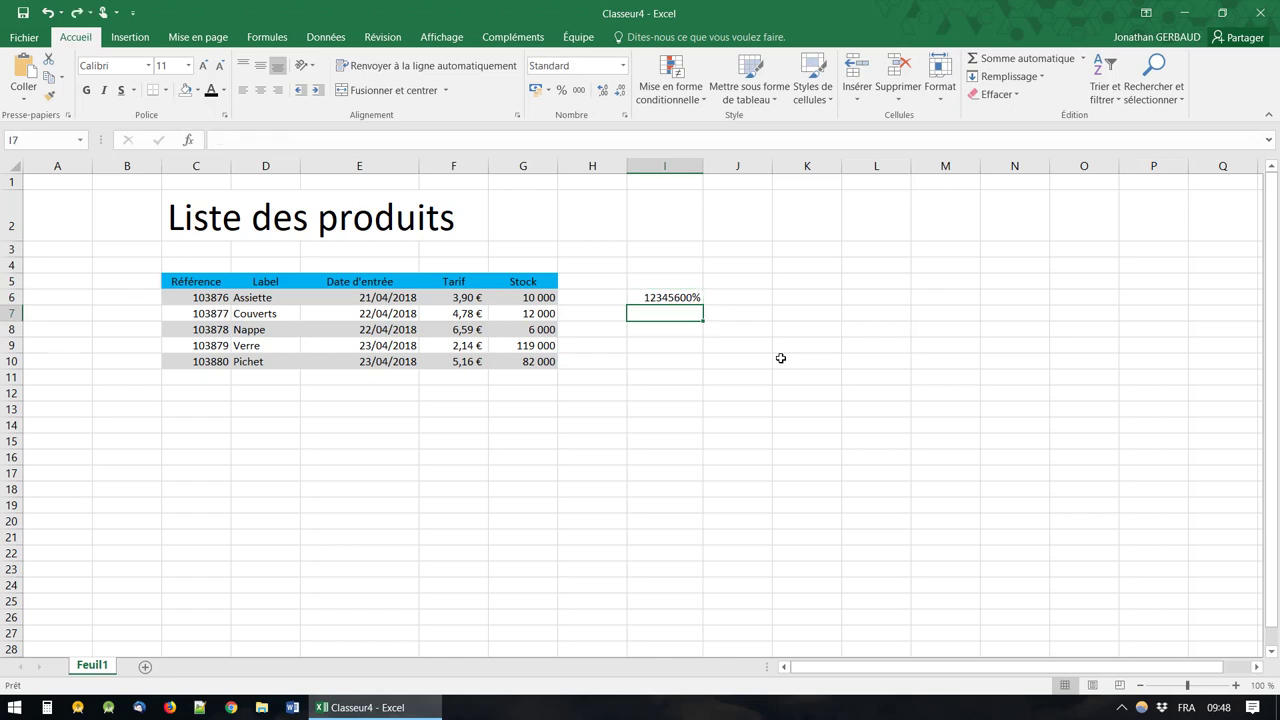
# Enter 35 in I7, try the percentage format on it, then undo it.
pyautogui.write('35')
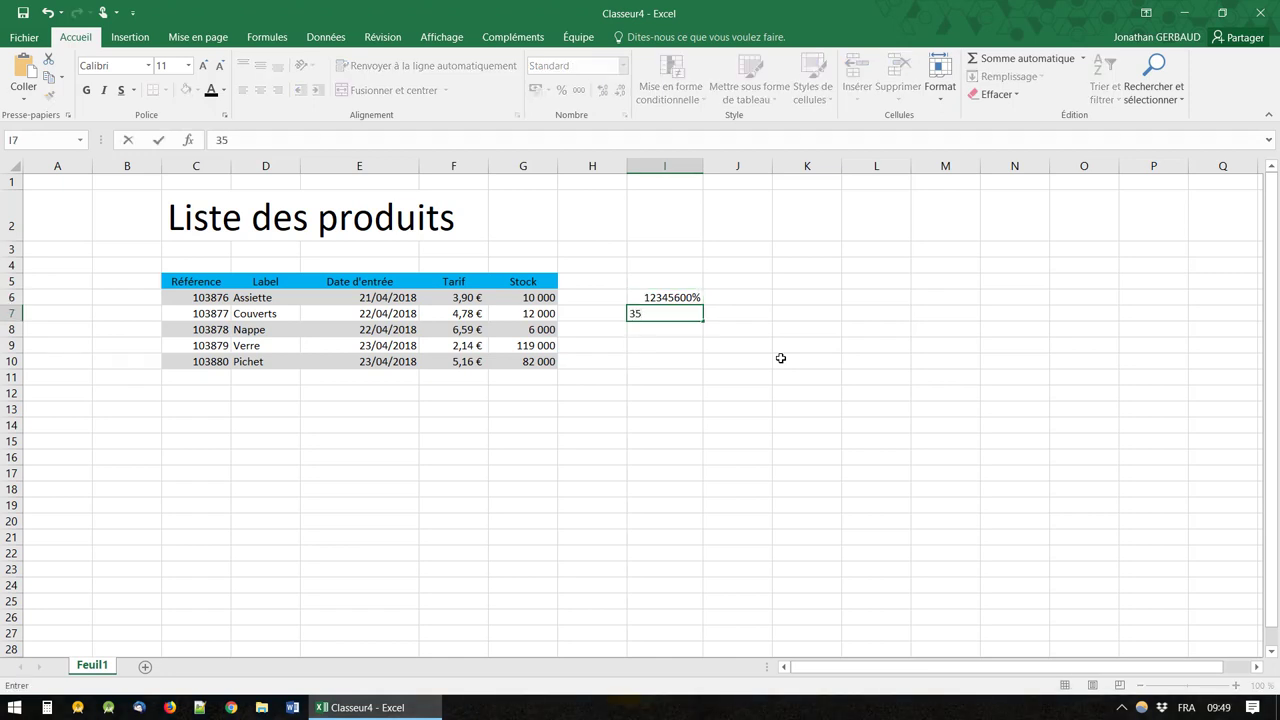
pyautogui.press('Return')
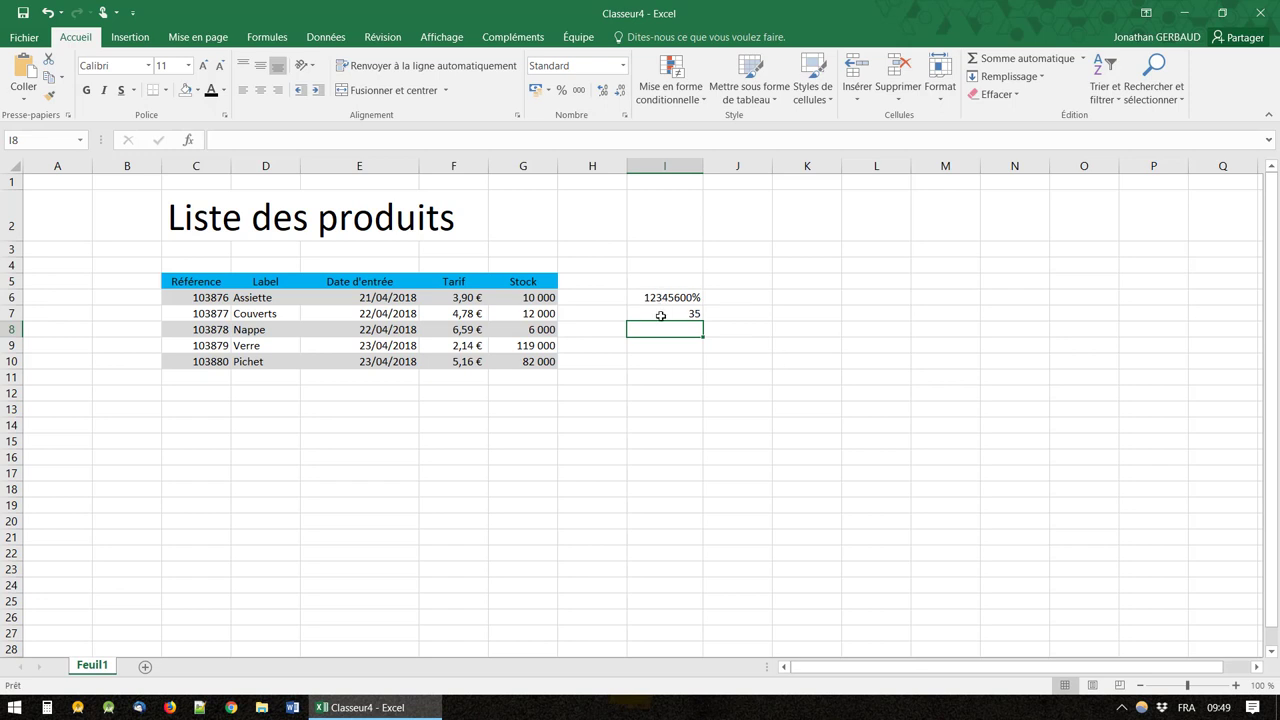
pyautogui.click(674, 313)
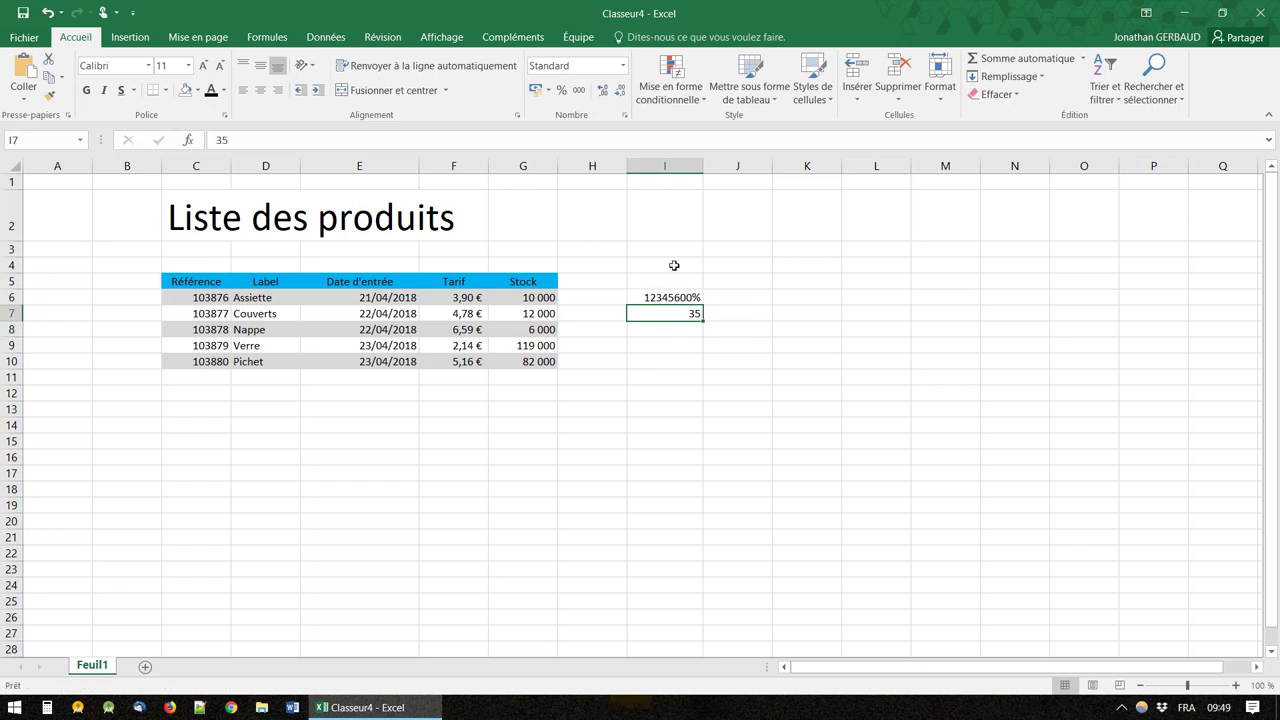
pyautogui.click(623, 65)
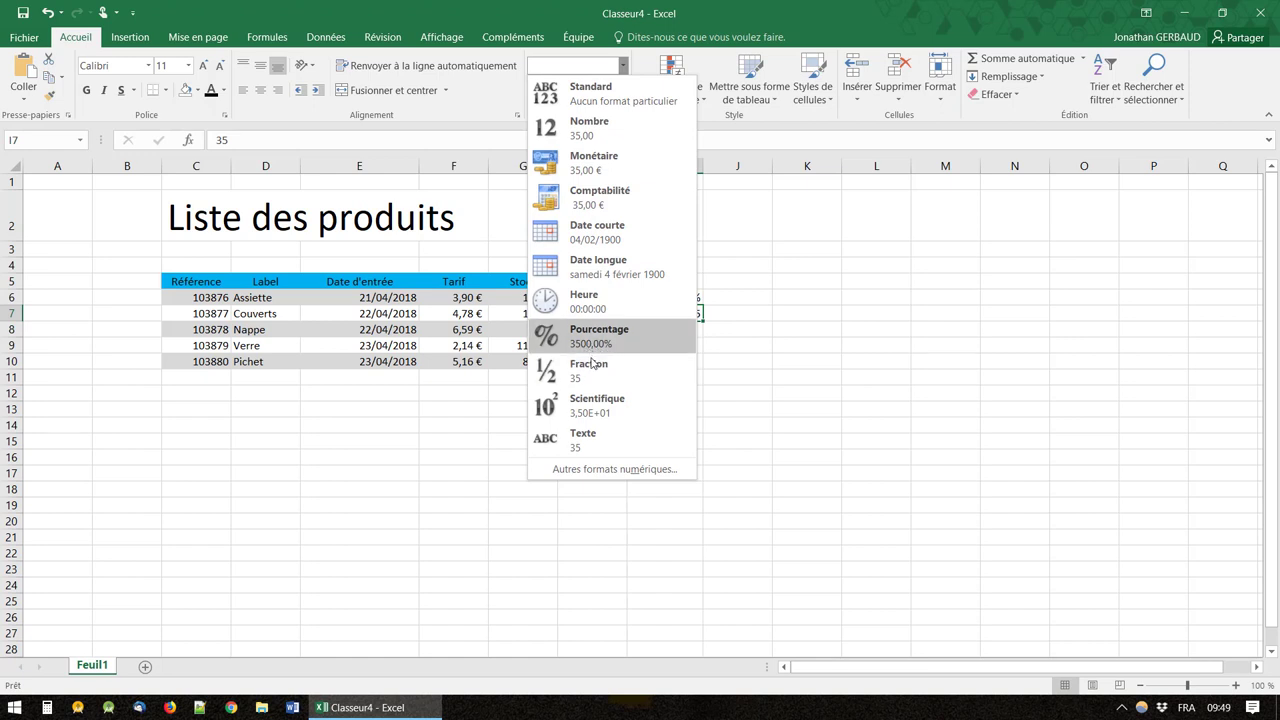
pyautogui.click(587, 350)
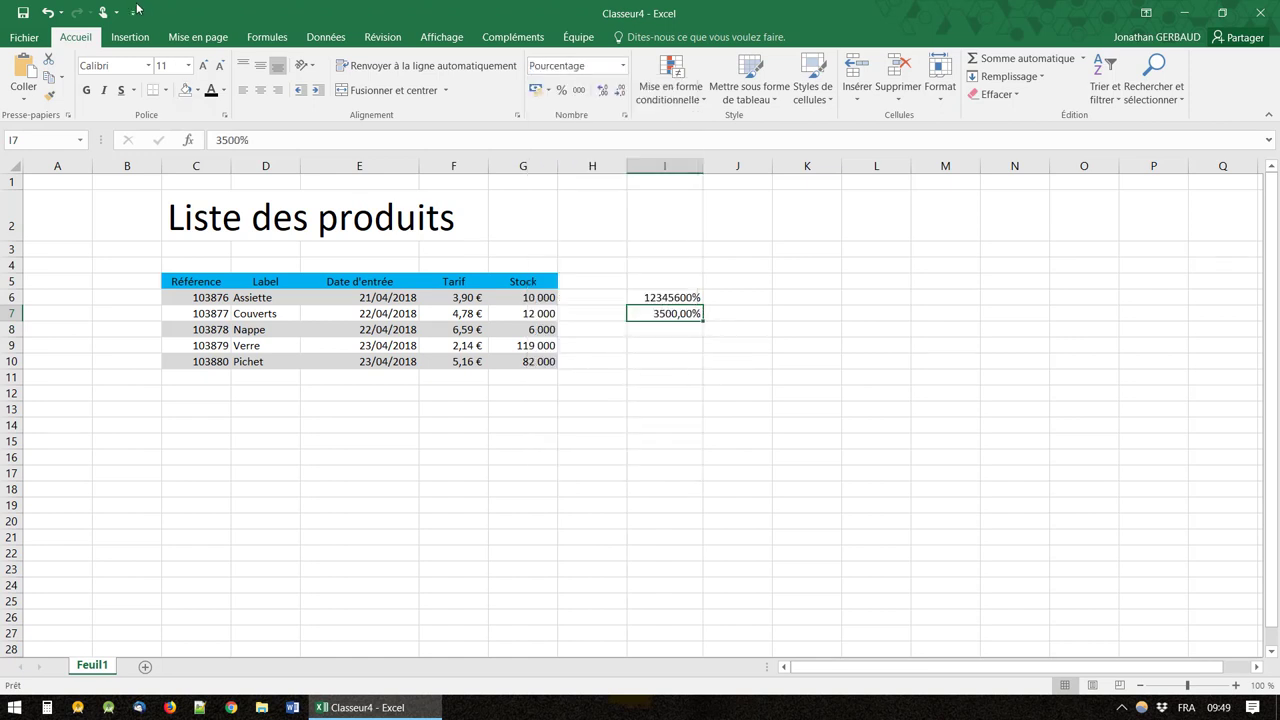
pyautogui.click(47, 12)
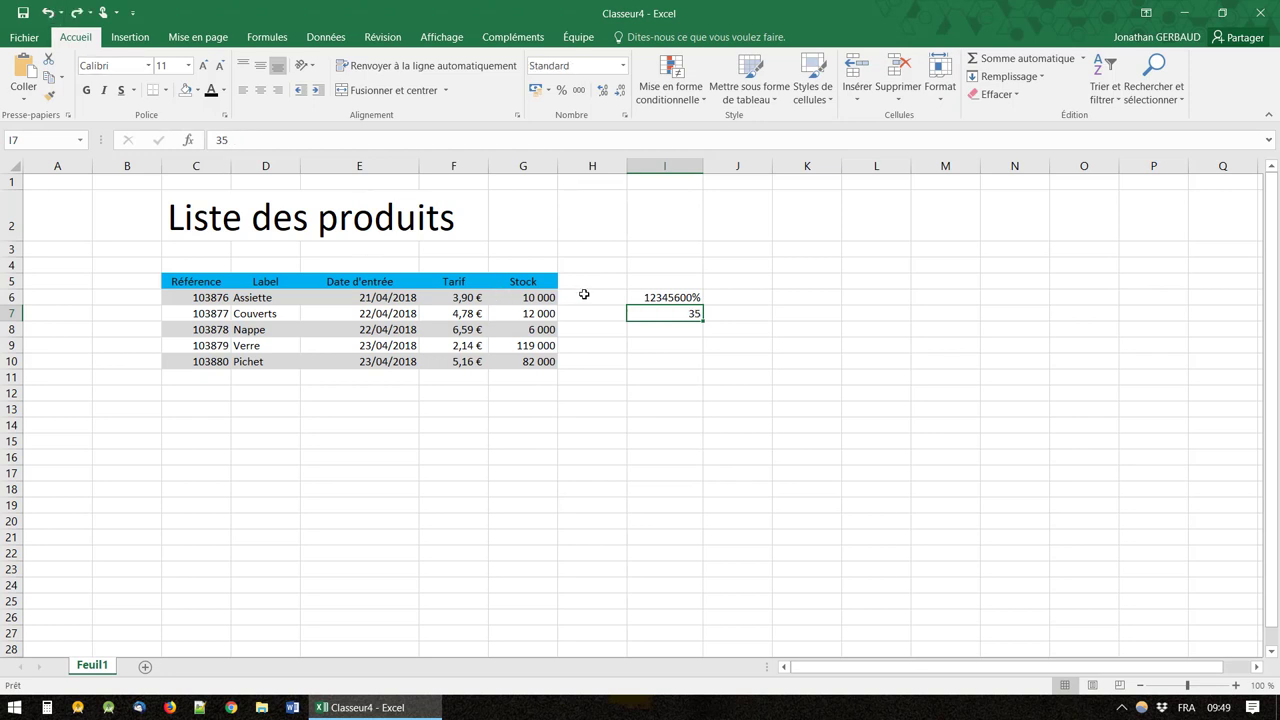
# Enter 0,35 in I7 and format it as a whole-number percentage, 35%.
pyautogui.write('0,35')
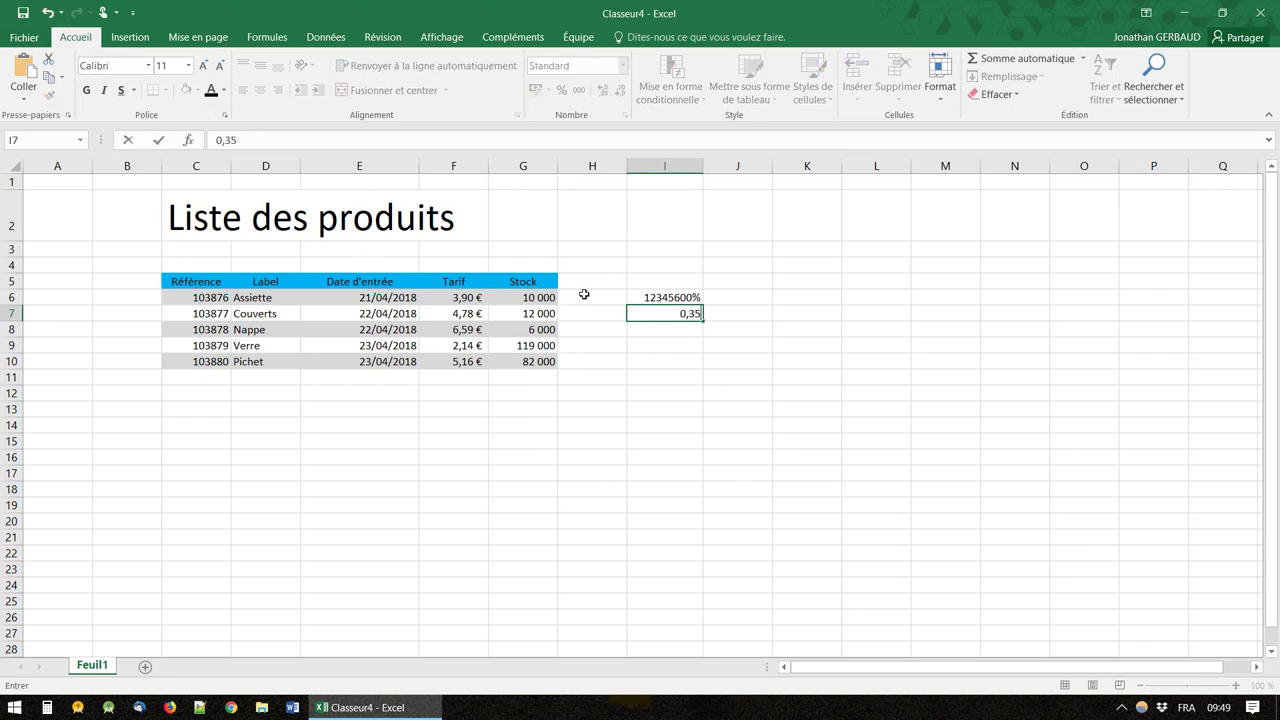
pyautogui.press('Return')
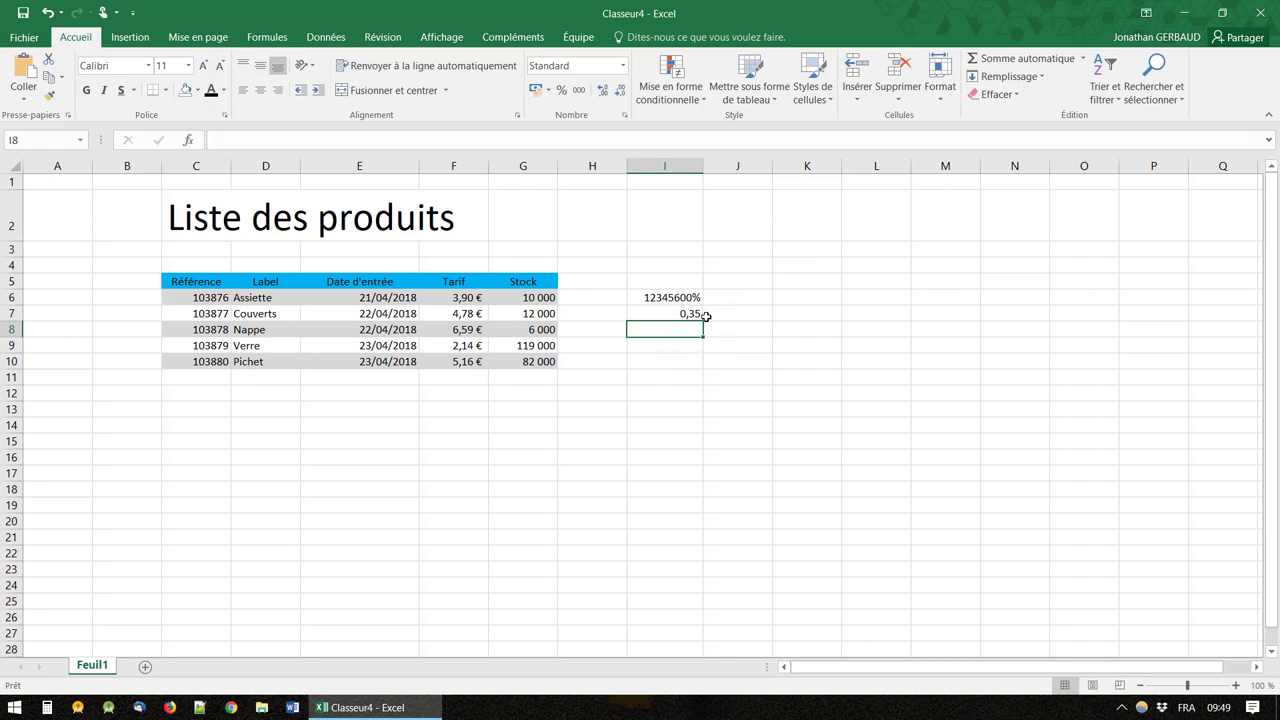
pyautogui.click(685, 314)
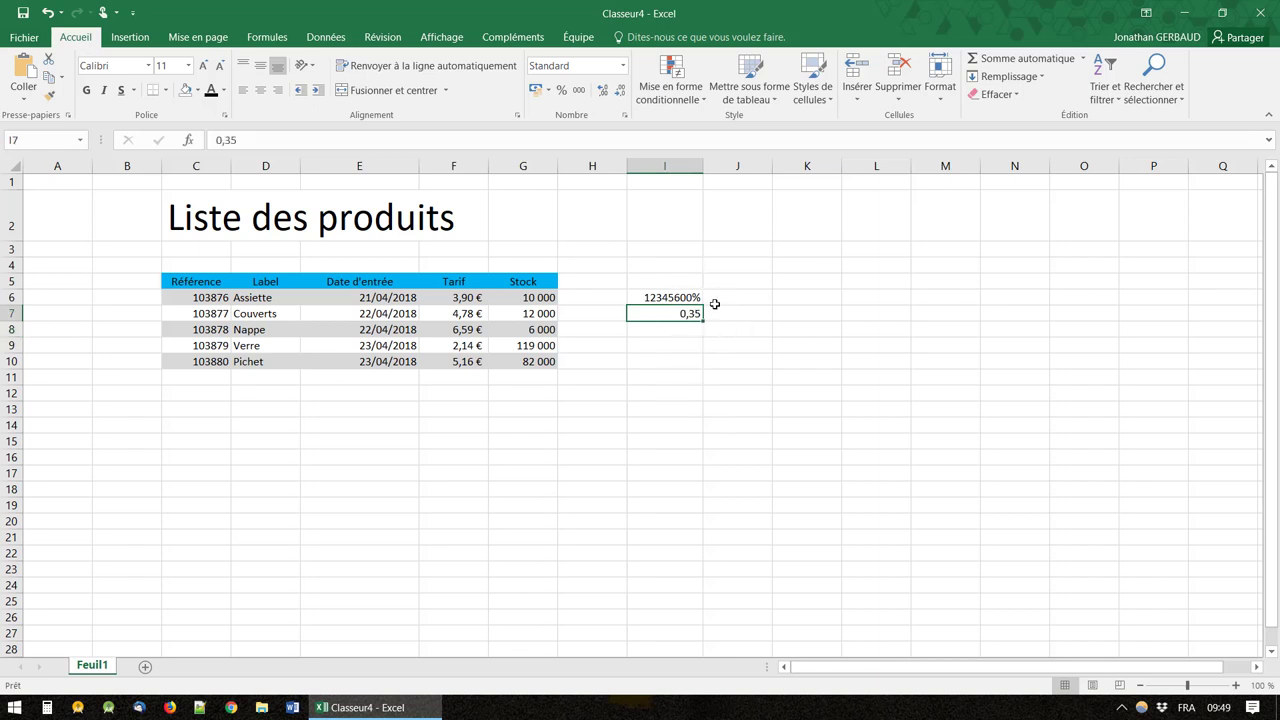
pyautogui.click(622, 66)
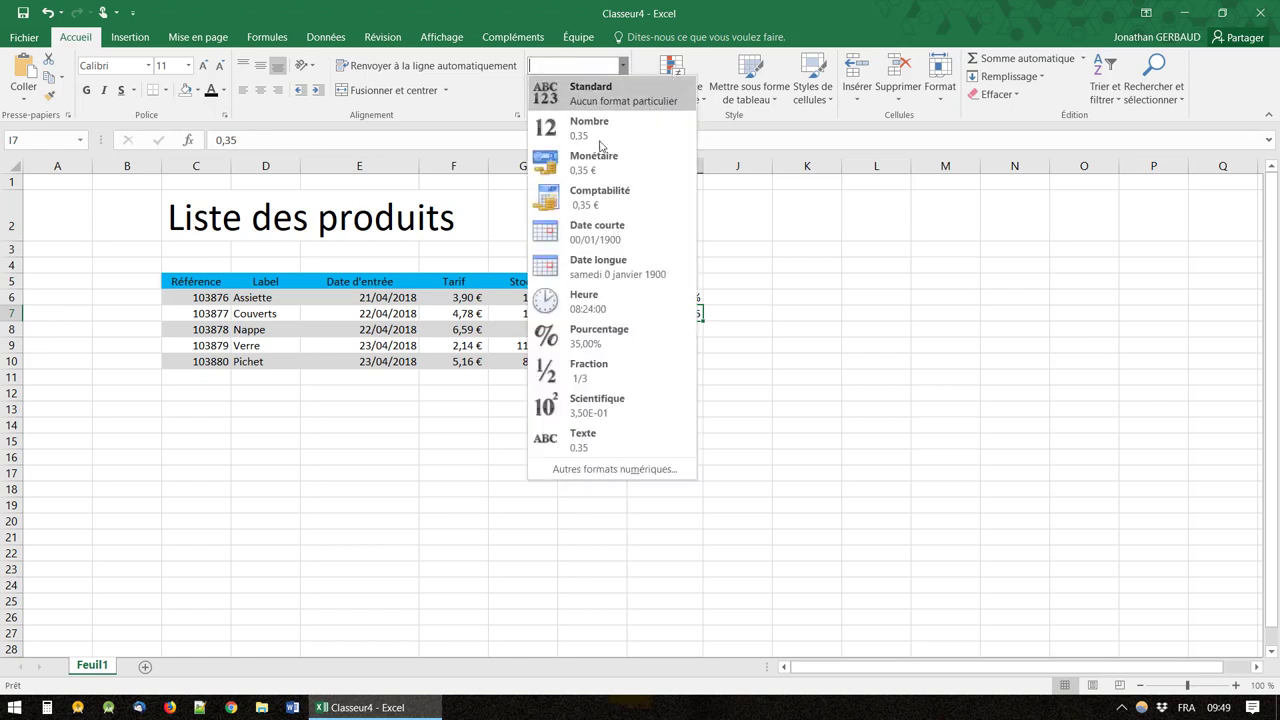
pyautogui.click(593, 342)
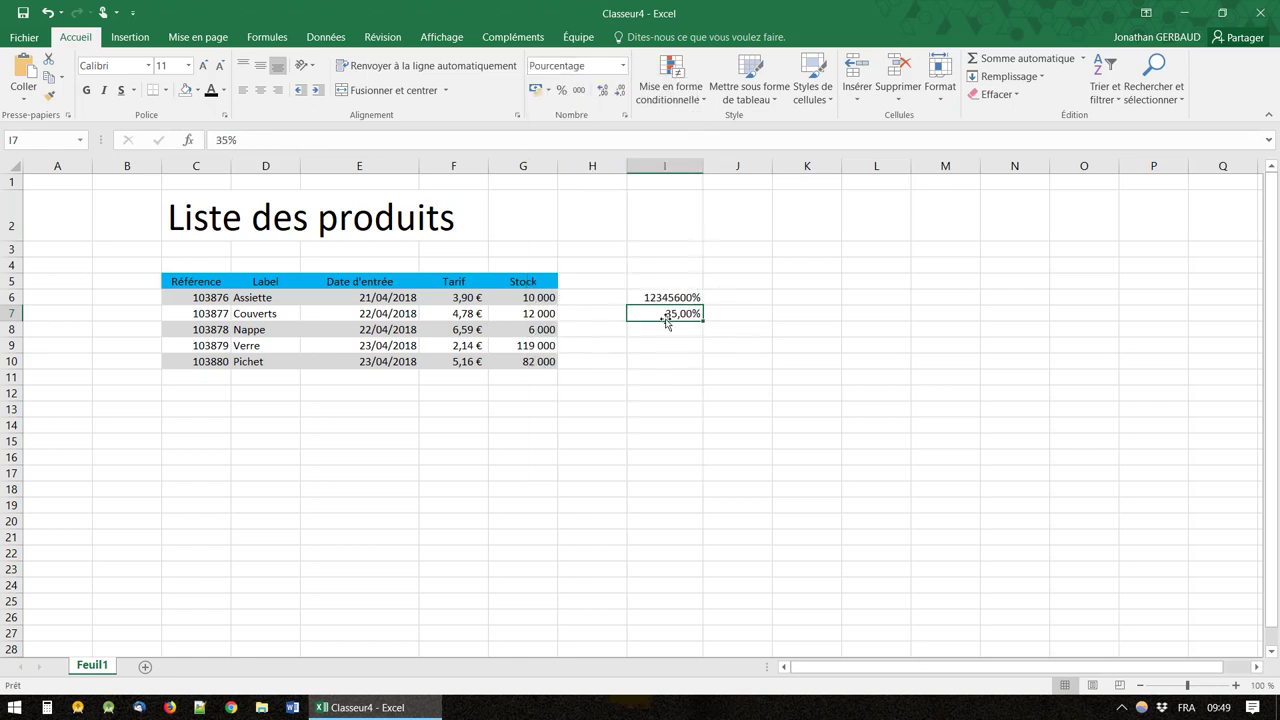
pyautogui.click(626, 116)
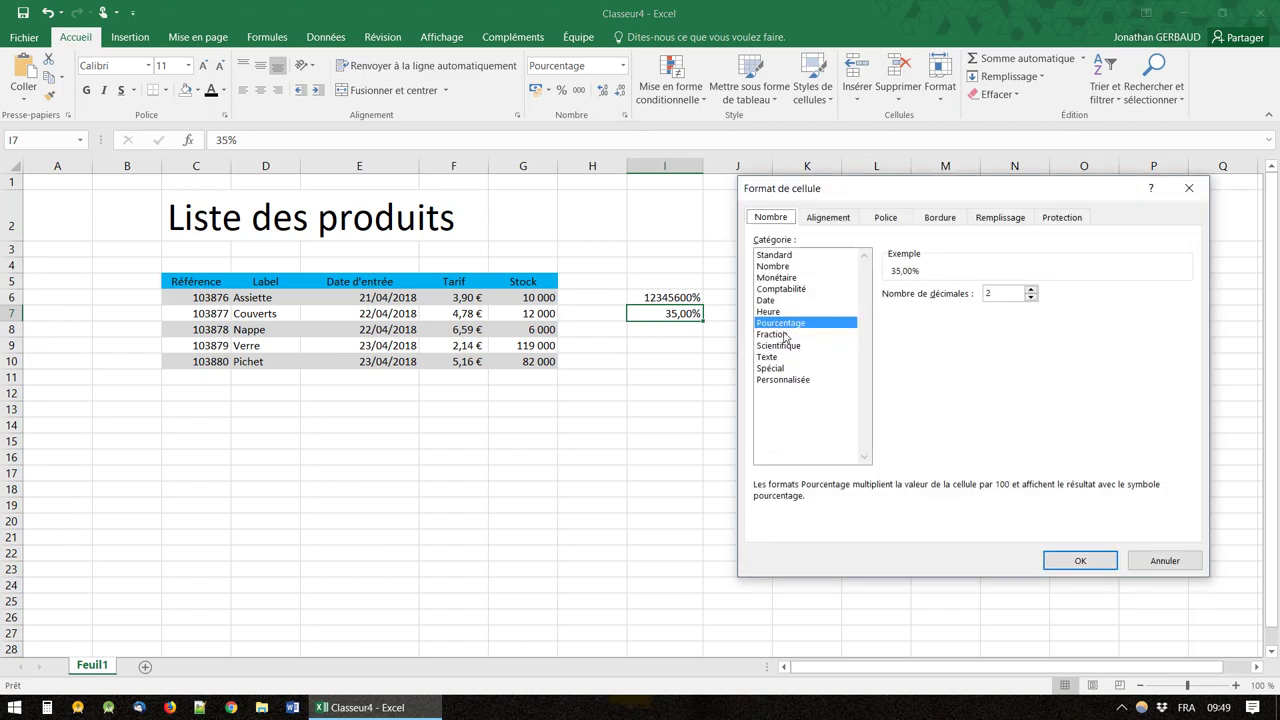
pyautogui.click(1031, 297)
pyautogui.click(1031, 297)
pyautogui.click(1079, 560)
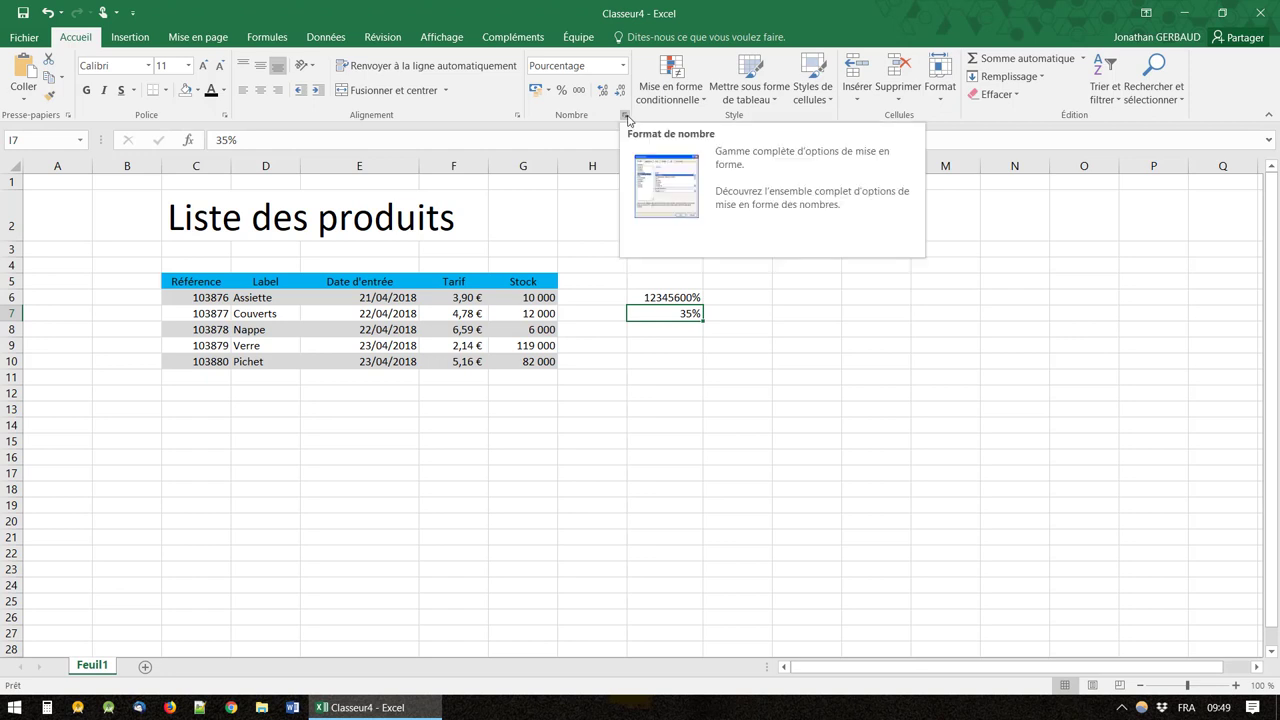
pyautogui.click(622, 65)
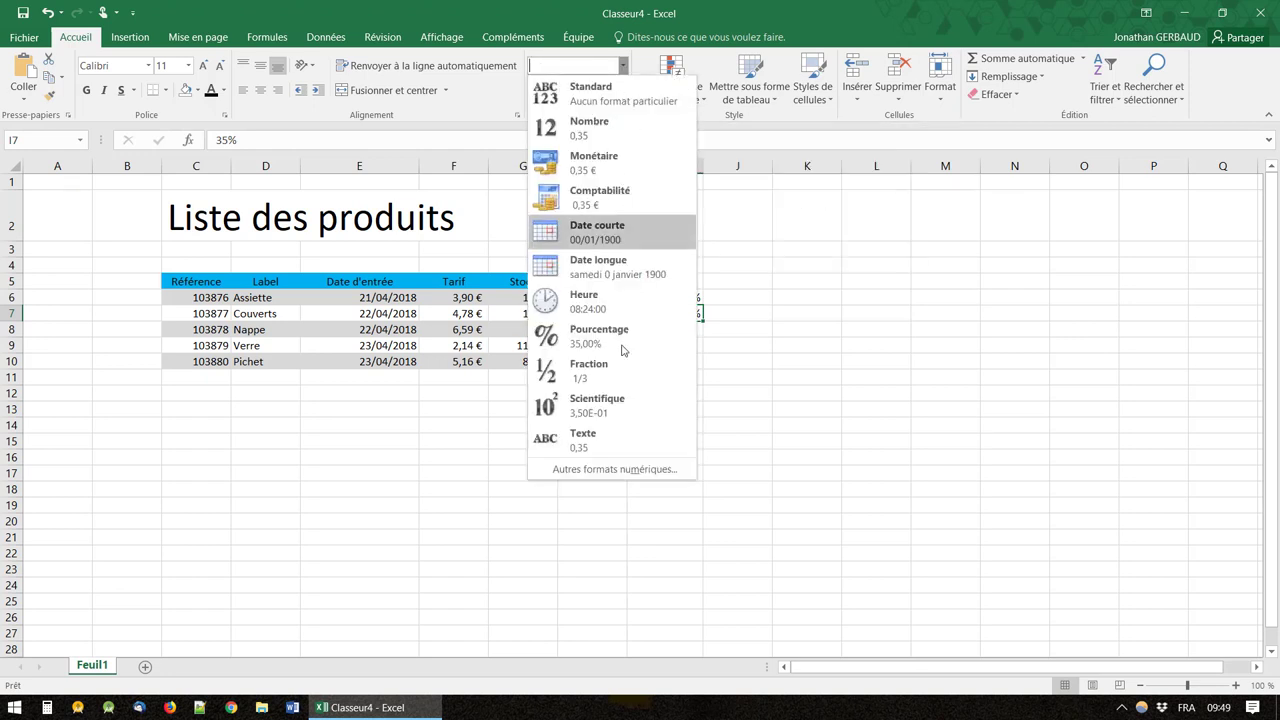
# Preview the two- and three-digit fraction types, then apply Demis (1/2) so I7 shows 1/2.
pyautogui.click(605, 469)
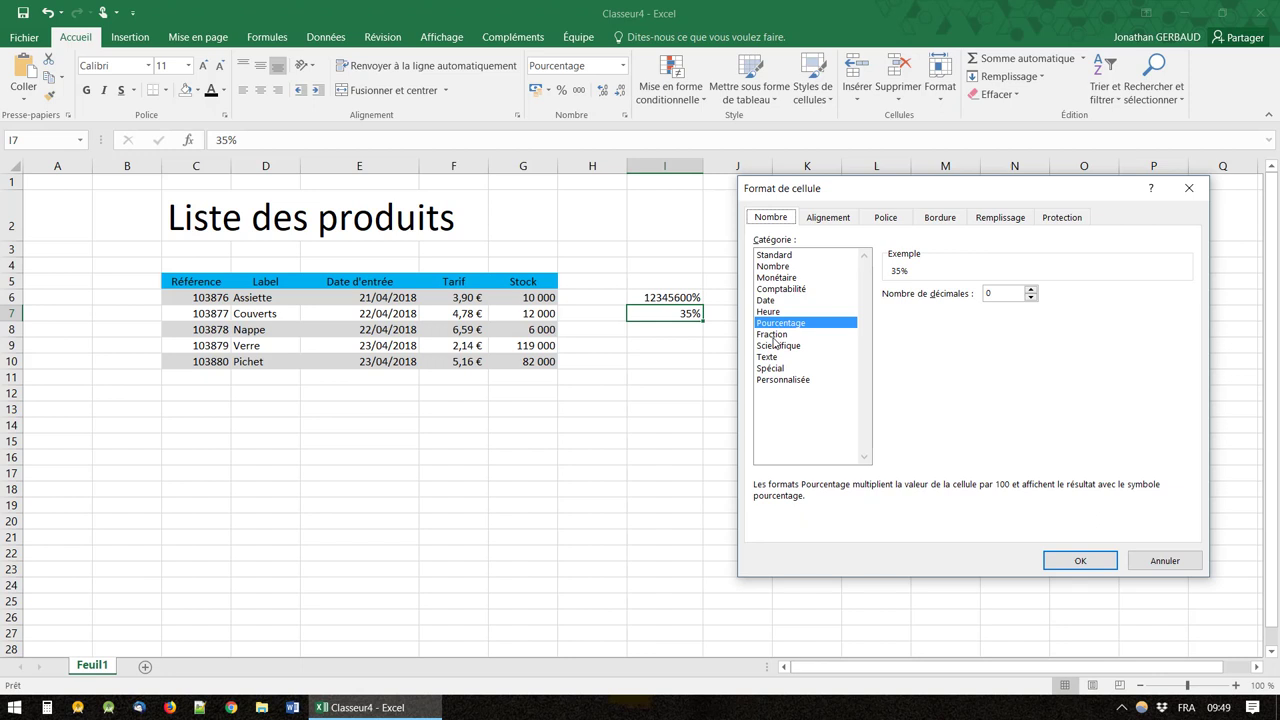
pyautogui.click(780, 336)
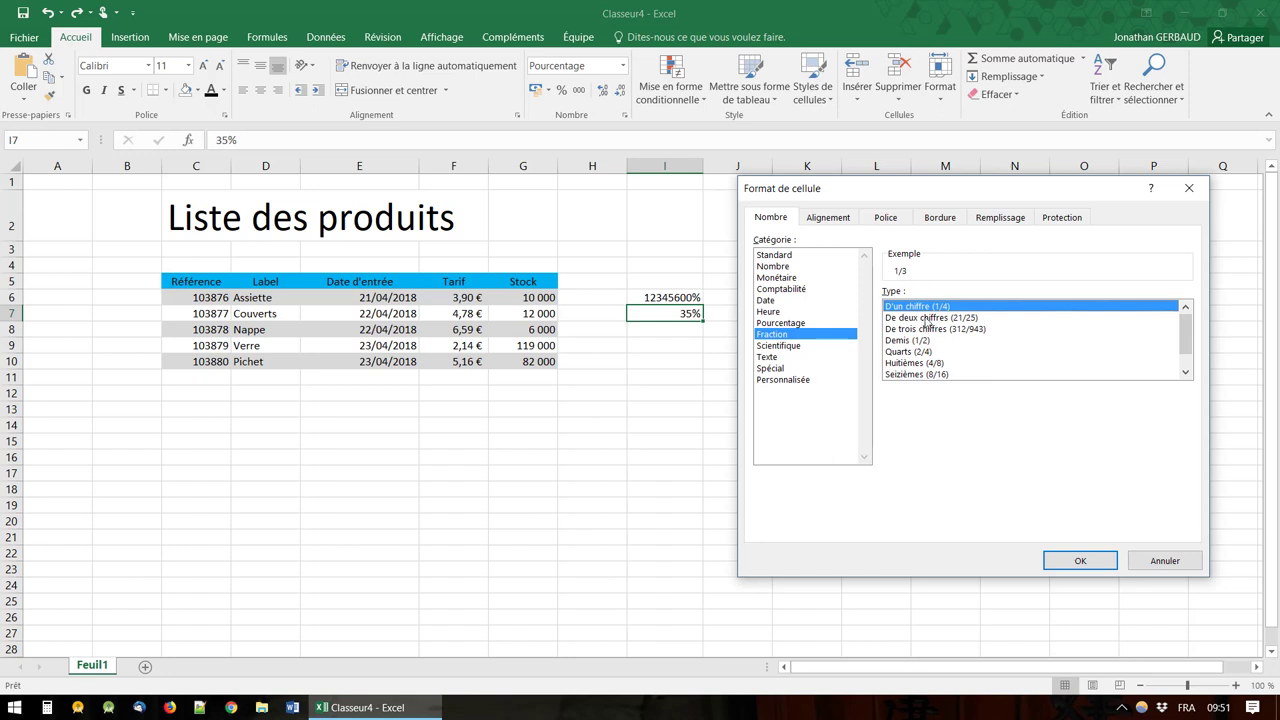
pyautogui.click(914, 318)
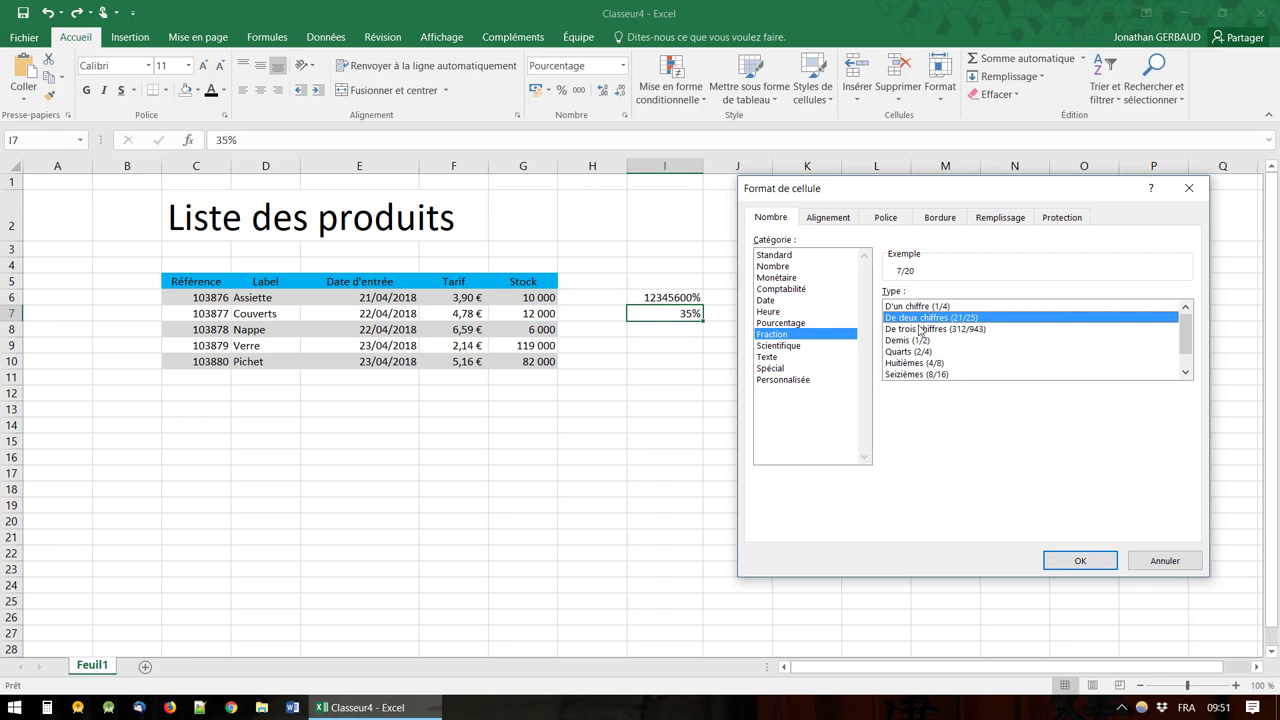
pyautogui.click(922, 330)
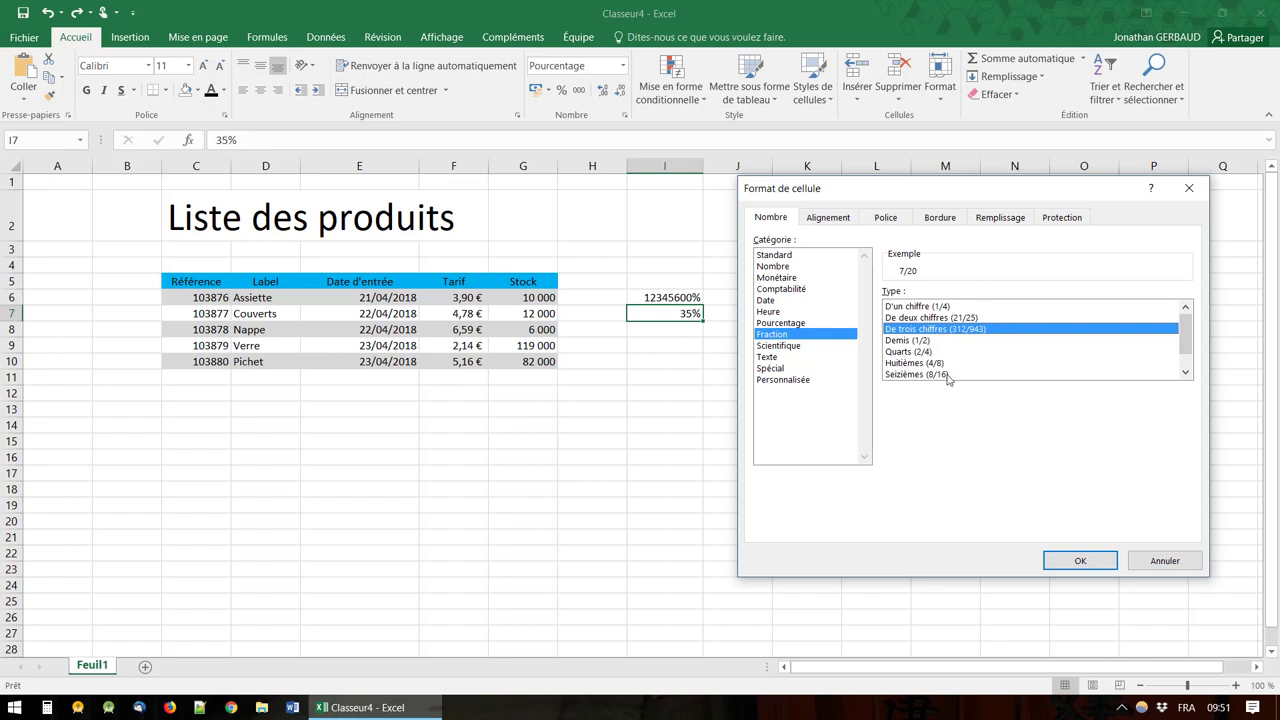
pyautogui.scroll(-1, 950, 380)
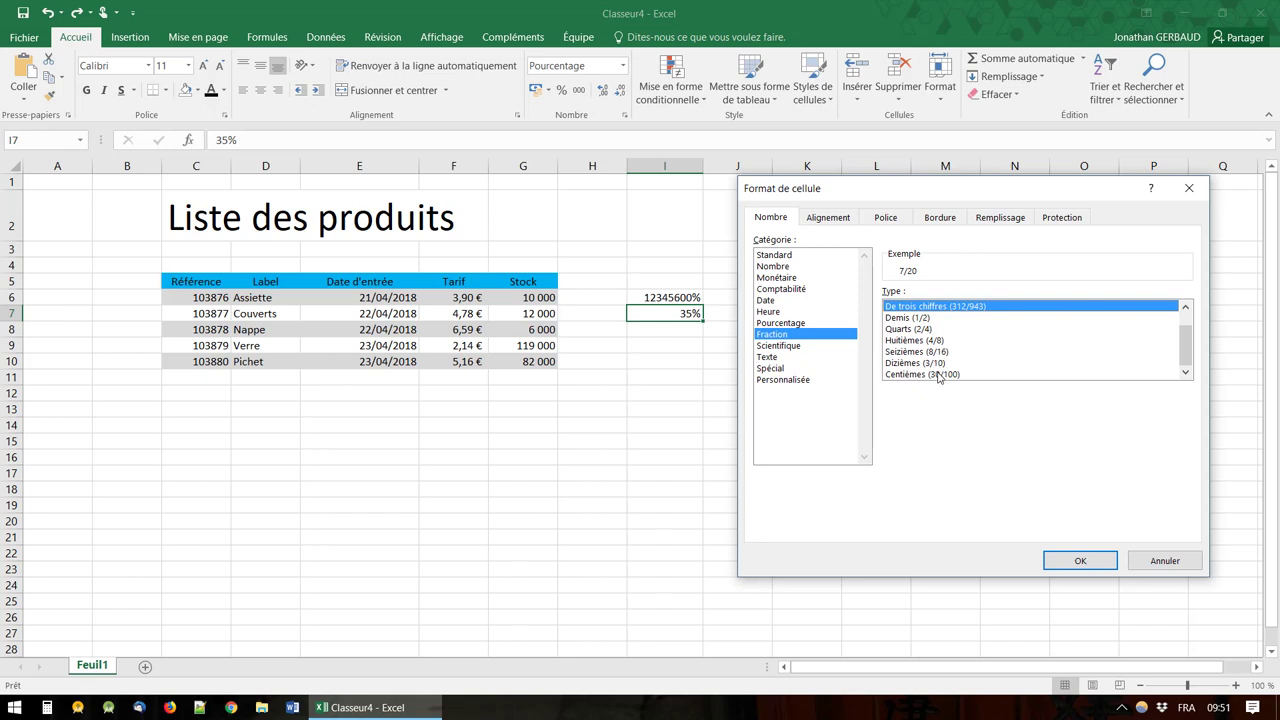
pyautogui.scroll(1, 938, 376)
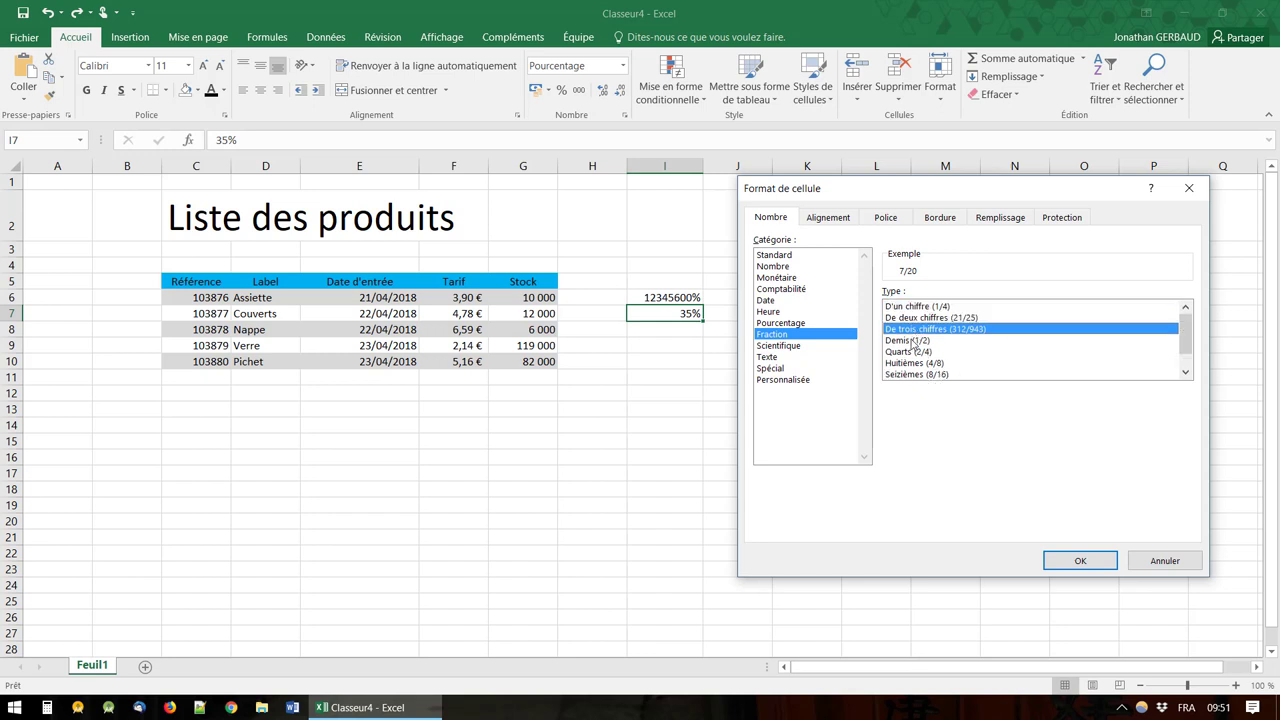
pyautogui.click(911, 342)
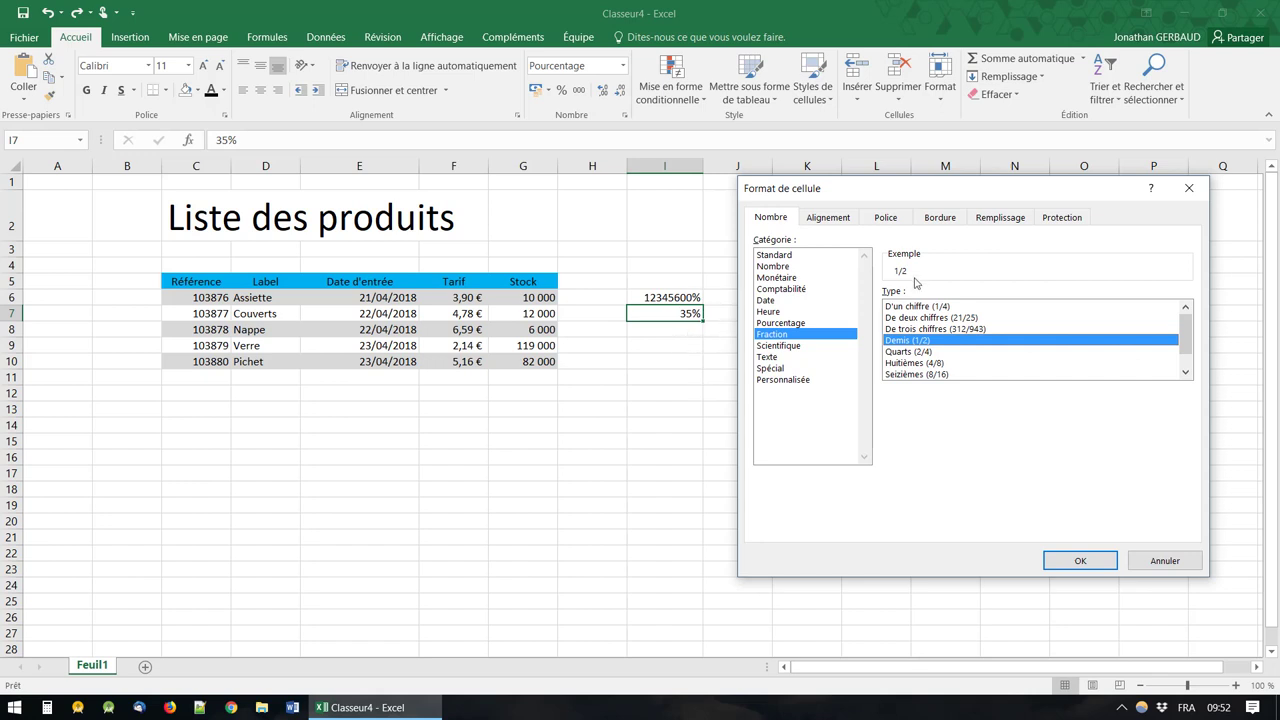
pyautogui.click(1082, 560)
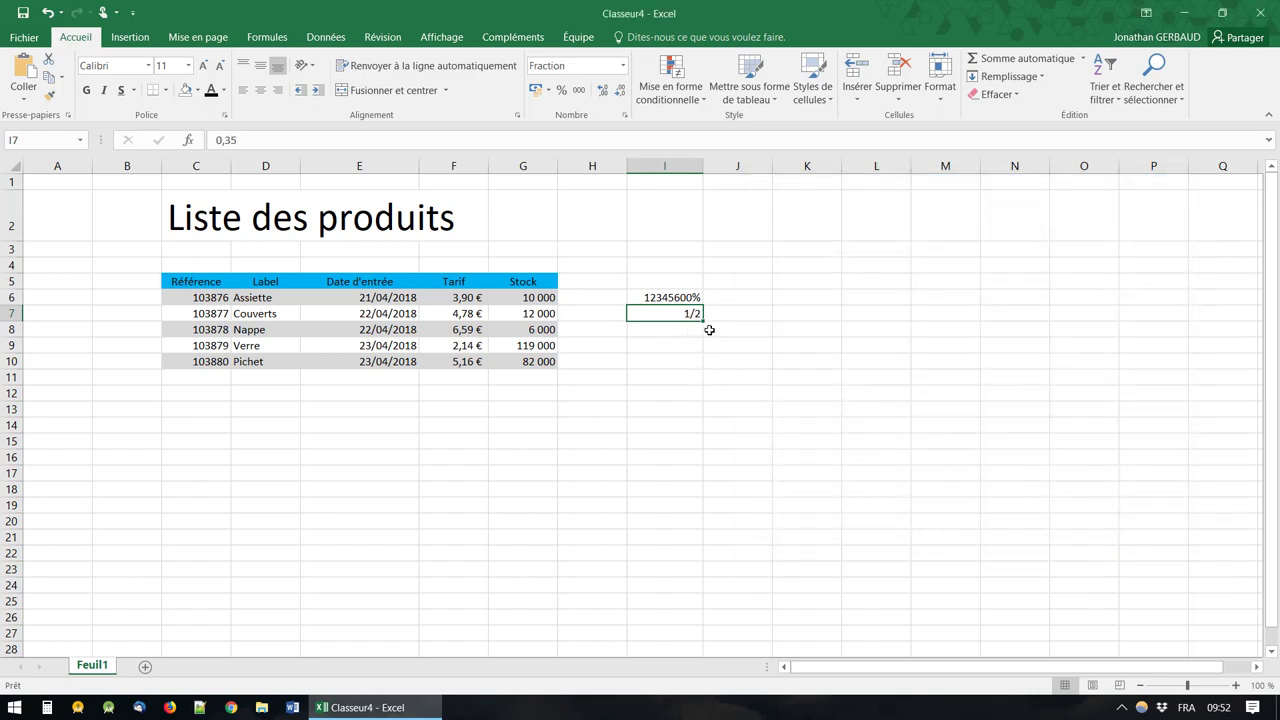
# Enter 10,5 in I7, clearing the stray entry in I8, so it displays as 10 1/2.
pyautogui.write('10,5')
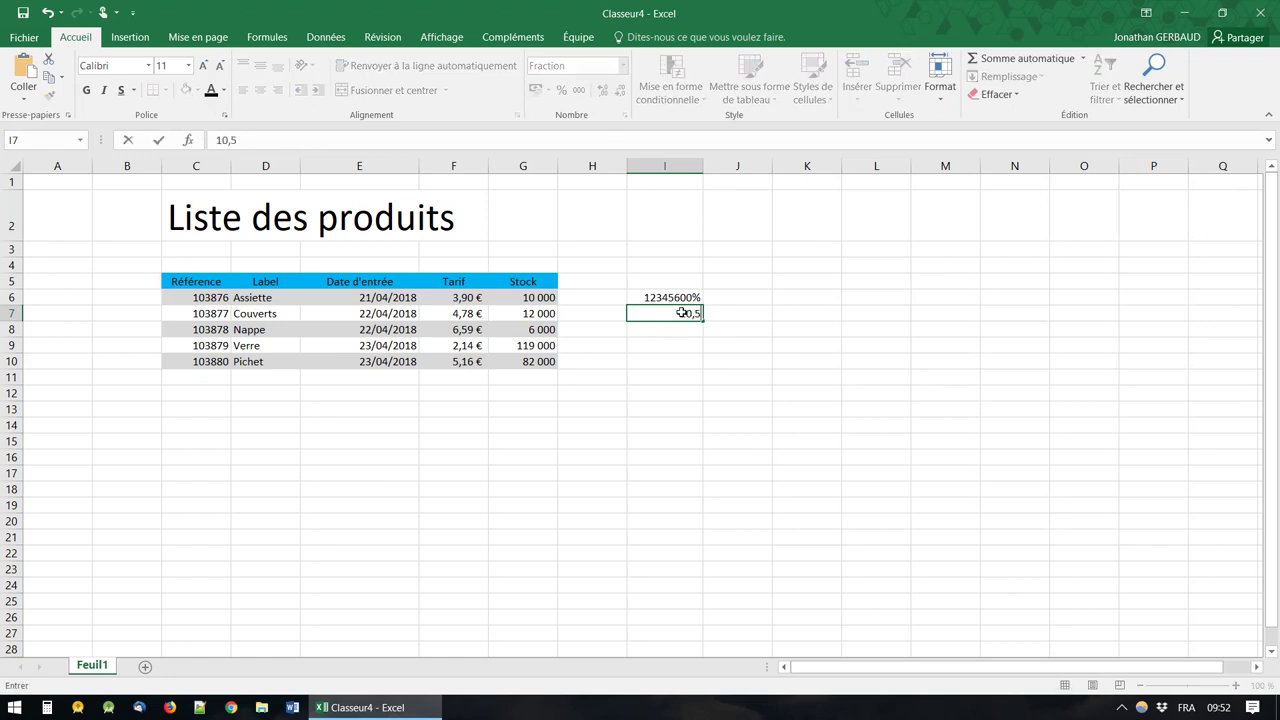
pyautogui.press('Return')
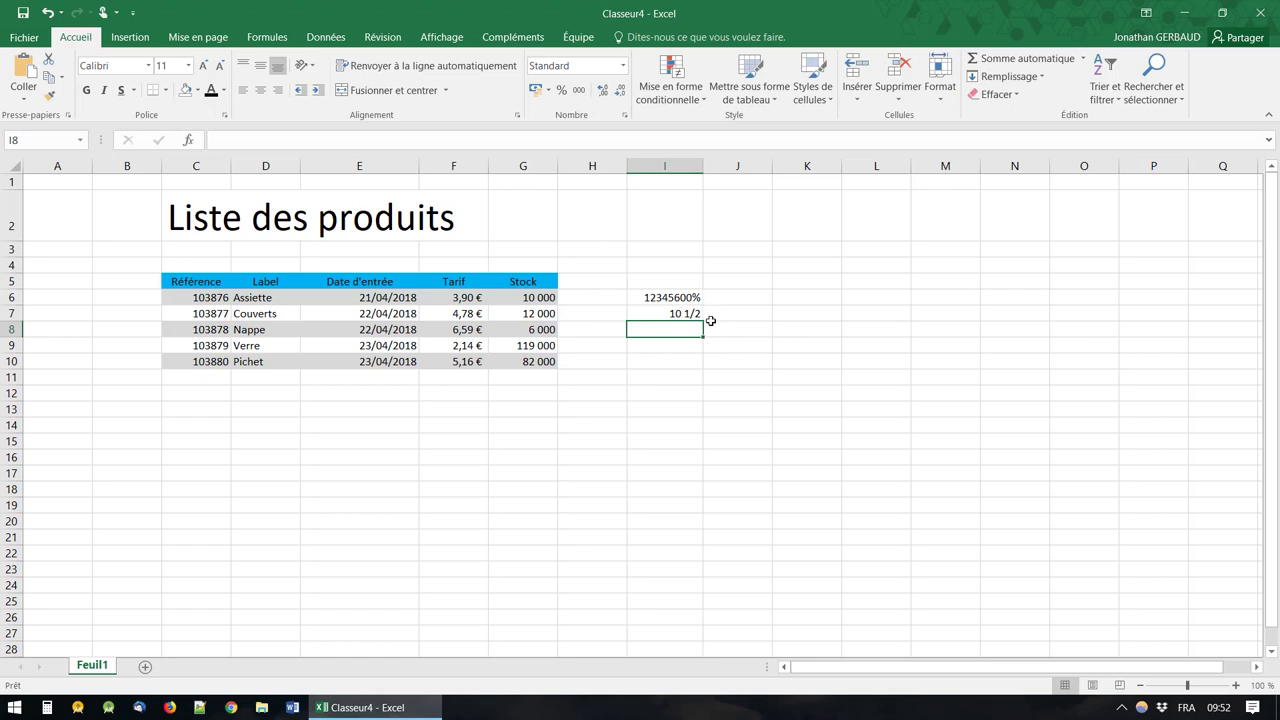
pyautogui.write('10')
pyautogui.write('5')
pyautogui.press('Return')
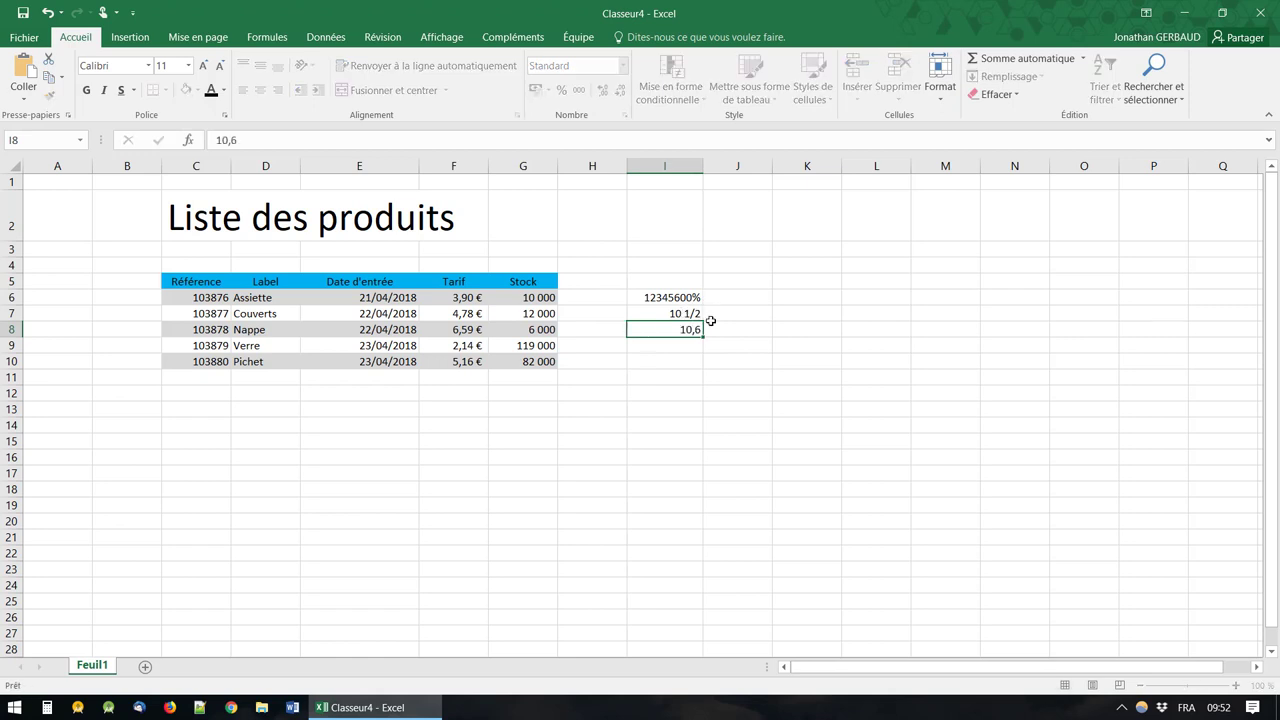
pyautogui.click(690, 329)
pyautogui.press('Delete')
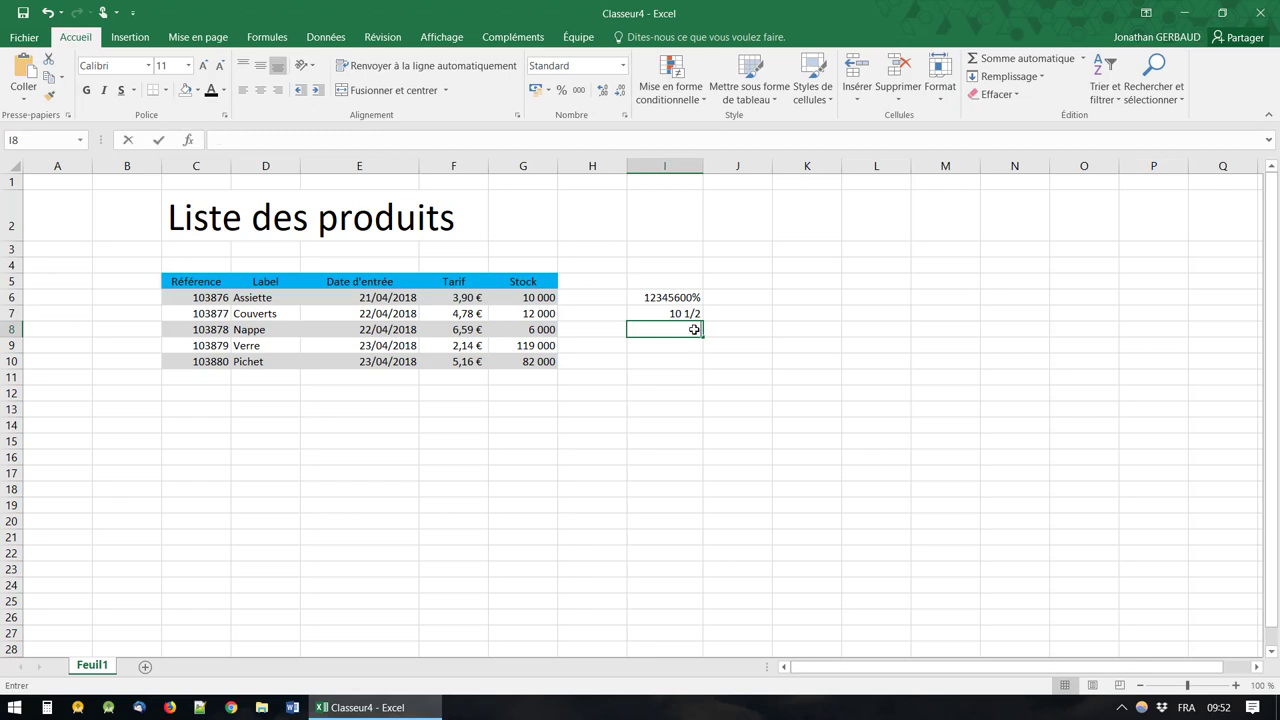
pyautogui.click(689, 314)
pyautogui.write('10')
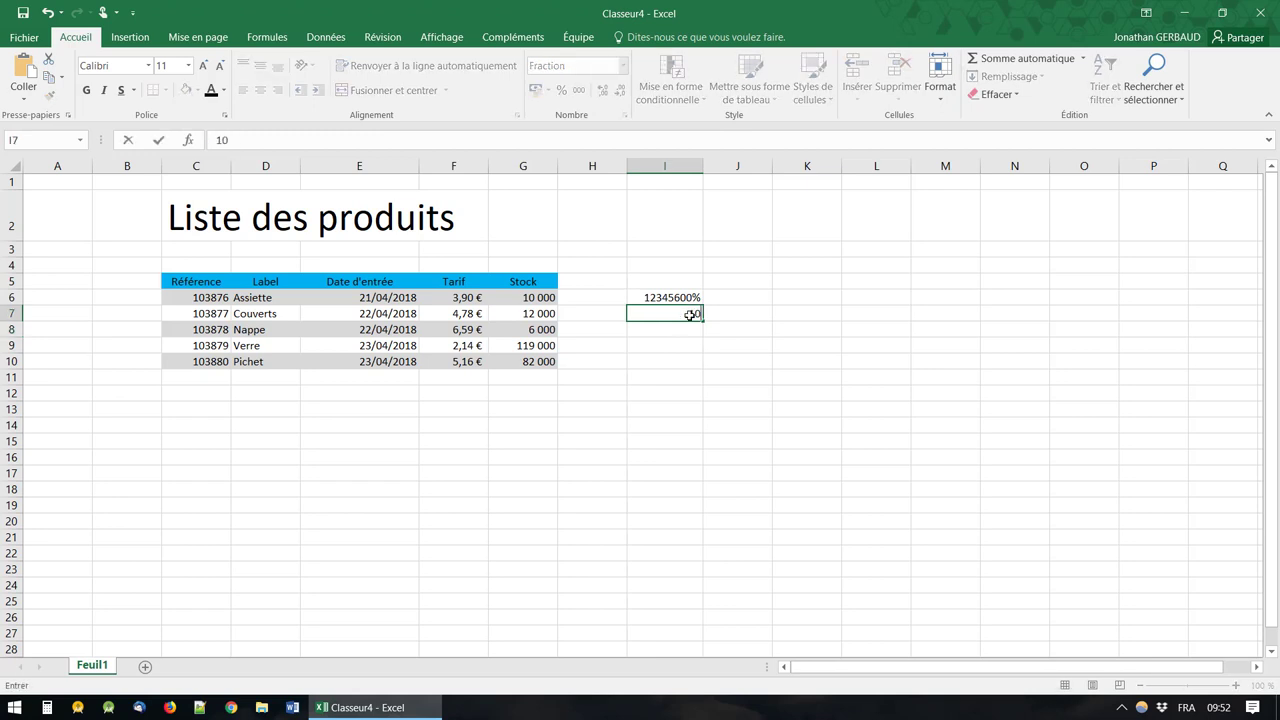
pyautogui.write('5')
pyautogui.press('Return')
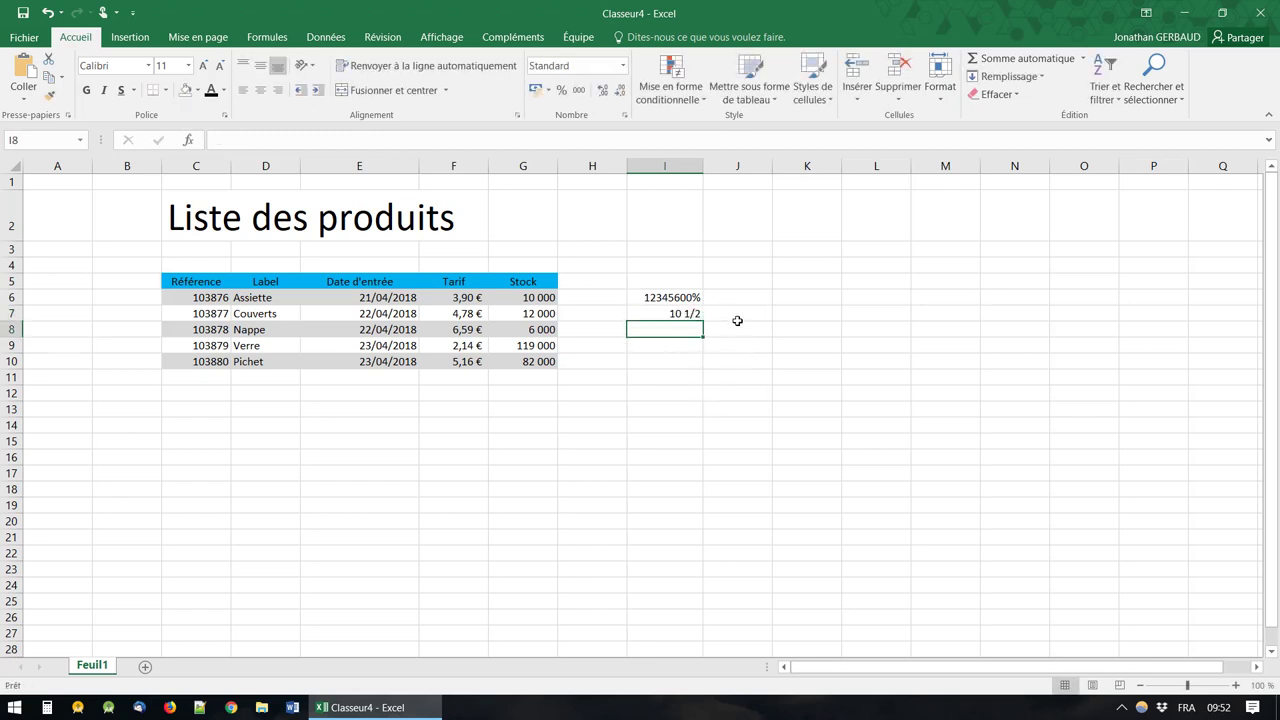
pyautogui.click(668, 315)
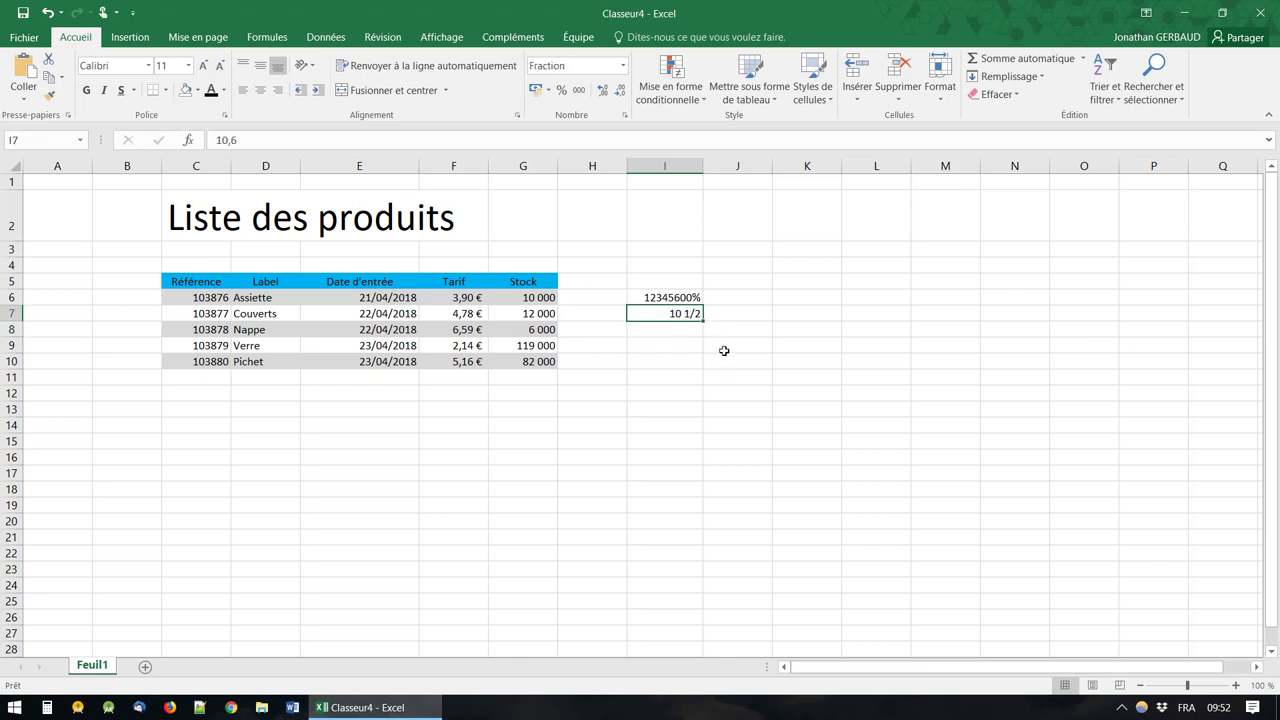
pyautogui.write('10,')
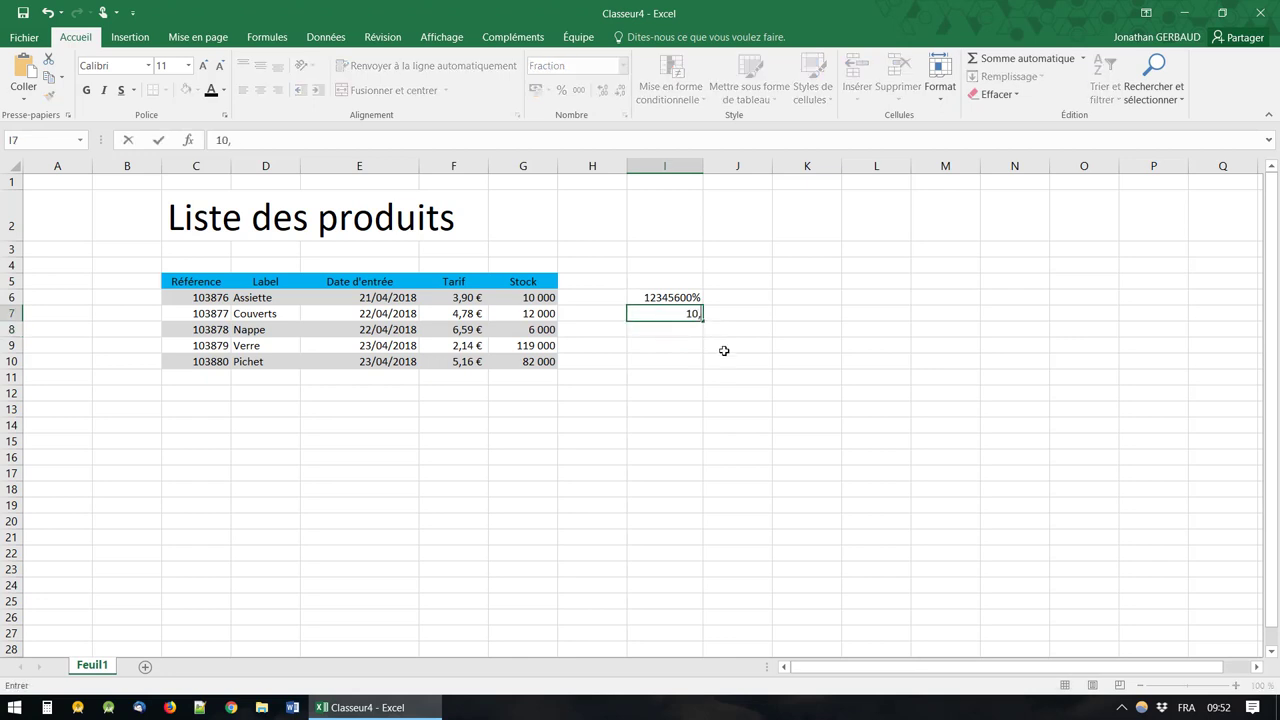
pyautogui.write('5')
pyautogui.press('Return')
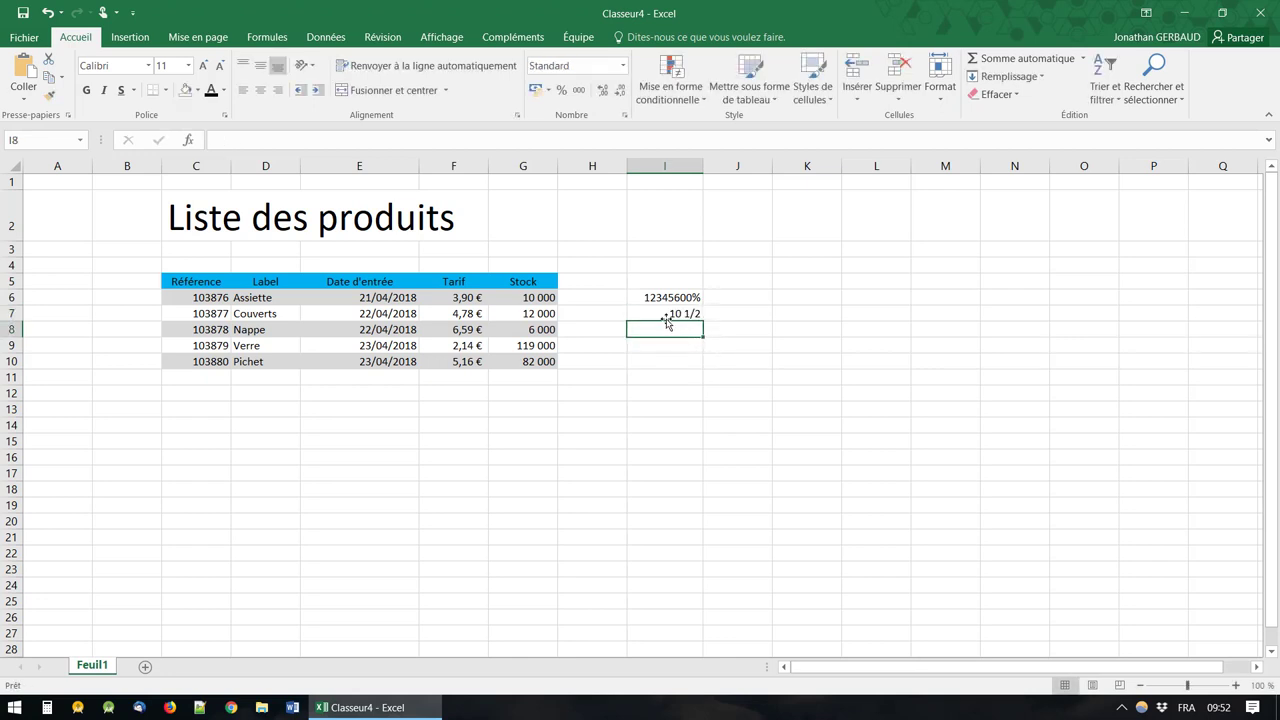
# Enter 10,8 and then 10,75 in I7, which displays as 11.
pyautogui.click(680, 313)
pyautogui.write('10,8')
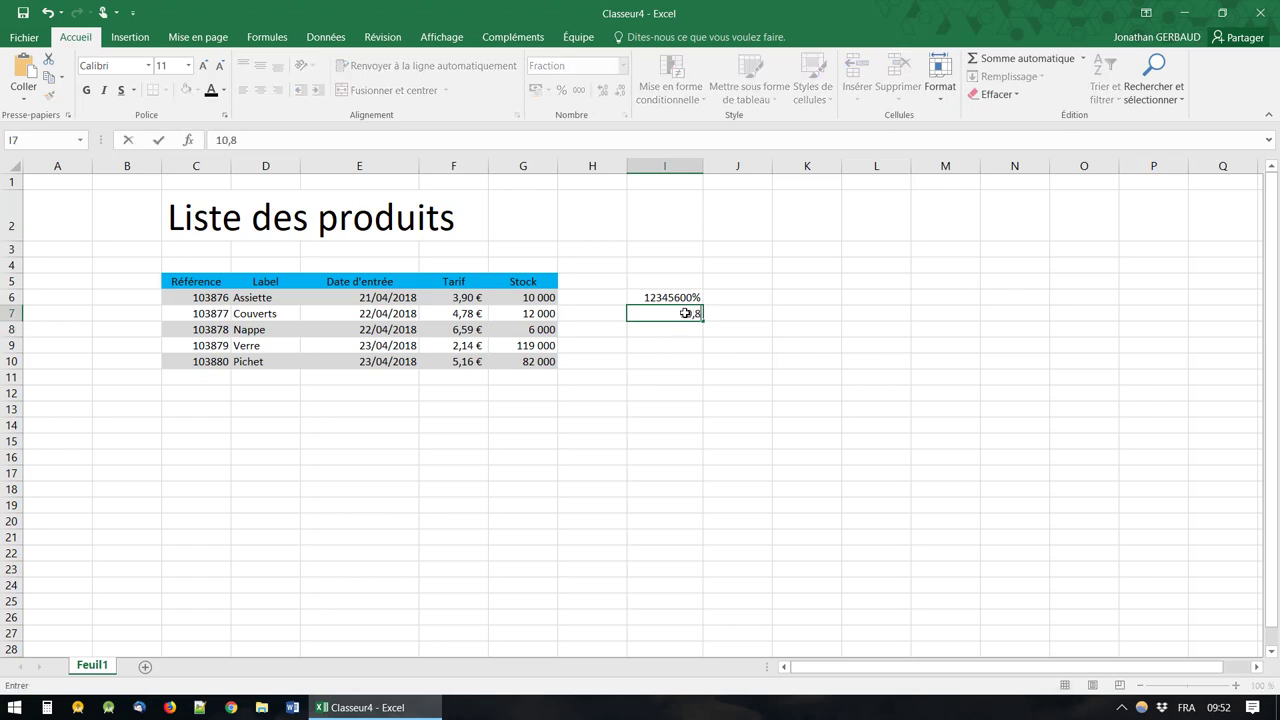
pyautogui.press('Return')
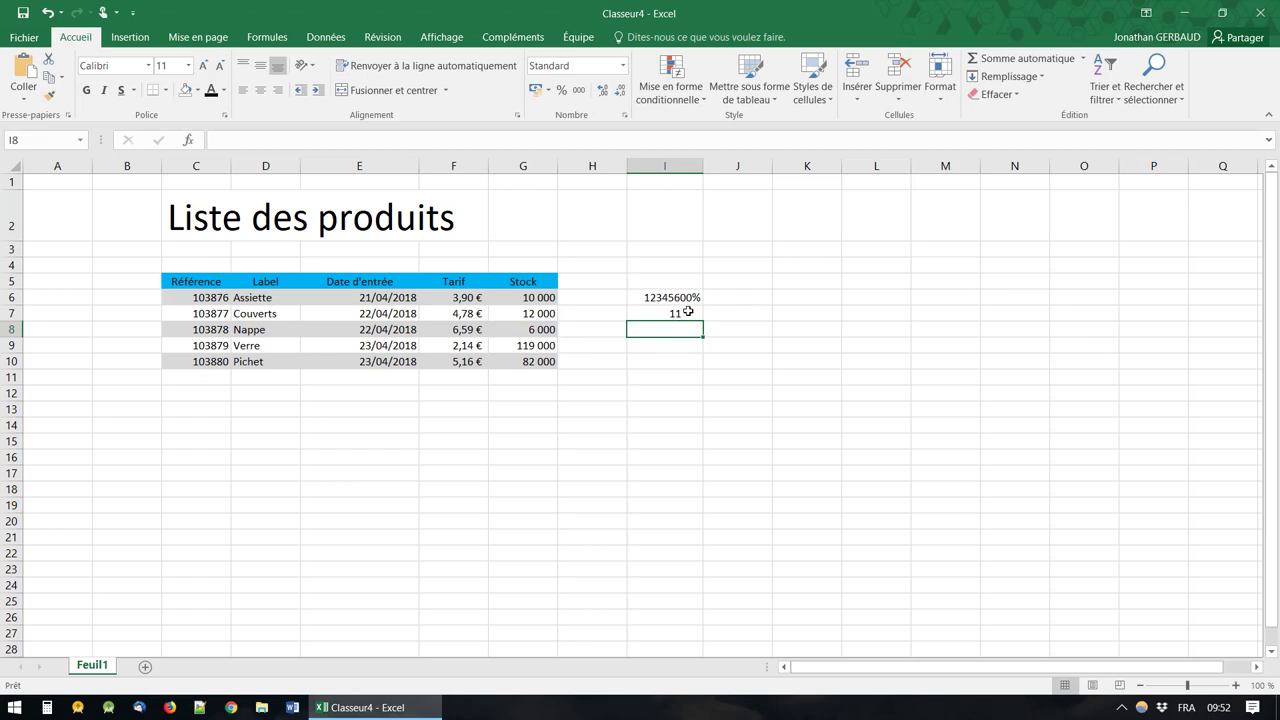
pyautogui.click(688, 312)
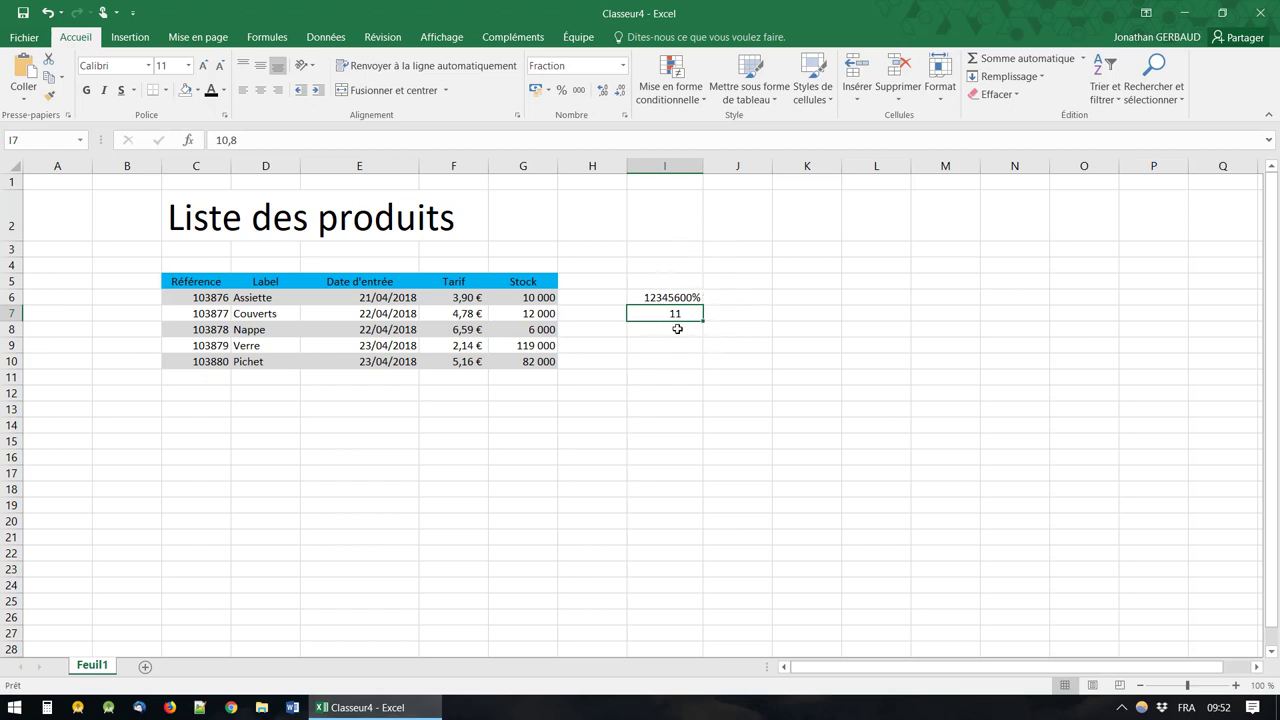
pyautogui.write('10,75')
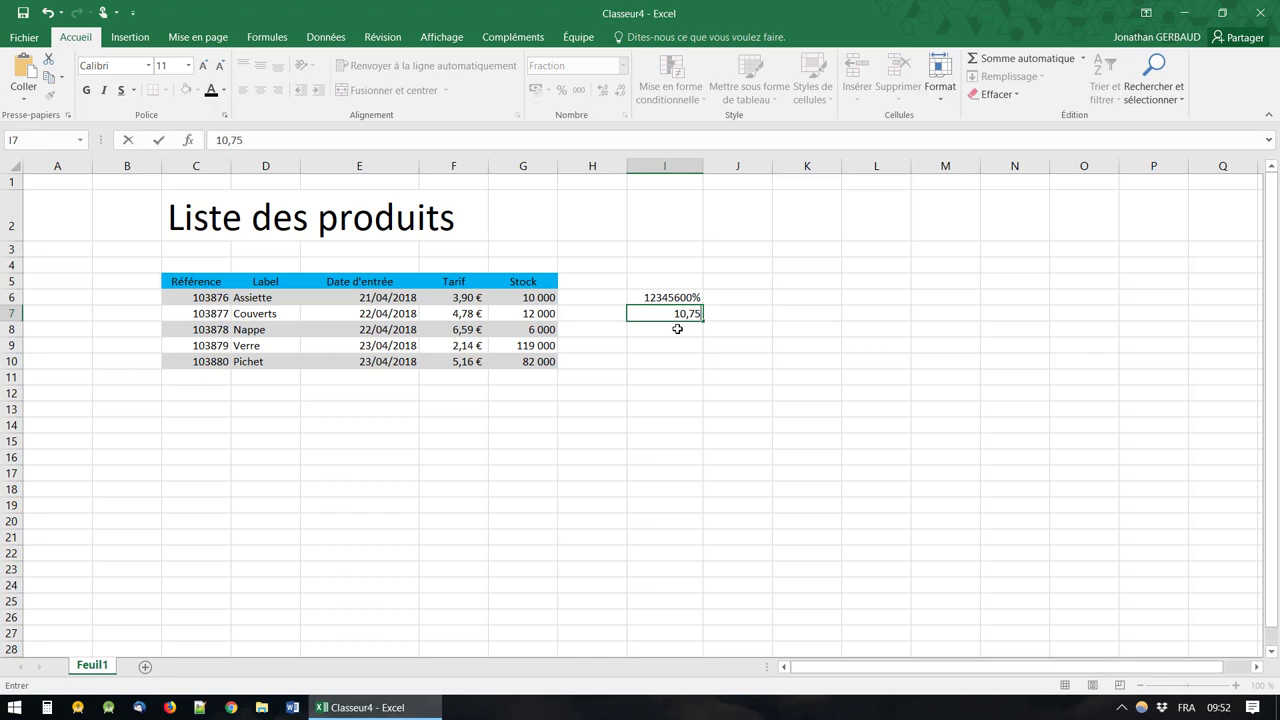
pyautogui.press('Return')
pyautogui.click(678, 314)
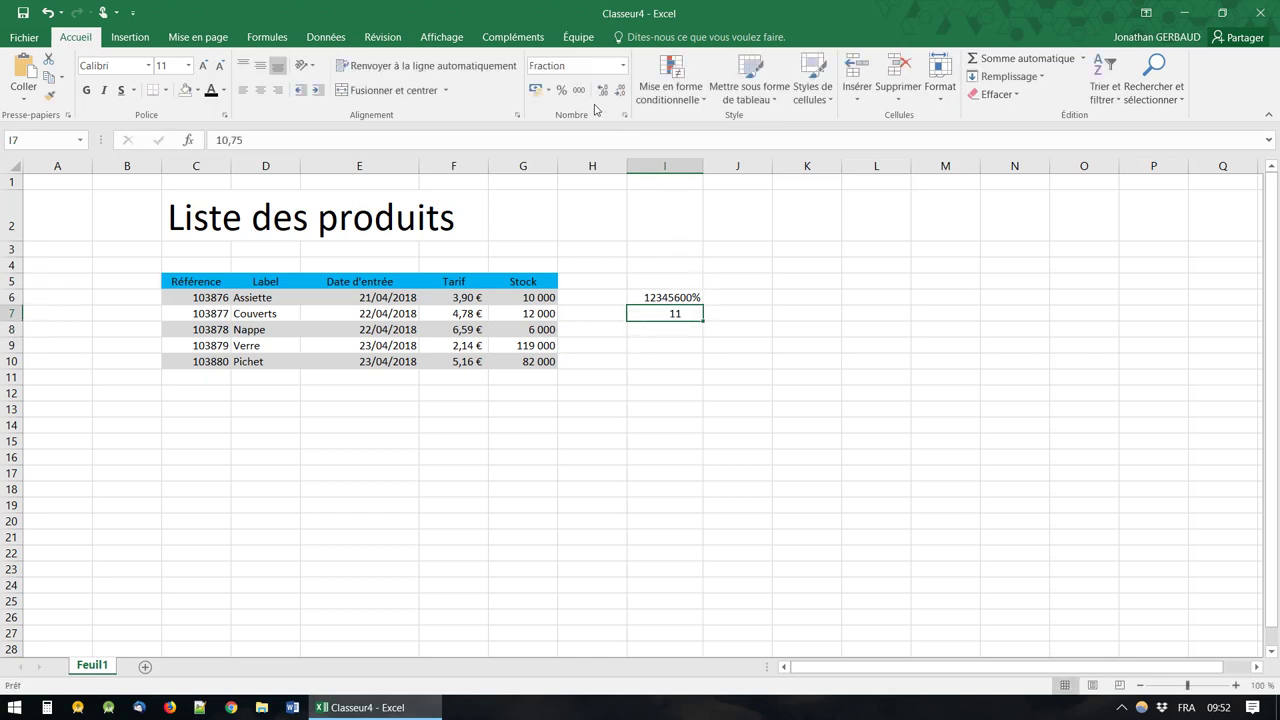
# Preview I7 as quarters, eighths, sixteenths, tenths and hundredths, then pick the Scientifique category.
pyautogui.click(625, 115)
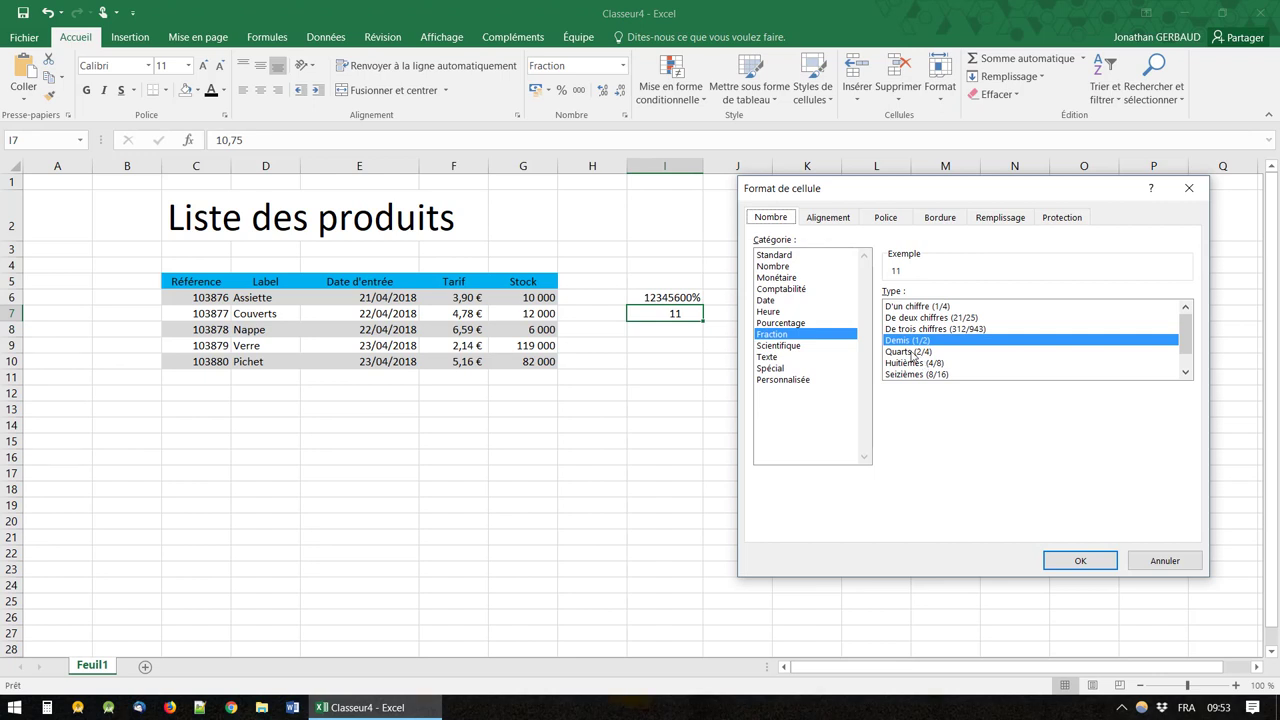
pyautogui.click(912, 353)
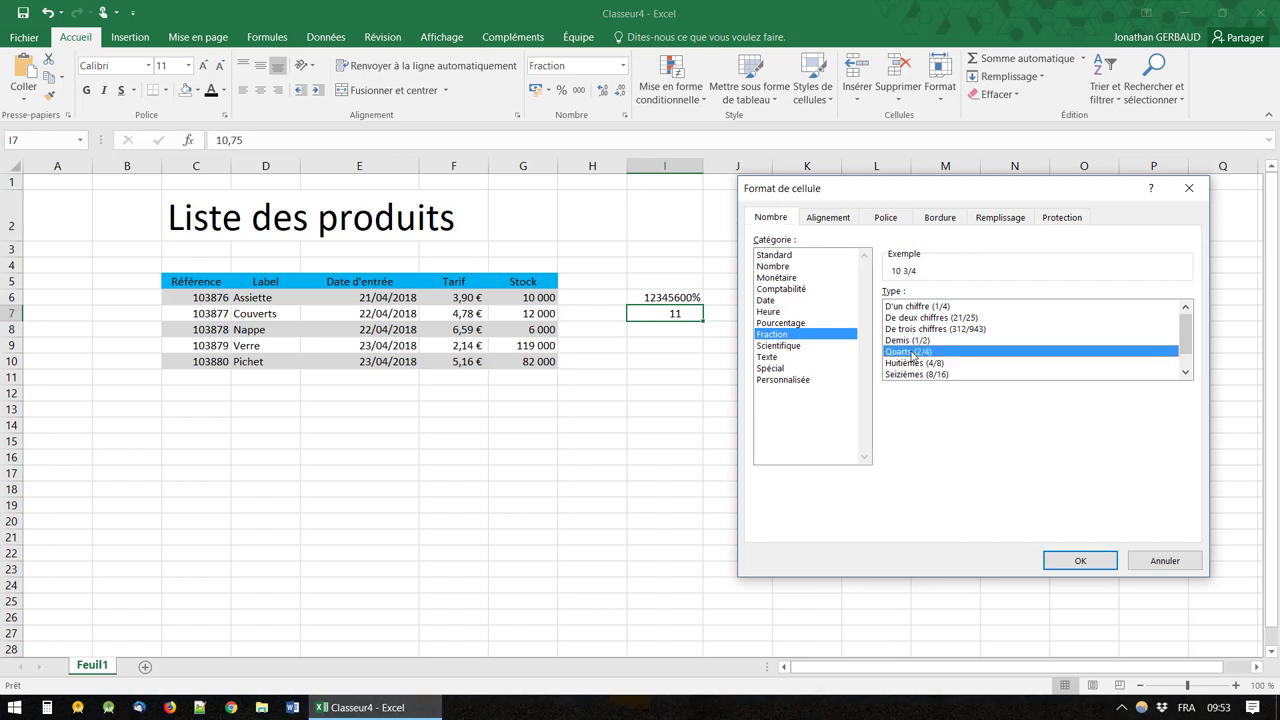
pyautogui.click(933, 364)
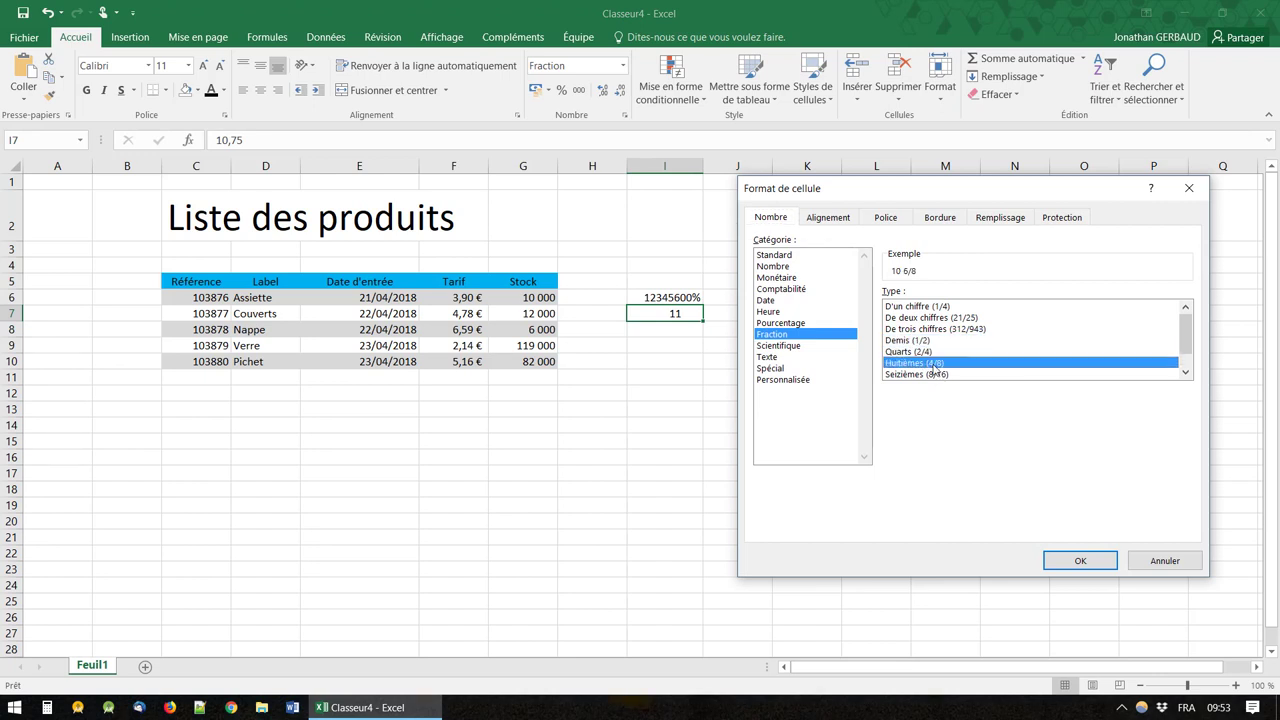
pyautogui.scroll(-1, 970, 366)
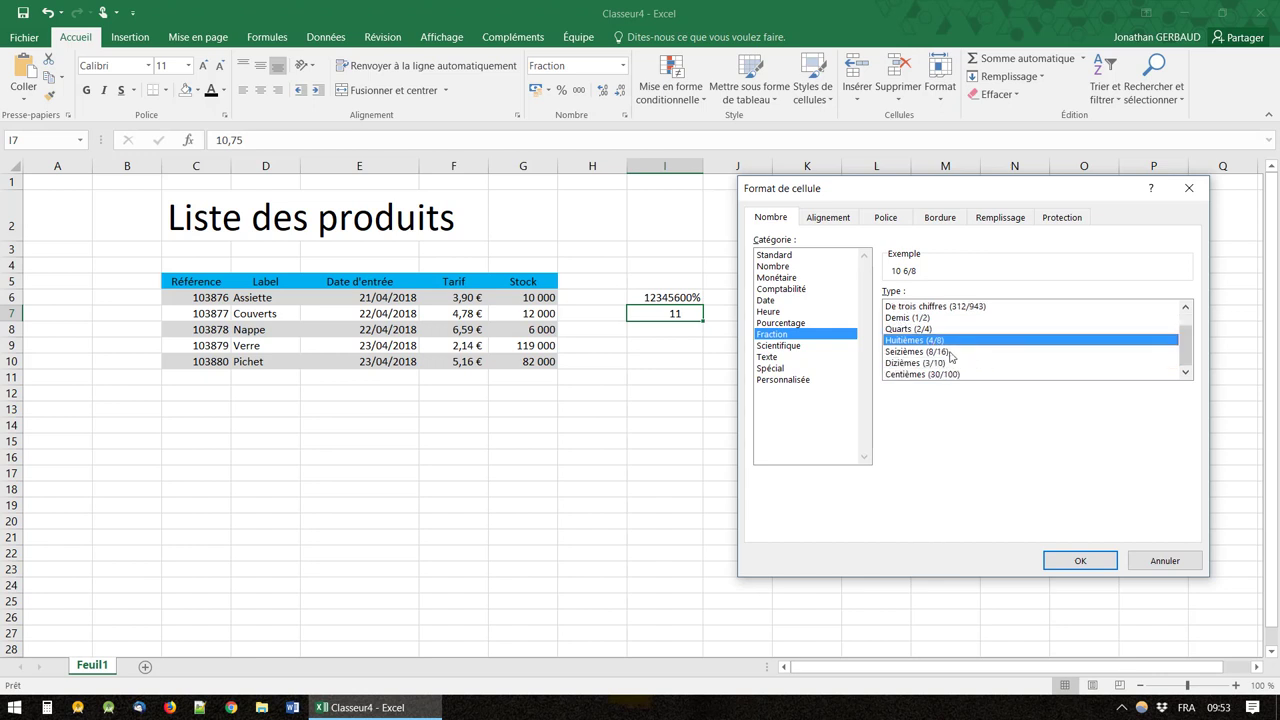
pyautogui.click(951, 352)
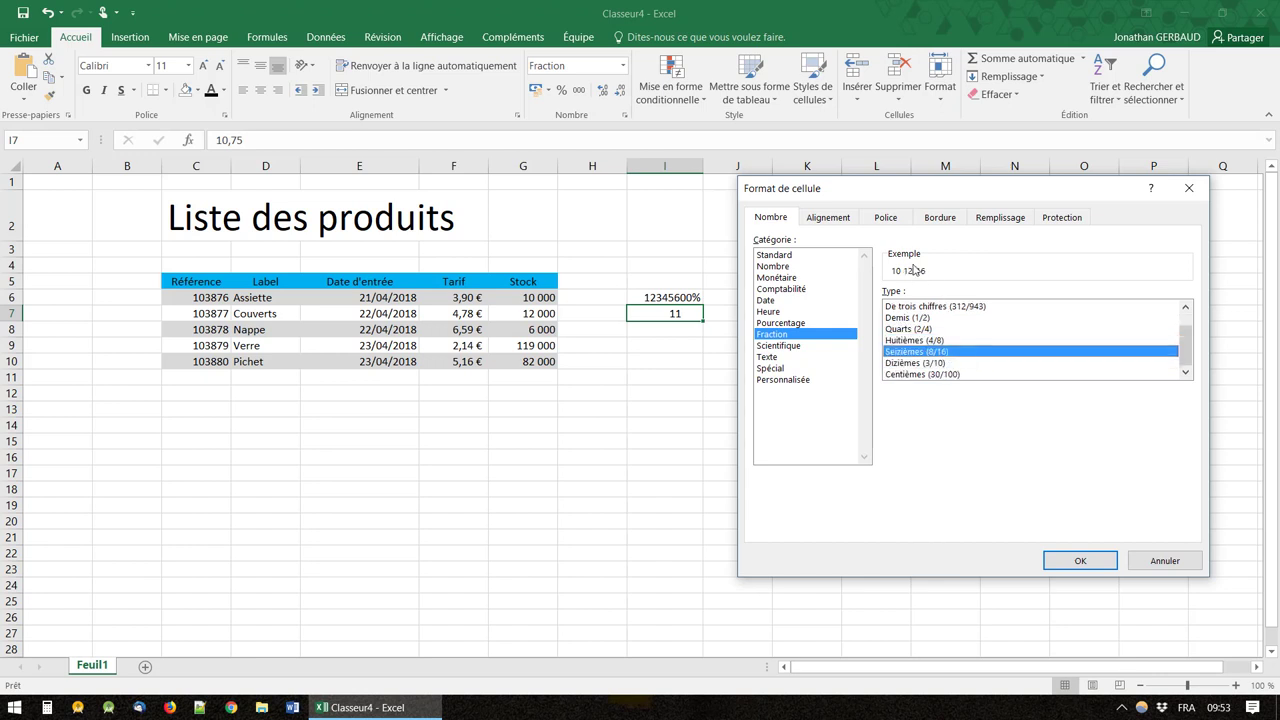
pyautogui.click(951, 364)
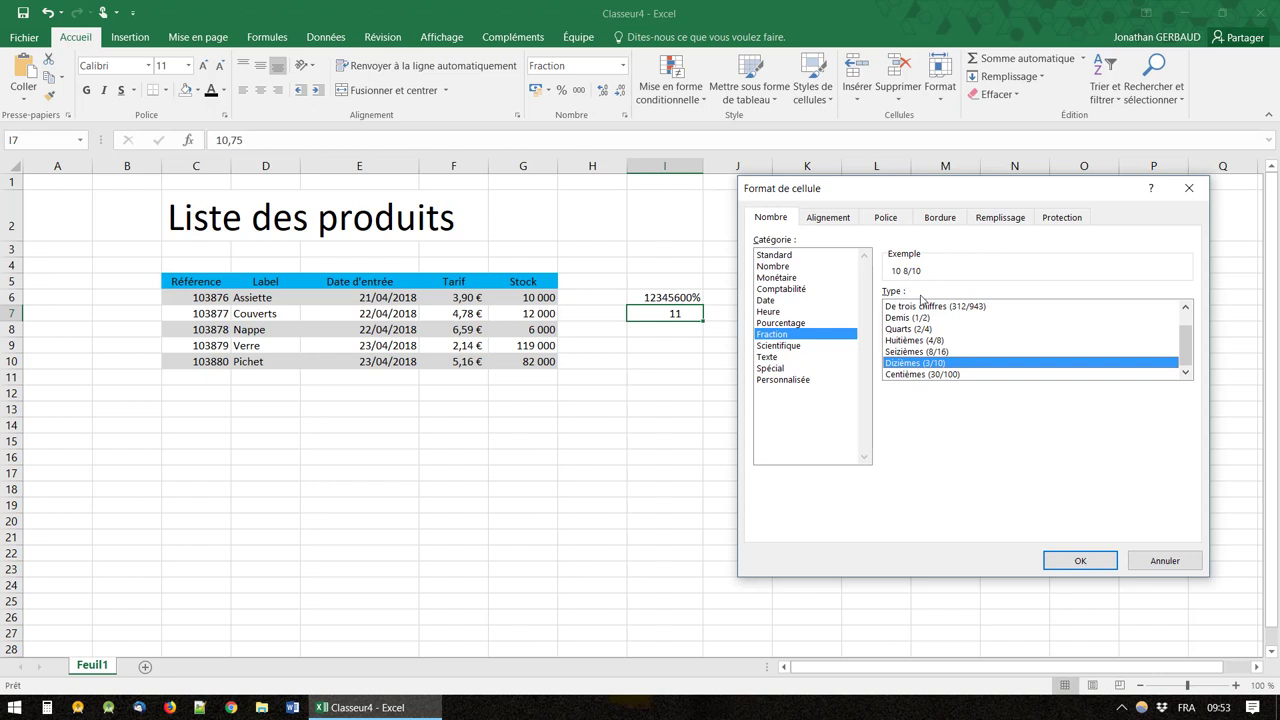
pyautogui.click(937, 375)
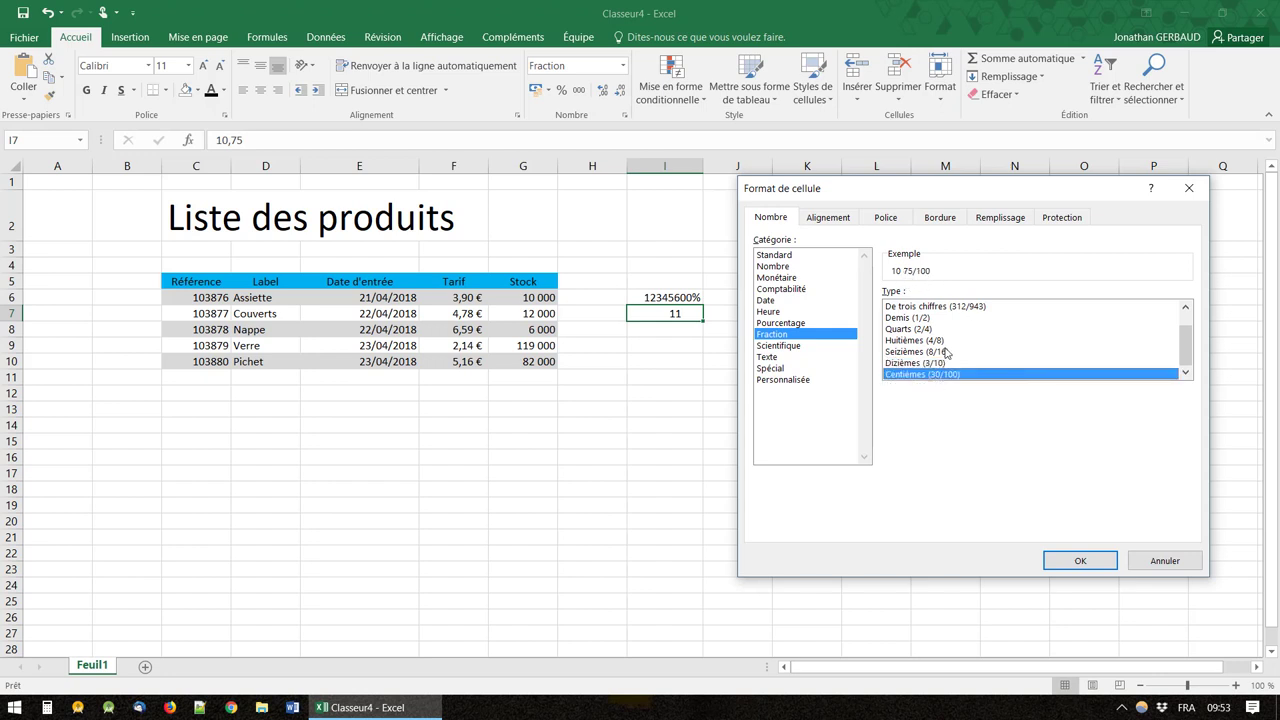
pyautogui.scroll(1, 951, 362)
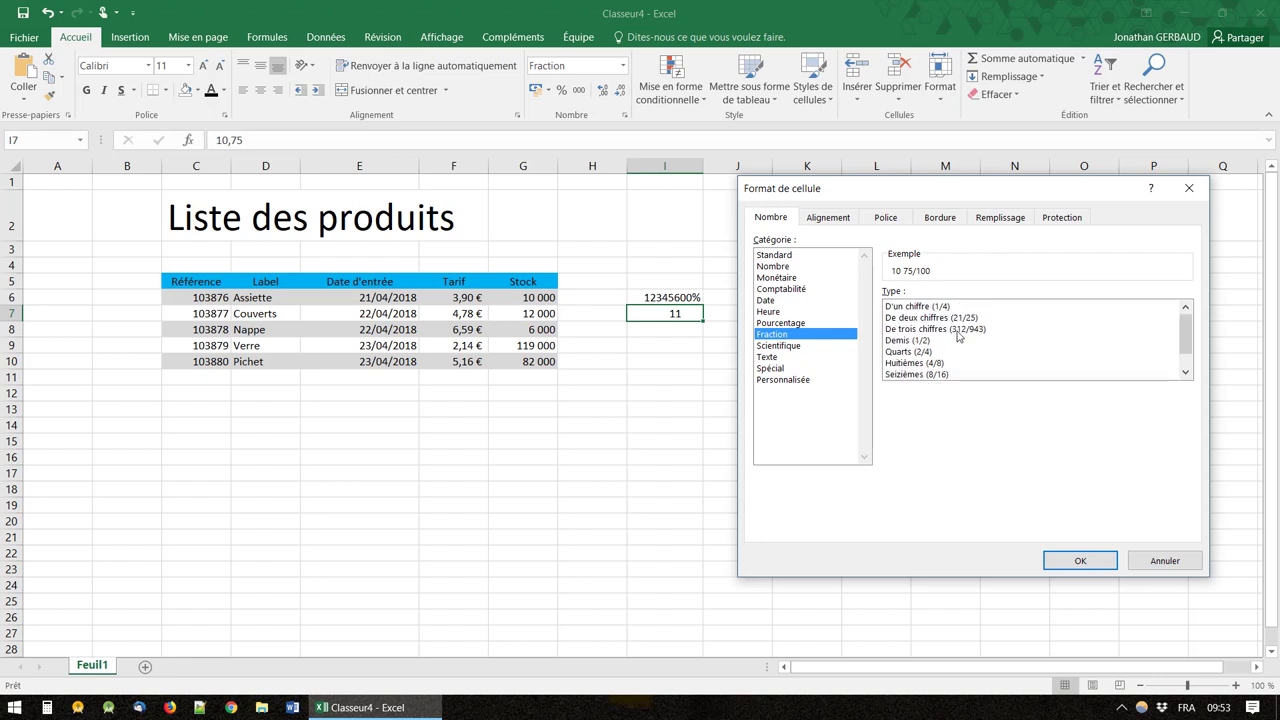
pyautogui.scroll(-1, 953, 358)
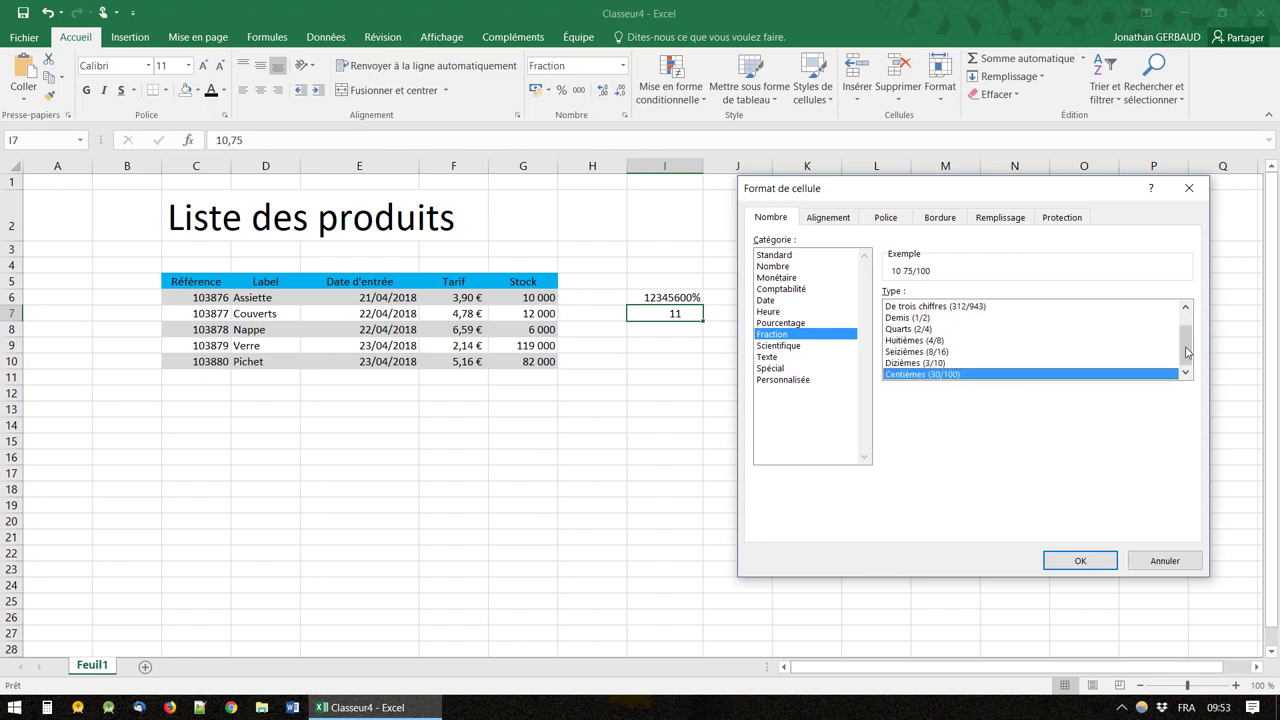
pyautogui.moveTo(1187, 350); pyautogui.dragTo(1187, 338)
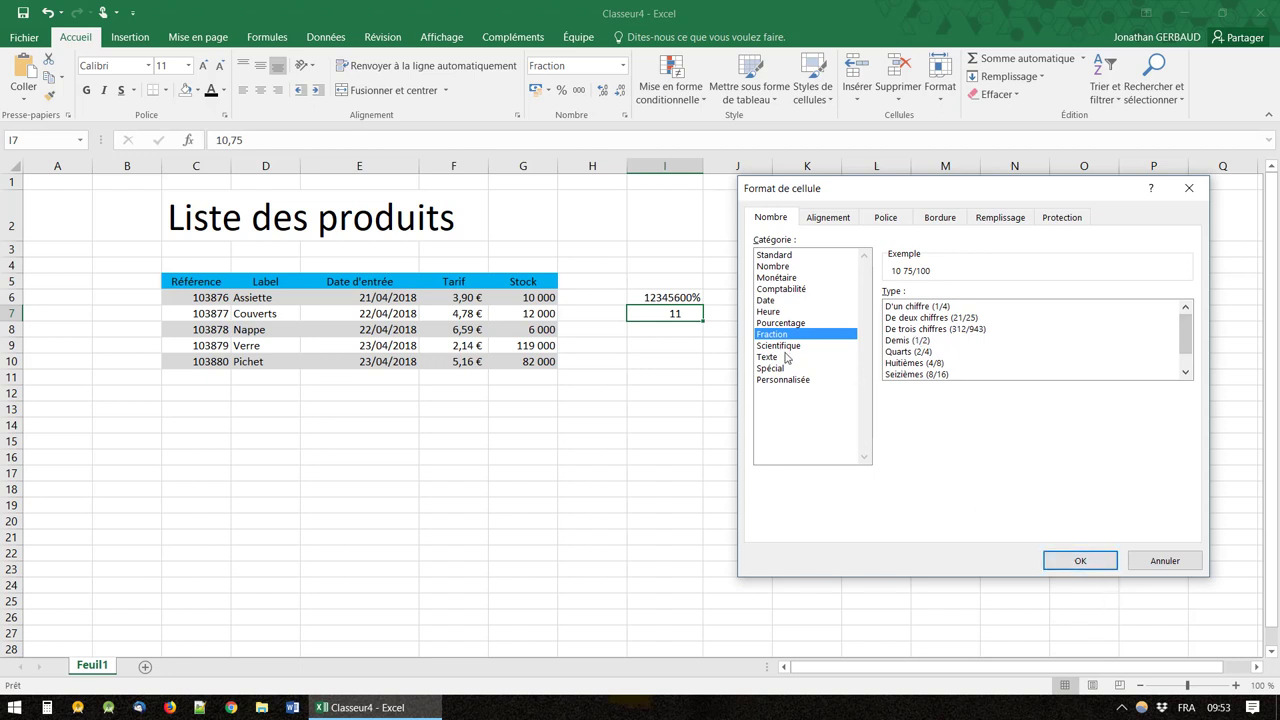
pyautogui.click(780, 346)
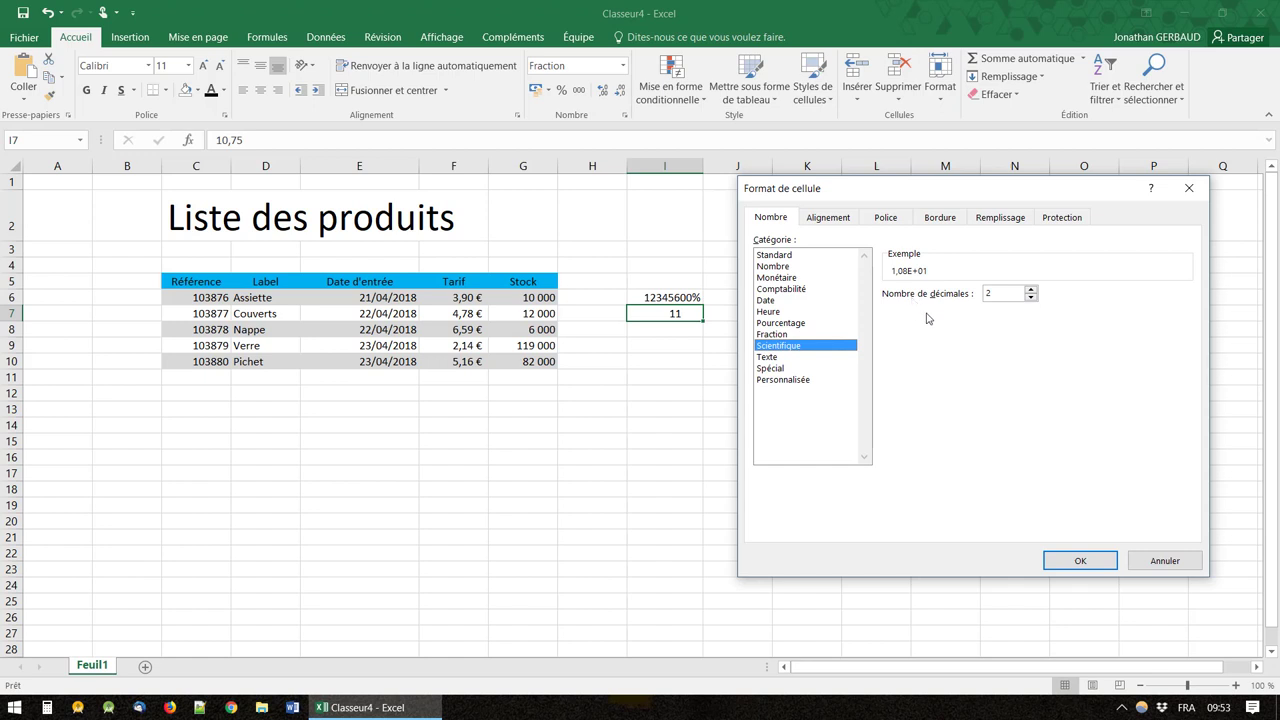
# Try 3, 2 and 1 scientific decimals, settle on 2, then preview I7 as Texte.
pyautogui.click(1031, 289)
pyautogui.click(1031, 297)
pyautogui.click(1031, 289)
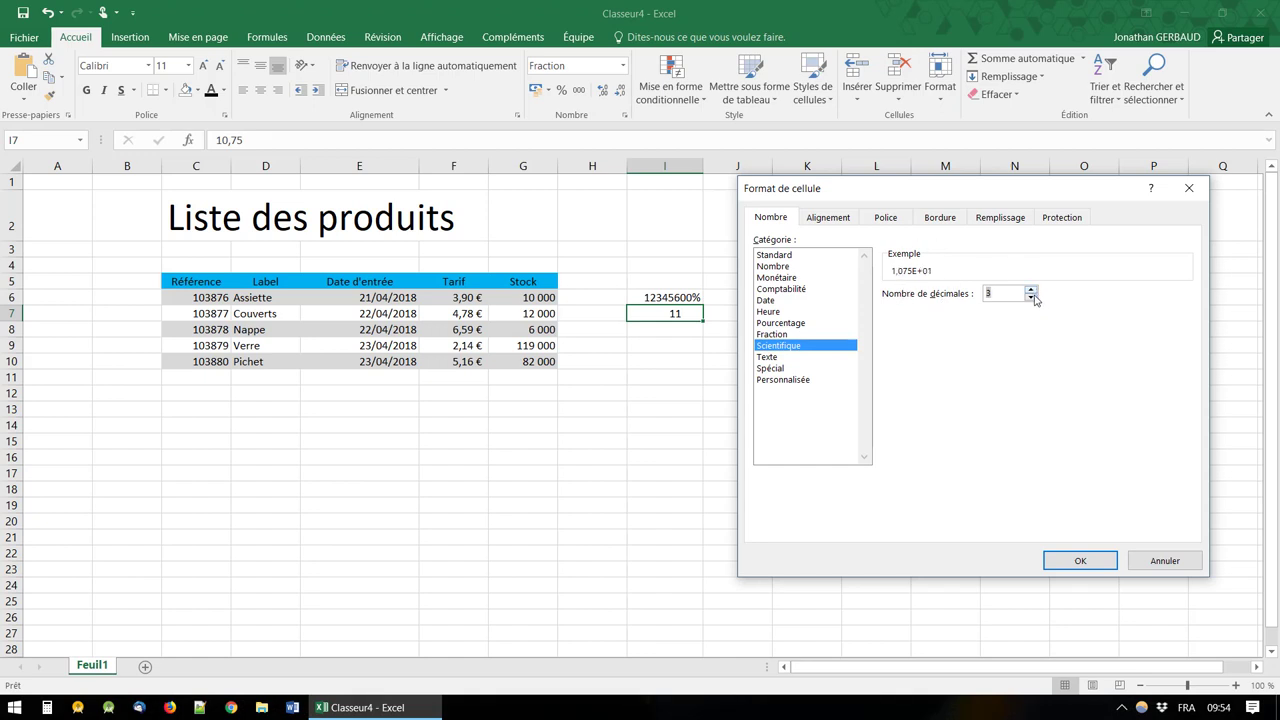
pyautogui.click(1031, 297)
pyautogui.click(1031, 297)
pyautogui.click(1031, 290)
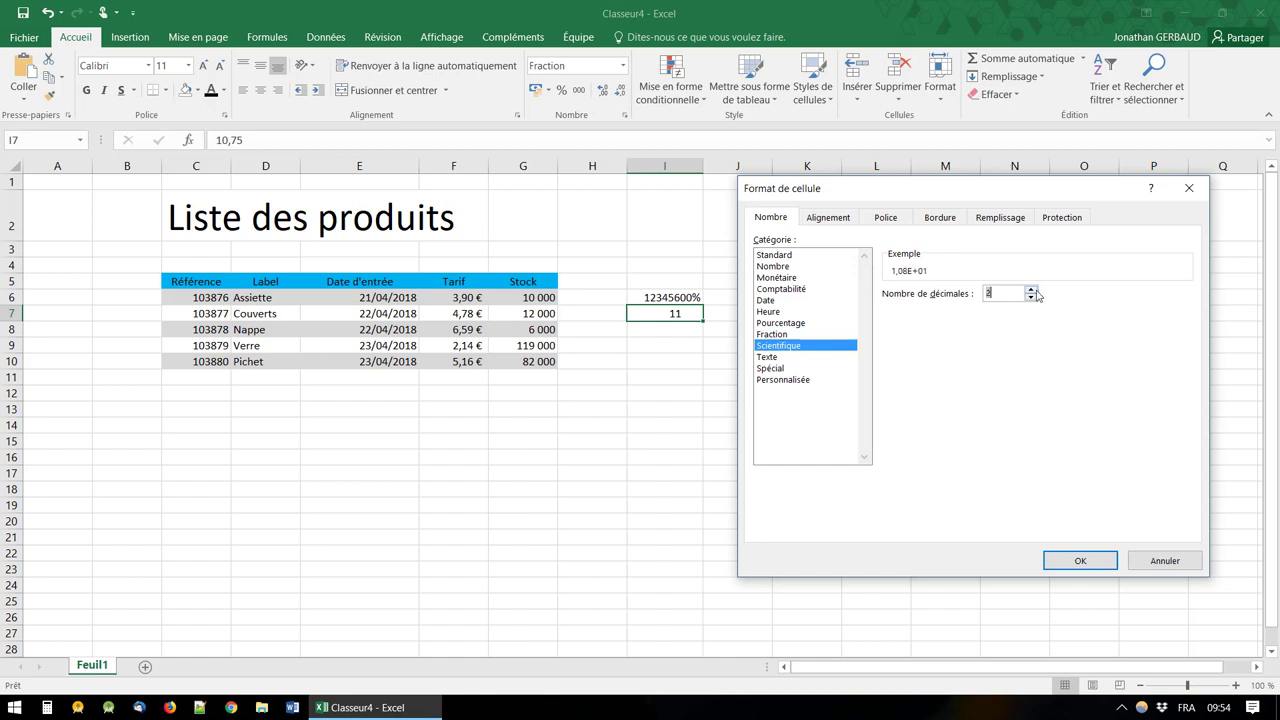
pyautogui.click(769, 359)
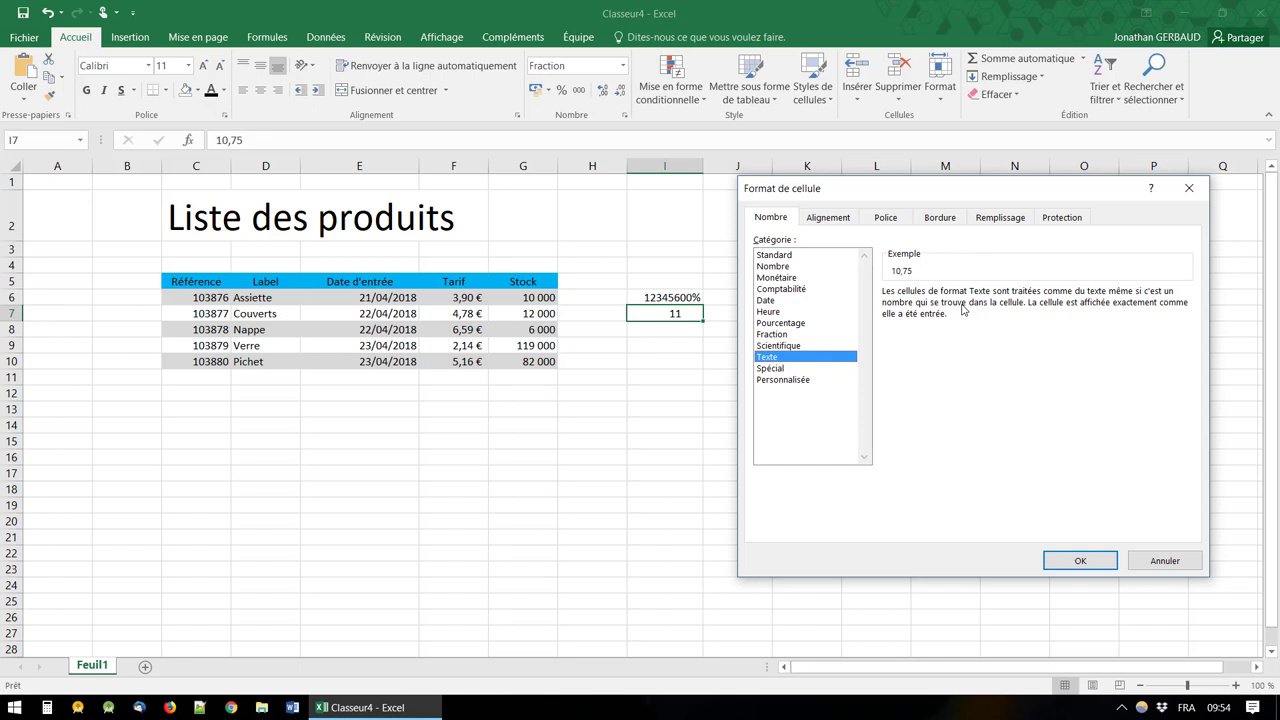
# Preview the social security and phone number Spécial formats, then cancel without applying.
pyautogui.click(779, 369)
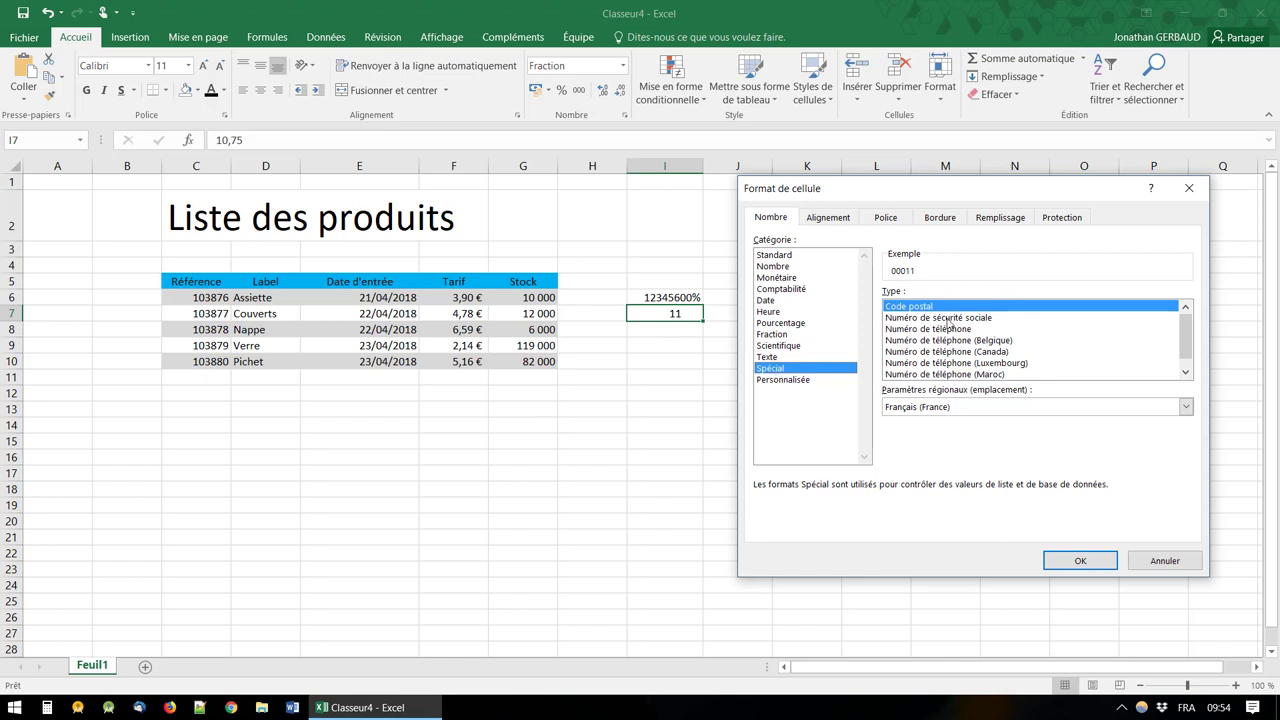
pyautogui.click(947, 320)
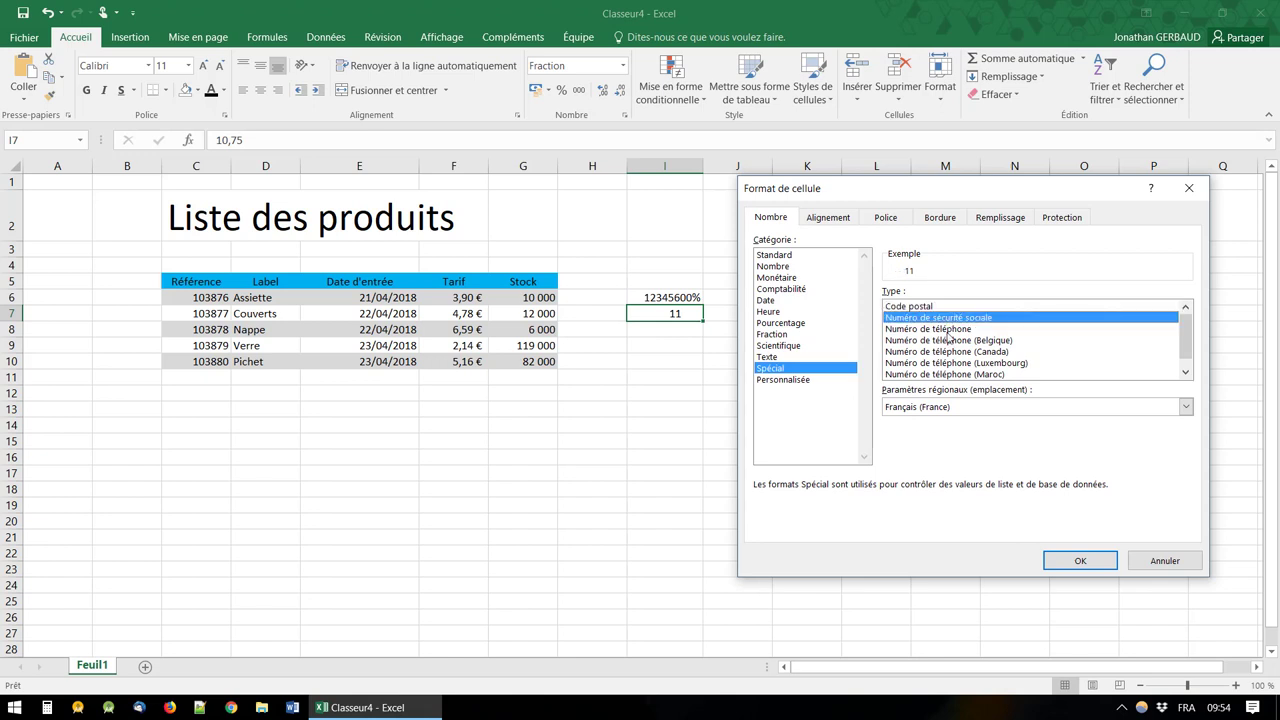
pyautogui.click(948, 330)
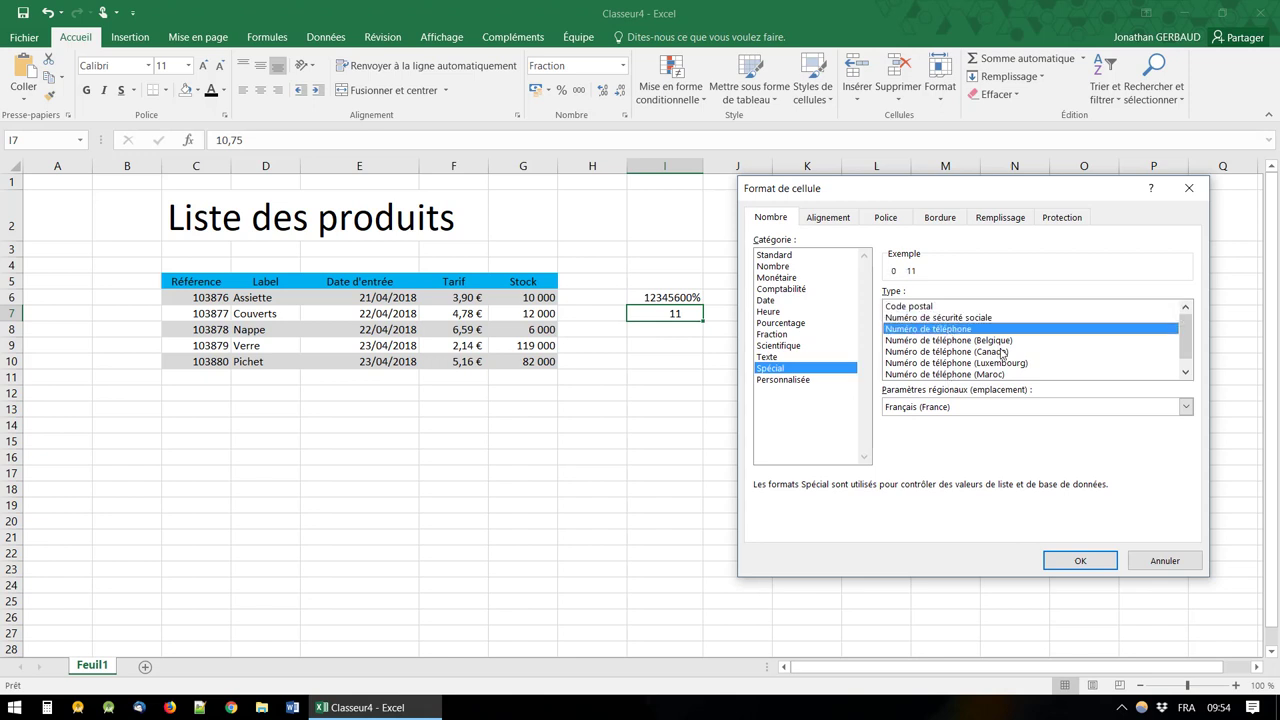
pyautogui.moveTo(1186, 345); pyautogui.dragTo(1186, 340)
pyautogui.click(1158, 561)
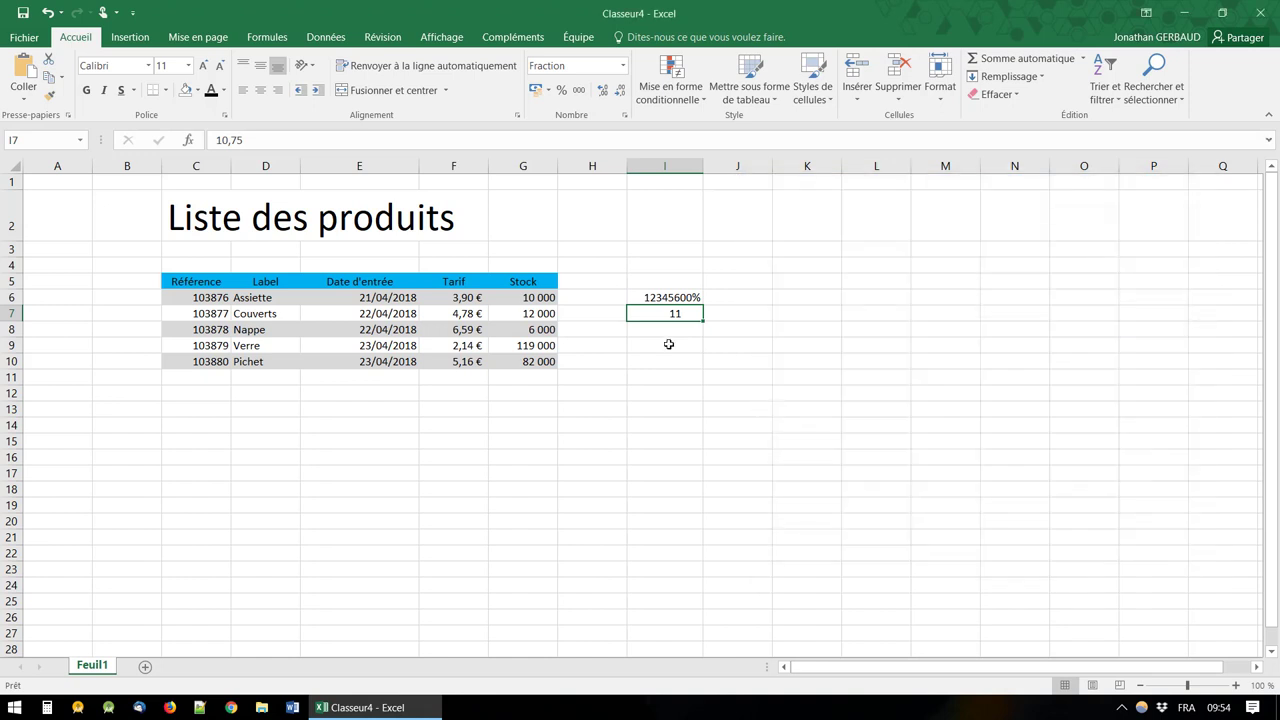
pyautogui.click(822, 296)
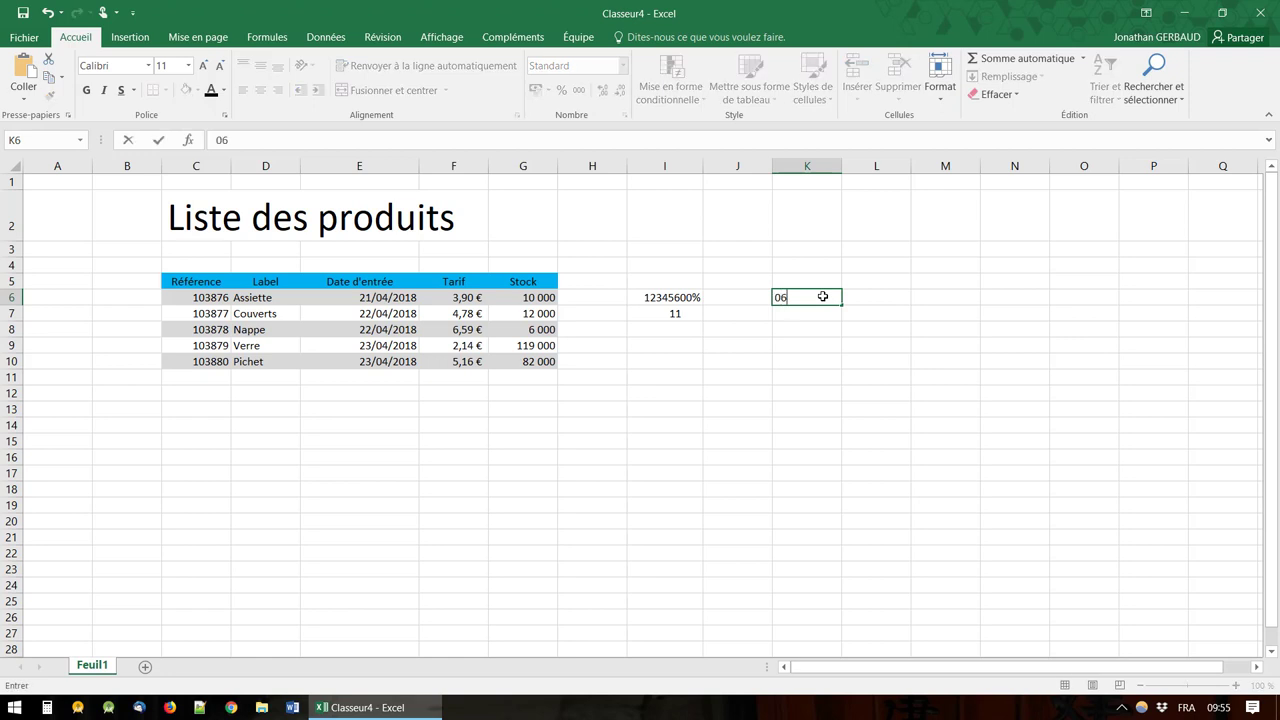
# Enter a phone number starting with 0 in K6, which drops the leading zero.
pyautogui.press('Return')
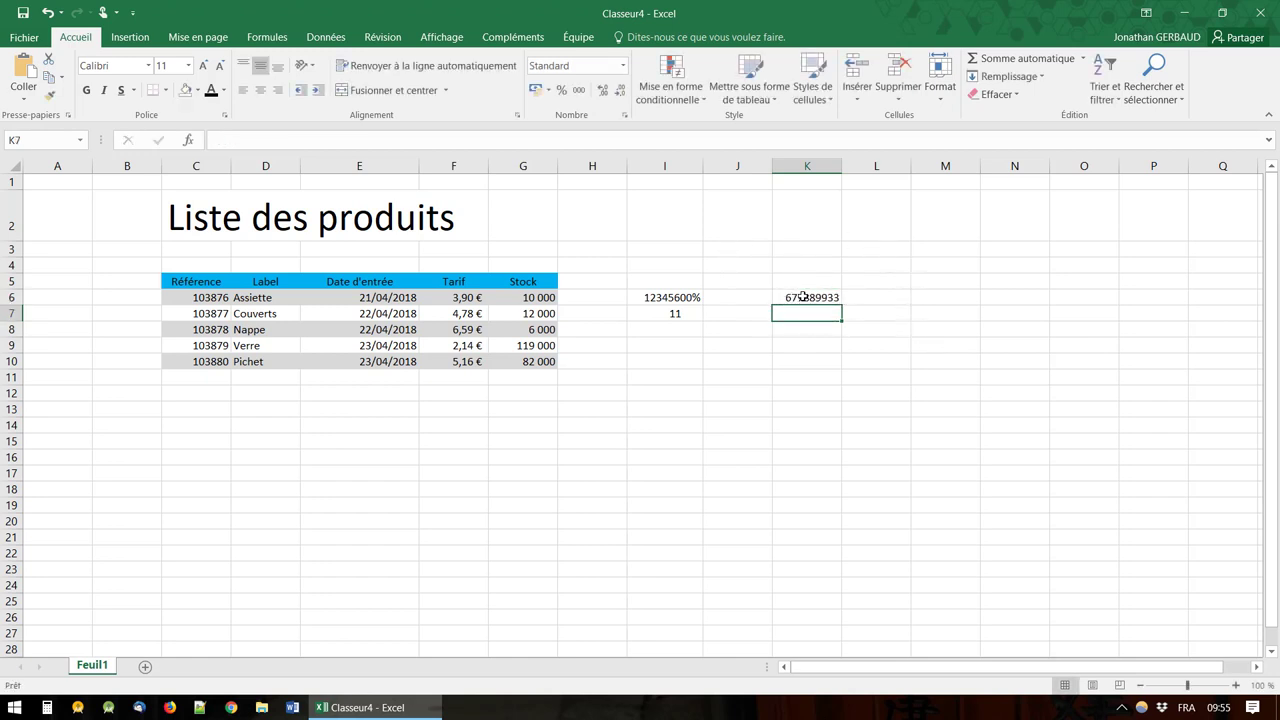
pyautogui.click(803, 297)
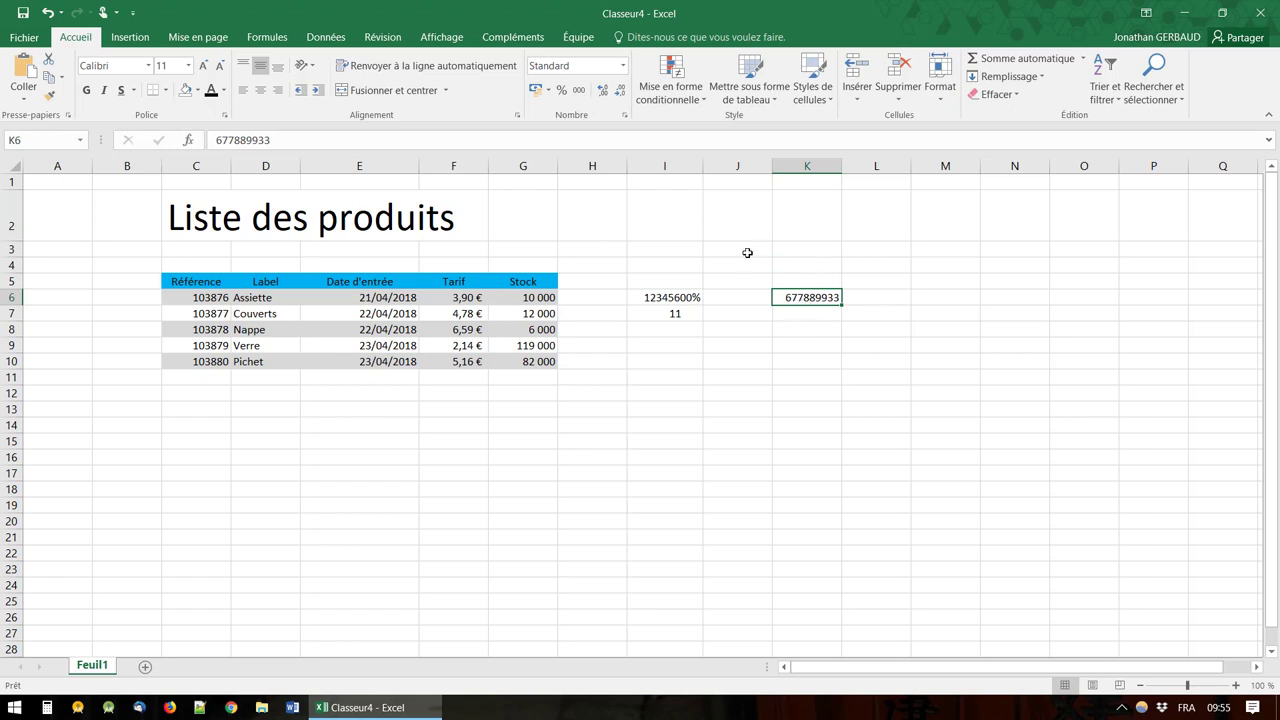
# Apply the Spécial Numéro de téléphone format to K6, restoring the leading 0 with paired digits.
pyautogui.click(624, 116)
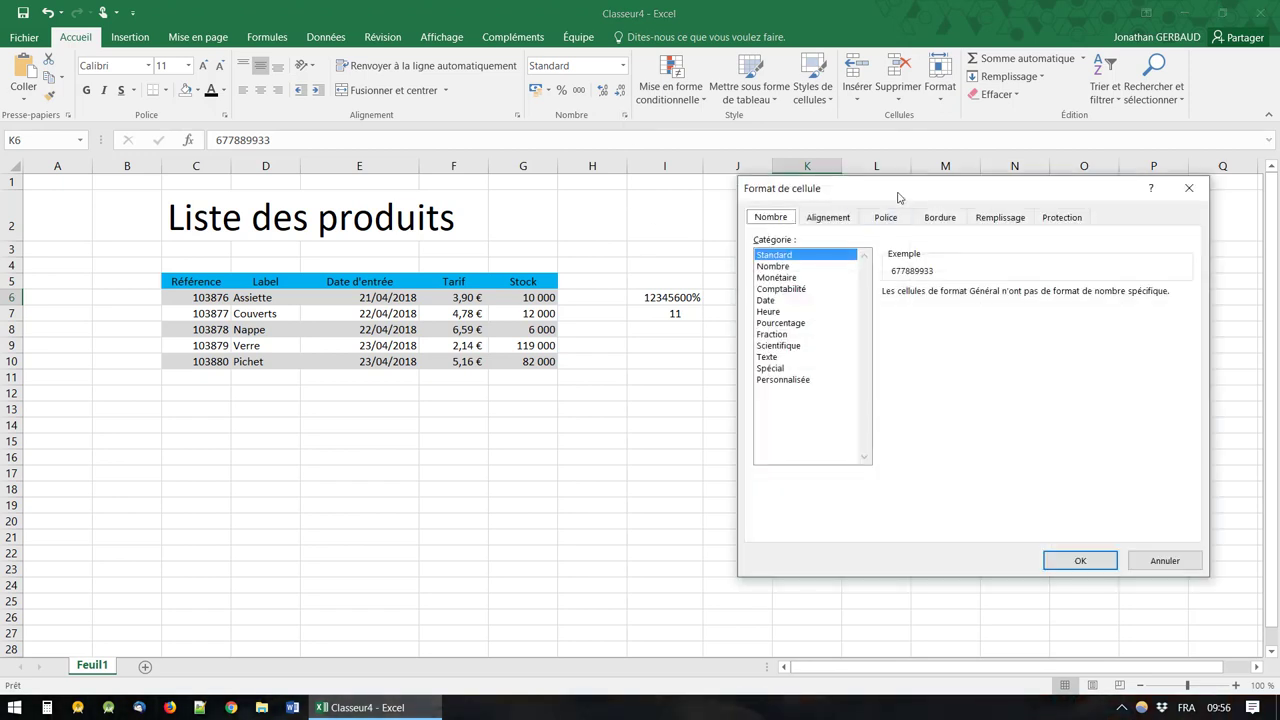
pyautogui.moveTo(897, 182); pyautogui.dragTo(409, 180)
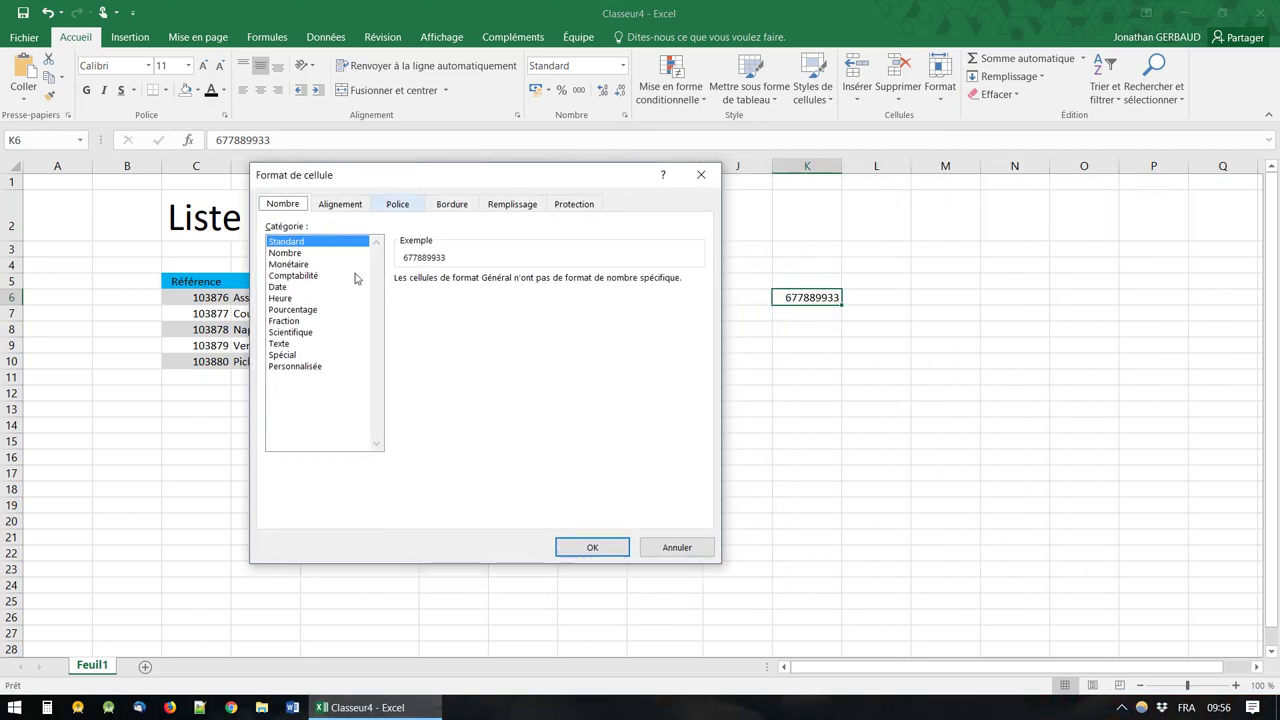
pyautogui.click(284, 358)
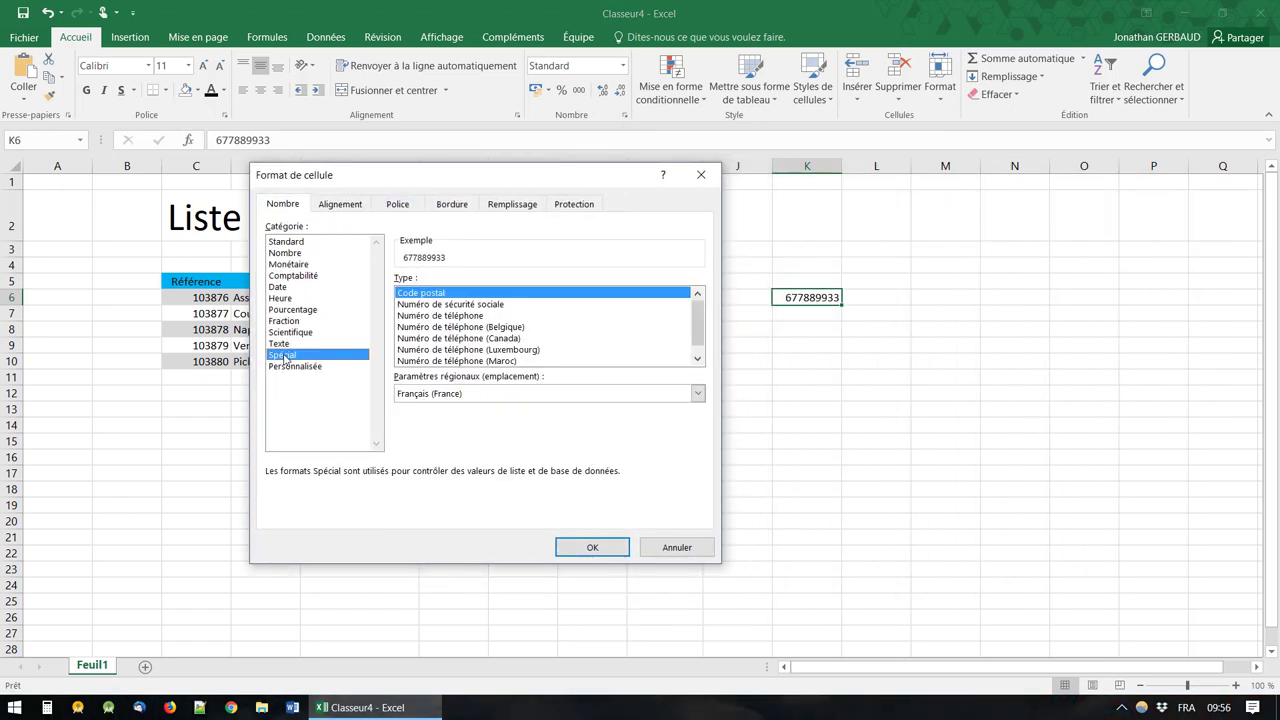
pyautogui.click(478, 316)
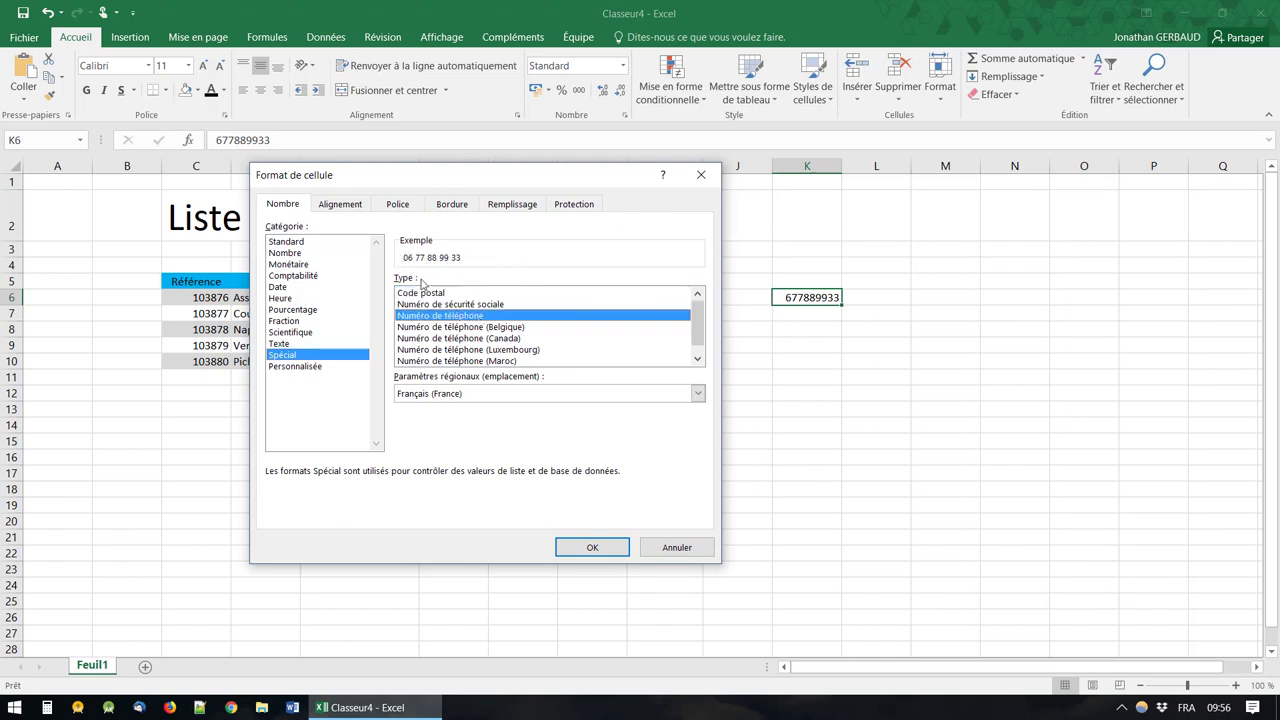
pyautogui.click(590, 547)
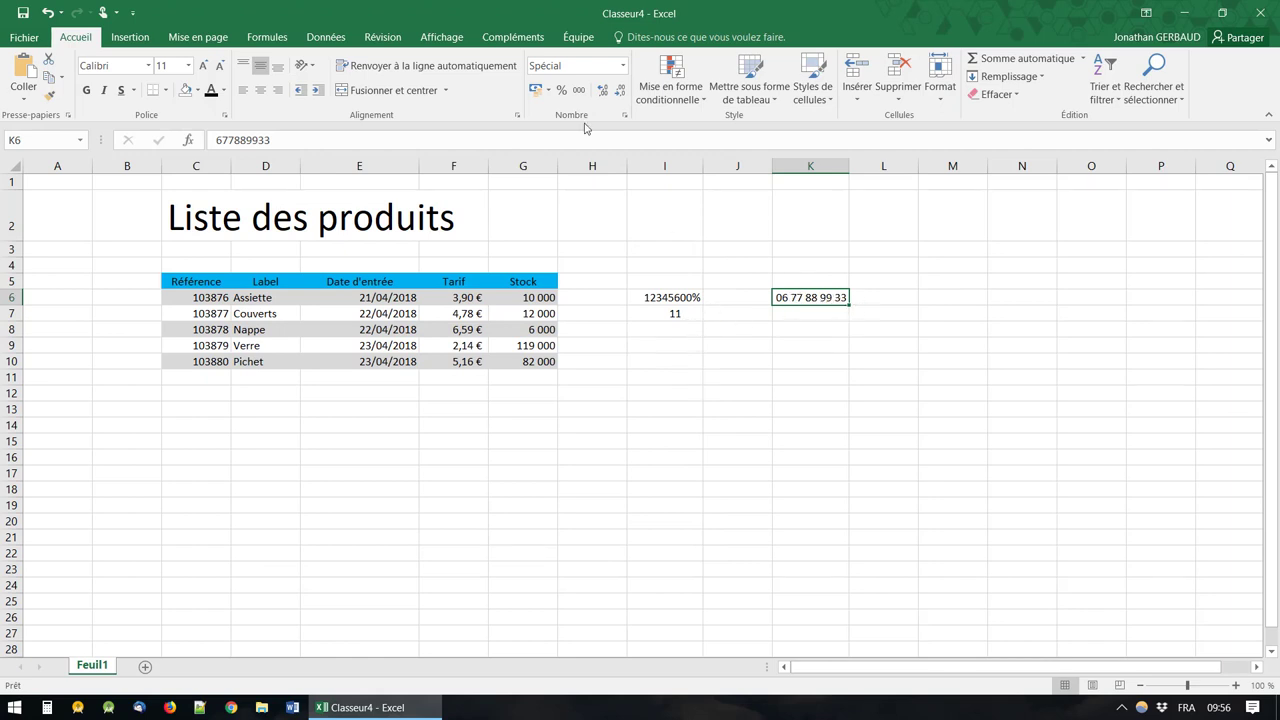
# Apply the custom # ##0\ _€ format to K6 so it reads 677 889 933.
pyautogui.click(622, 117)
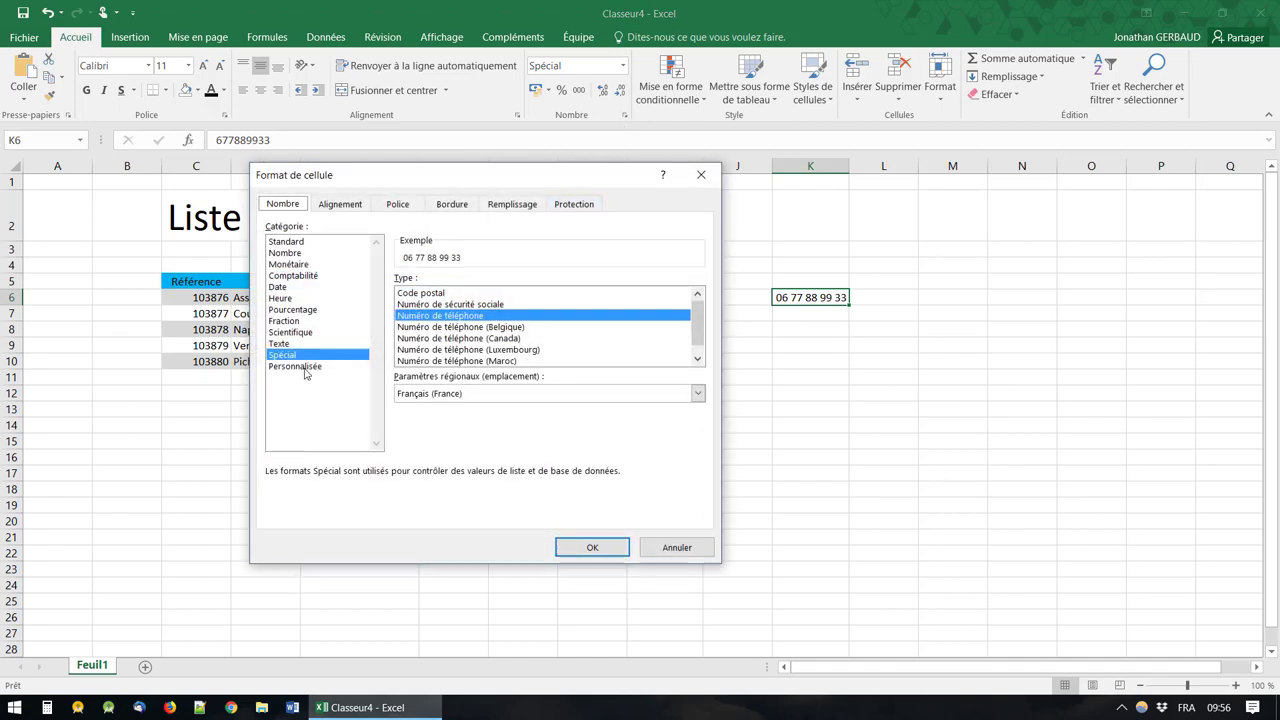
pyautogui.click(303, 367)
pyautogui.moveTo(537, 183); pyautogui.dragTo(346, 153)
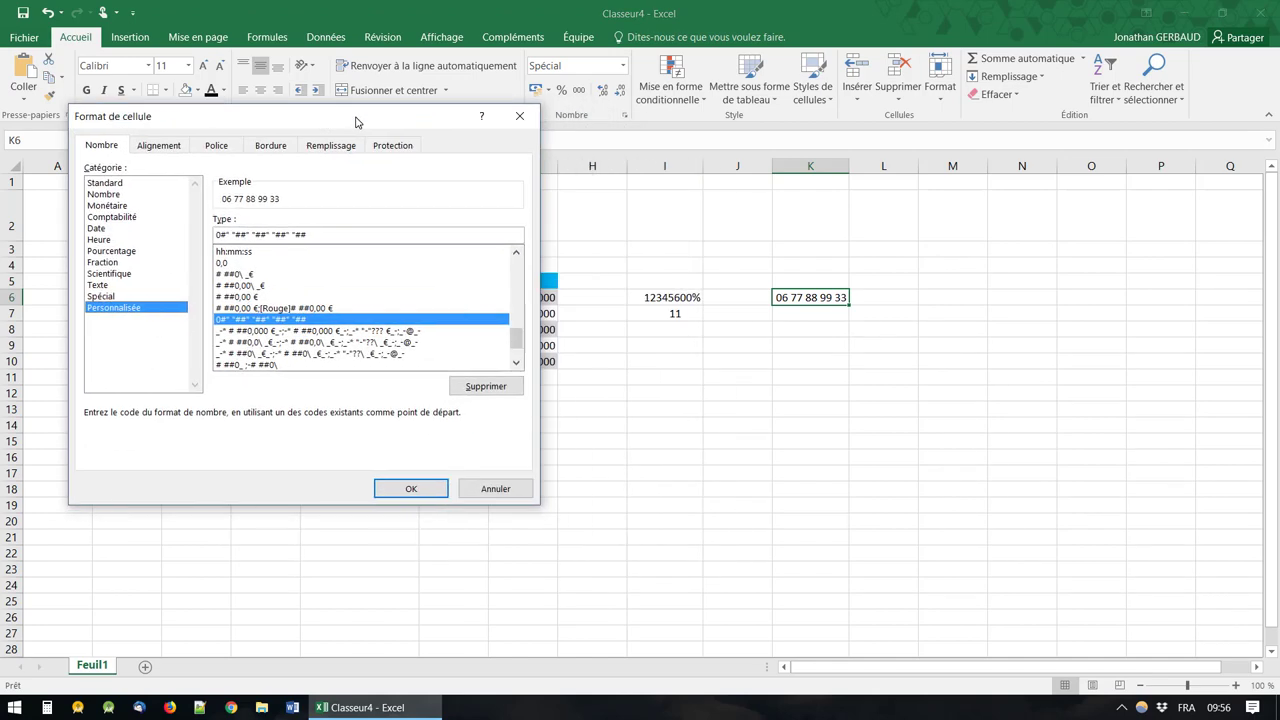
pyautogui.click(265, 306)
pyautogui.scroll(1, 265, 306)
pyautogui.scroll(1, 270, 300)
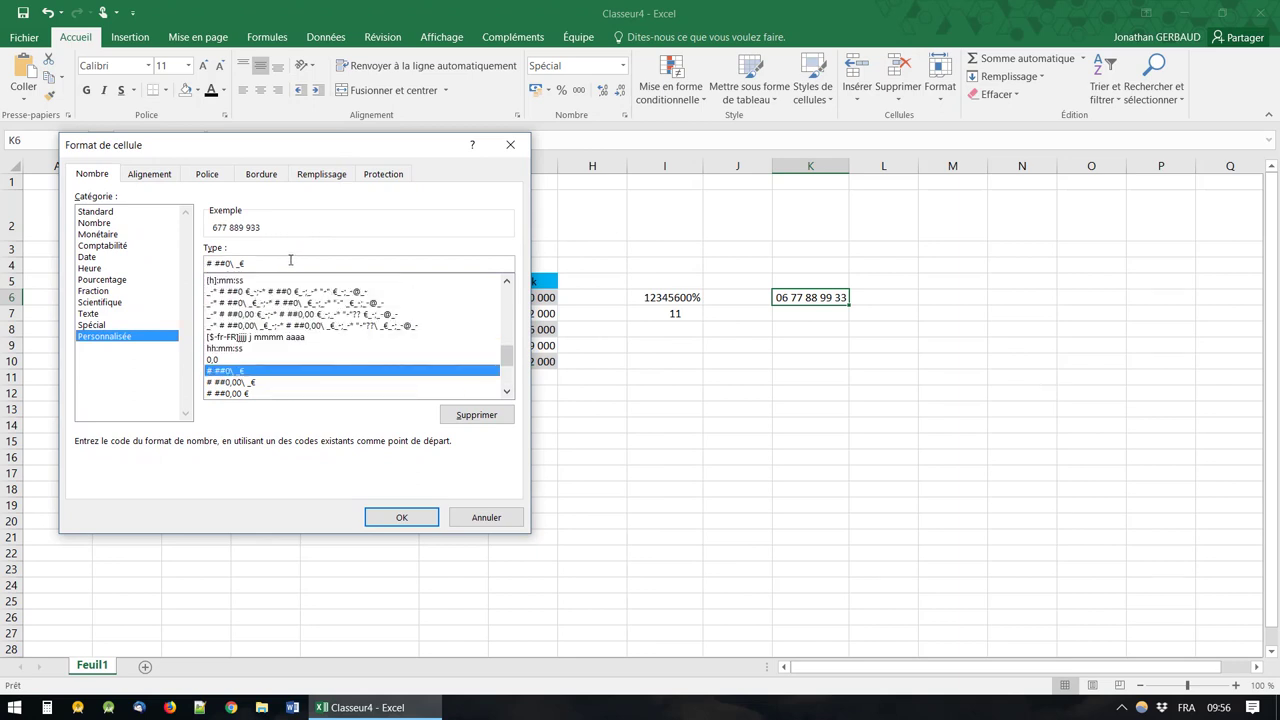
pyautogui.scroll(4, 287, 306)
pyautogui.scroll(4, 287, 306)
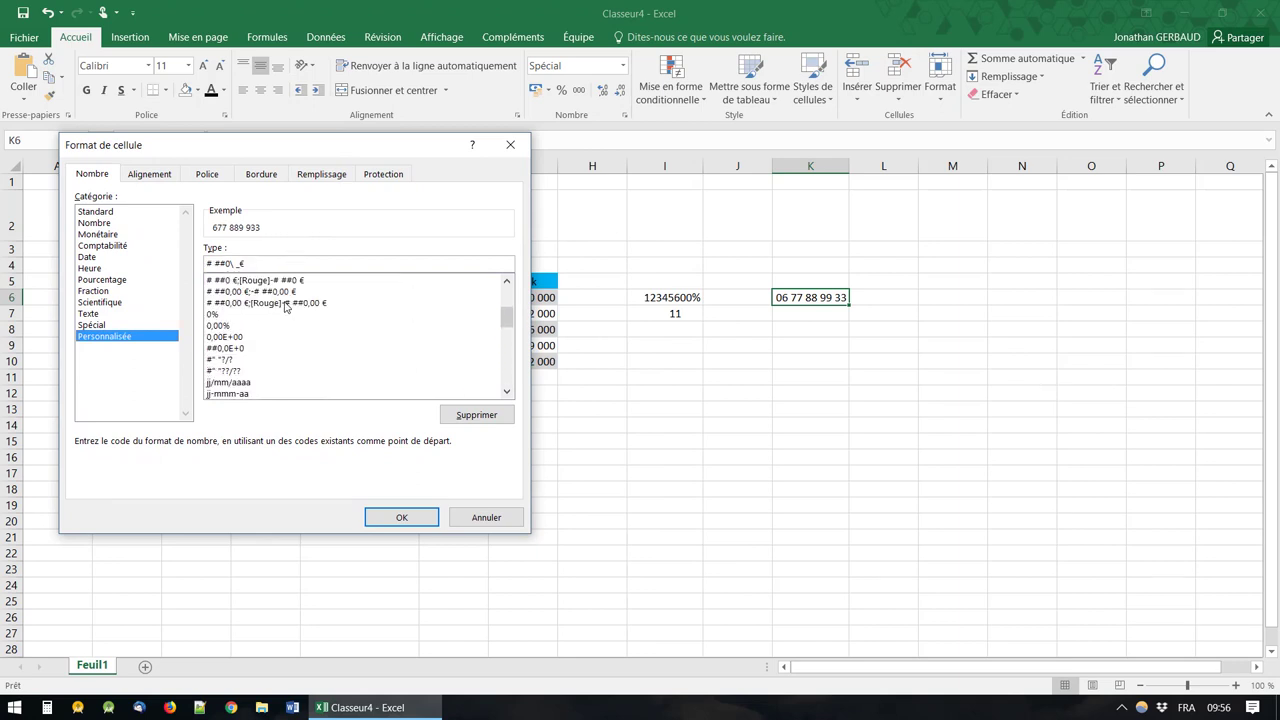
pyautogui.scroll(4, 287, 306)
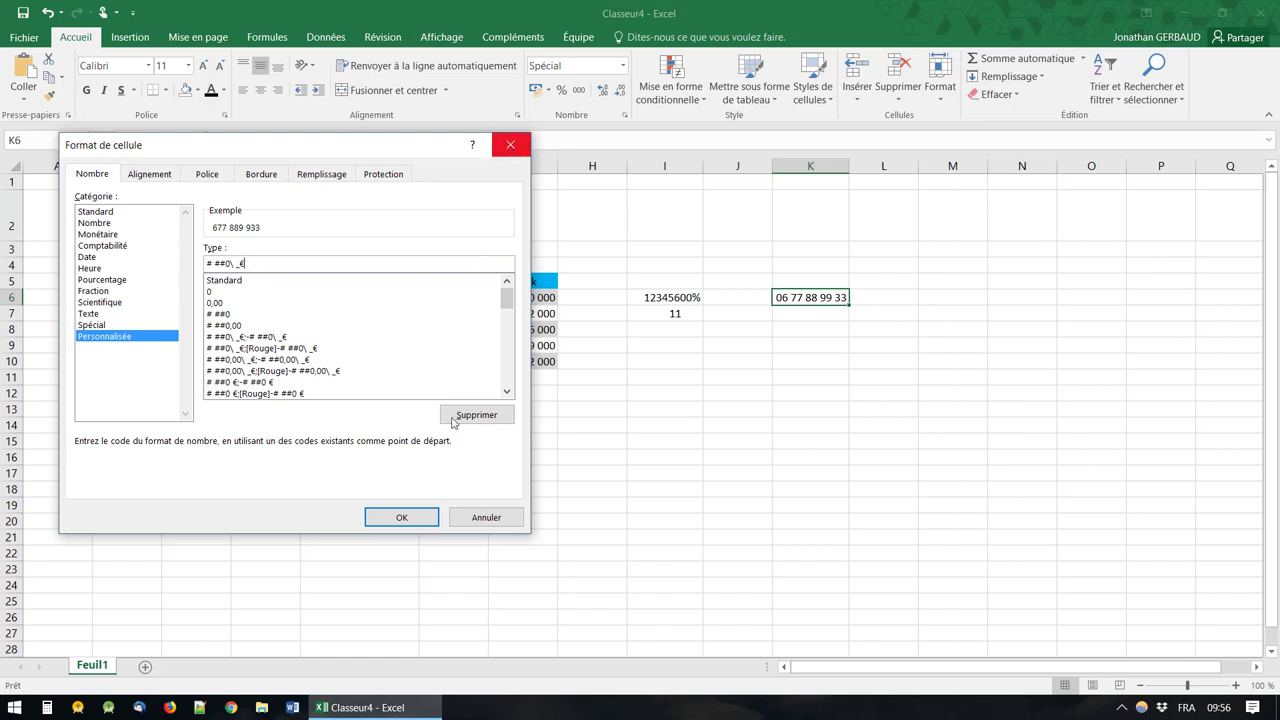
pyautogui.click(401, 517)
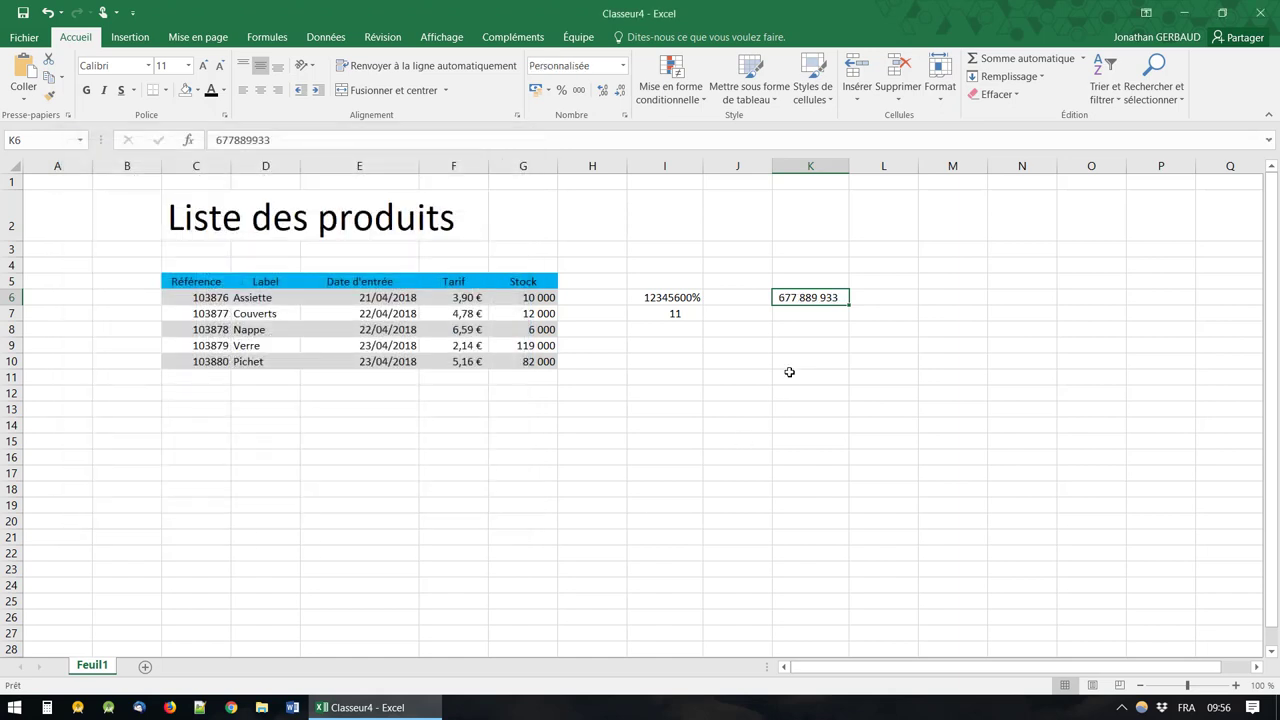
# Enter the new column header 'Délai' in cell H5.
pyautogui.click(680, 392)
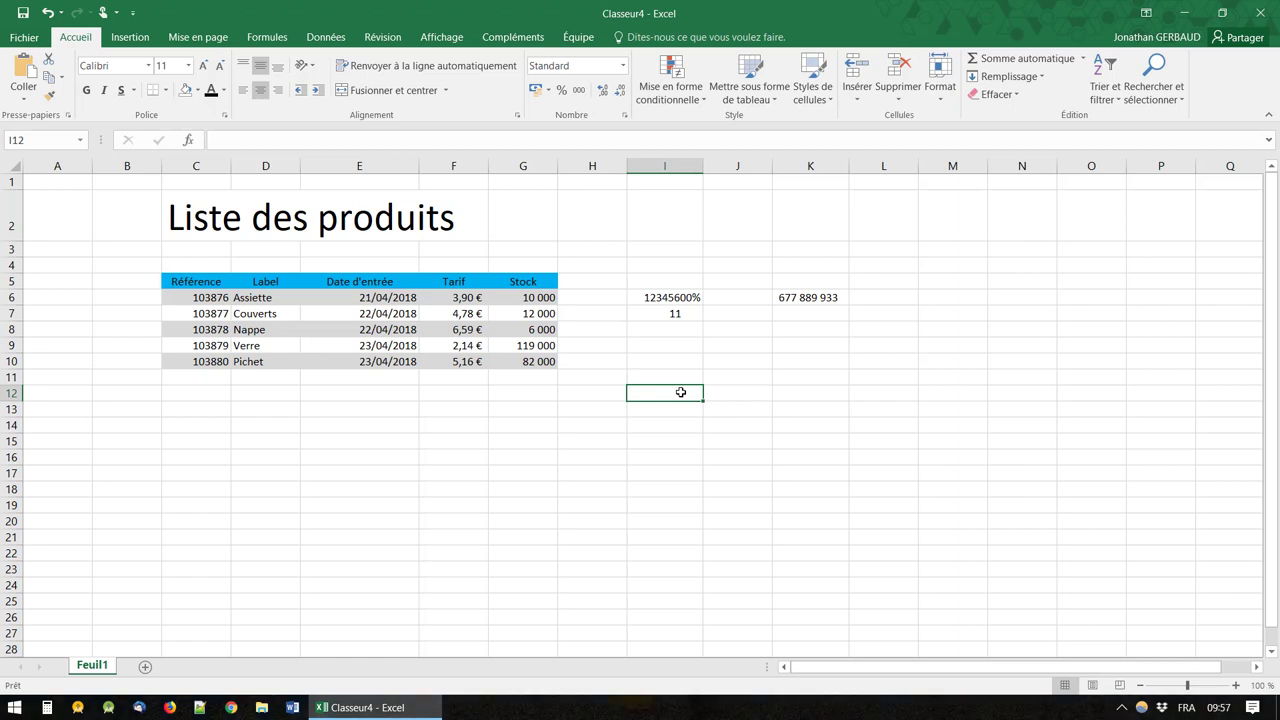
pyautogui.click(584, 287)
pyautogui.write('Délai')
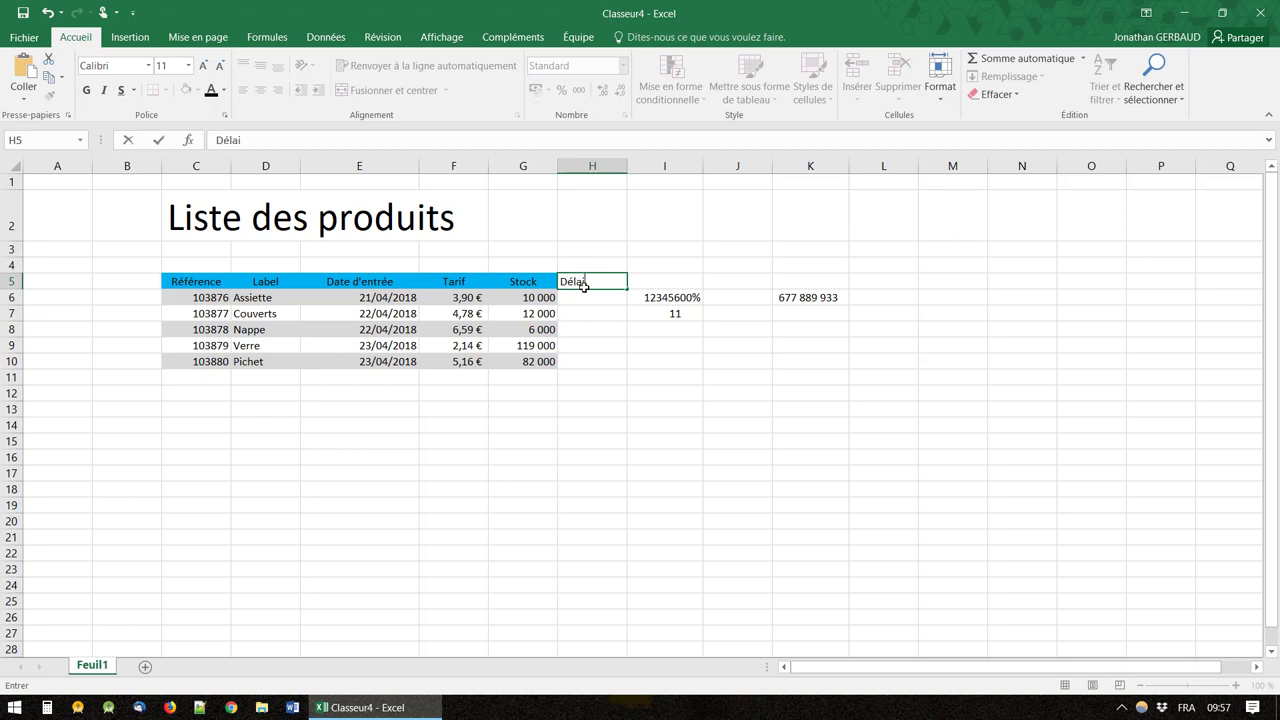
pyautogui.press('Return')
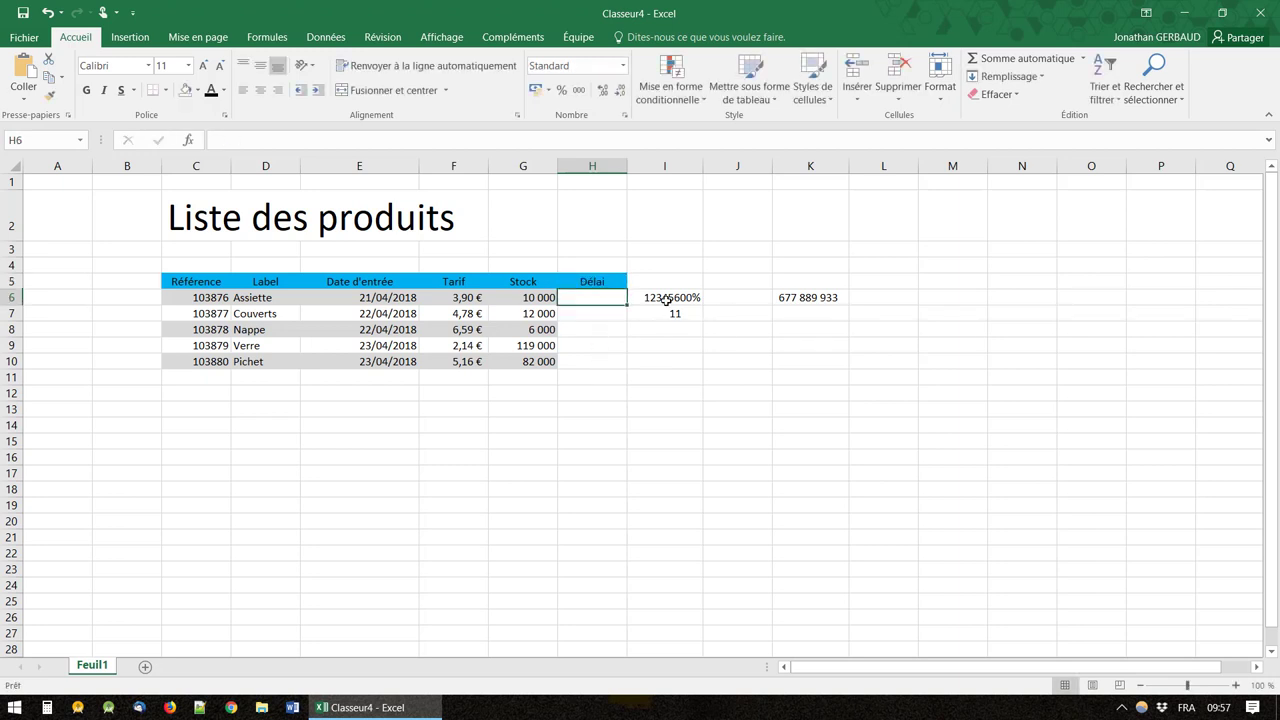
# Clear the test values in I6:K7.
pyautogui.moveTo(677, 297); pyautogui.dragTo(827, 323)
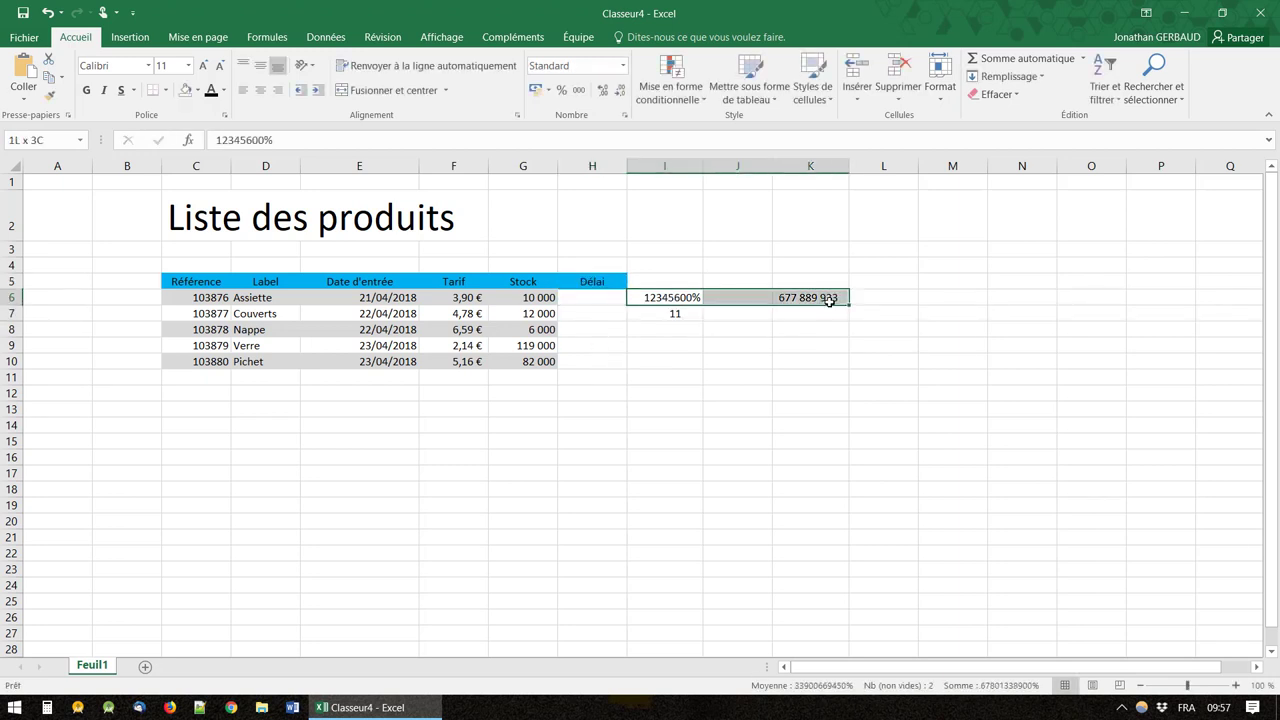
pyautogui.press('Delete')
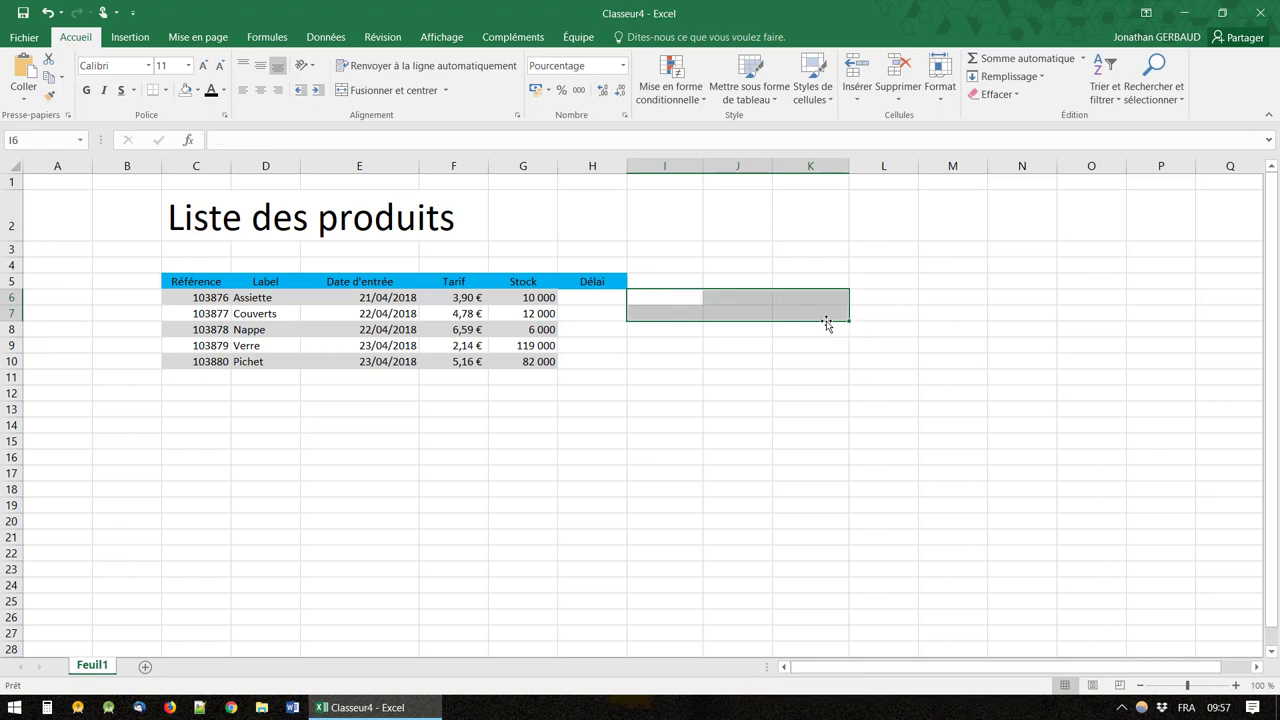
pyautogui.click(768, 390)
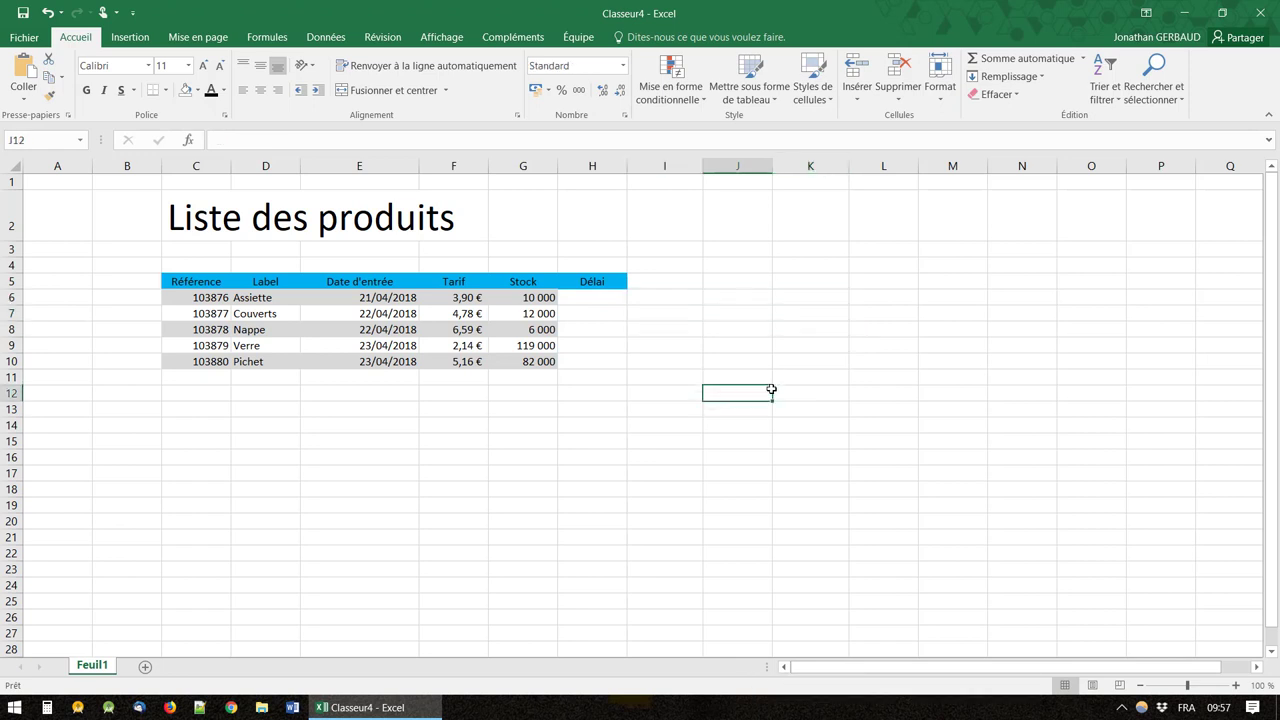
# Enter 12-20 in H6 and inspect the stored value, converted to the date déc-20.
pyautogui.click(591, 300)
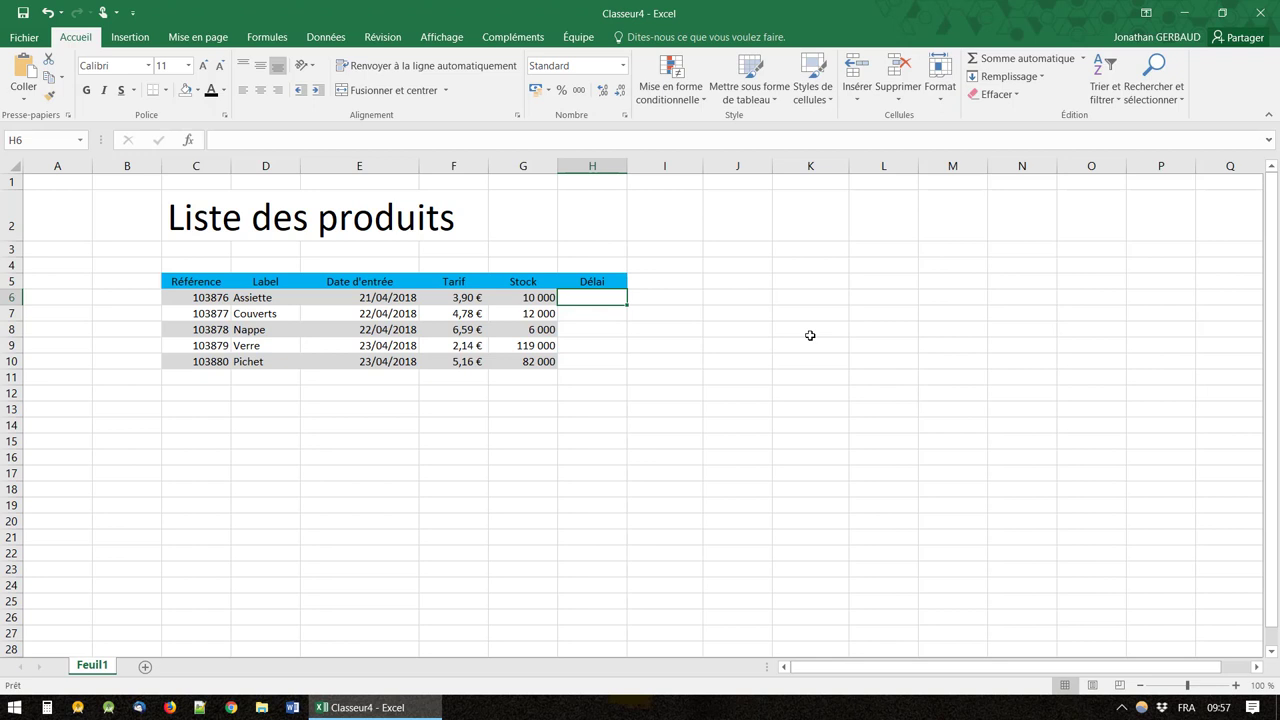
pyautogui.write('12-20')
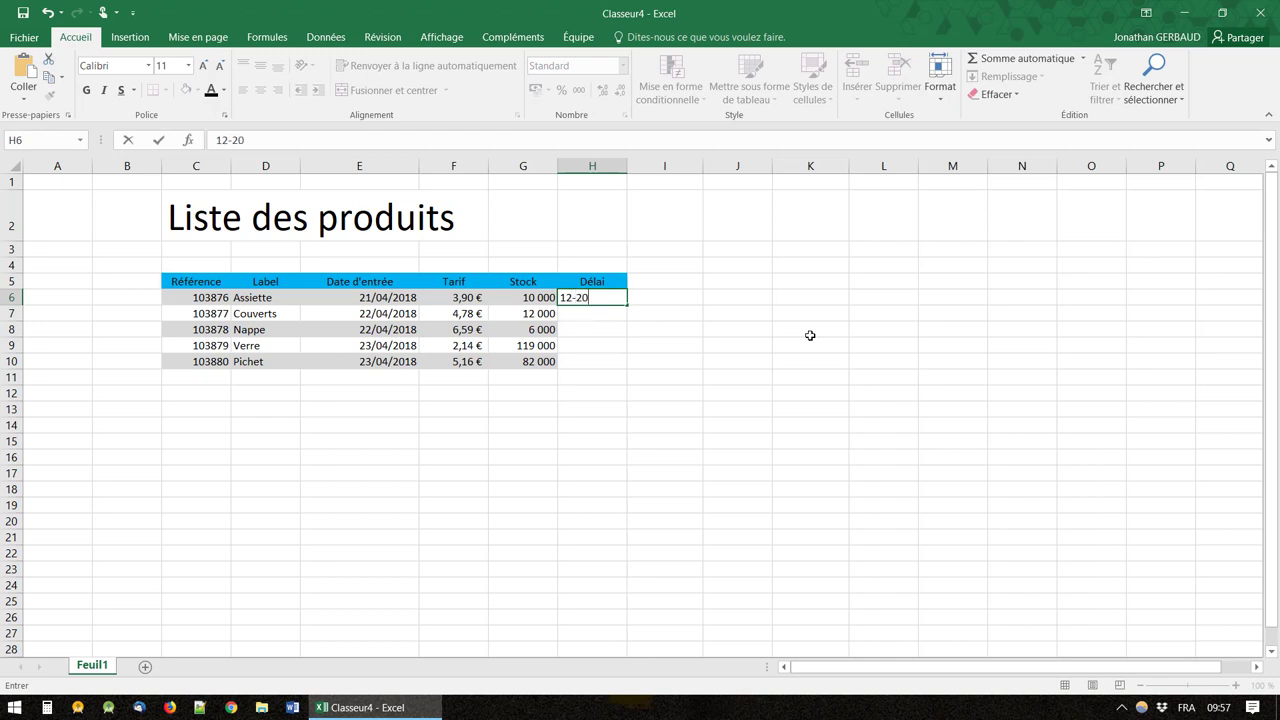
pyautogui.press('Return')
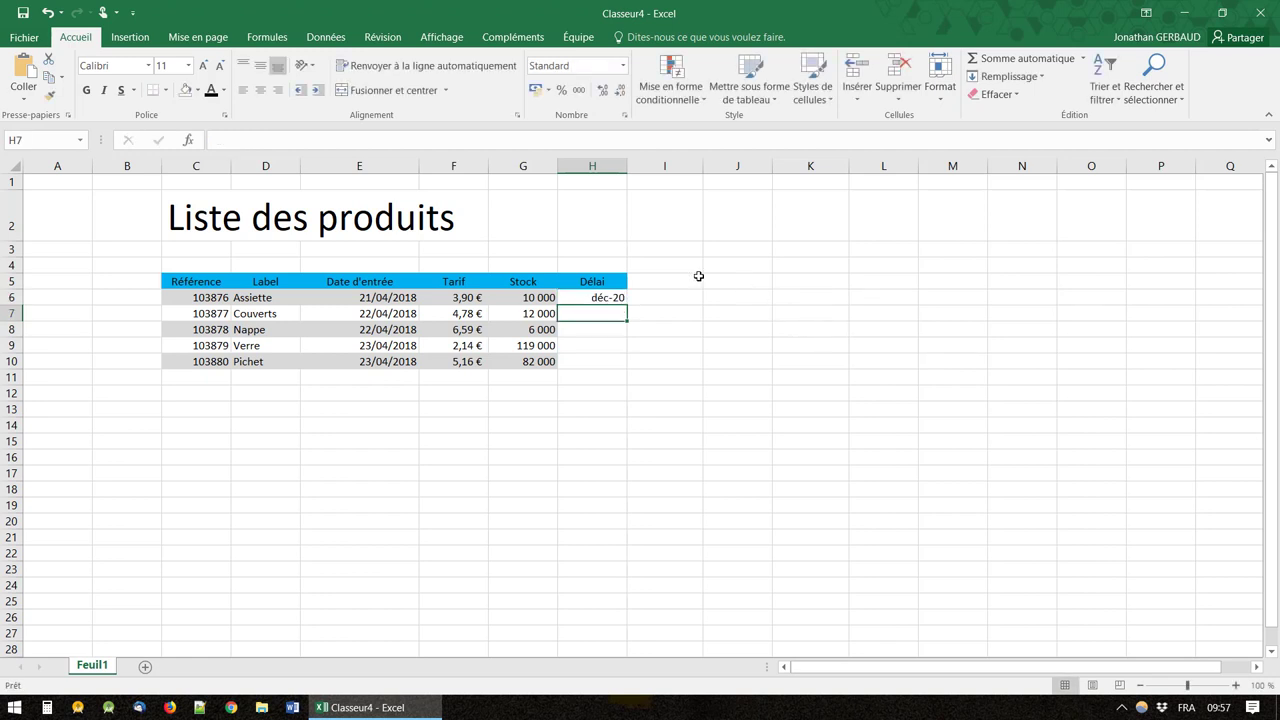
pyautogui.click(606, 298)
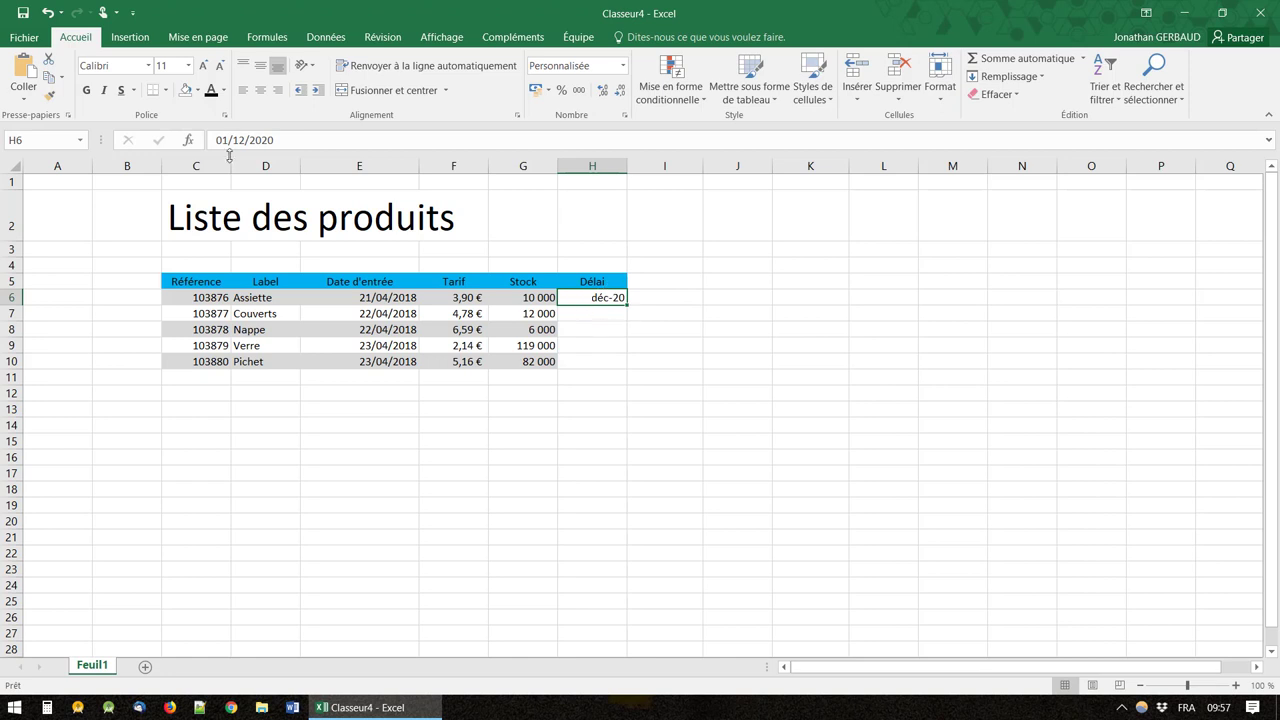
pyautogui.click(288, 140)
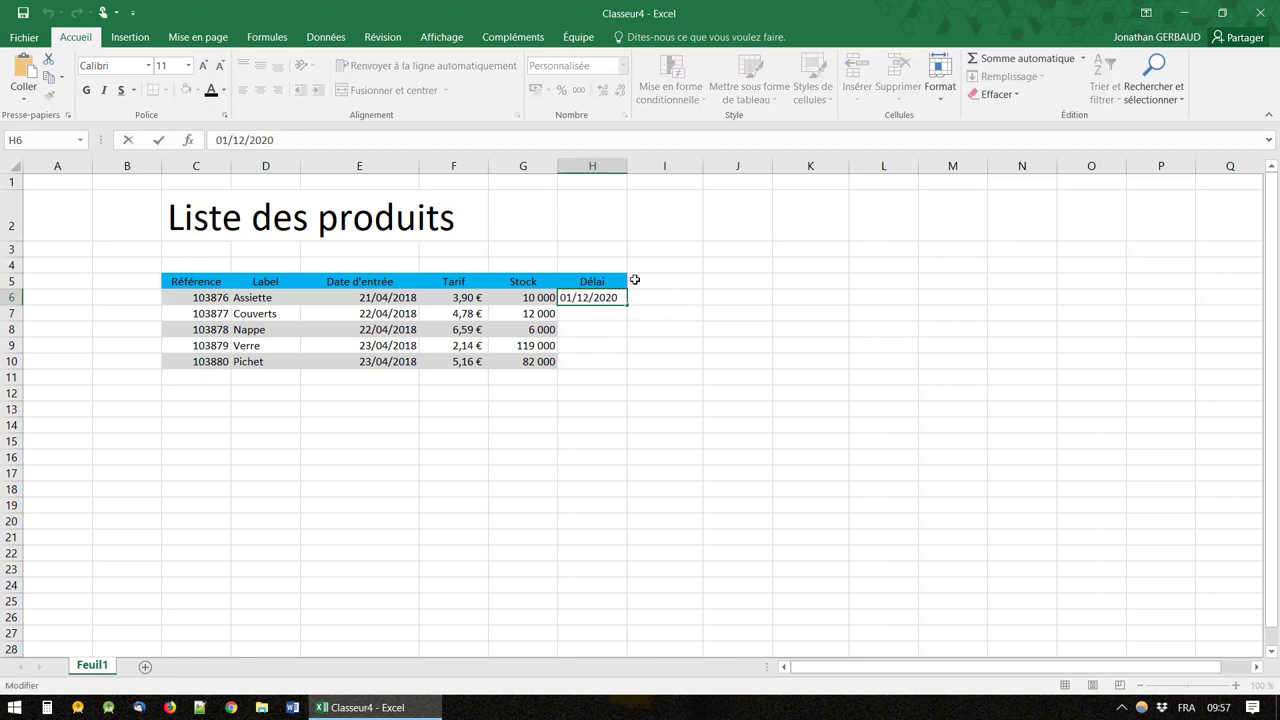
pyautogui.click(660, 342)
pyautogui.click(600, 300)
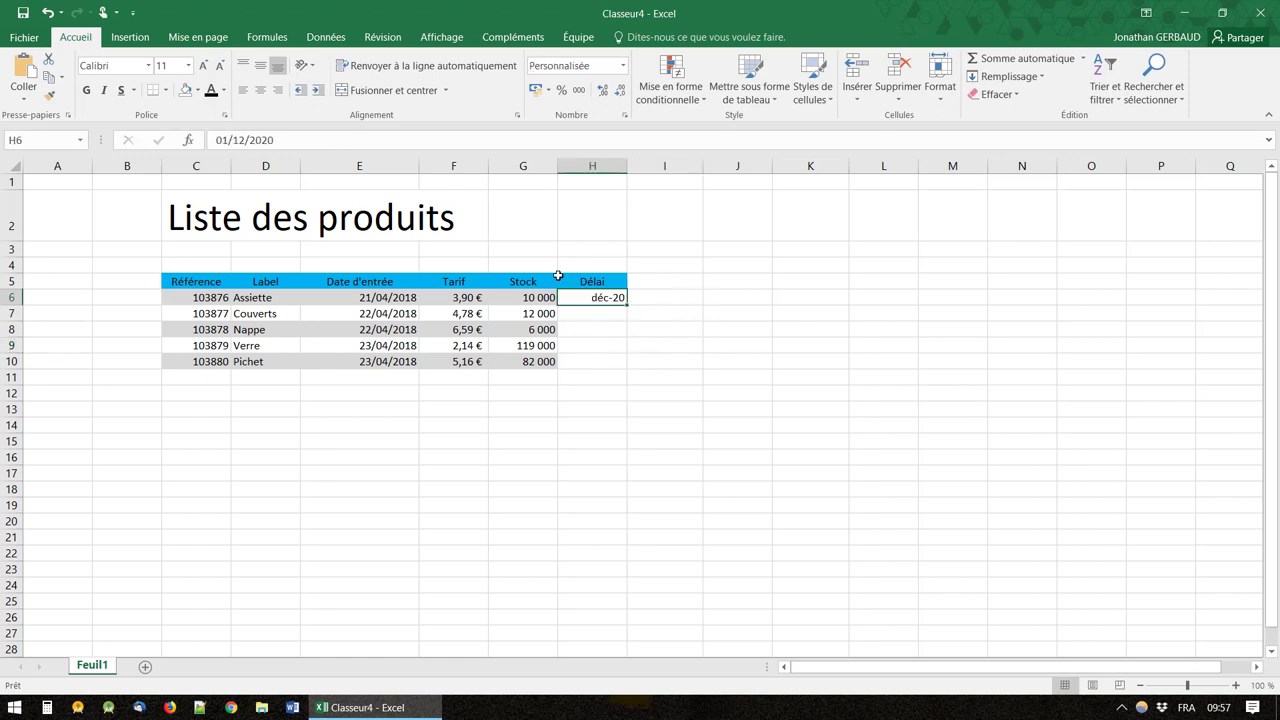
# Reset H6 to Standard, then format it as Texte and retype 12-20.
pyautogui.click(622, 66)
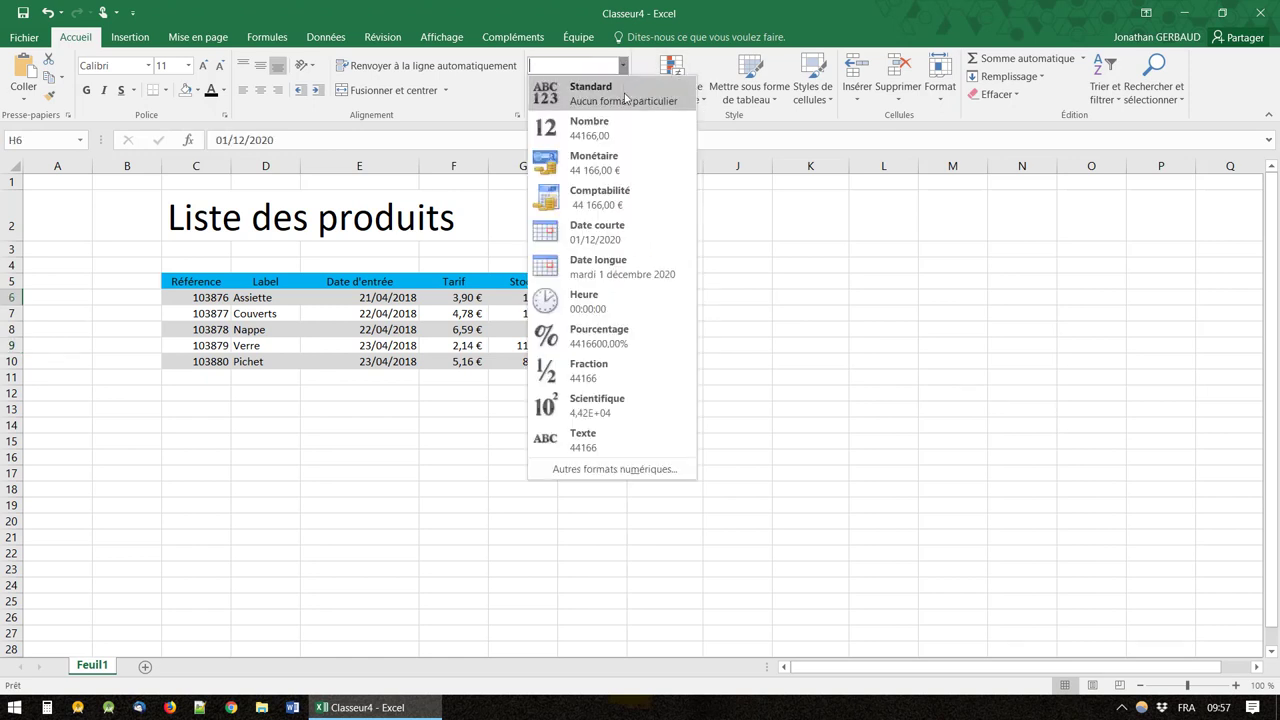
pyautogui.click(625, 97)
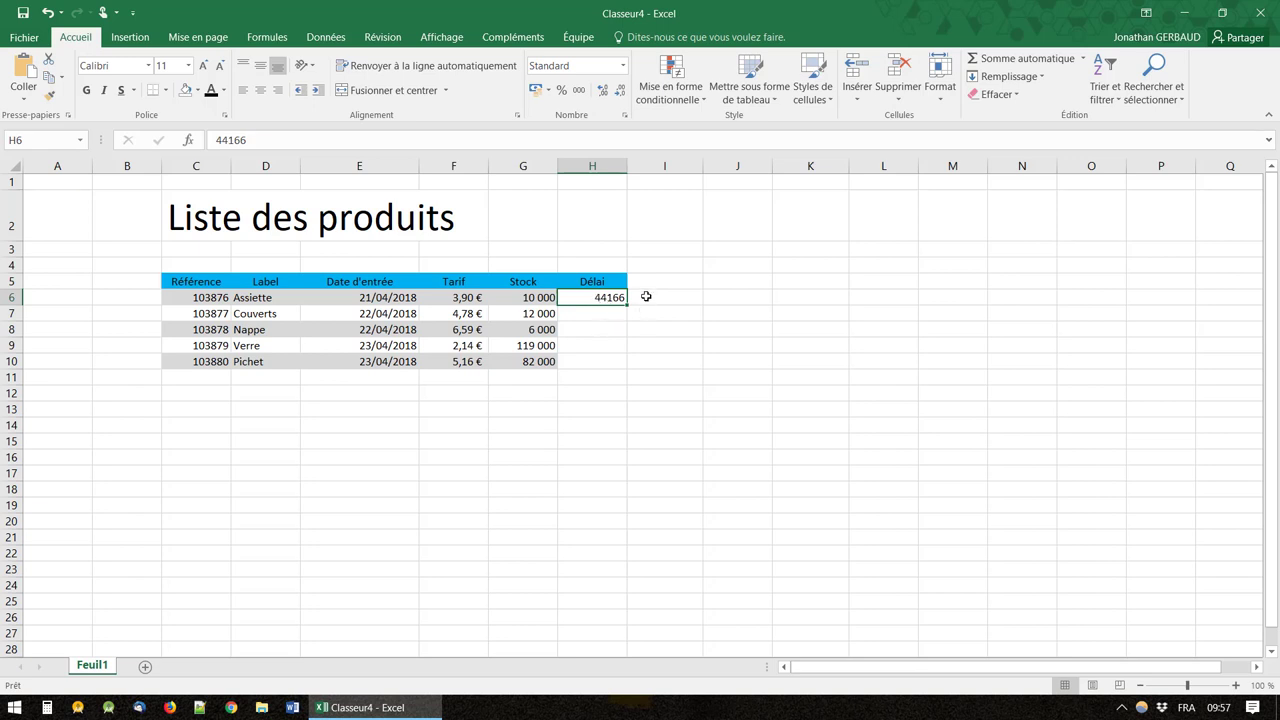
pyautogui.click(624, 70)
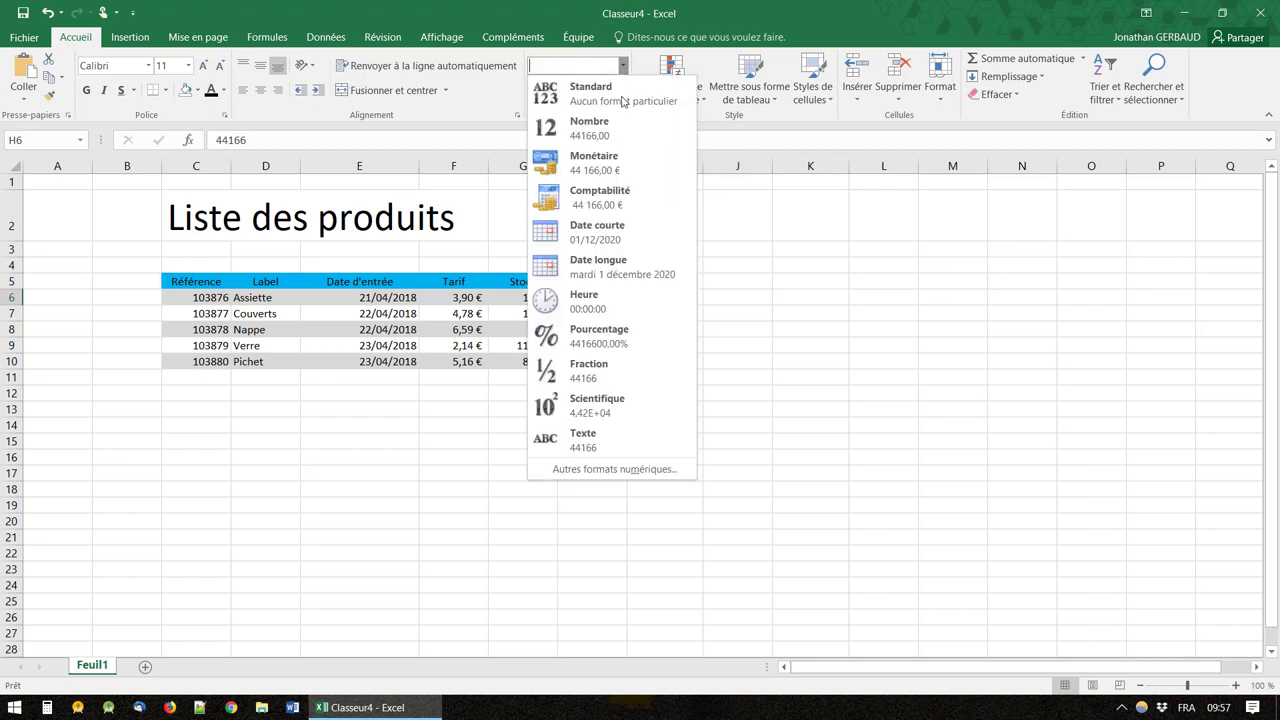
pyautogui.click(616, 444)
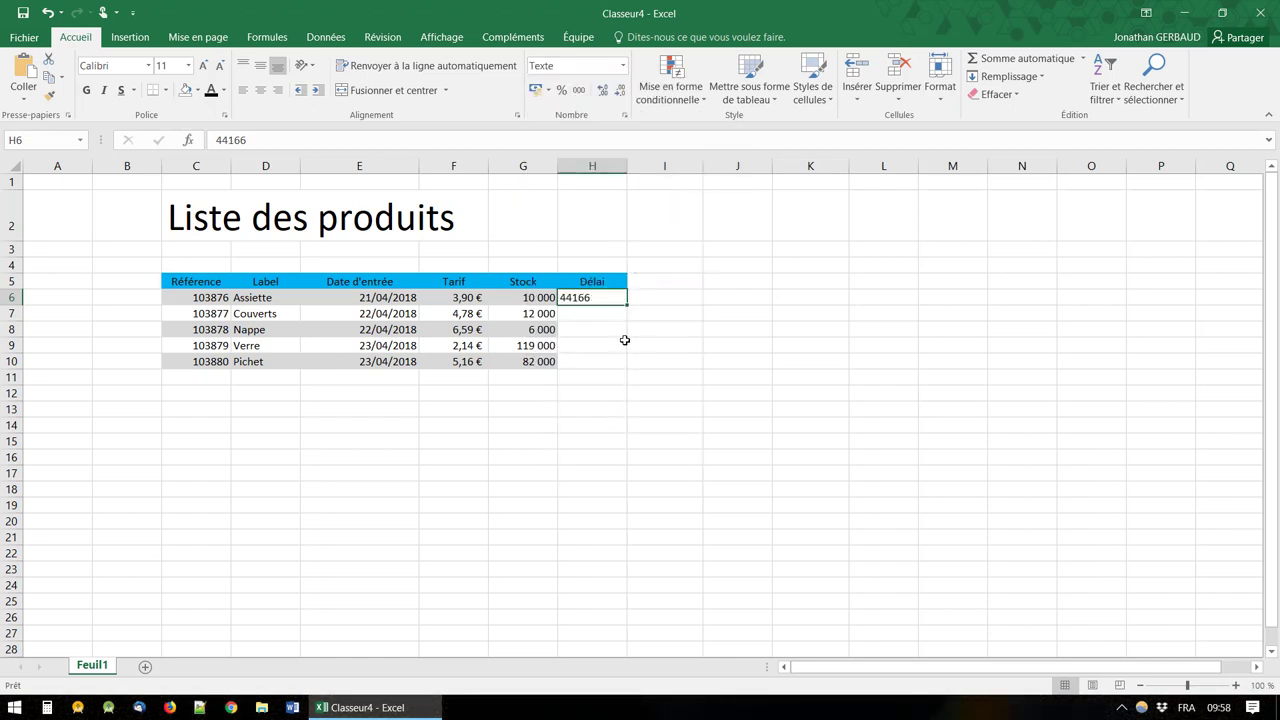
pyautogui.write('12')
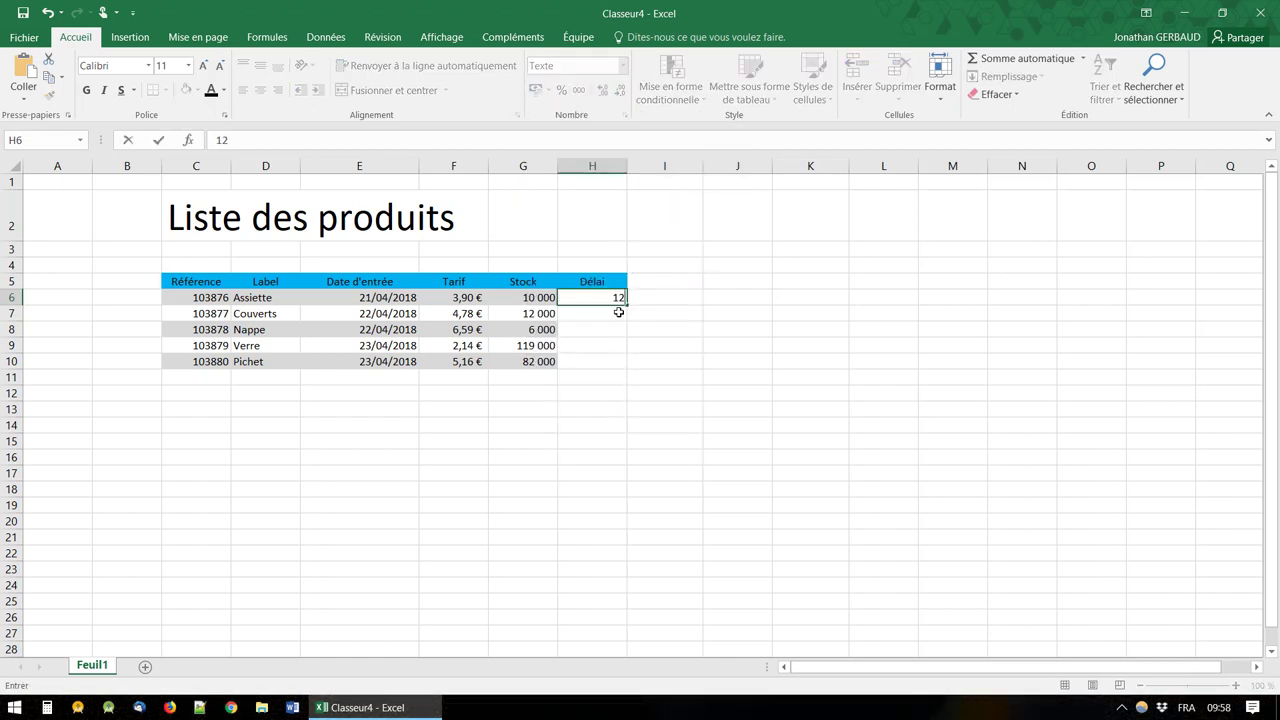
pyautogui.write('-20')
pyautogui.press('Return')
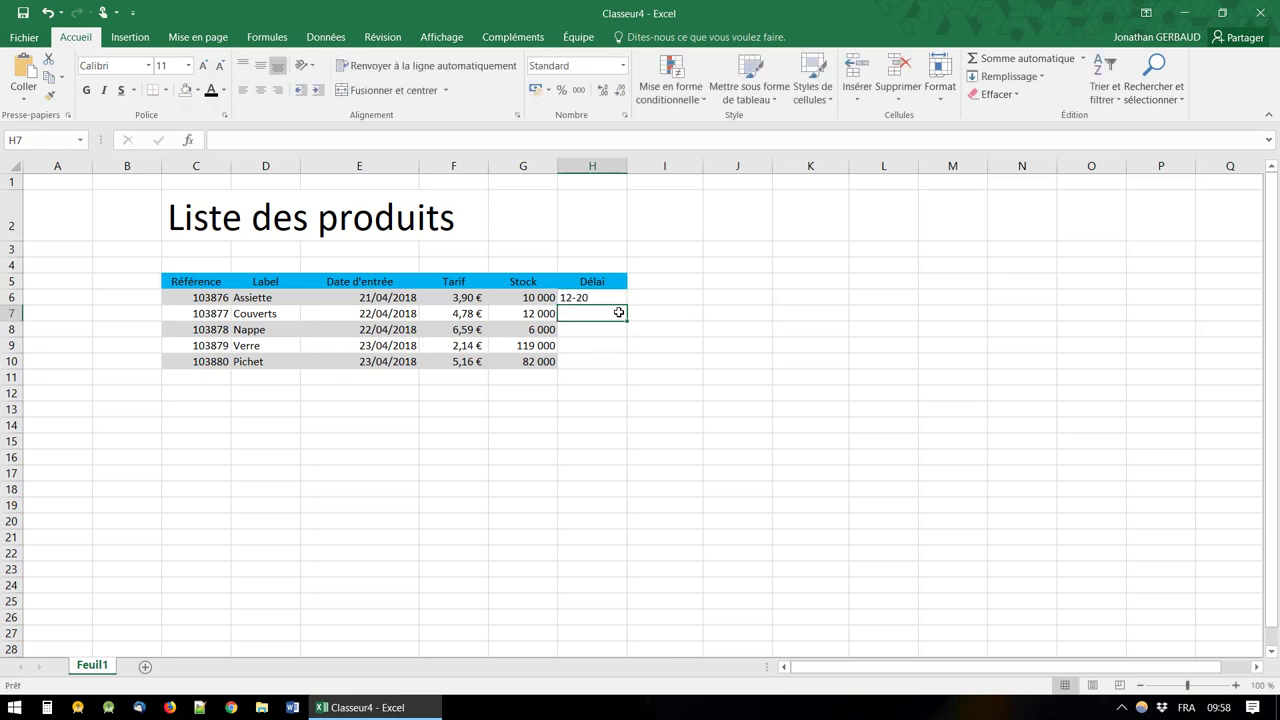
pyautogui.click(588, 298)
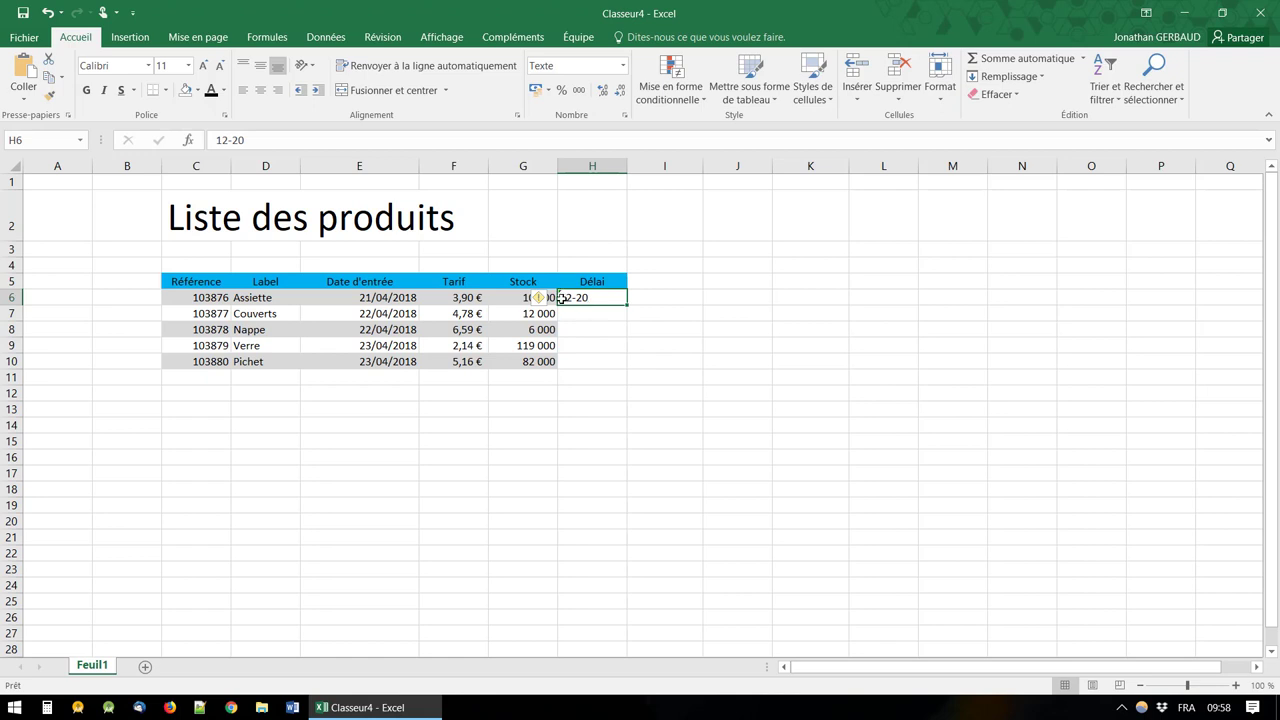
pyautogui.click(592, 310)
pyautogui.click(621, 298)
# Clear H6 and set H6:H10 to the Texte format.
pyautogui.press('Delete')
pyautogui.moveTo(605, 294); pyautogui.dragTo(607, 358)
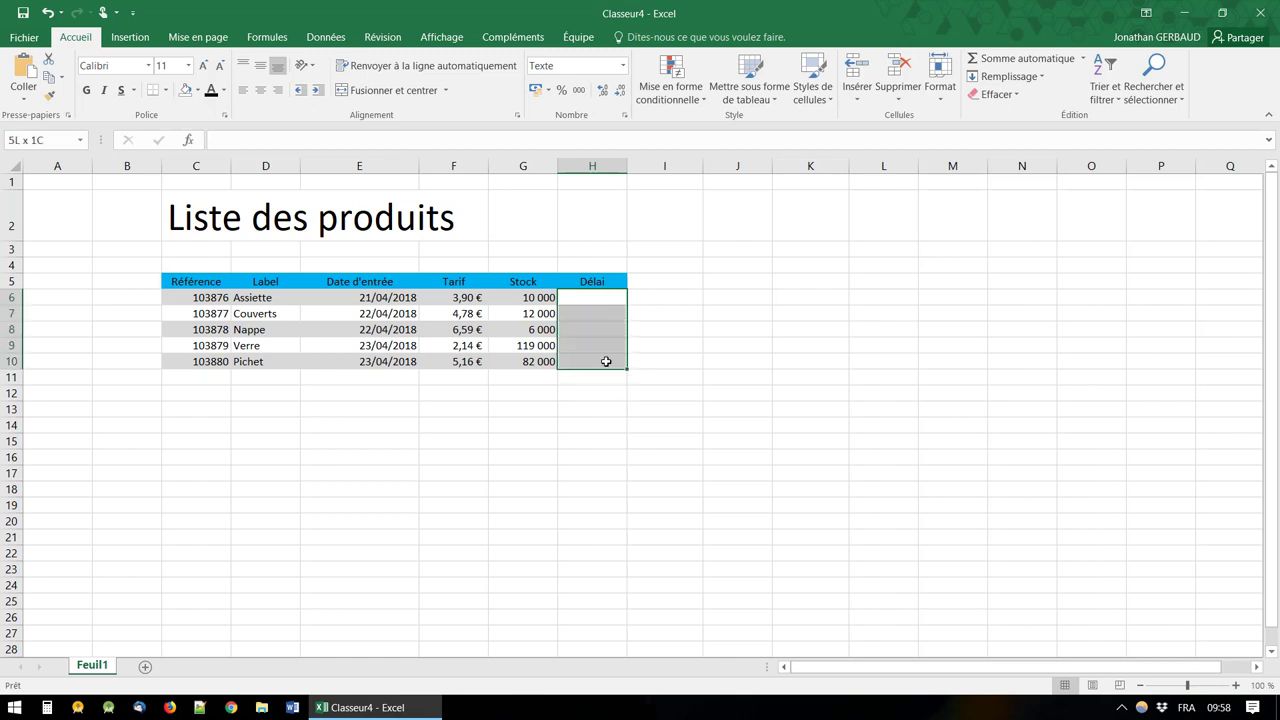
pyautogui.click(623, 65)
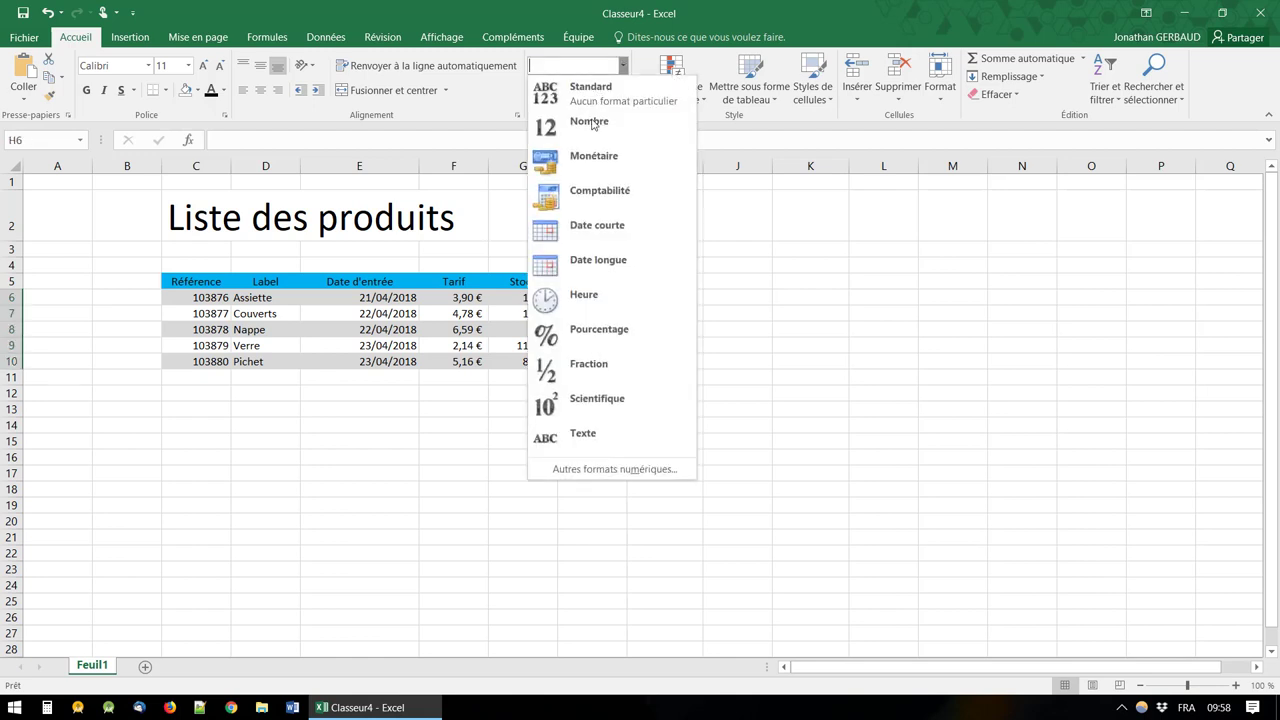
pyautogui.click(624, 452)
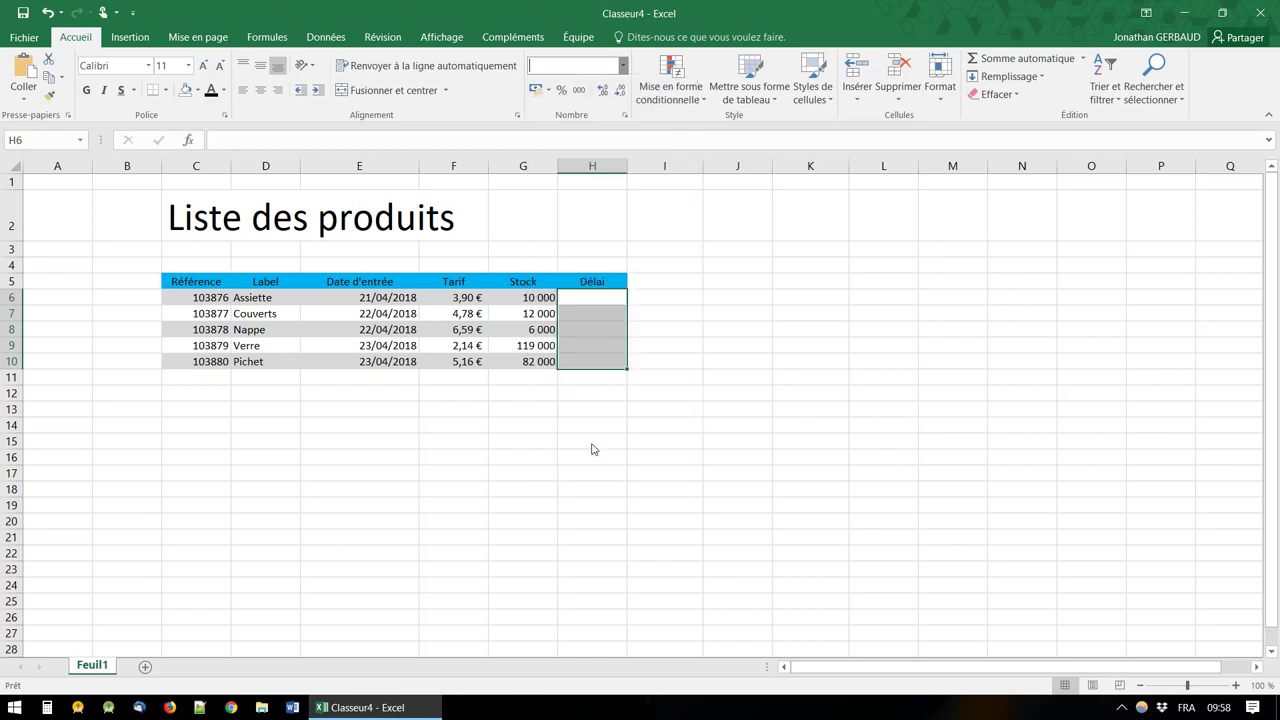
# Enter the delays 12-20, 14-17 and 12-20 in H6, H7 and H8.
pyautogui.click(587, 301)
pyautogui.write('12-20')
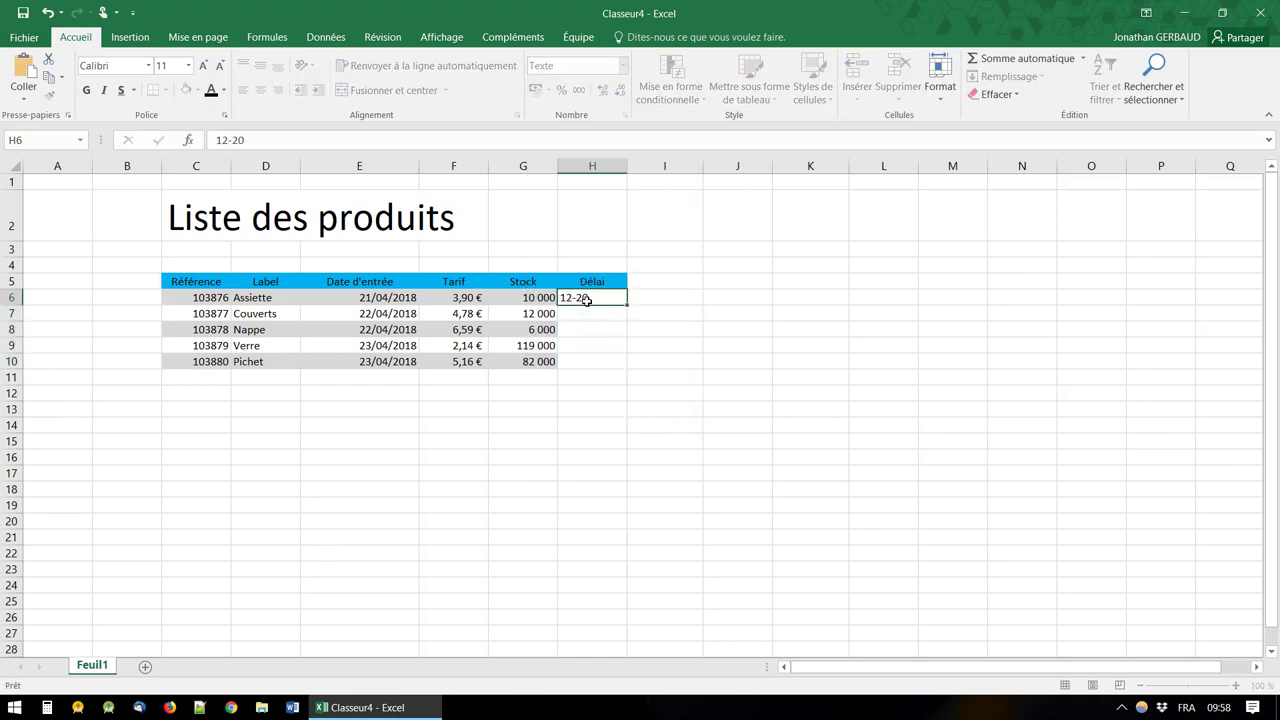
pyautogui.press('Return')
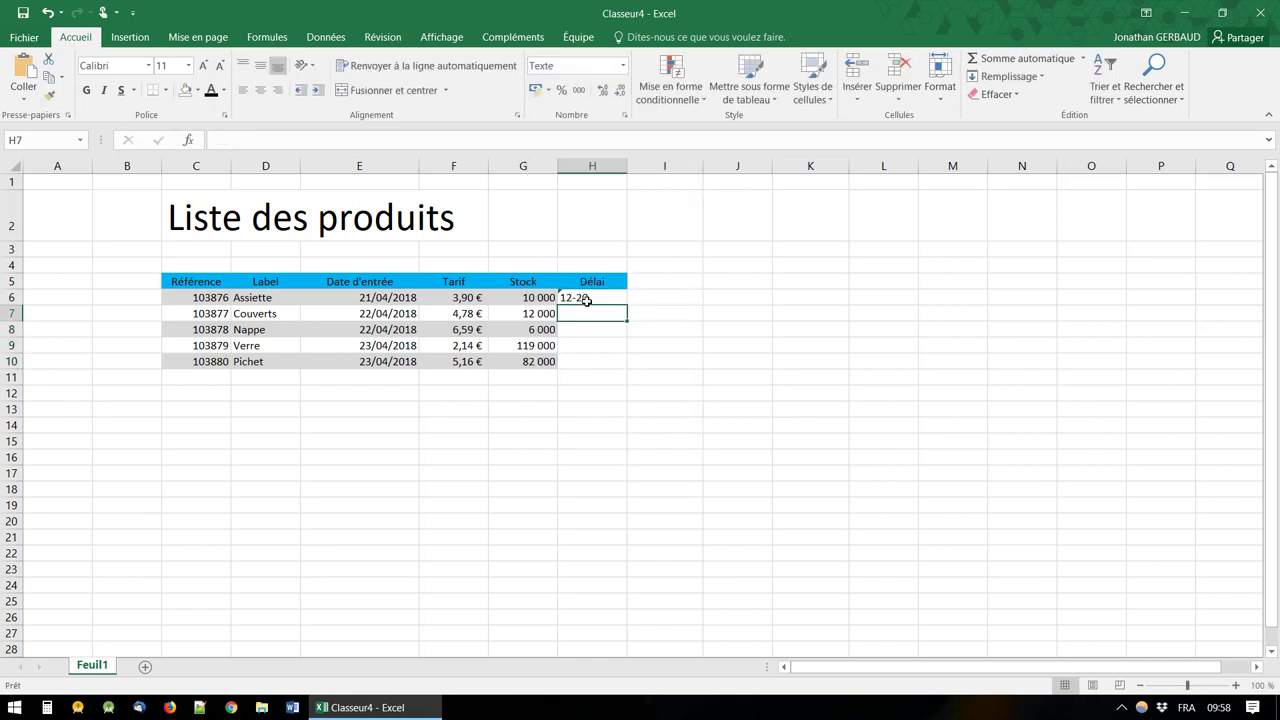
pyautogui.write('14-17')
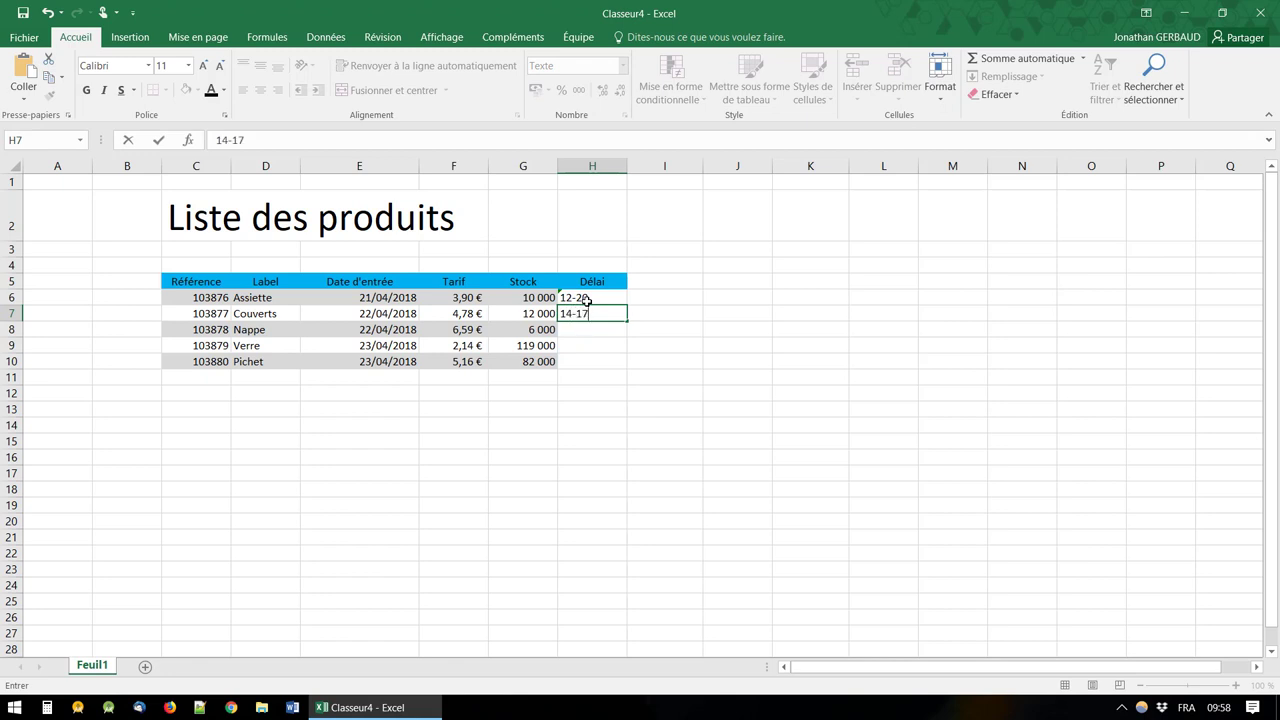
pyautogui.press('Return')
pyautogui.write('1')
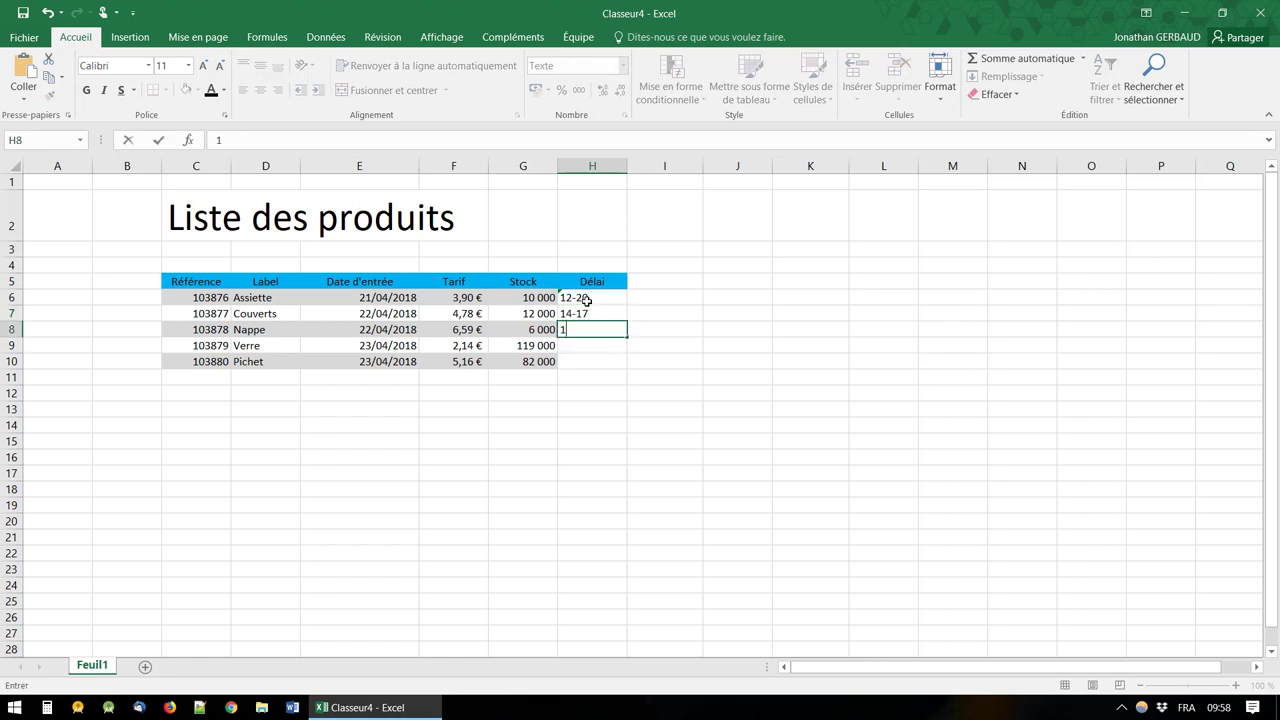
pyautogui.write('2-20')
pyautogui.press('Return')
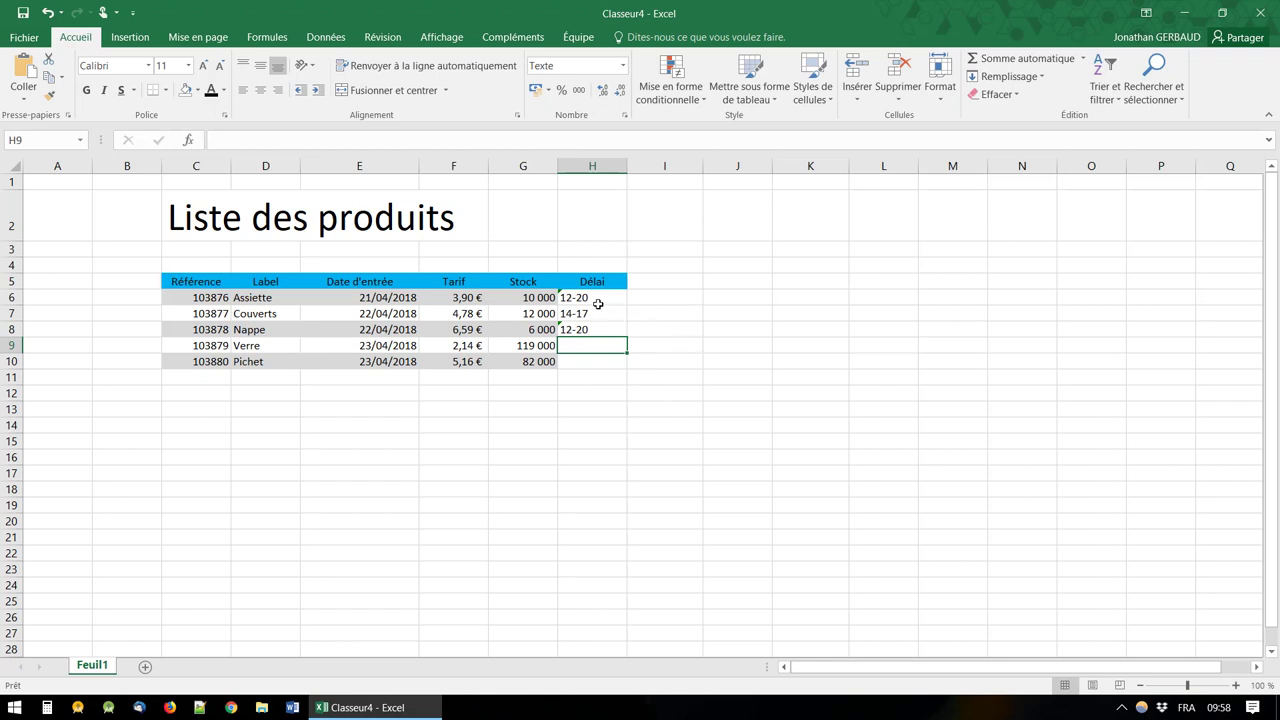
pyautogui.click(699, 362)
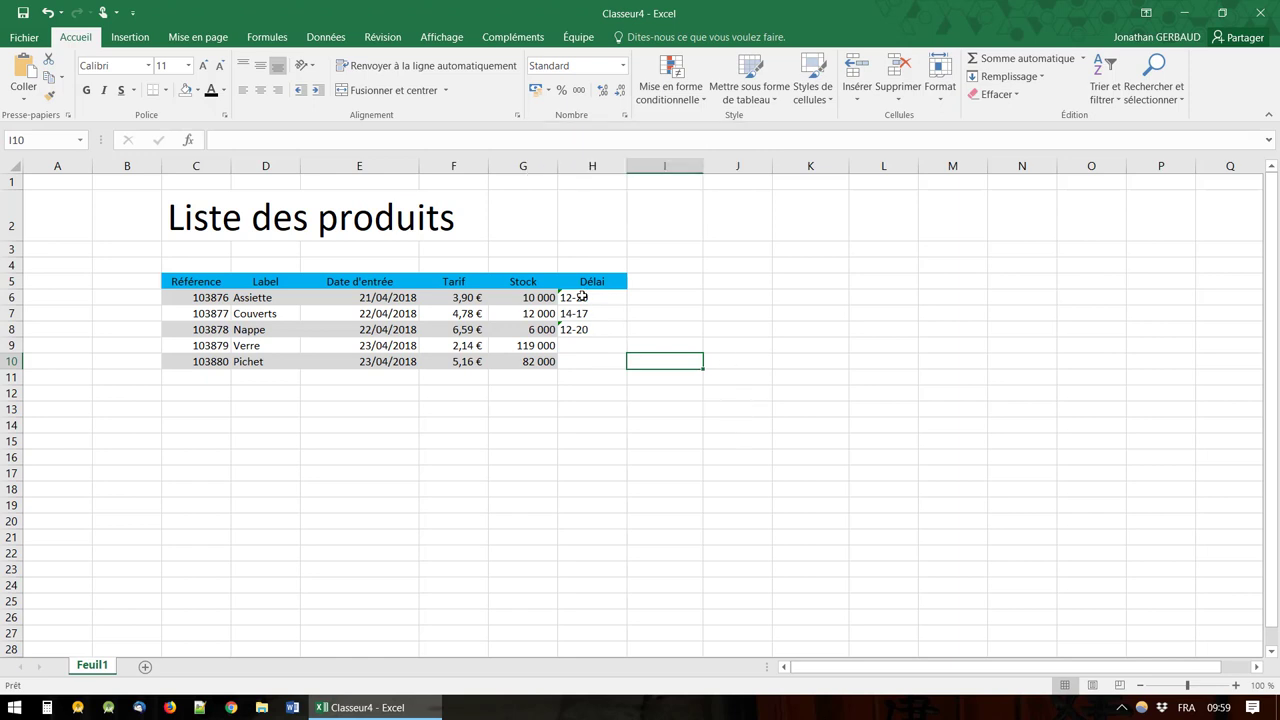
# Undo eleven changes to remove the Délai column, then clear the scratch values beside the table.
pyautogui.click(49, 12)
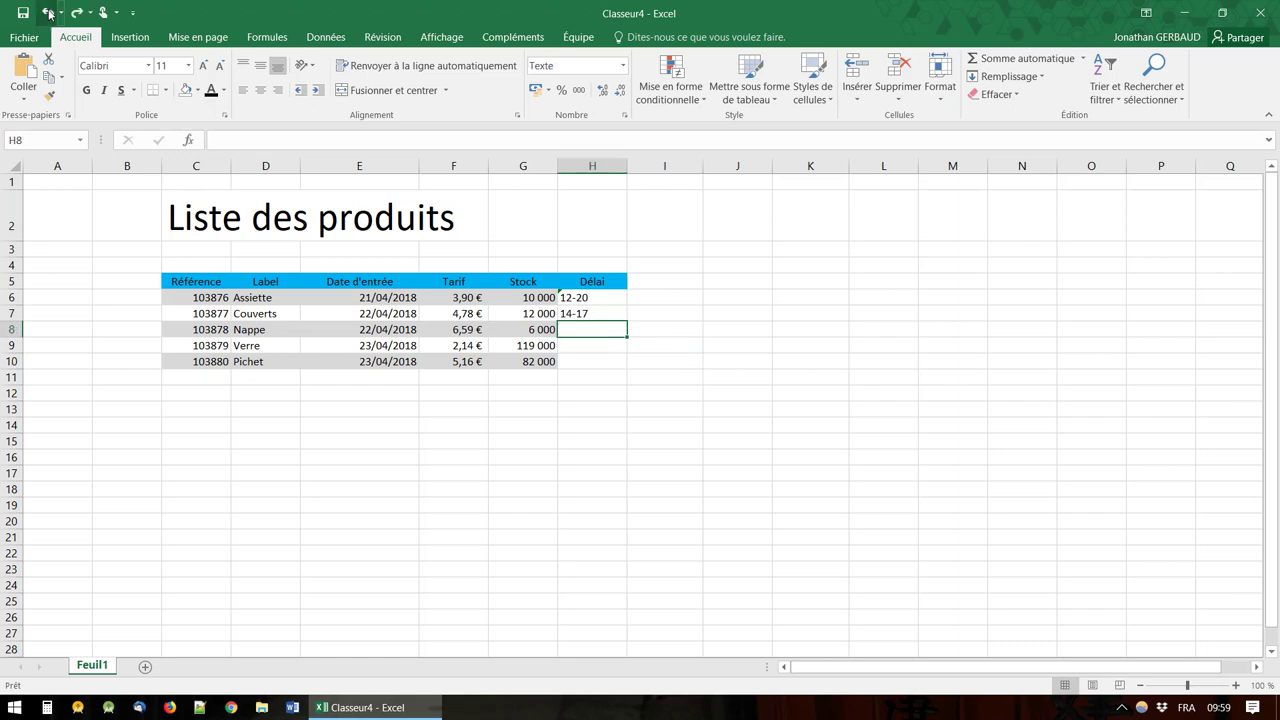
pyautogui.click(49, 12)
pyautogui.click(49, 12)
pyautogui.click(49, 12)
pyautogui.click(49, 12)
pyautogui.click(49, 12)
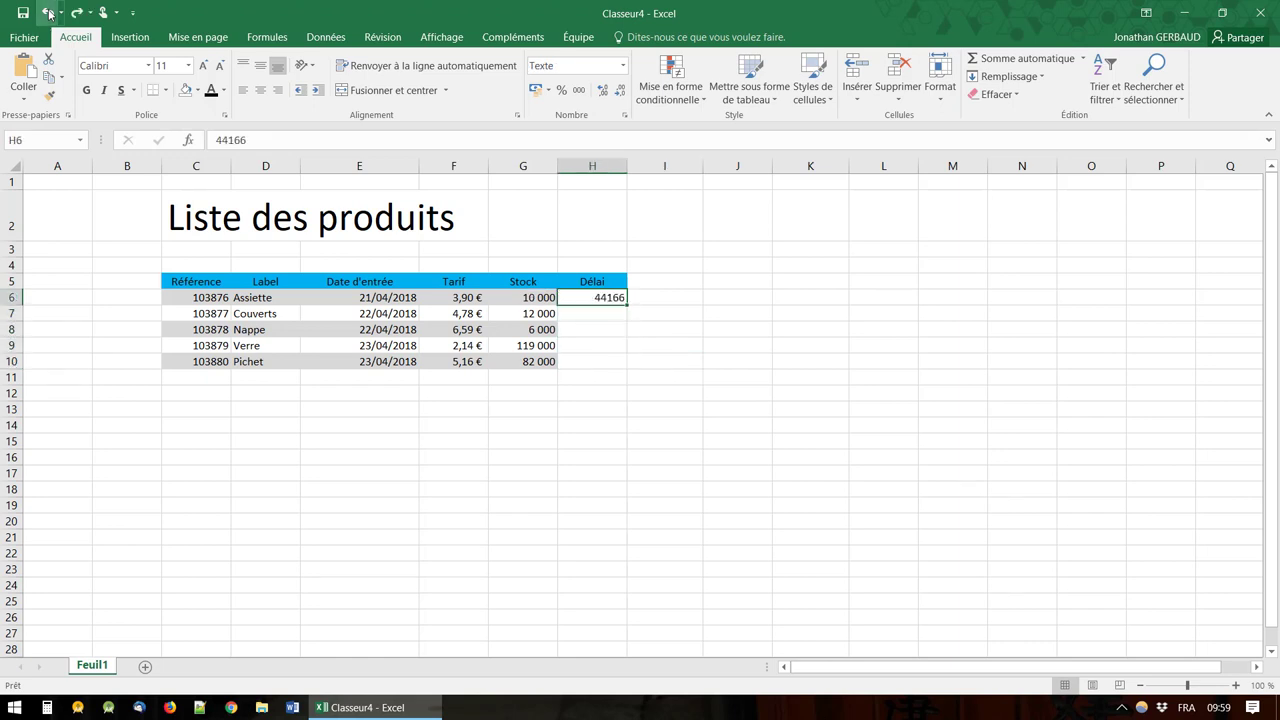
pyautogui.click(49, 12)
pyautogui.click(49, 12)
pyautogui.click(49, 12)
pyautogui.click(49, 12)
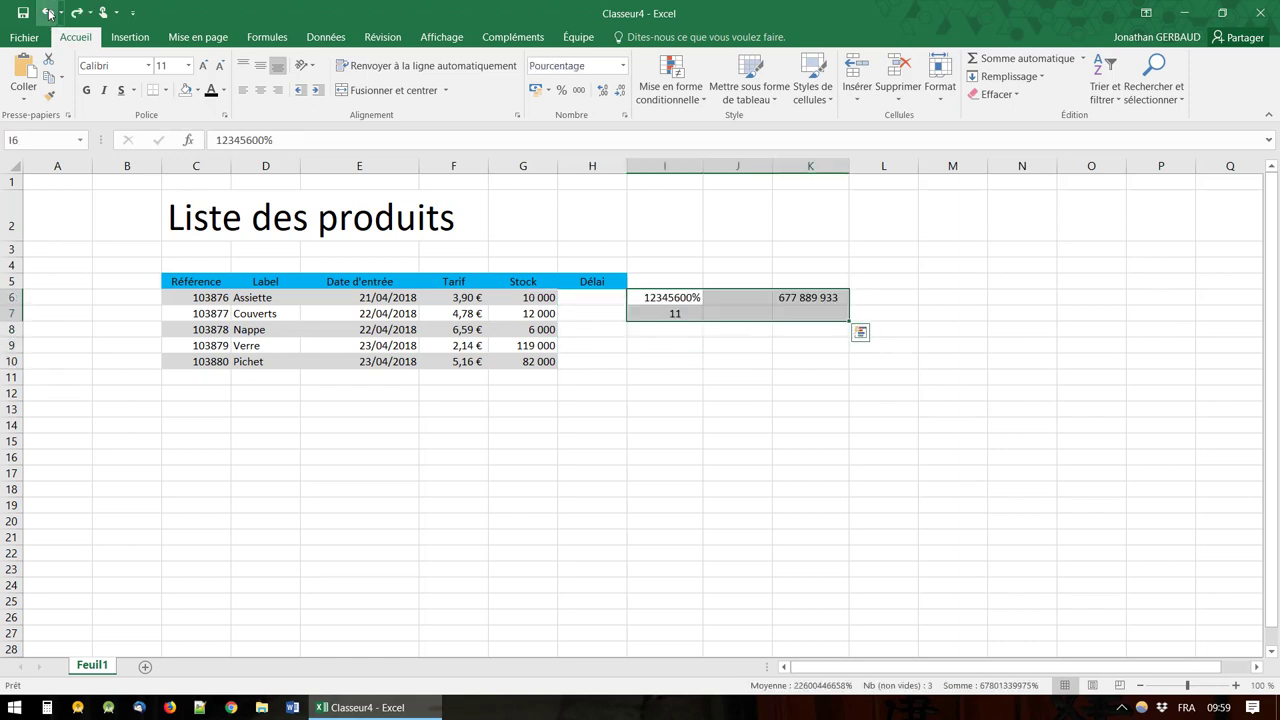
pyautogui.click(49, 12)
pyautogui.click(49, 12)
pyautogui.moveTo(678, 296); pyautogui.dragTo(780, 318)
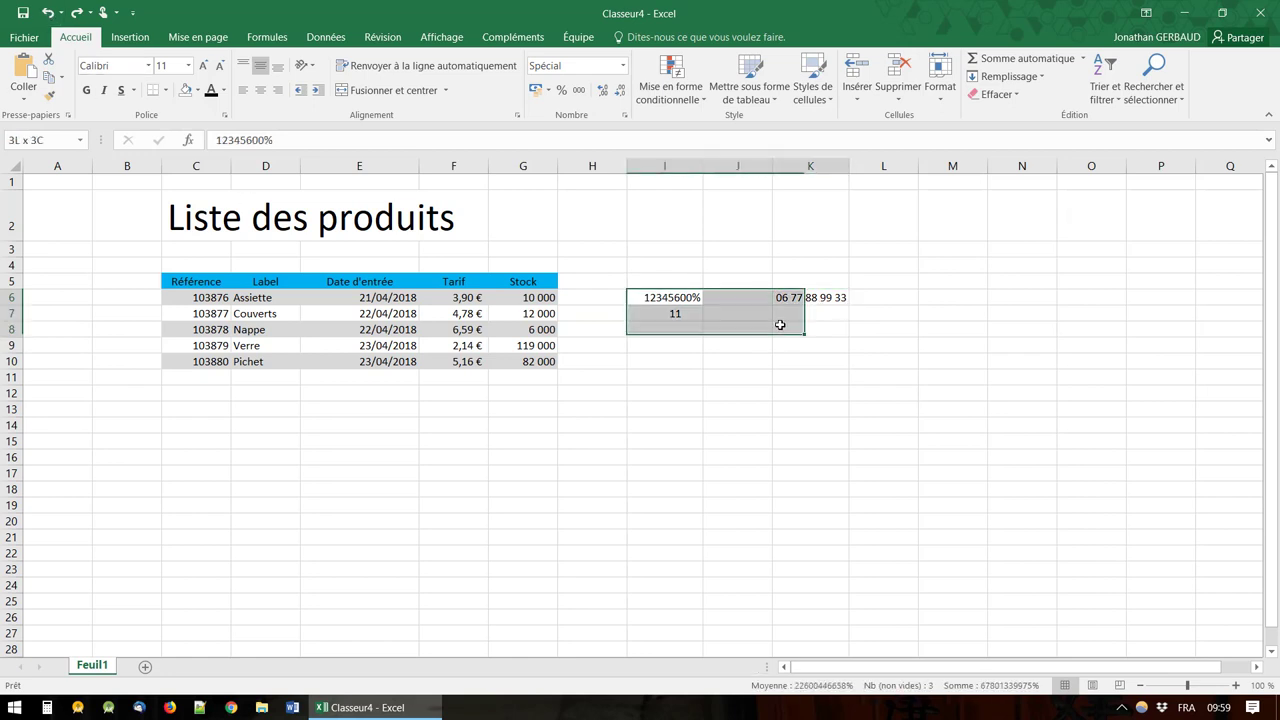
pyautogui.press('Delete')
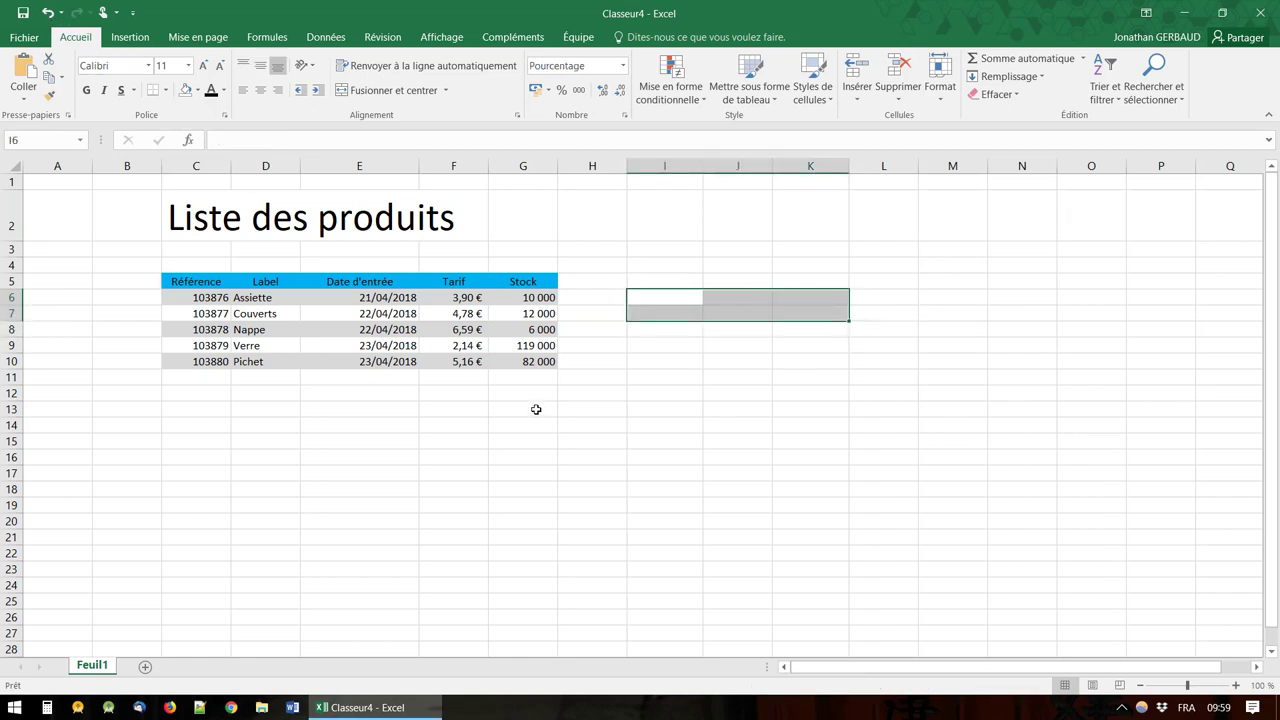
# Format the entry dates E6:E10 with the long date style '14 mars 2012'.
pyautogui.moveTo(386, 297); pyautogui.dragTo(390, 361)
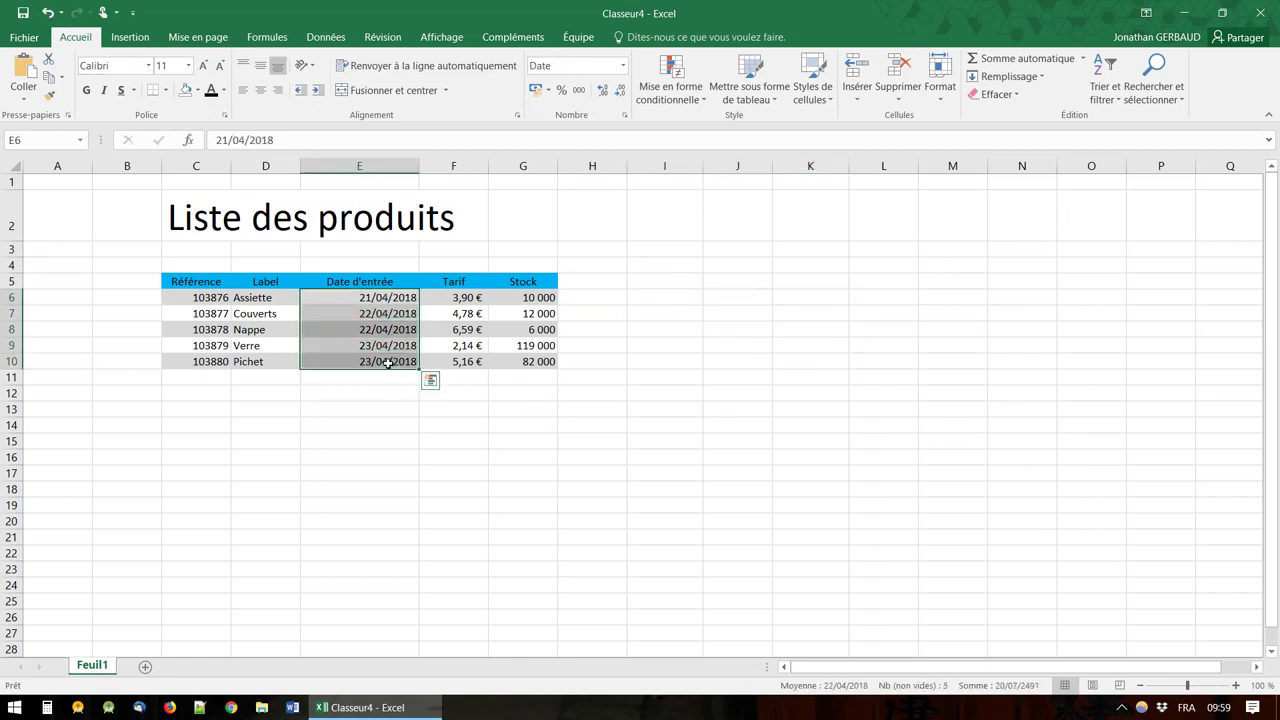
pyautogui.click(622, 65)
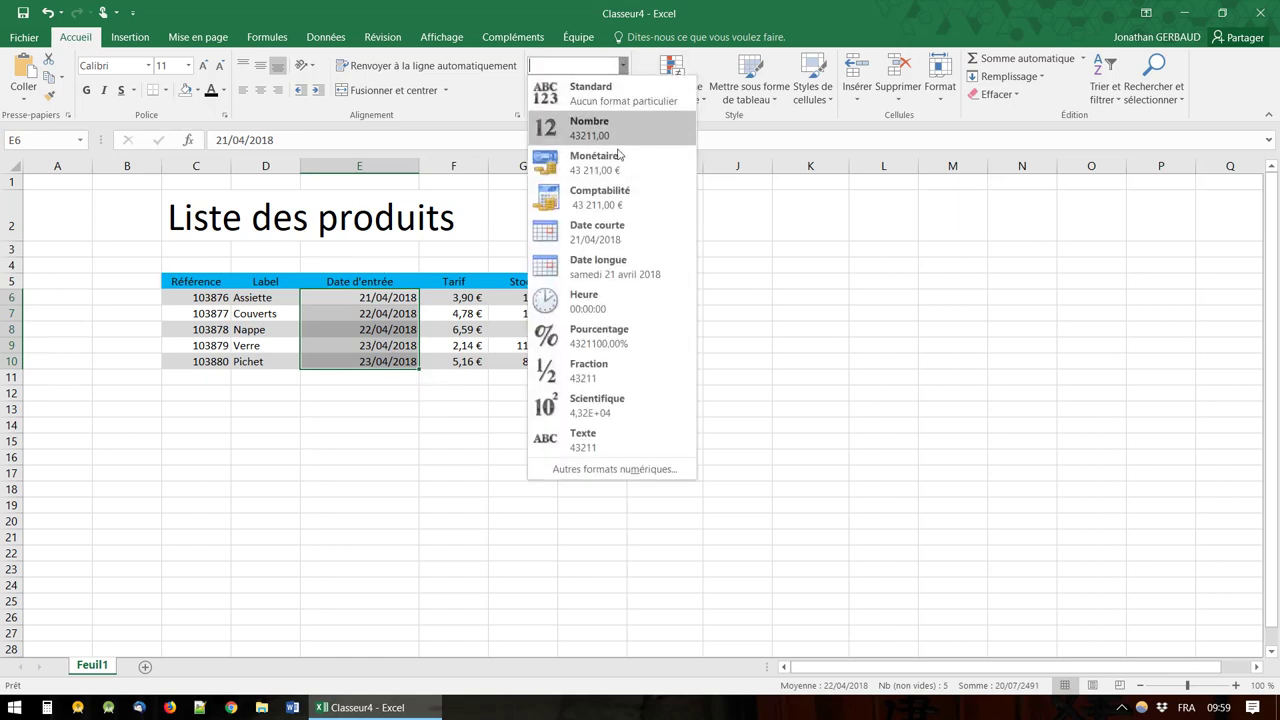
pyautogui.click(632, 470)
pyautogui.moveTo(338, 152); pyautogui.dragTo(910, 177)
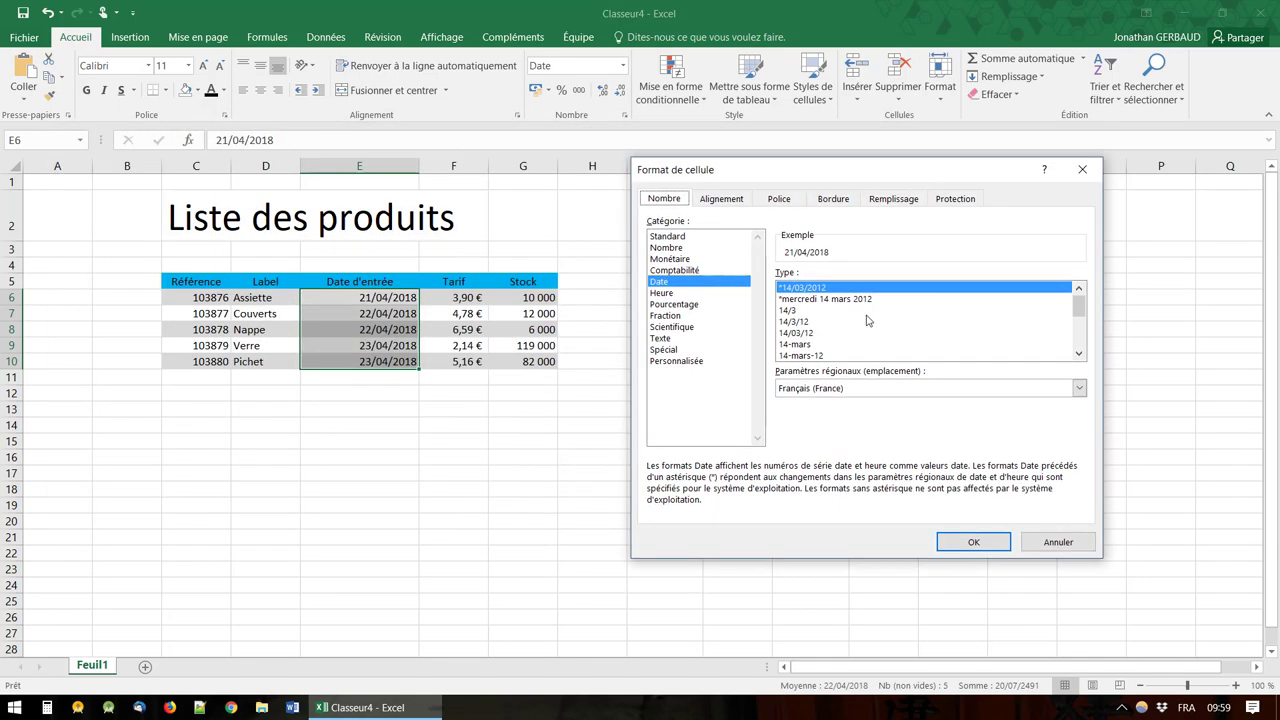
pyautogui.moveTo(1085, 307); pyautogui.dragTo(1088, 332)
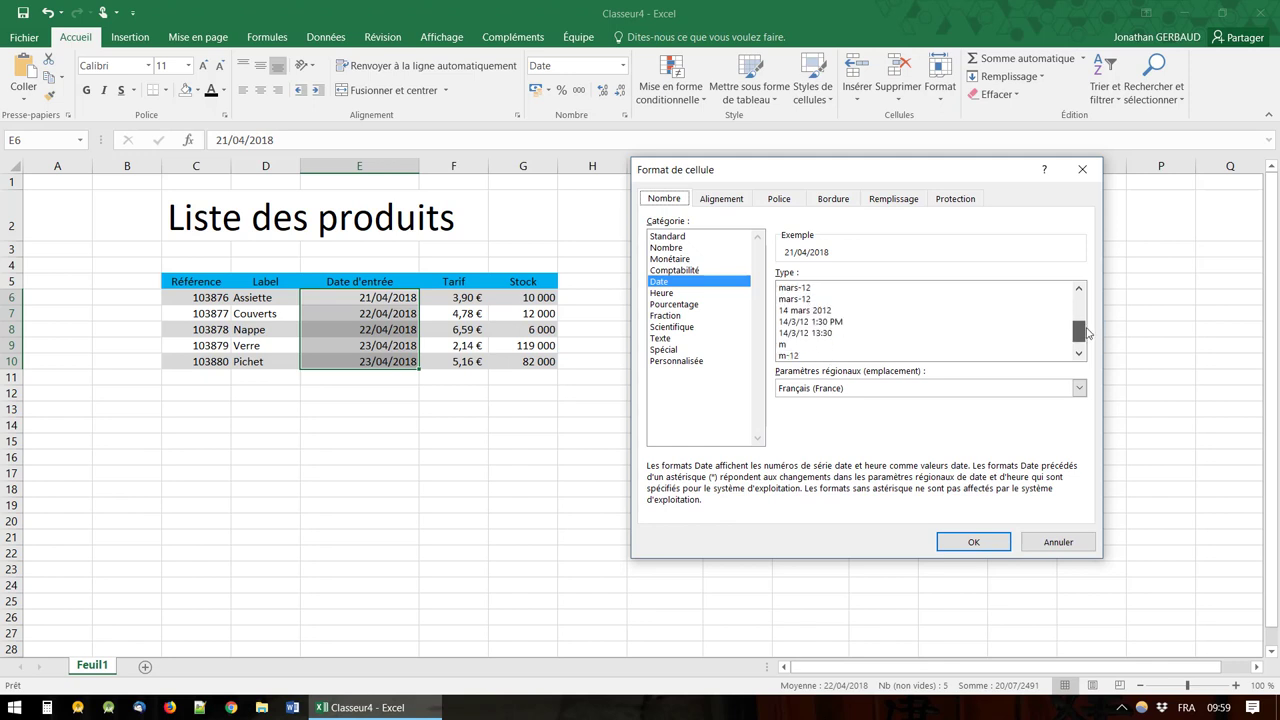
pyautogui.click(840, 310)
pyautogui.click(973, 542)
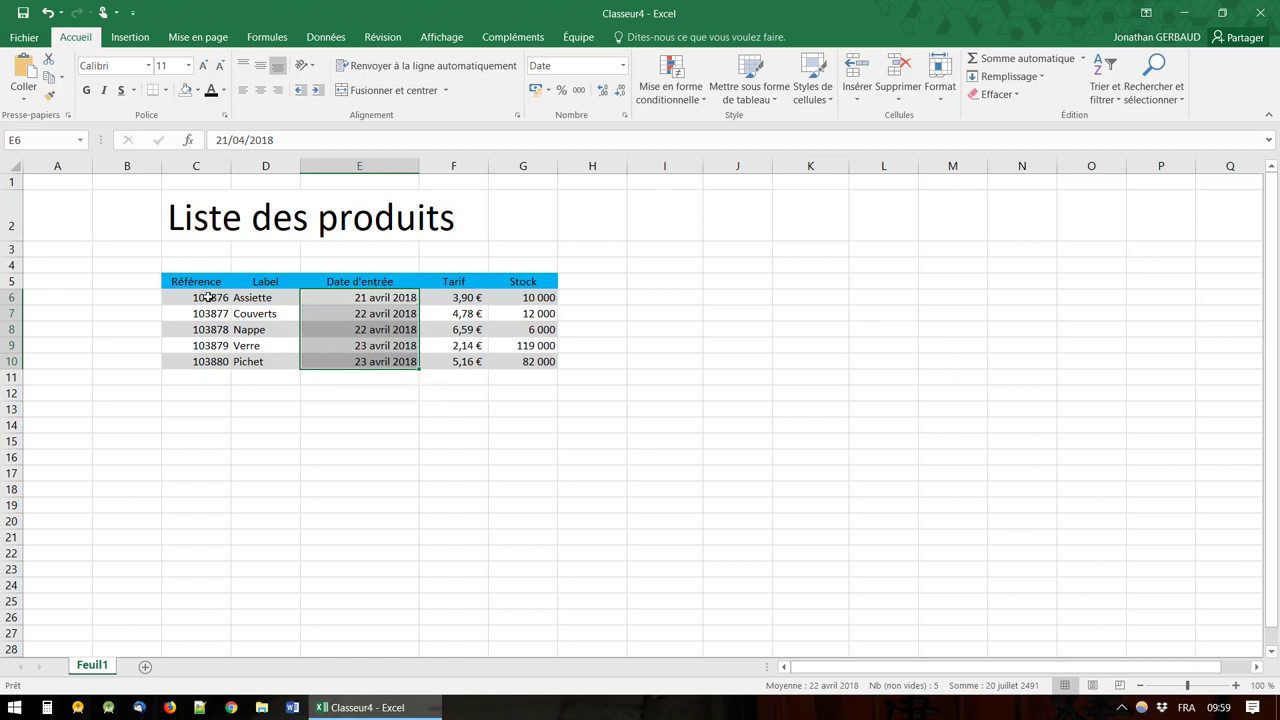
pyautogui.moveTo(207, 297); pyautogui.dragTo(210, 361)
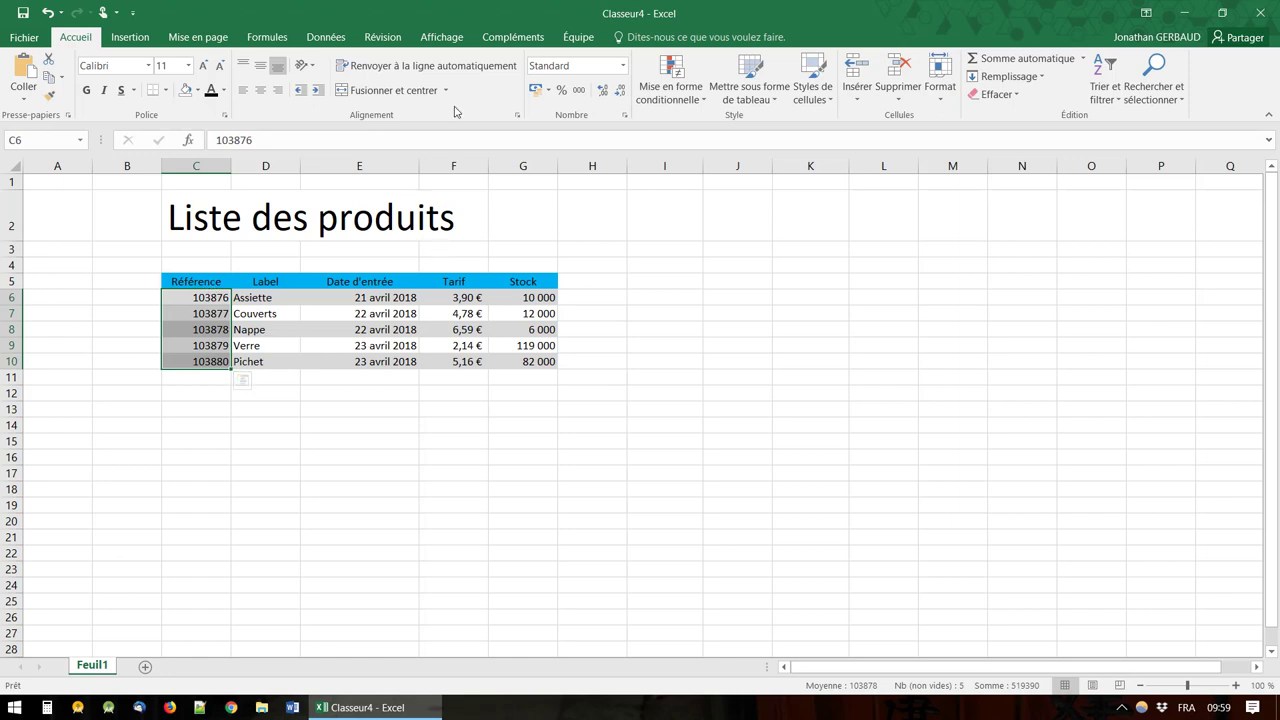
# Give references C6:C10 Nombre format with 0 decimals and a thousands separator.
pyautogui.click(622, 65)
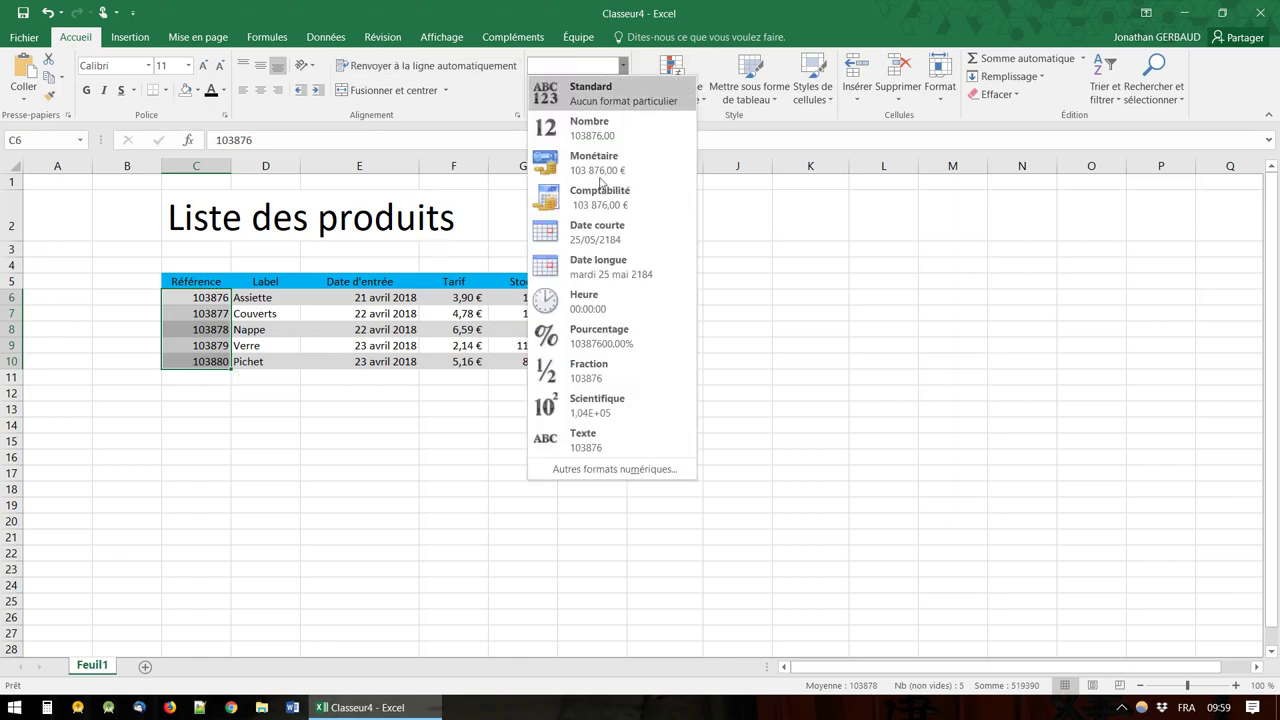
pyautogui.click(606, 469)
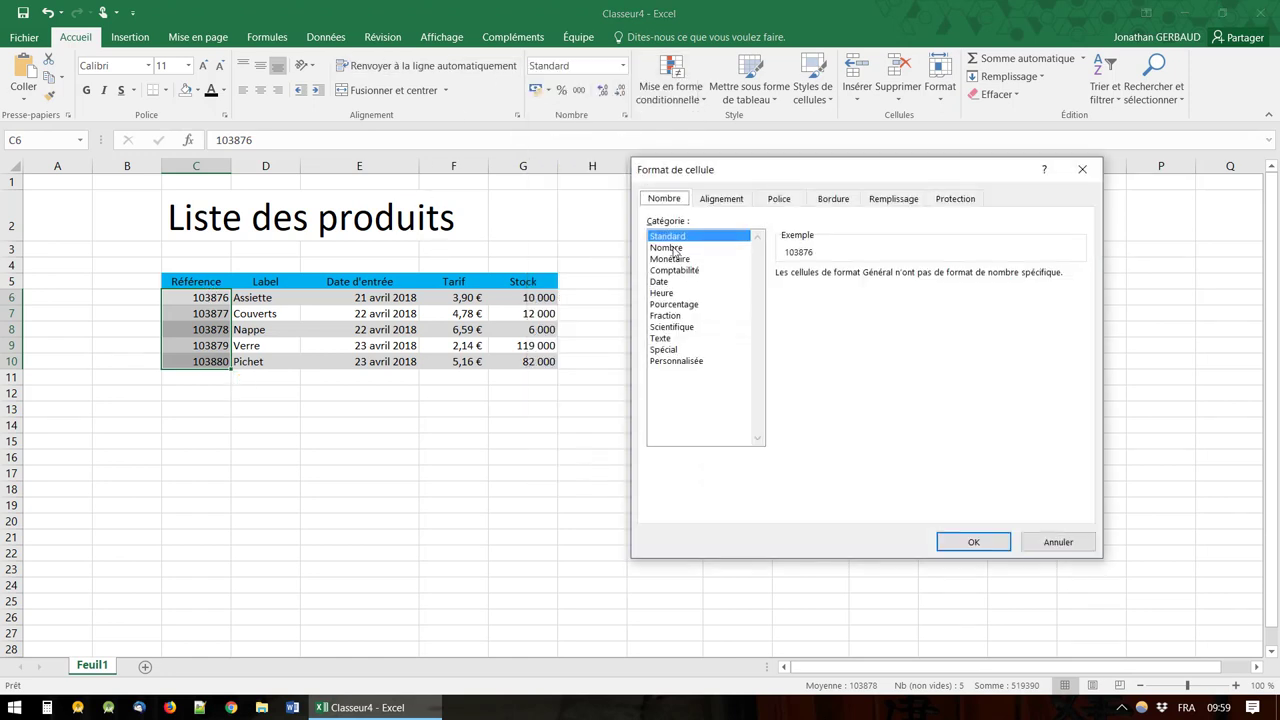
pyautogui.click(667, 247)
pyautogui.click(923, 280)
pyautogui.click(923, 280)
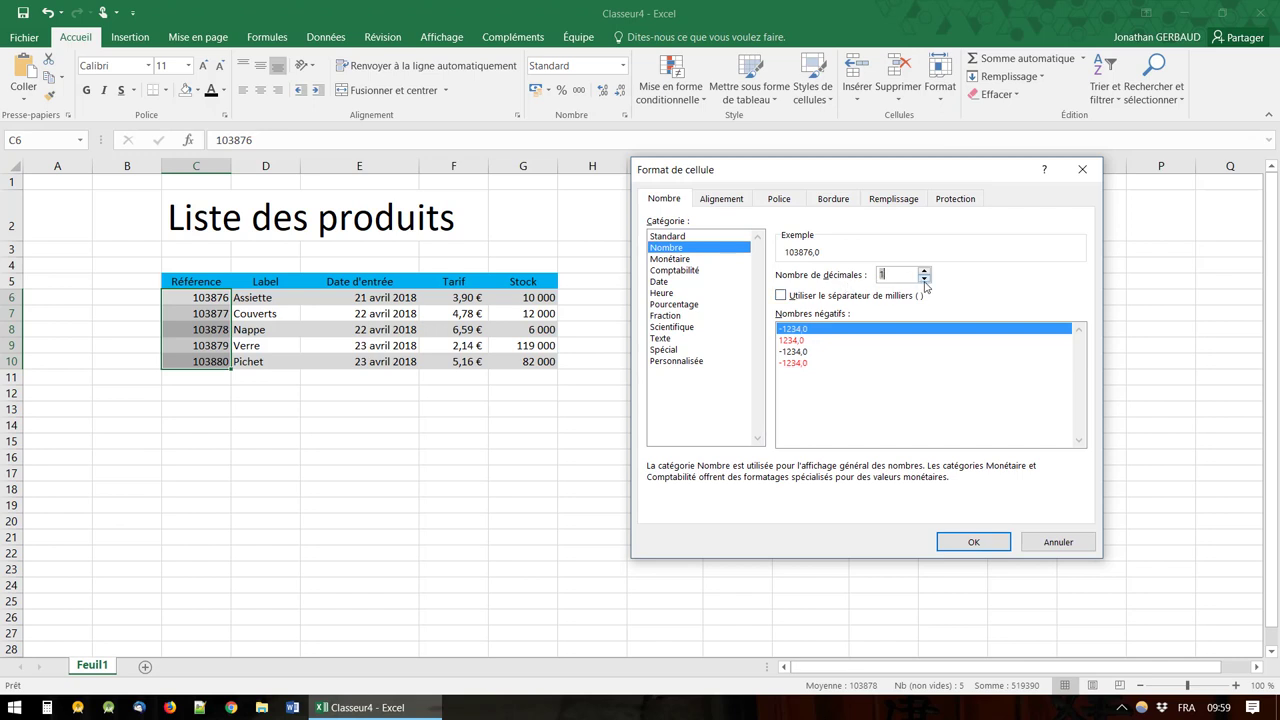
pyautogui.click(845, 296)
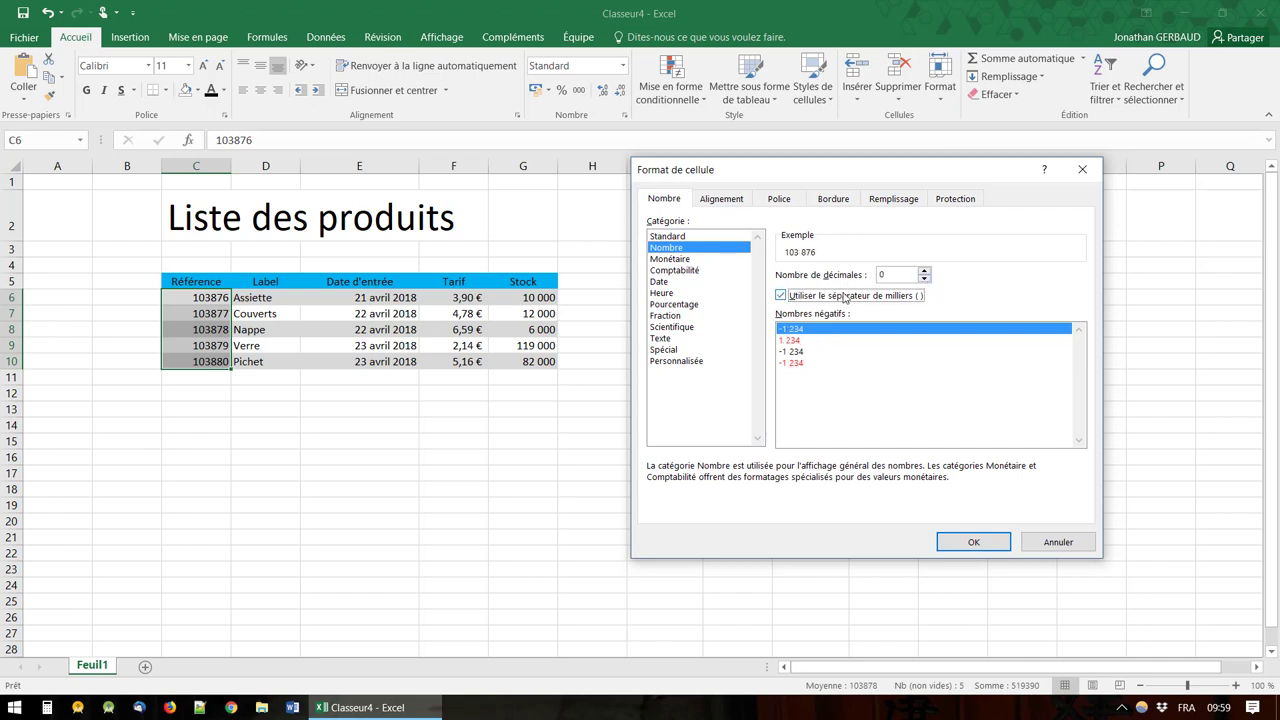
pyautogui.click(973, 541)
pyautogui.click(365, 428)
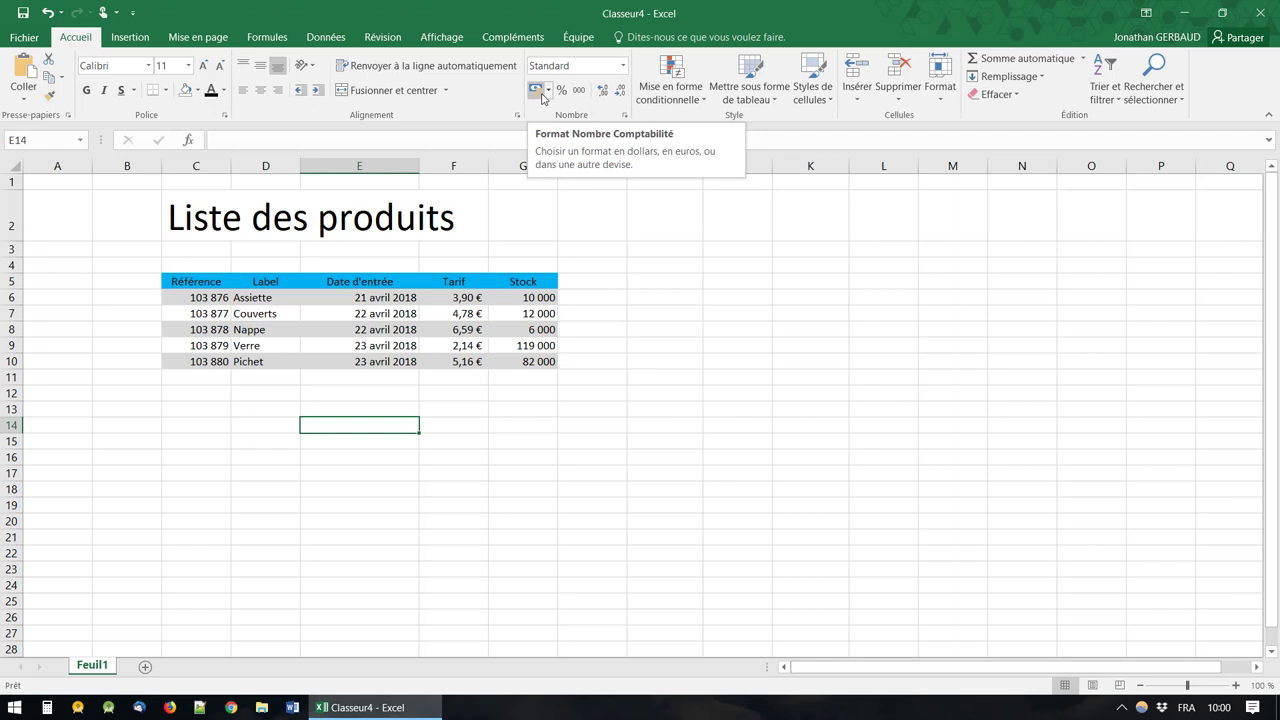
# Format the Tarif prices F6:F10 as US dollar accounting, e.g. $ 3,90.
pyautogui.click(548, 94)
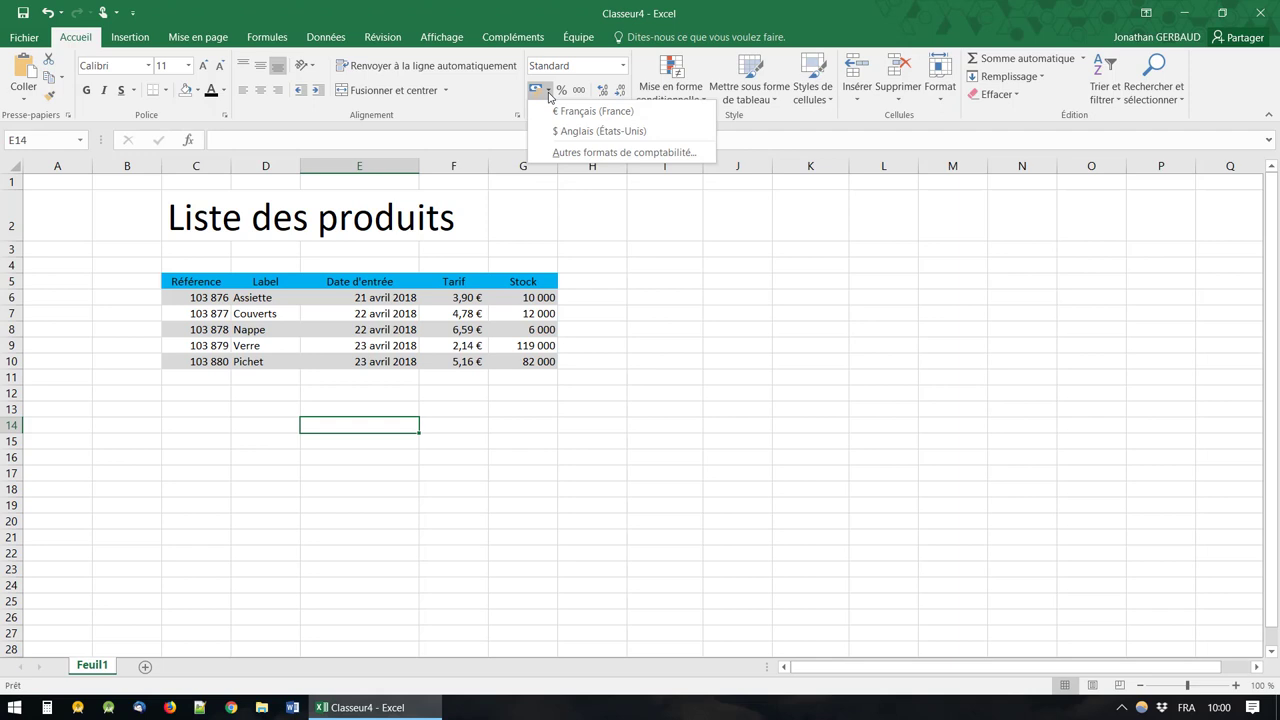
pyautogui.click(623, 345)
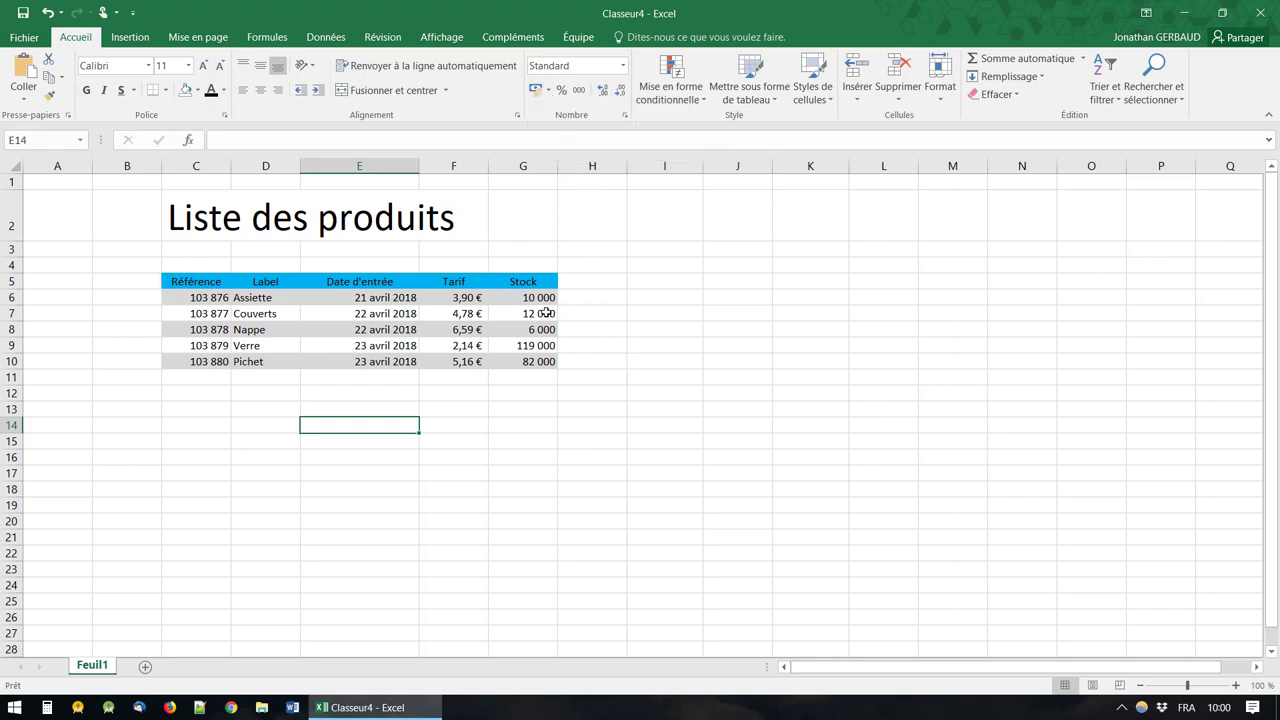
pyautogui.moveTo(465, 298); pyautogui.dragTo(465, 361)
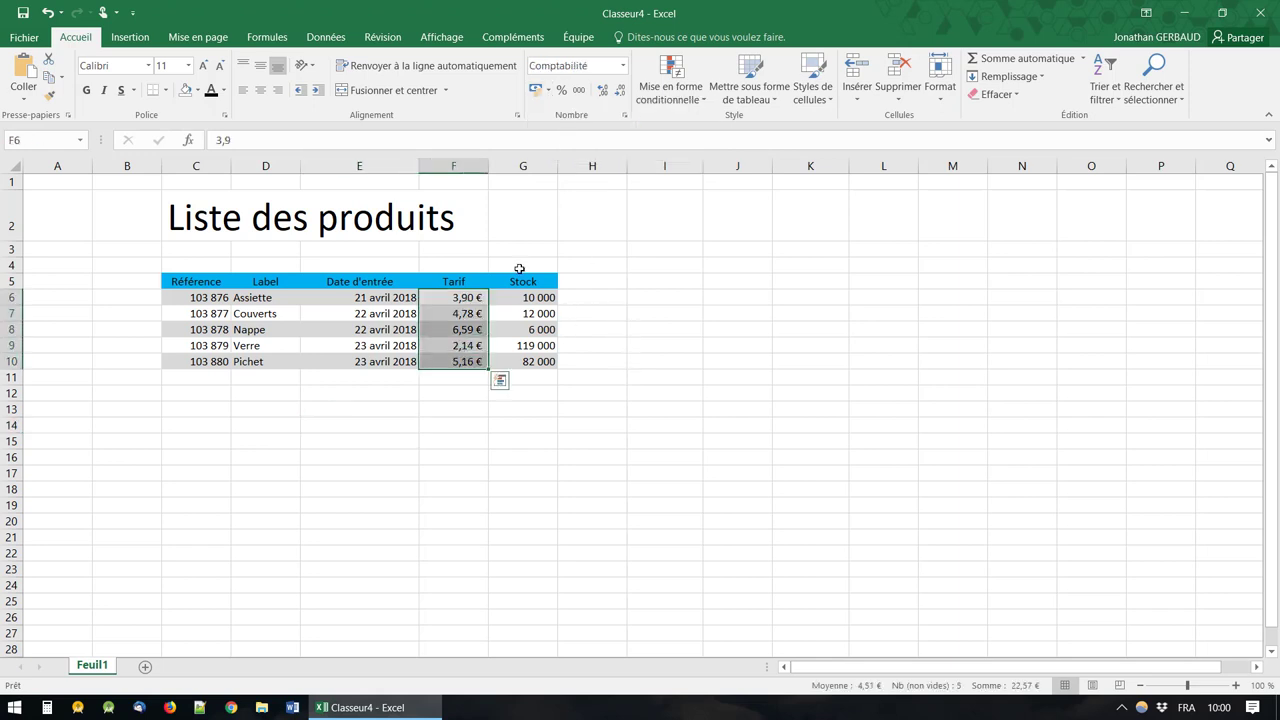
pyautogui.click(623, 66)
pyautogui.click(586, 128)
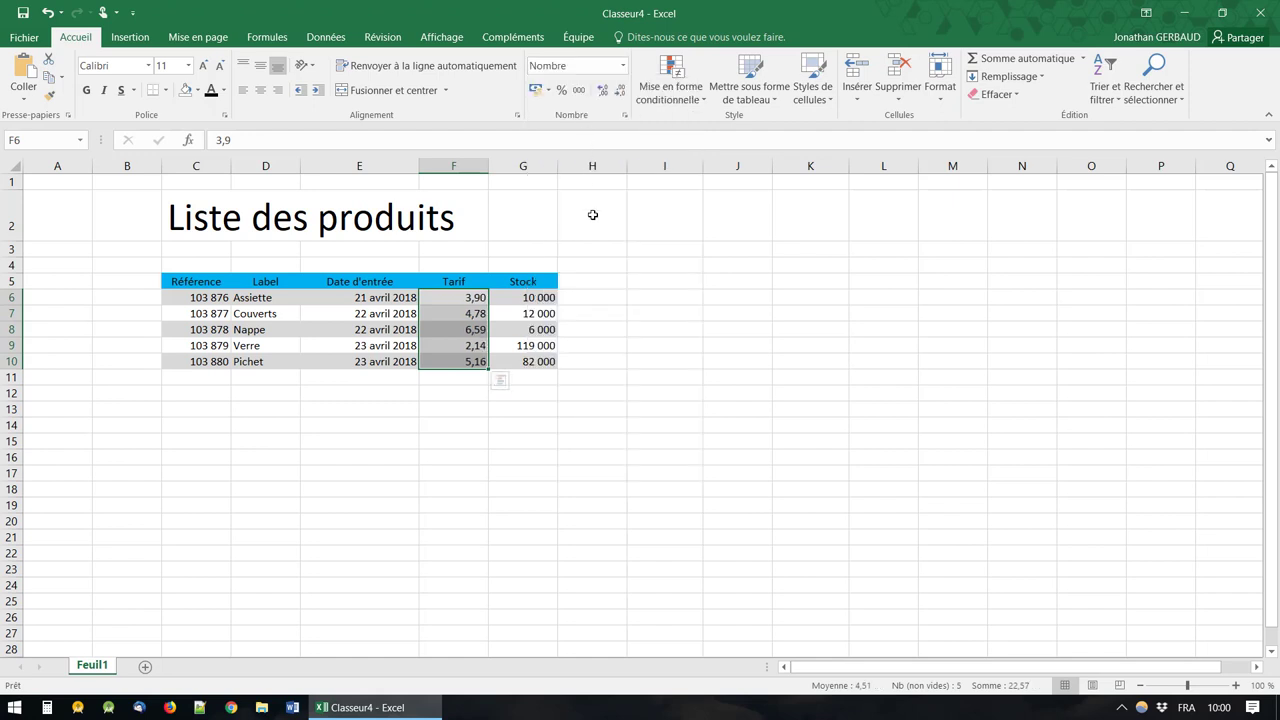
pyautogui.click(540, 97)
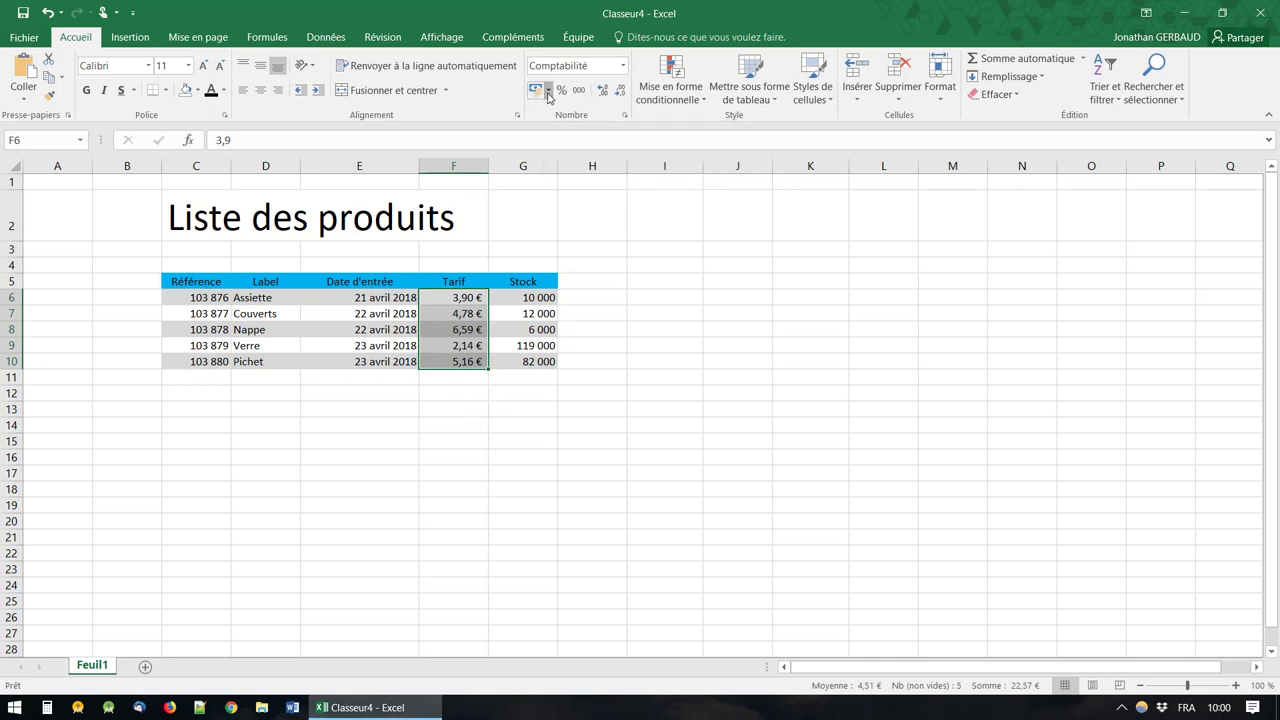
pyautogui.click(548, 90)
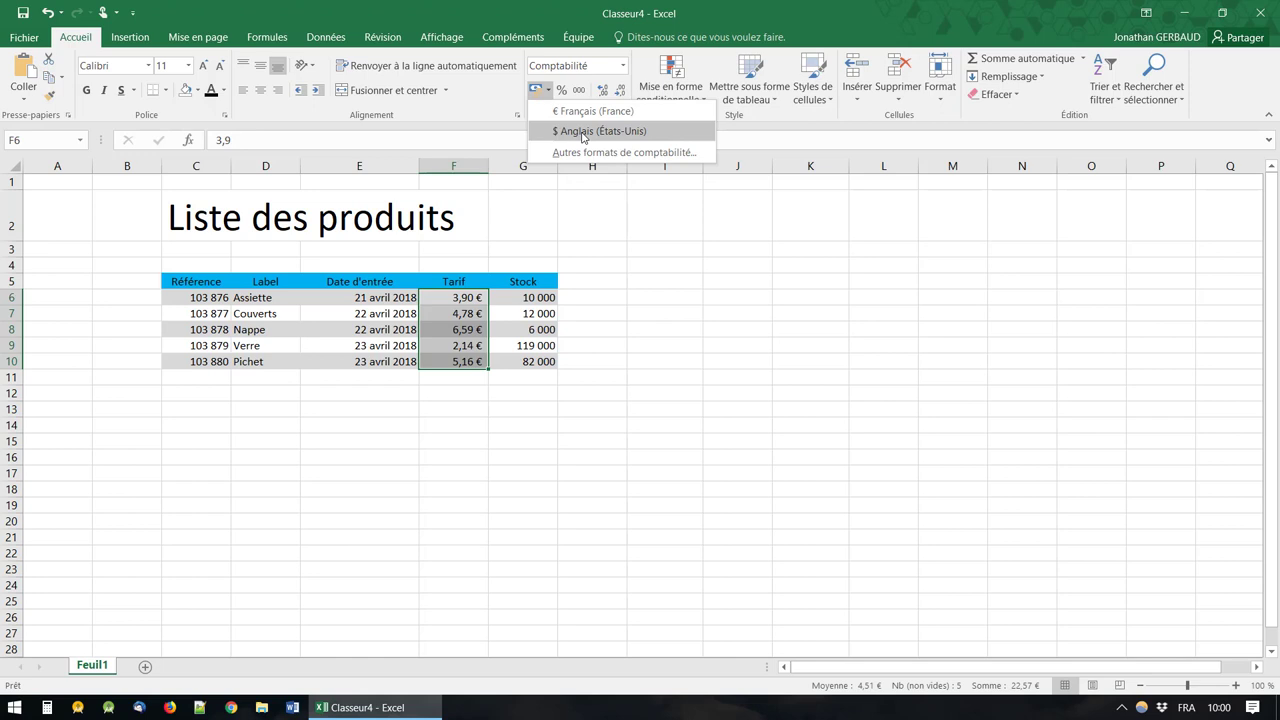
pyautogui.click(584, 137)
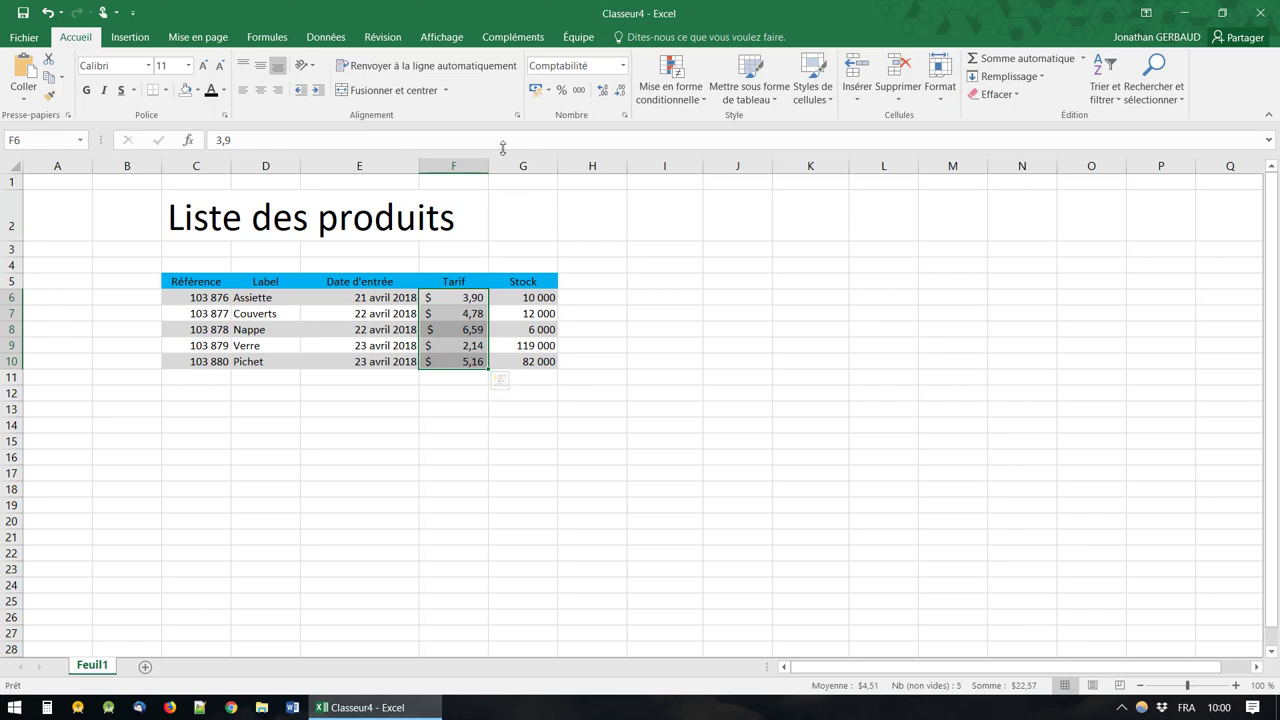
# Switch the Tarif prices to € Français (France) accounting, reading 3,90 € to 5,16 €.
pyautogui.click(548, 91)
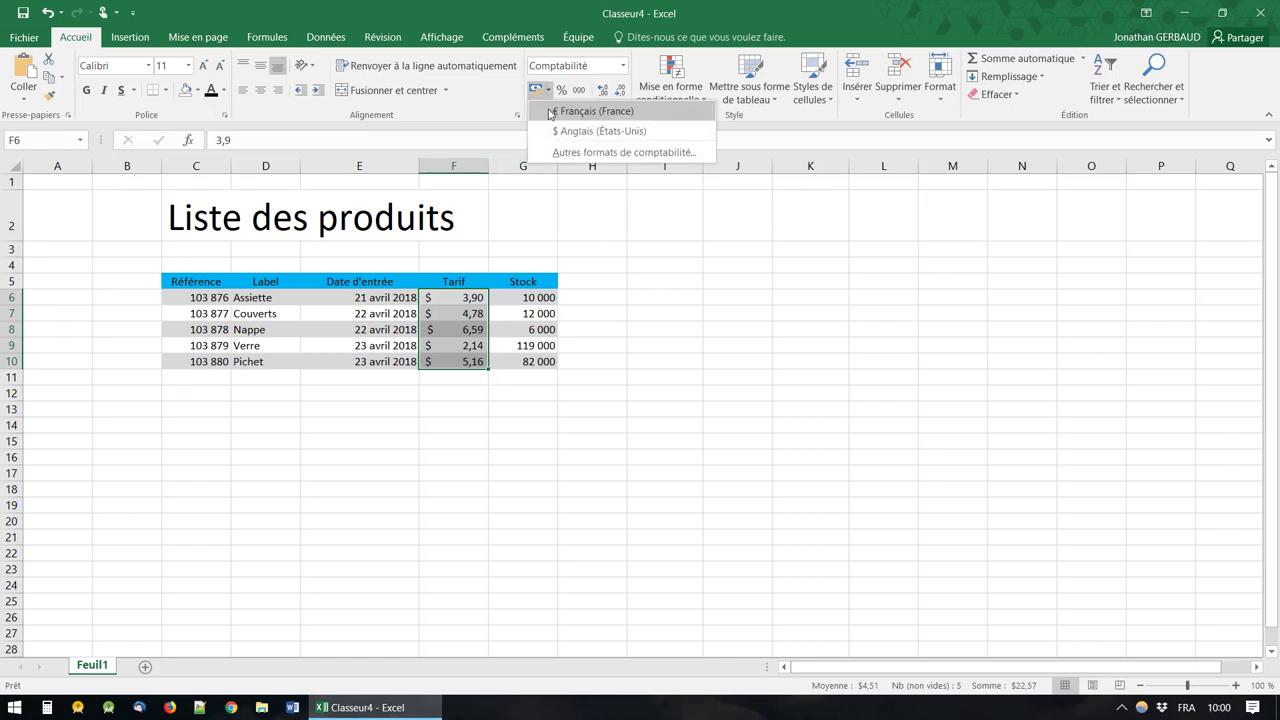
pyautogui.click(549, 112)
pyautogui.click(548, 90)
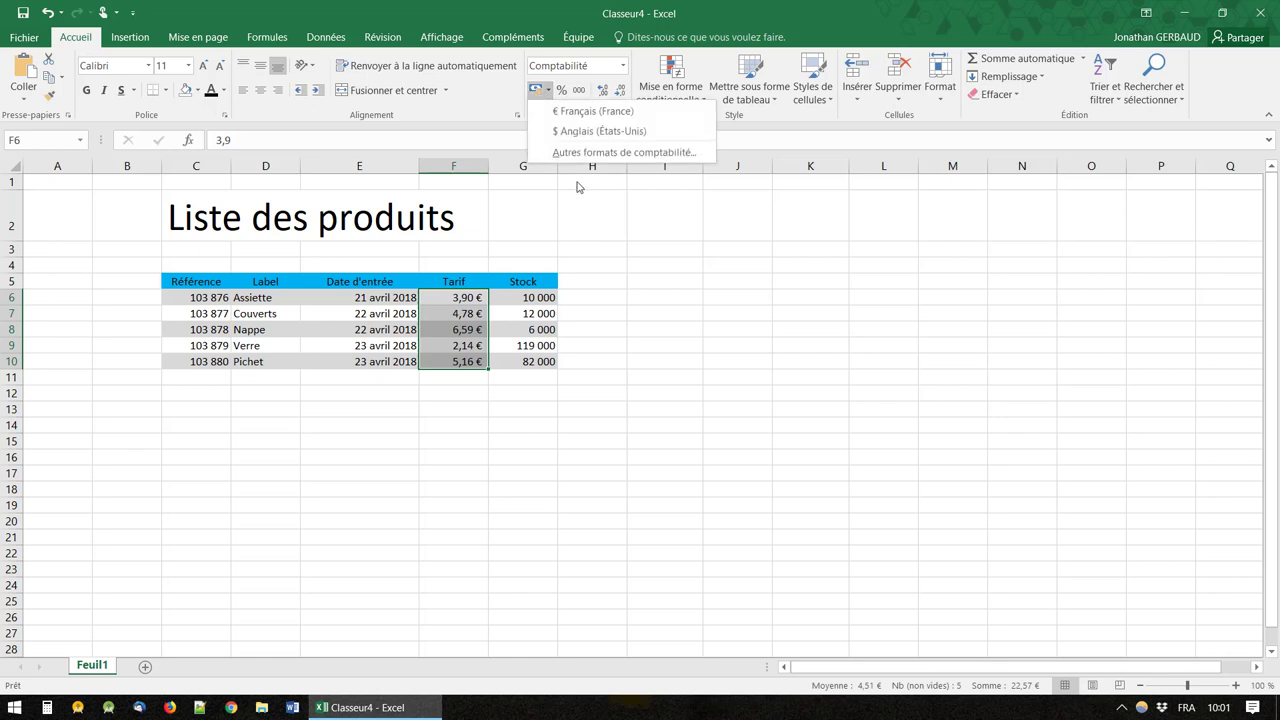
pyautogui.click(579, 155)
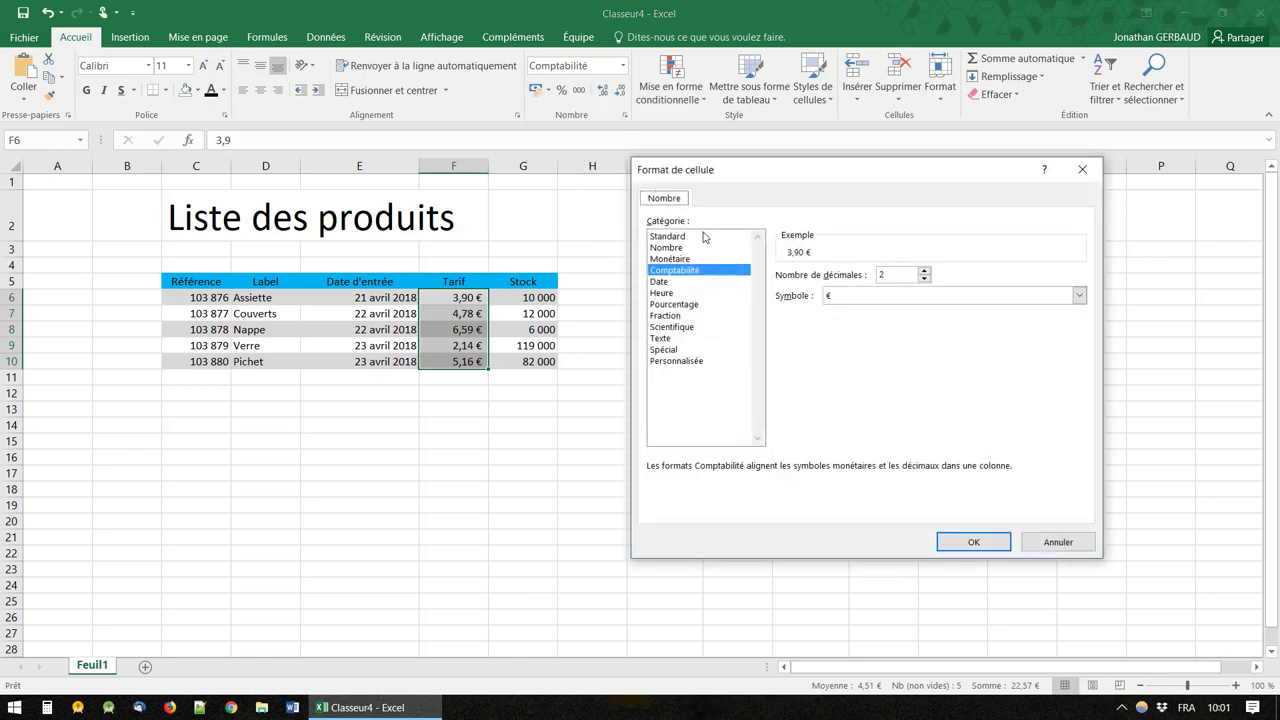
pyautogui.click(1082, 170)
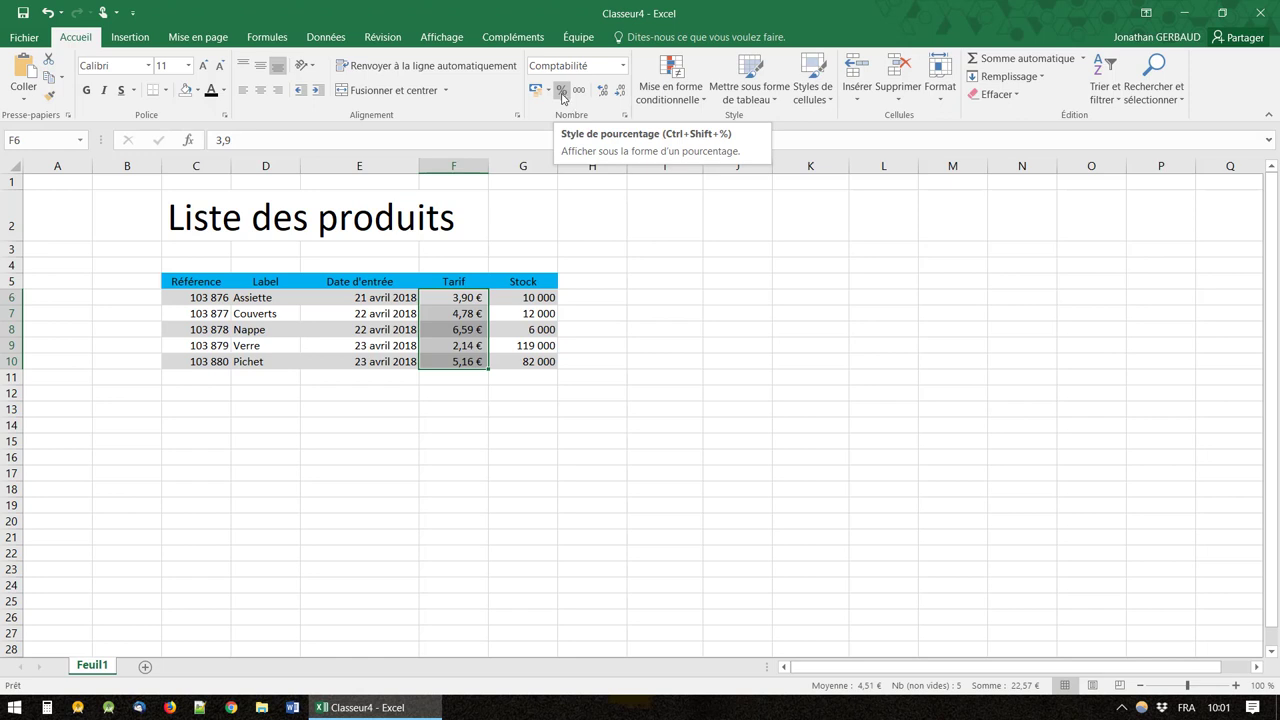
# Enter 0,35 in cell H6 and format it as a percentage showing 35%.
pyautogui.click(606, 298)
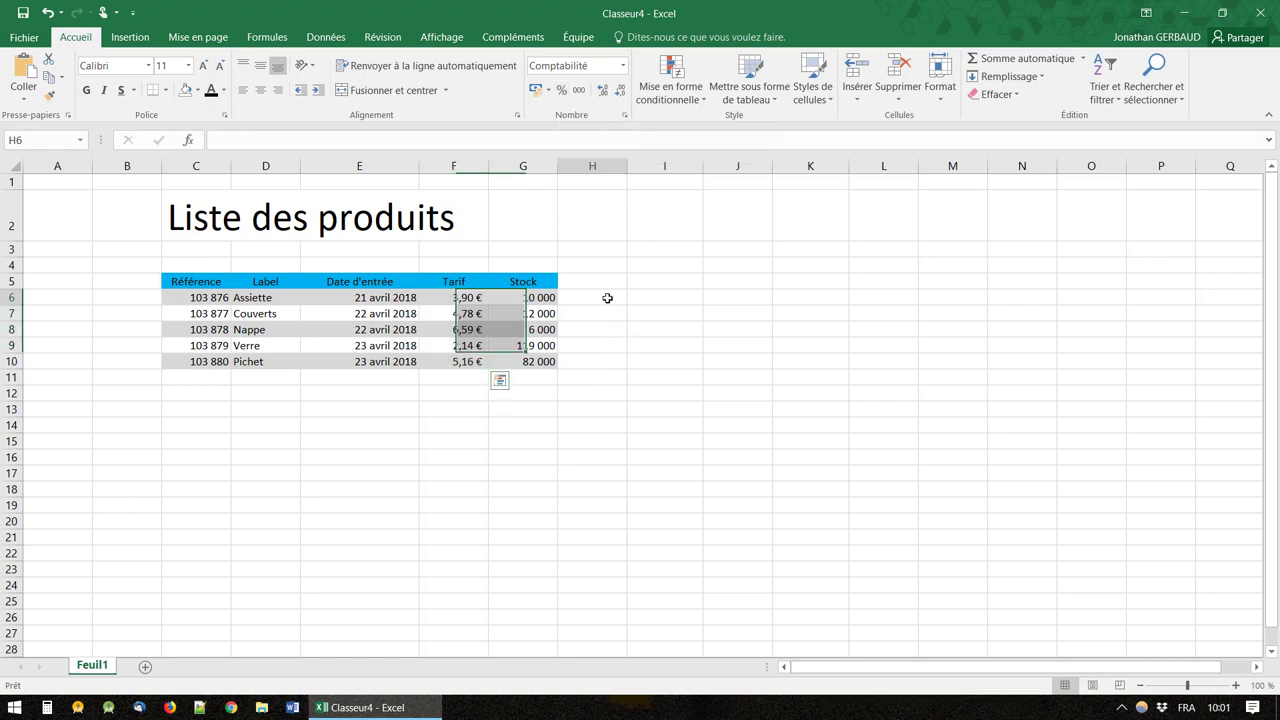
pyautogui.write('0,35')
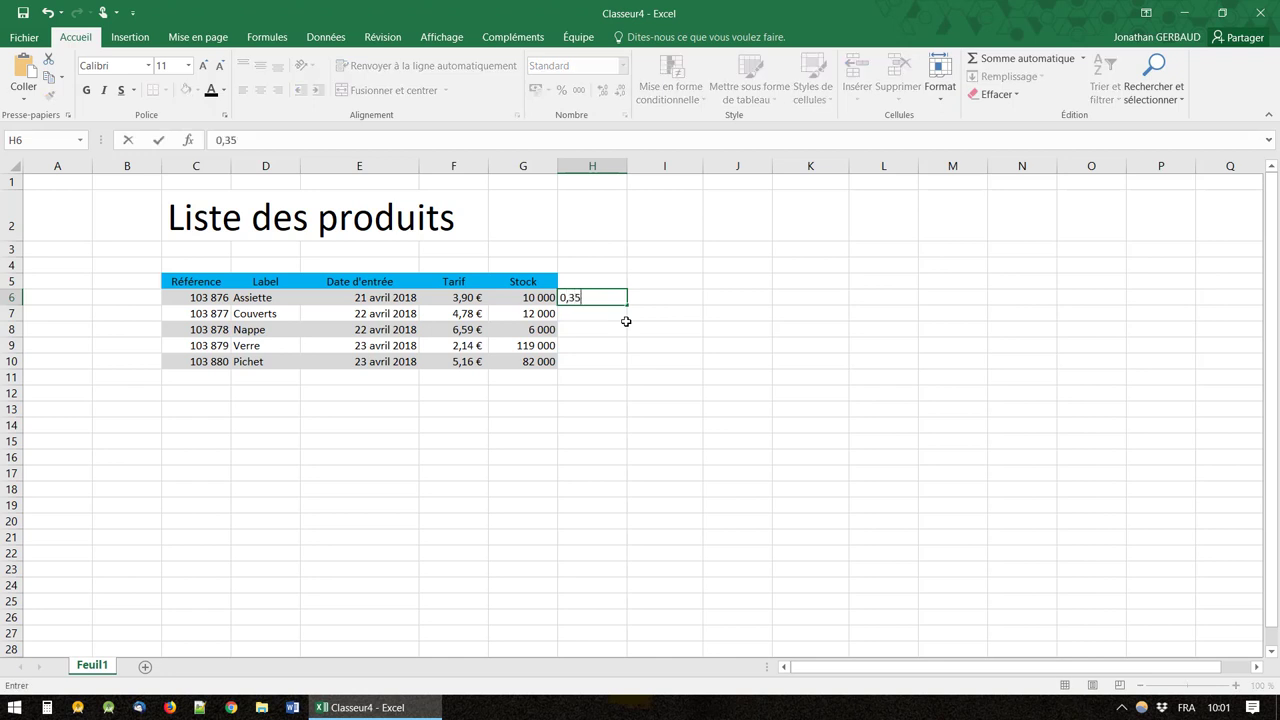
pyautogui.press('Return')
pyautogui.click(611, 298)
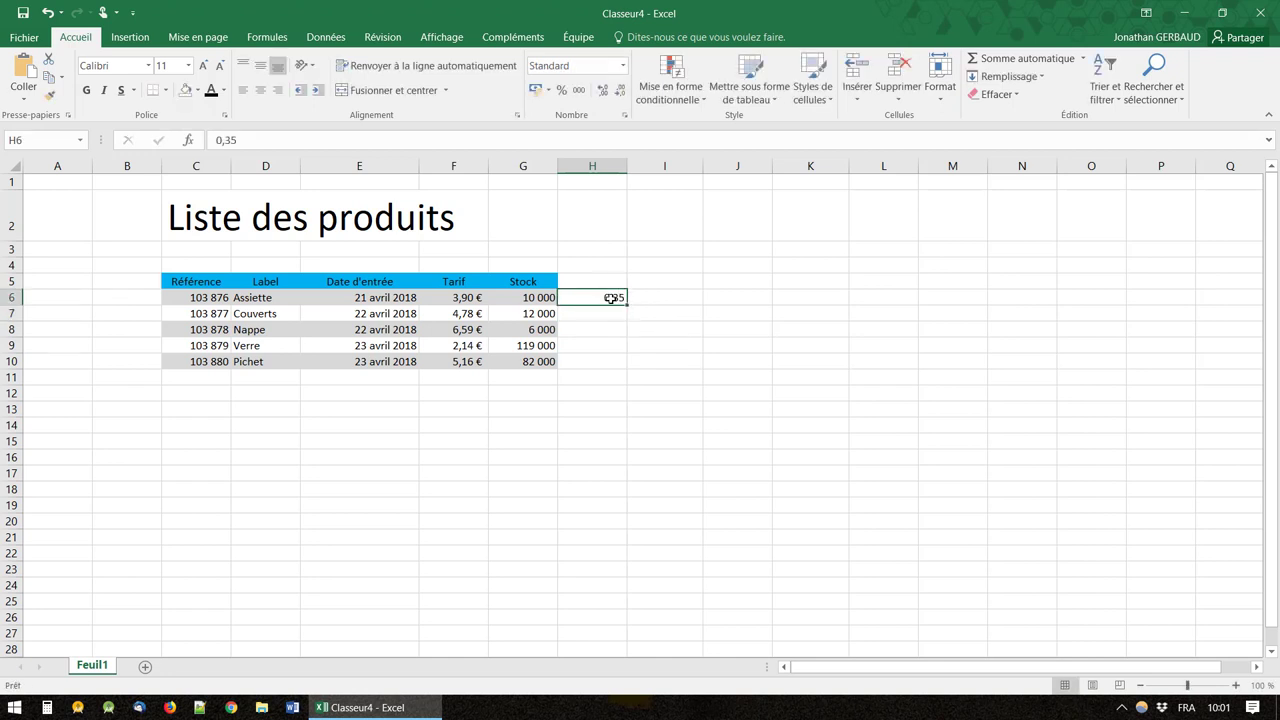
pyautogui.click(563, 90)
pyautogui.click(622, 66)
pyautogui.click(590, 336)
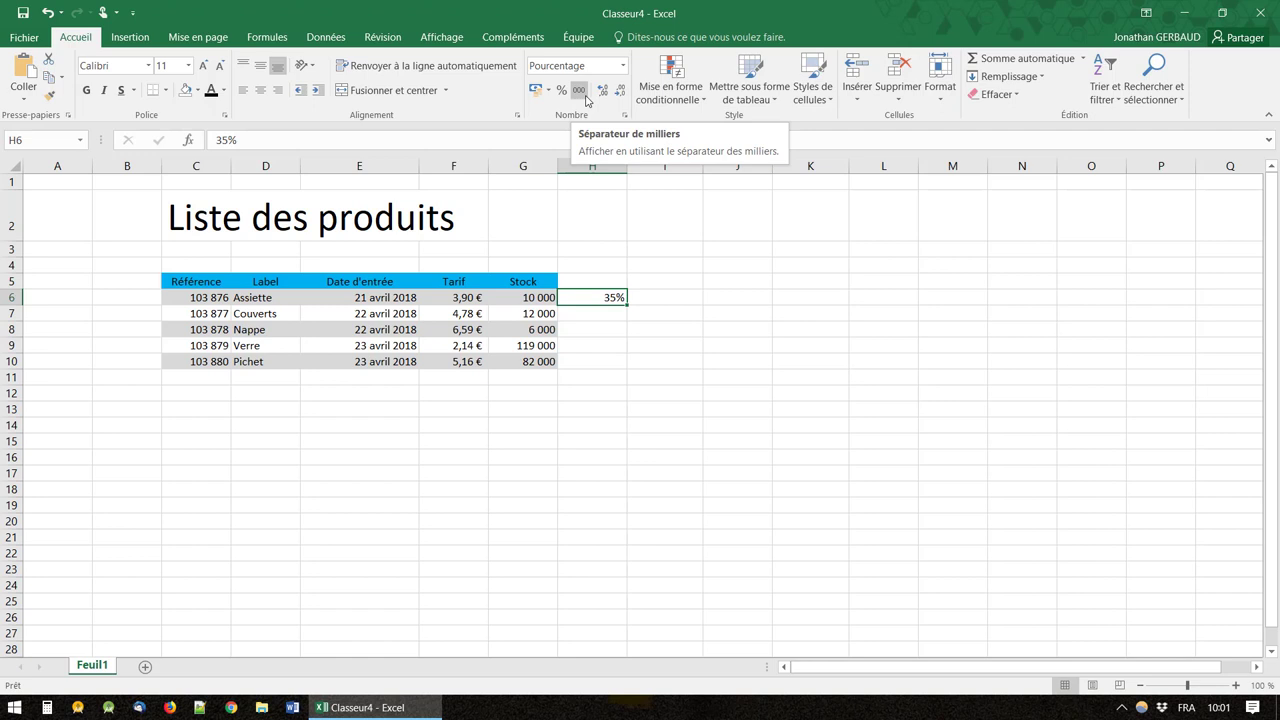
# Give Stock values G6:G10 thousands separators with two decimals, reading 10 000,00 to 82 000,00.
pyautogui.moveTo(548, 297); pyautogui.dragTo(548, 361)
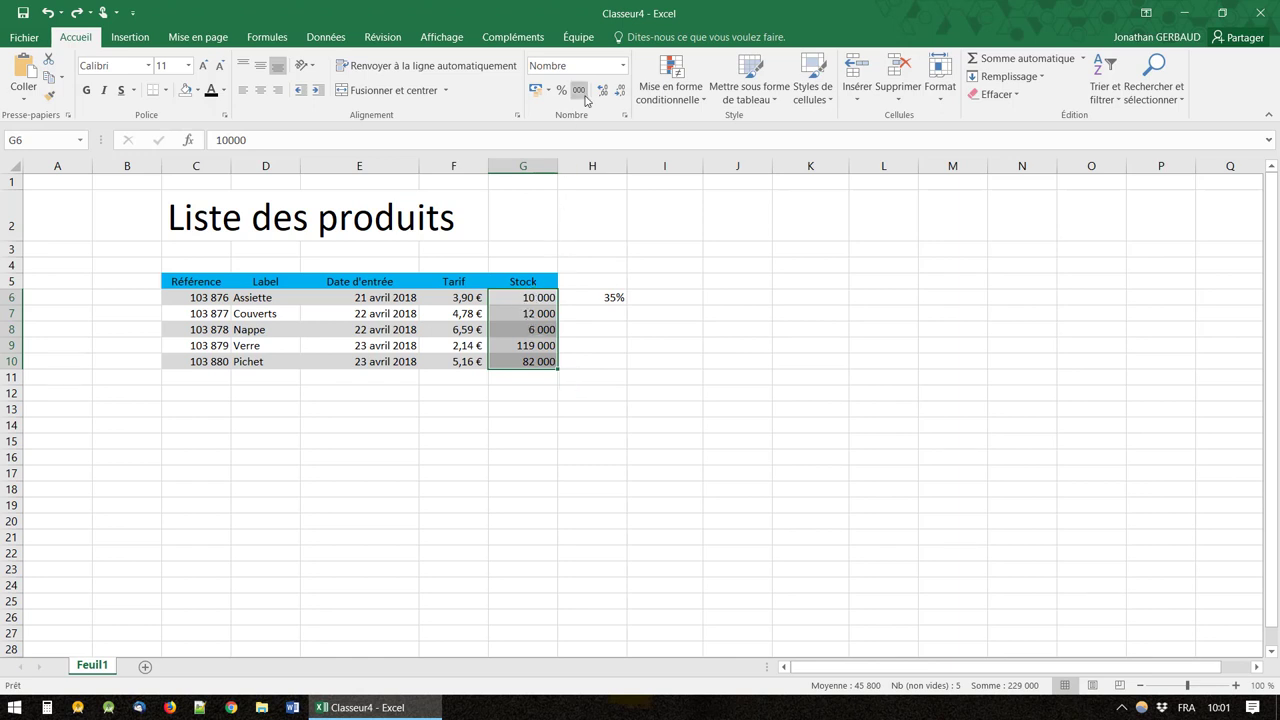
pyautogui.click(621, 66)
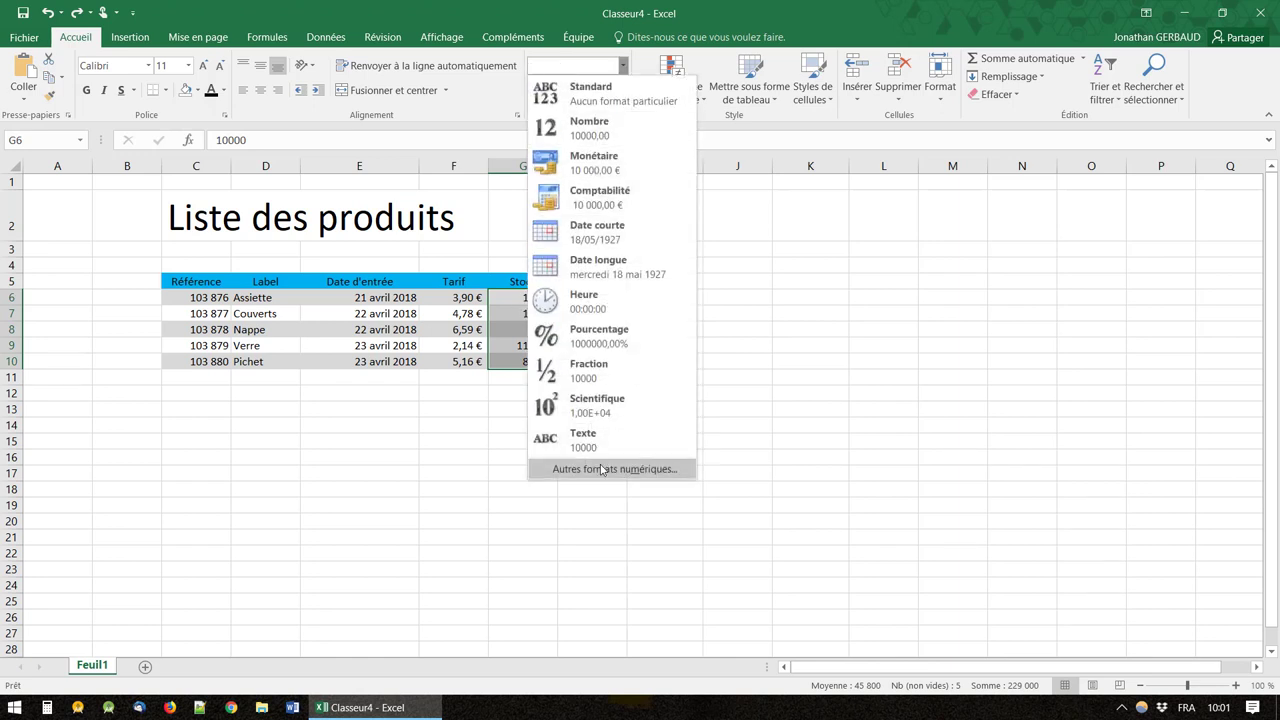
pyautogui.click(603, 468)
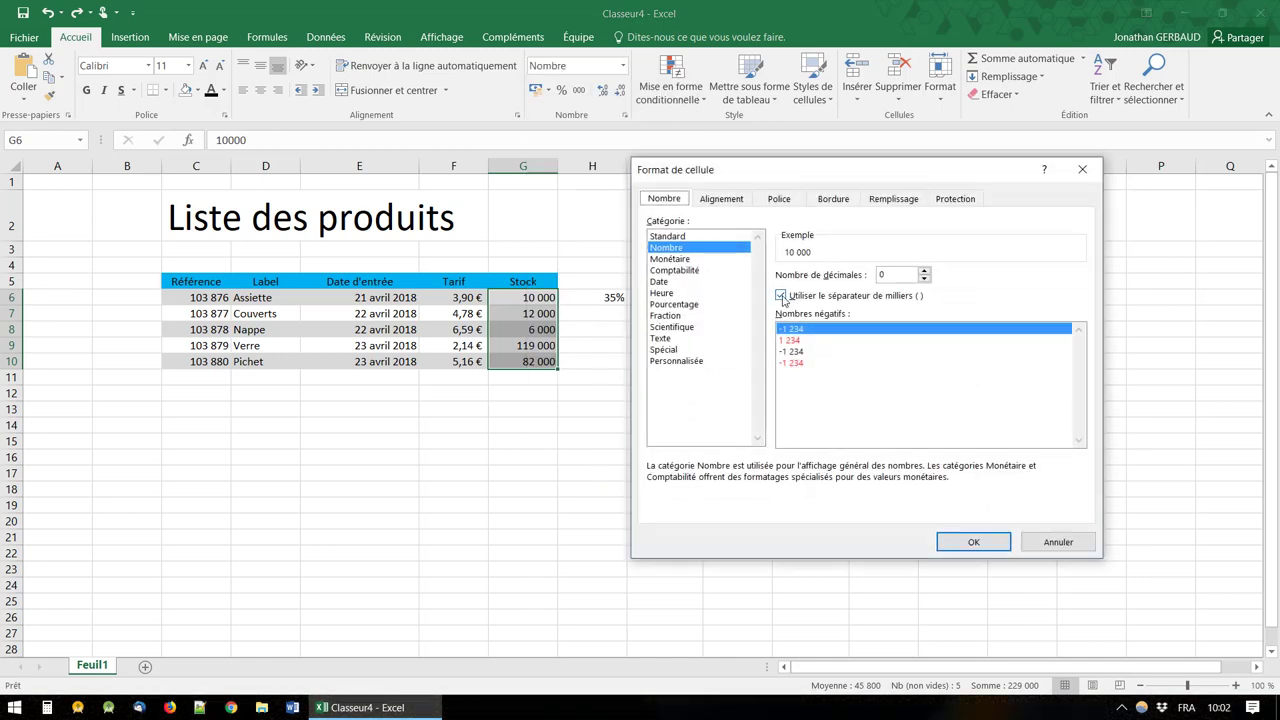
pyautogui.click(782, 297)
pyautogui.click(988, 546)
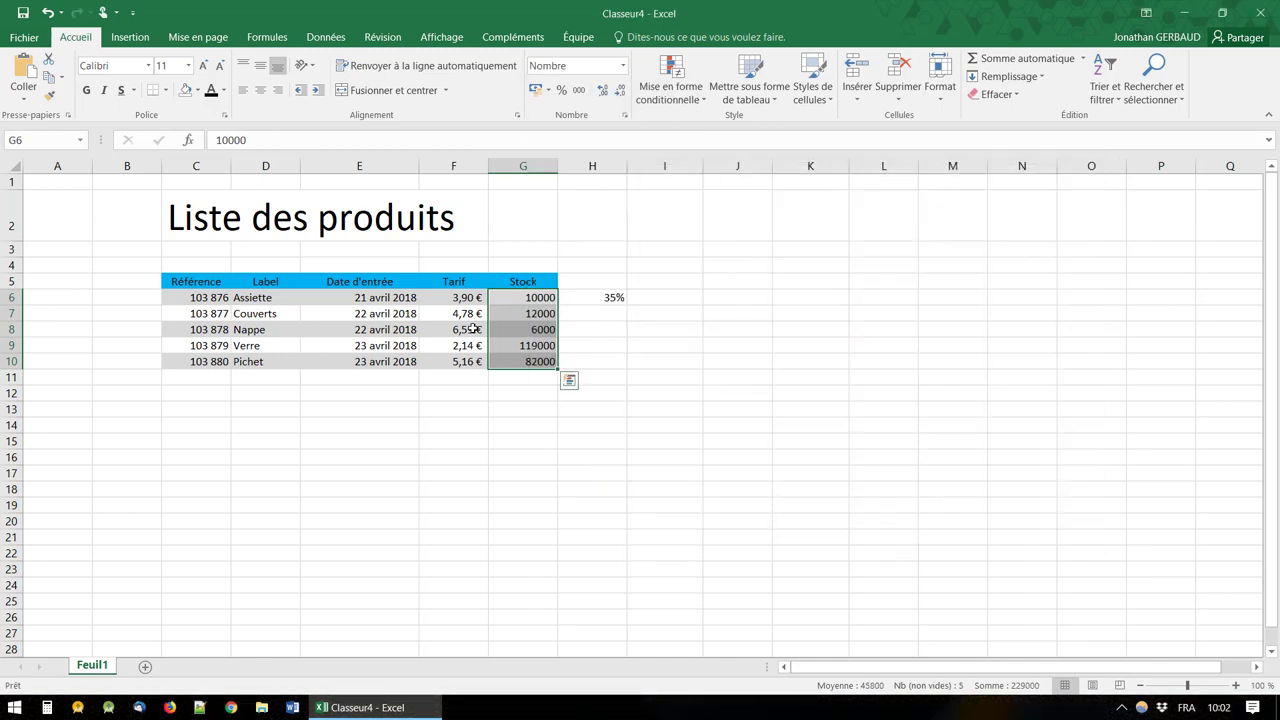
pyautogui.click(579, 92)
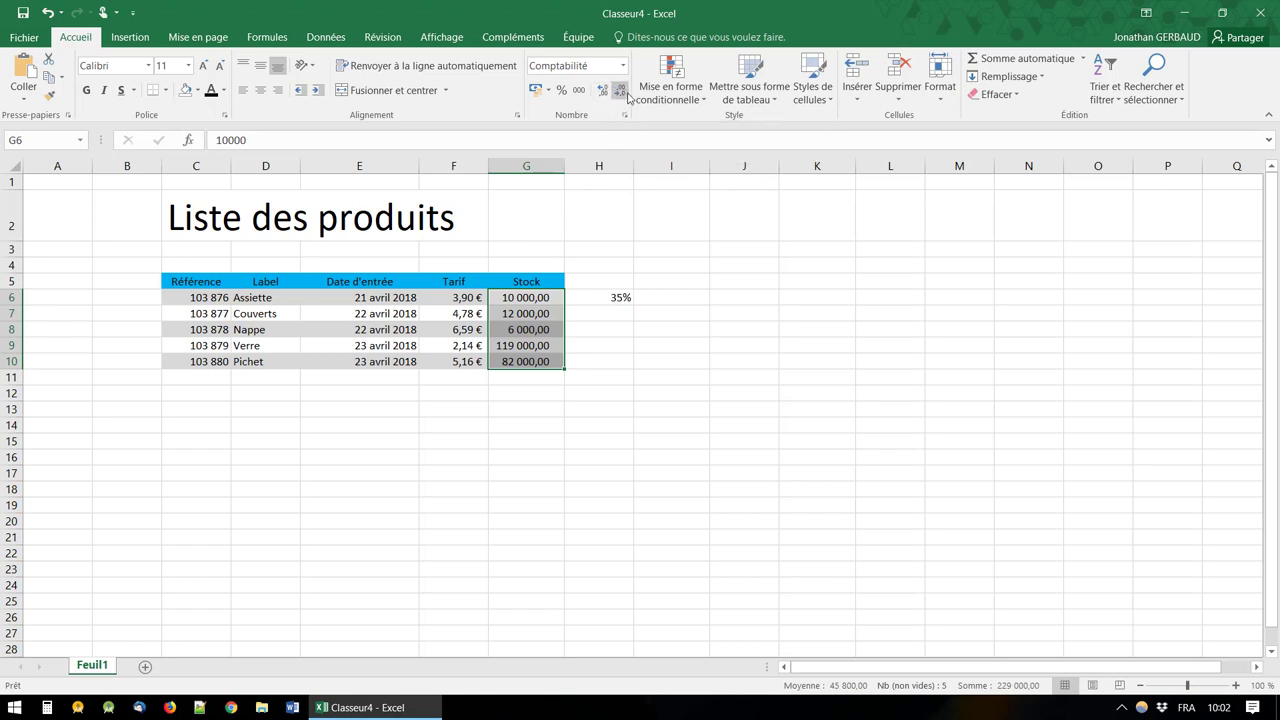
# Remove both decimals from the Stock values, then try adding several decimal places back.
pyautogui.click(622, 92)
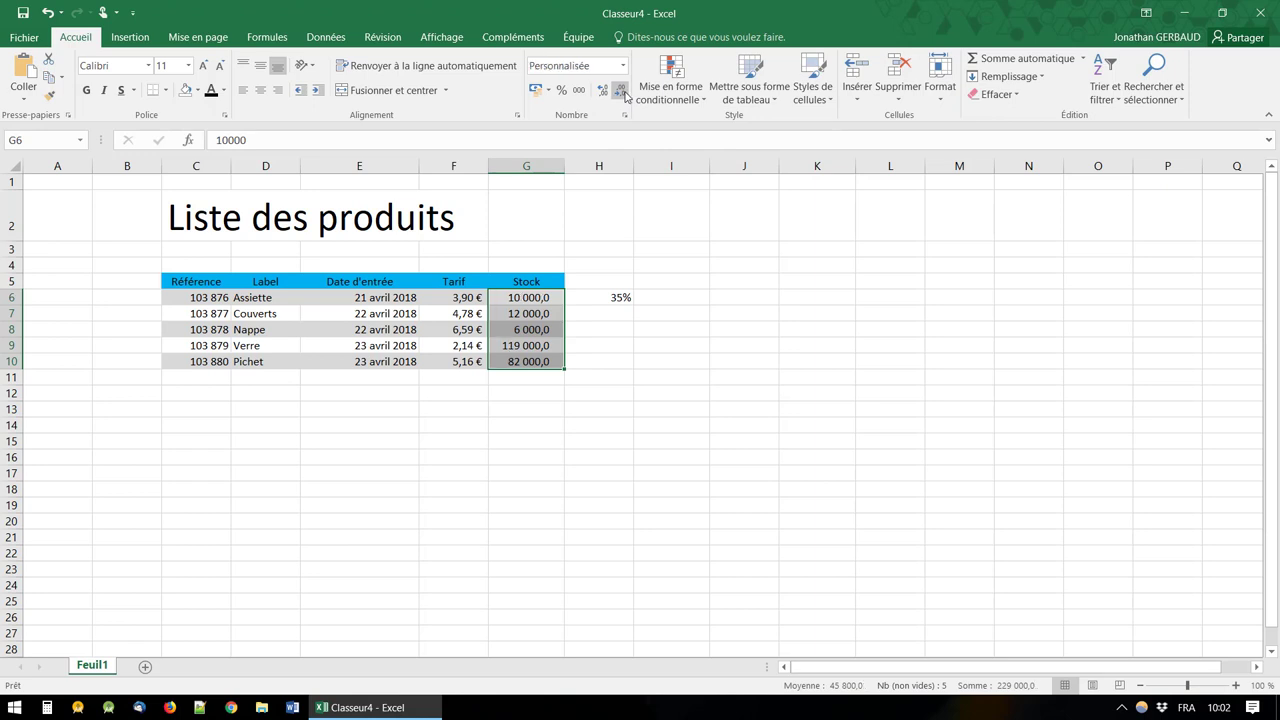
pyautogui.click(622, 92)
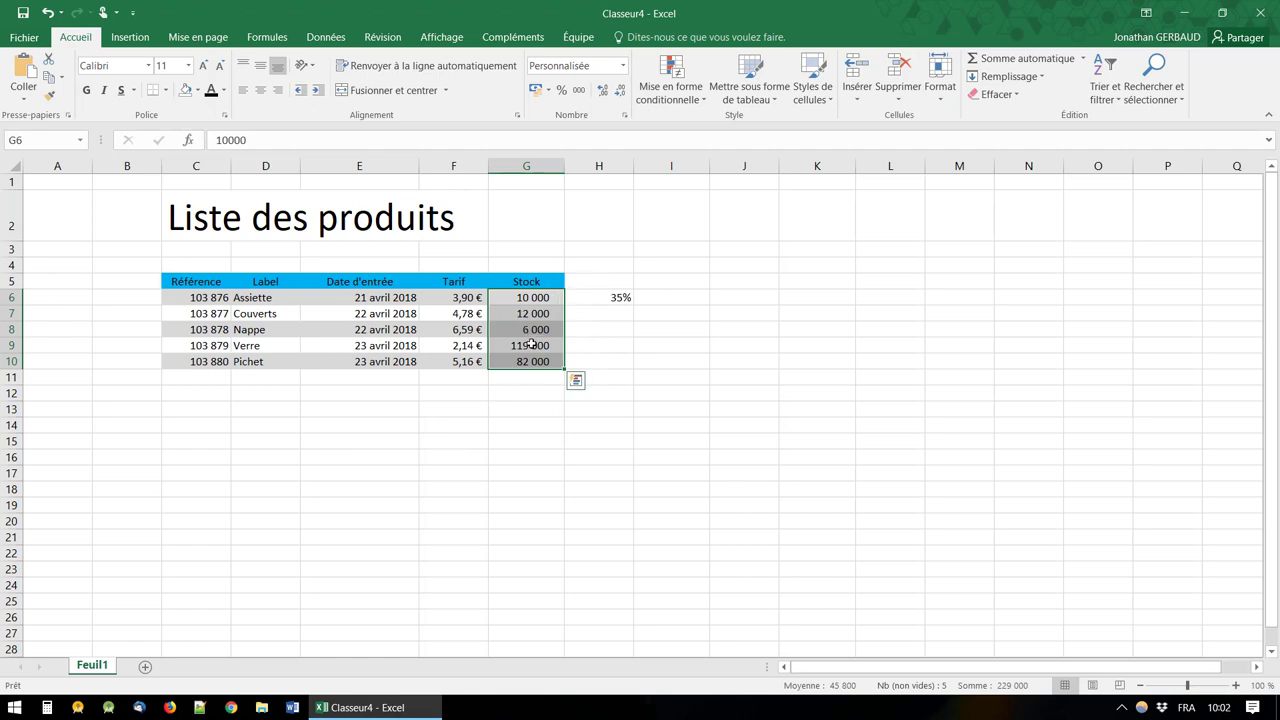
pyautogui.click(606, 97)
pyautogui.click(606, 97)
pyautogui.click(606, 97)
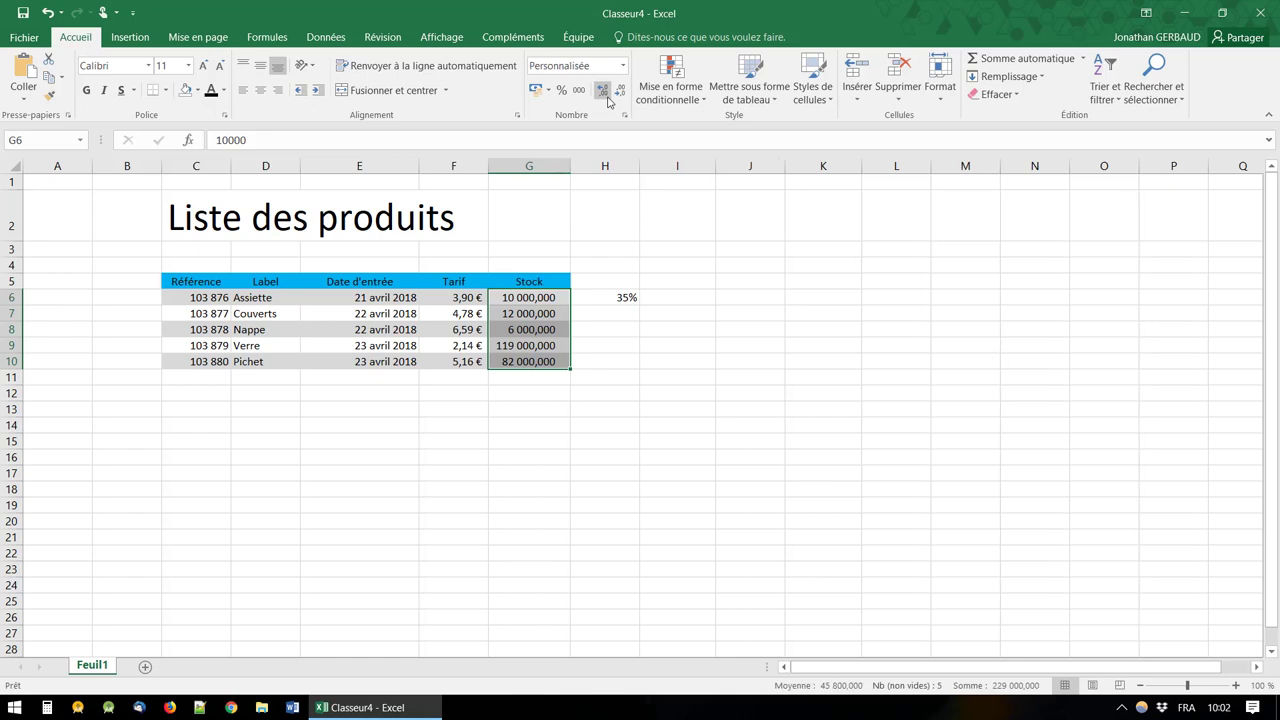
pyautogui.click(606, 97)
pyautogui.click(606, 97)
pyautogui.click(606, 97)
# Reduce Stock values to zero decimals (10 000 to 82 000) and narrow column G.
pyautogui.click(620, 93)
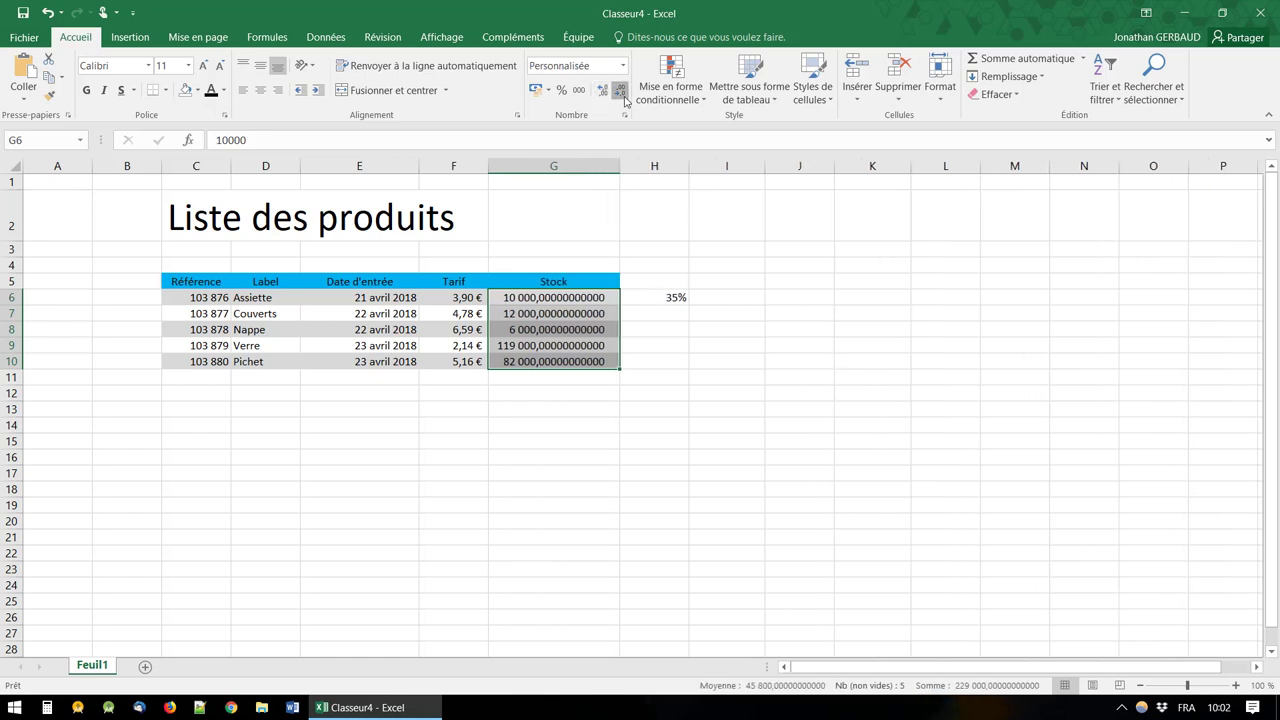
pyautogui.click(620, 93)
pyautogui.click(620, 93)
pyautogui.click(620, 93)
pyautogui.click(622, 95)
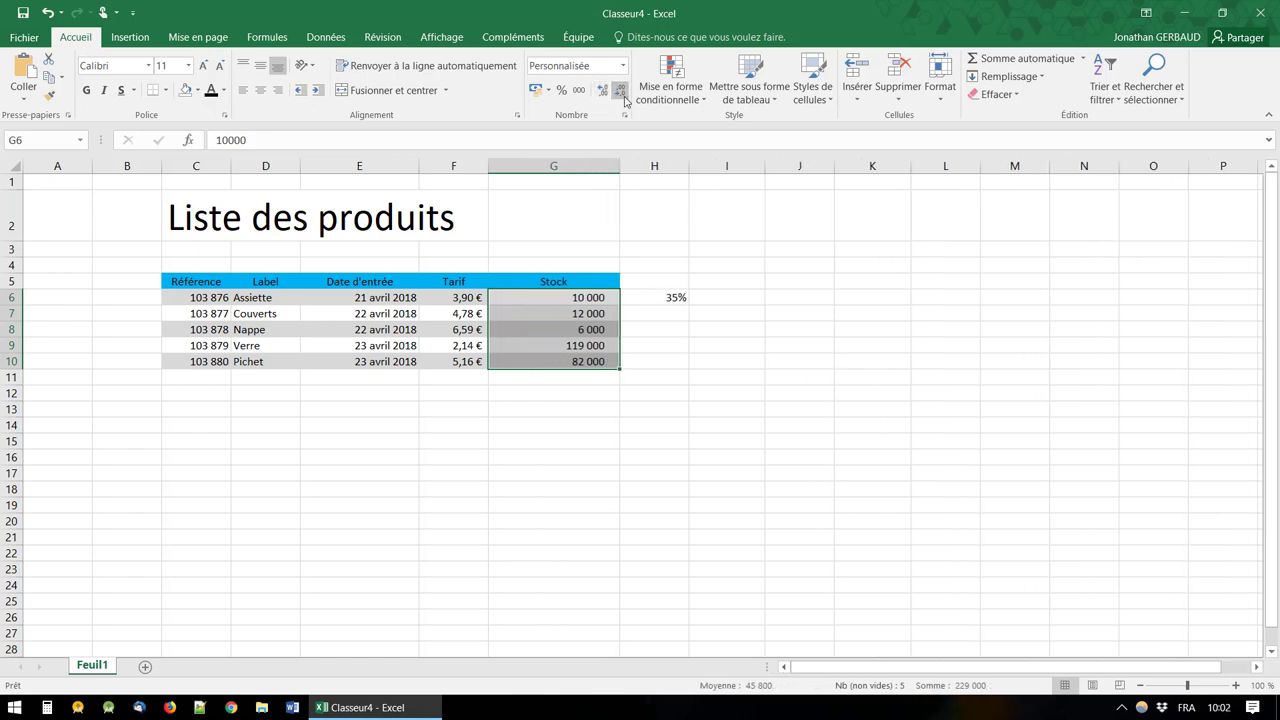
pyautogui.moveTo(618, 170); pyautogui.dragTo(565, 173)
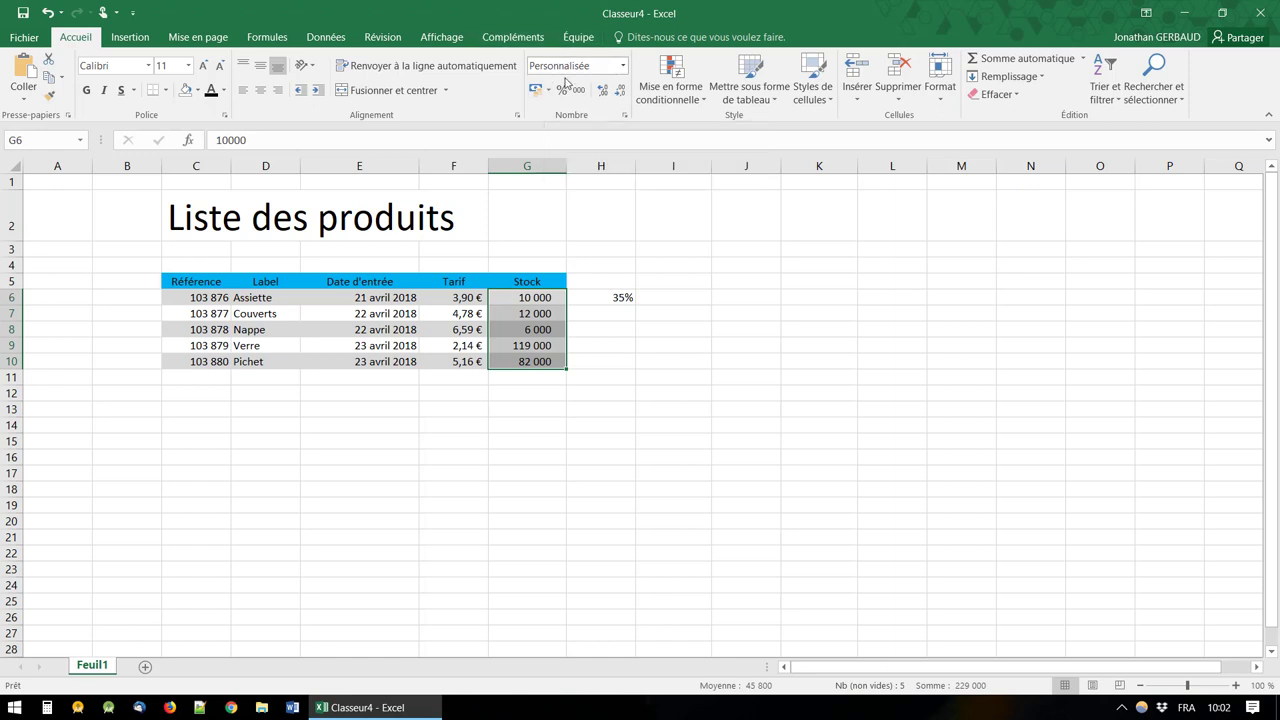
pyautogui.moveTo(470, 297); pyautogui.dragTo(466, 361)
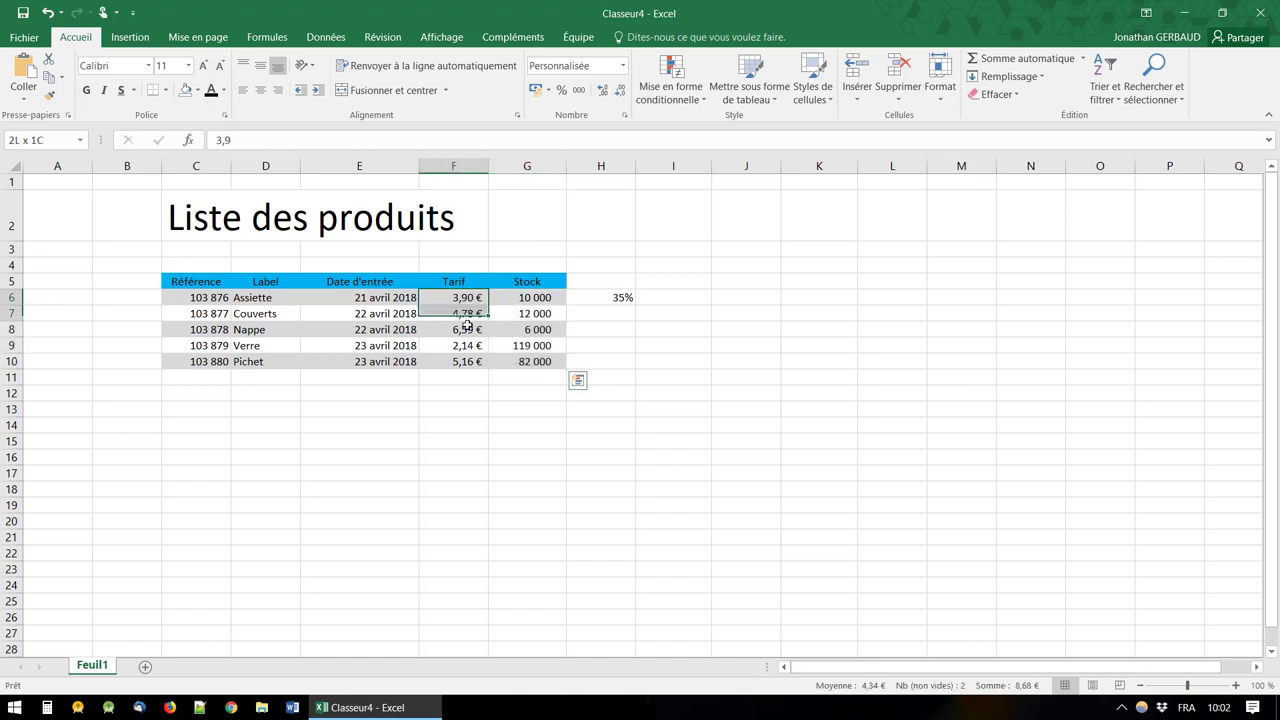
pyautogui.click(620, 92)
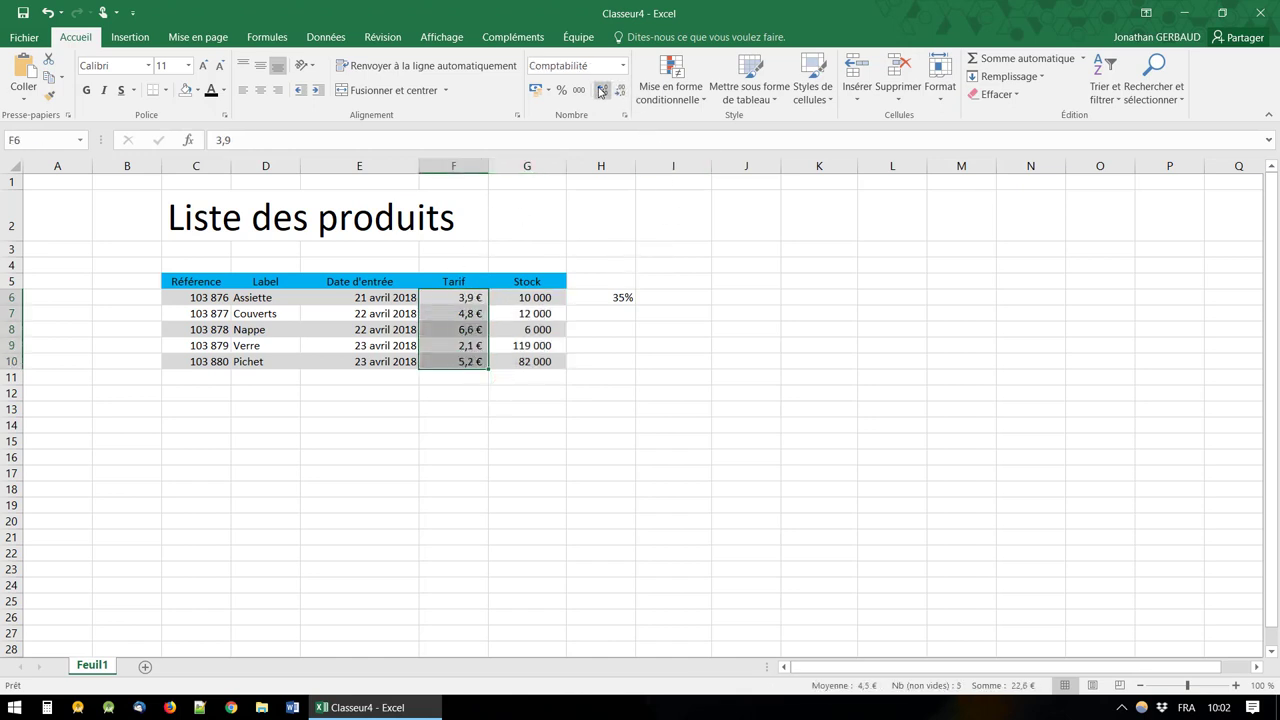
pyautogui.click(601, 91)
pyautogui.click(601, 91)
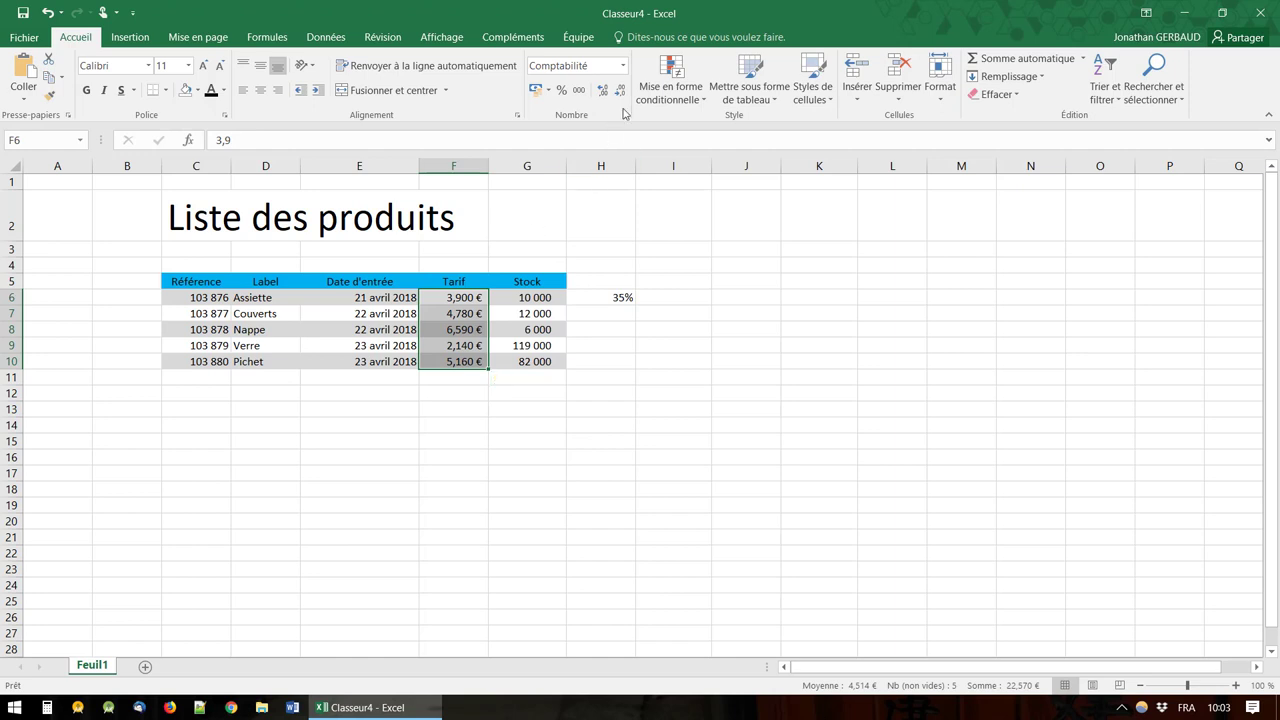
pyautogui.click(622, 65)
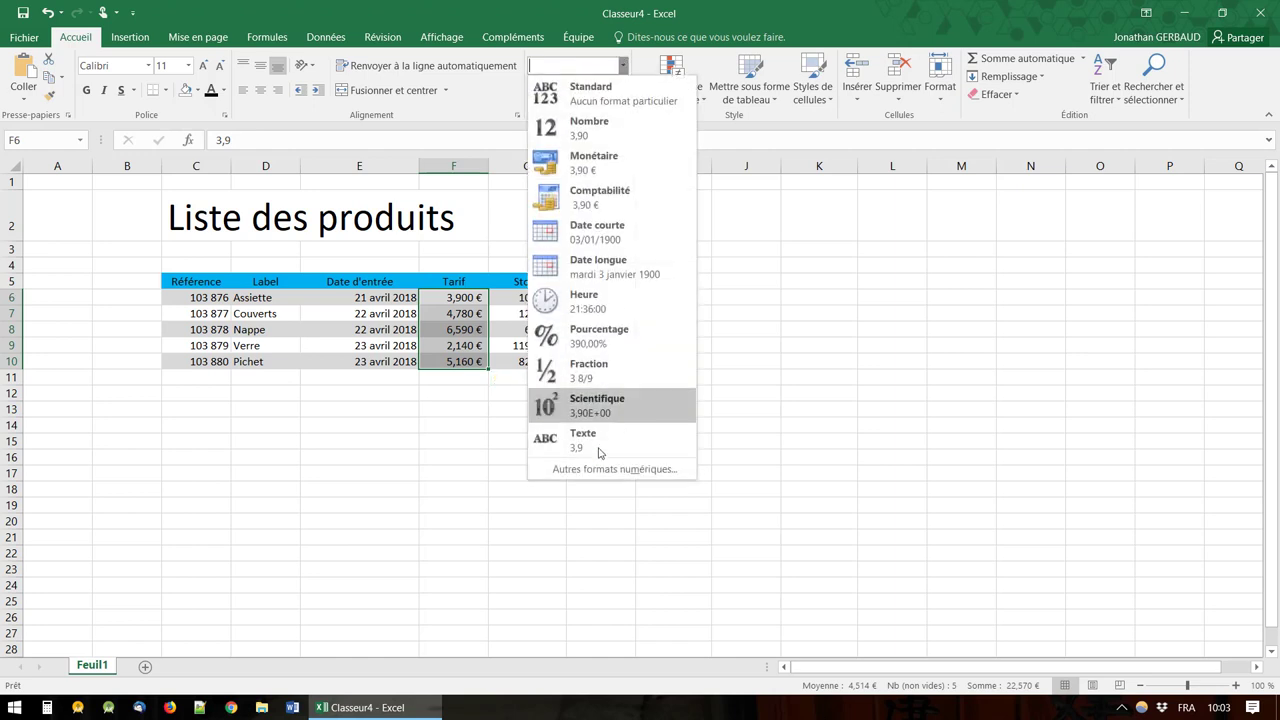
pyautogui.click(603, 470)
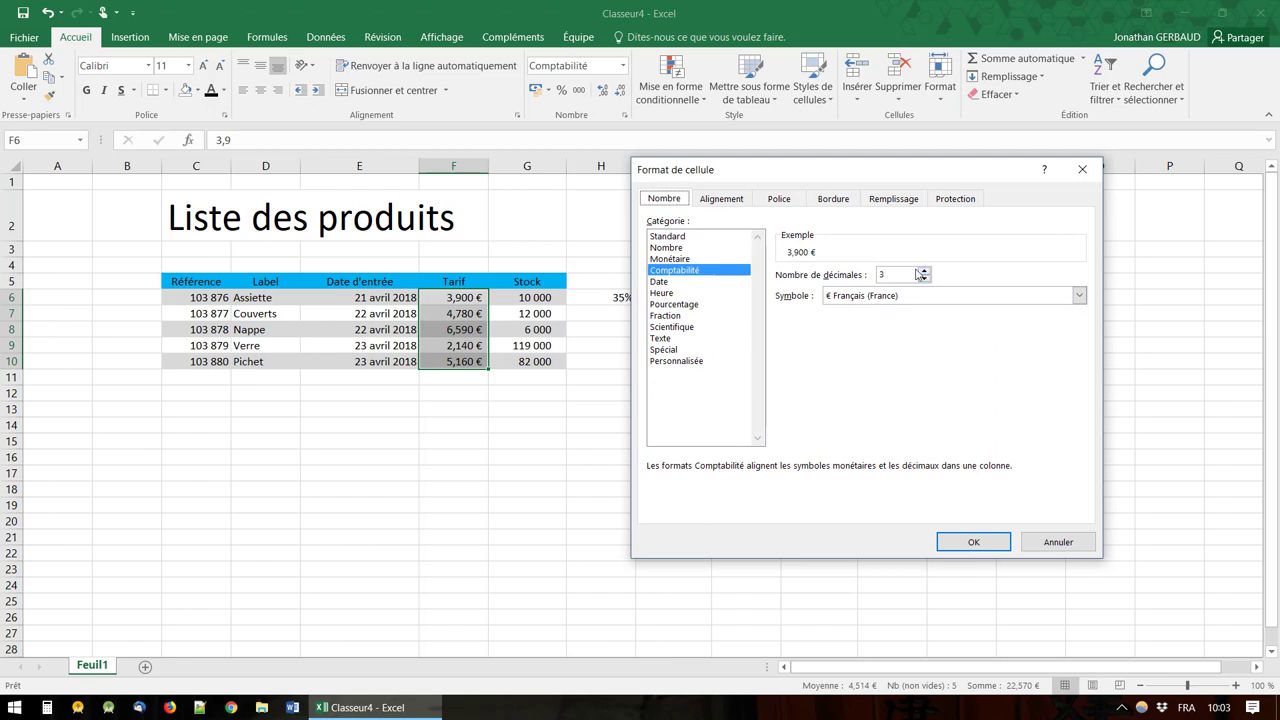
pyautogui.click(1050, 542)
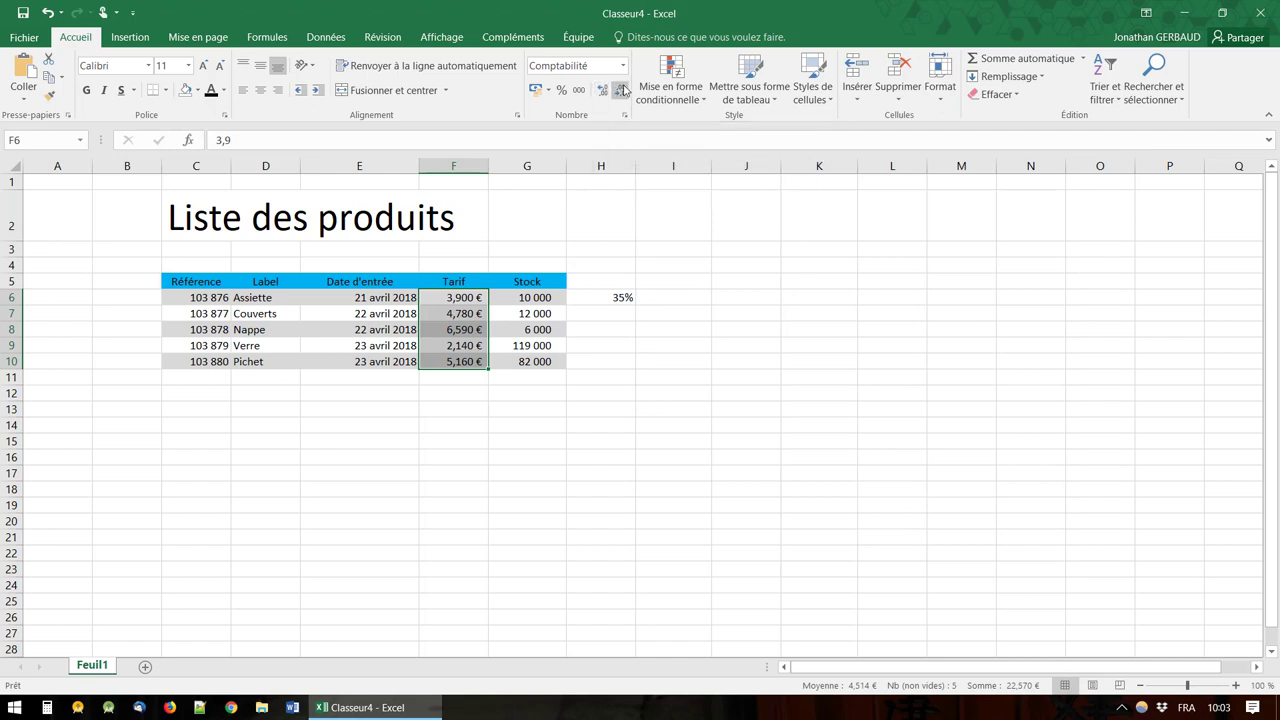
pyautogui.click(622, 89)
pyautogui.click(405, 423)
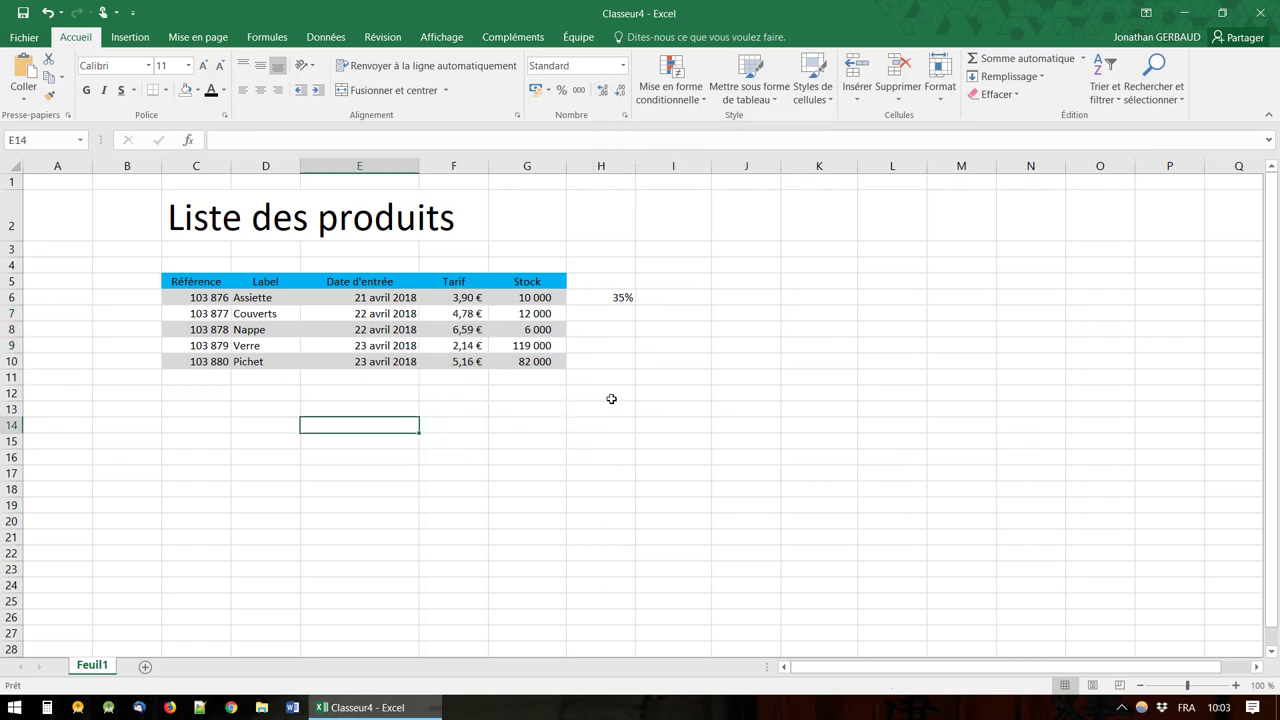